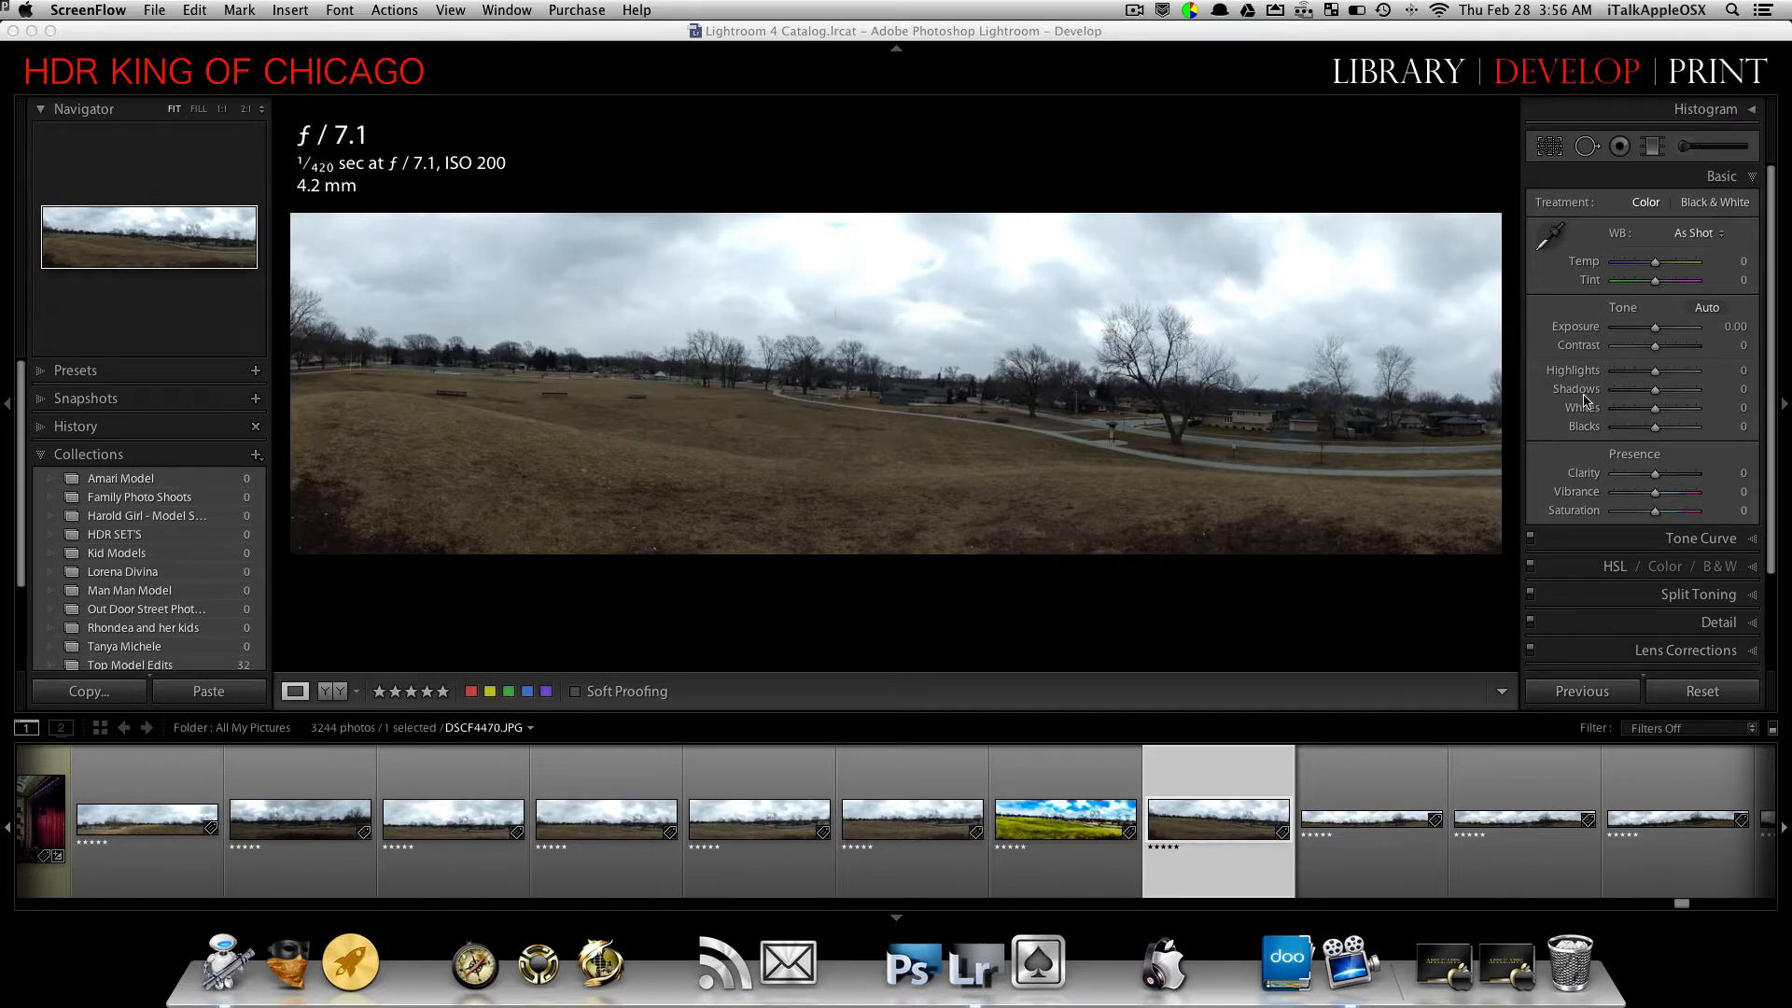
- Set the photo's Contrast to +63, Highlights to -77, Shadows to -31, Whites to -74 and Blacks to +8
left_click(1656, 347)
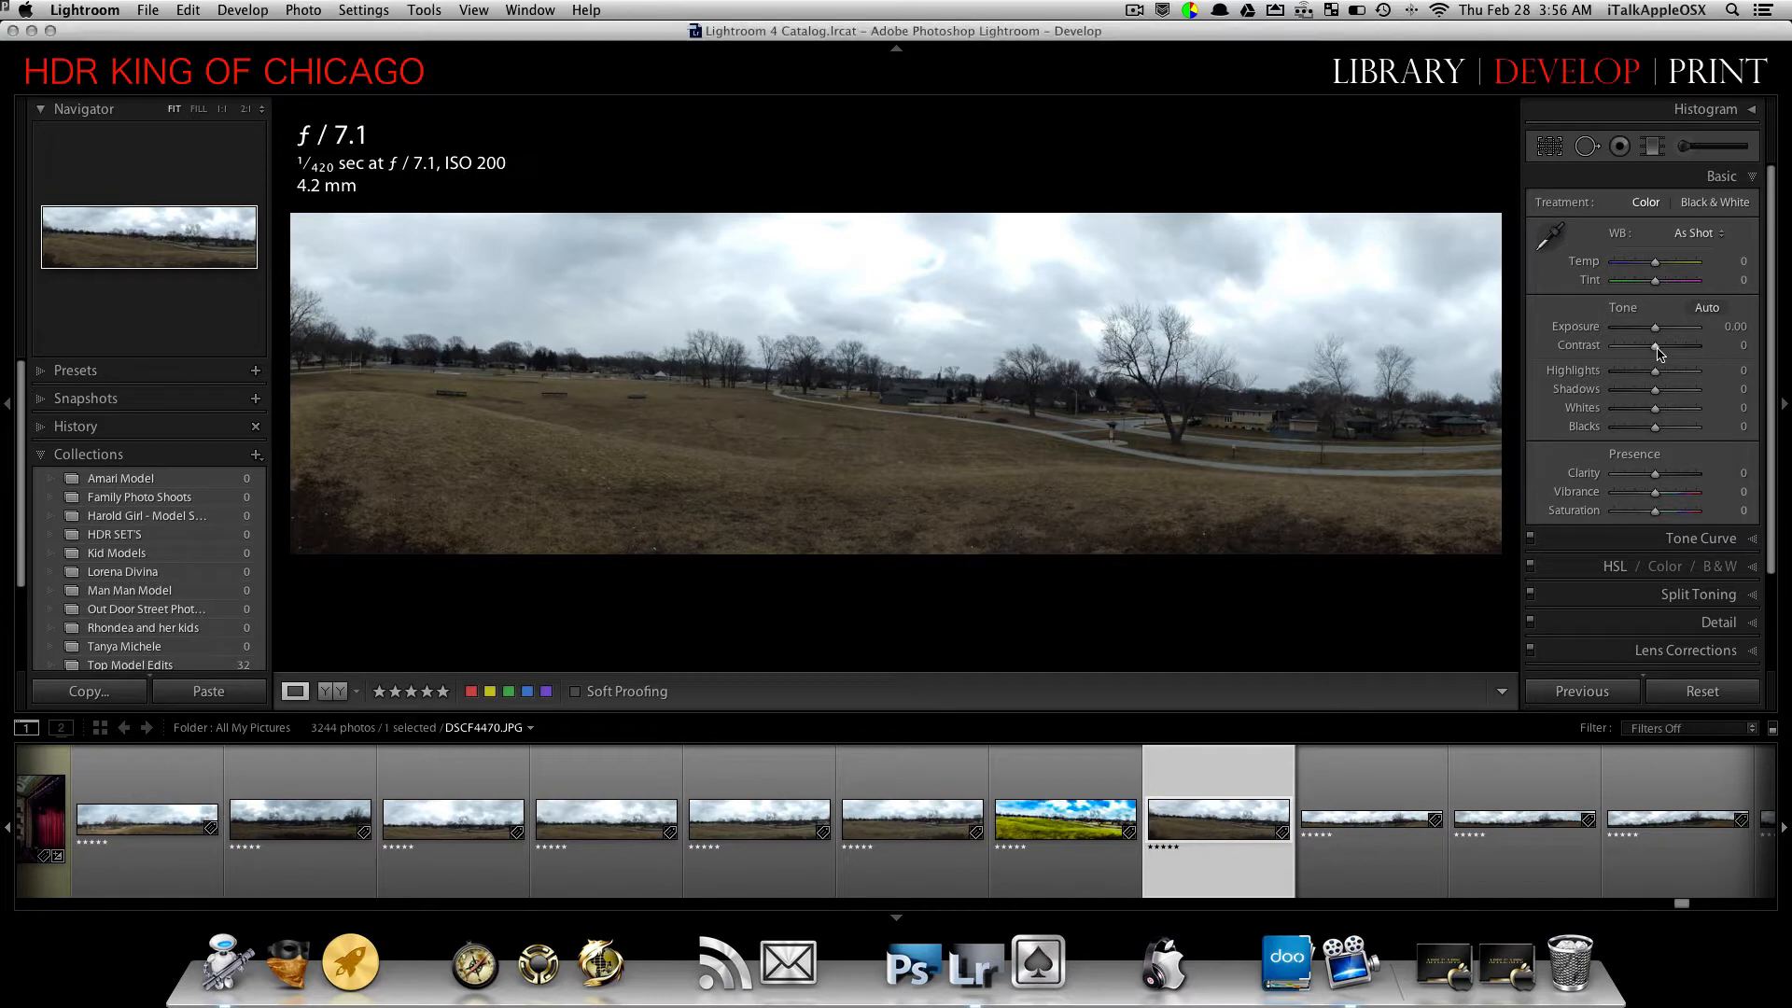
left_click_drag(1657, 347, 1642, 397)
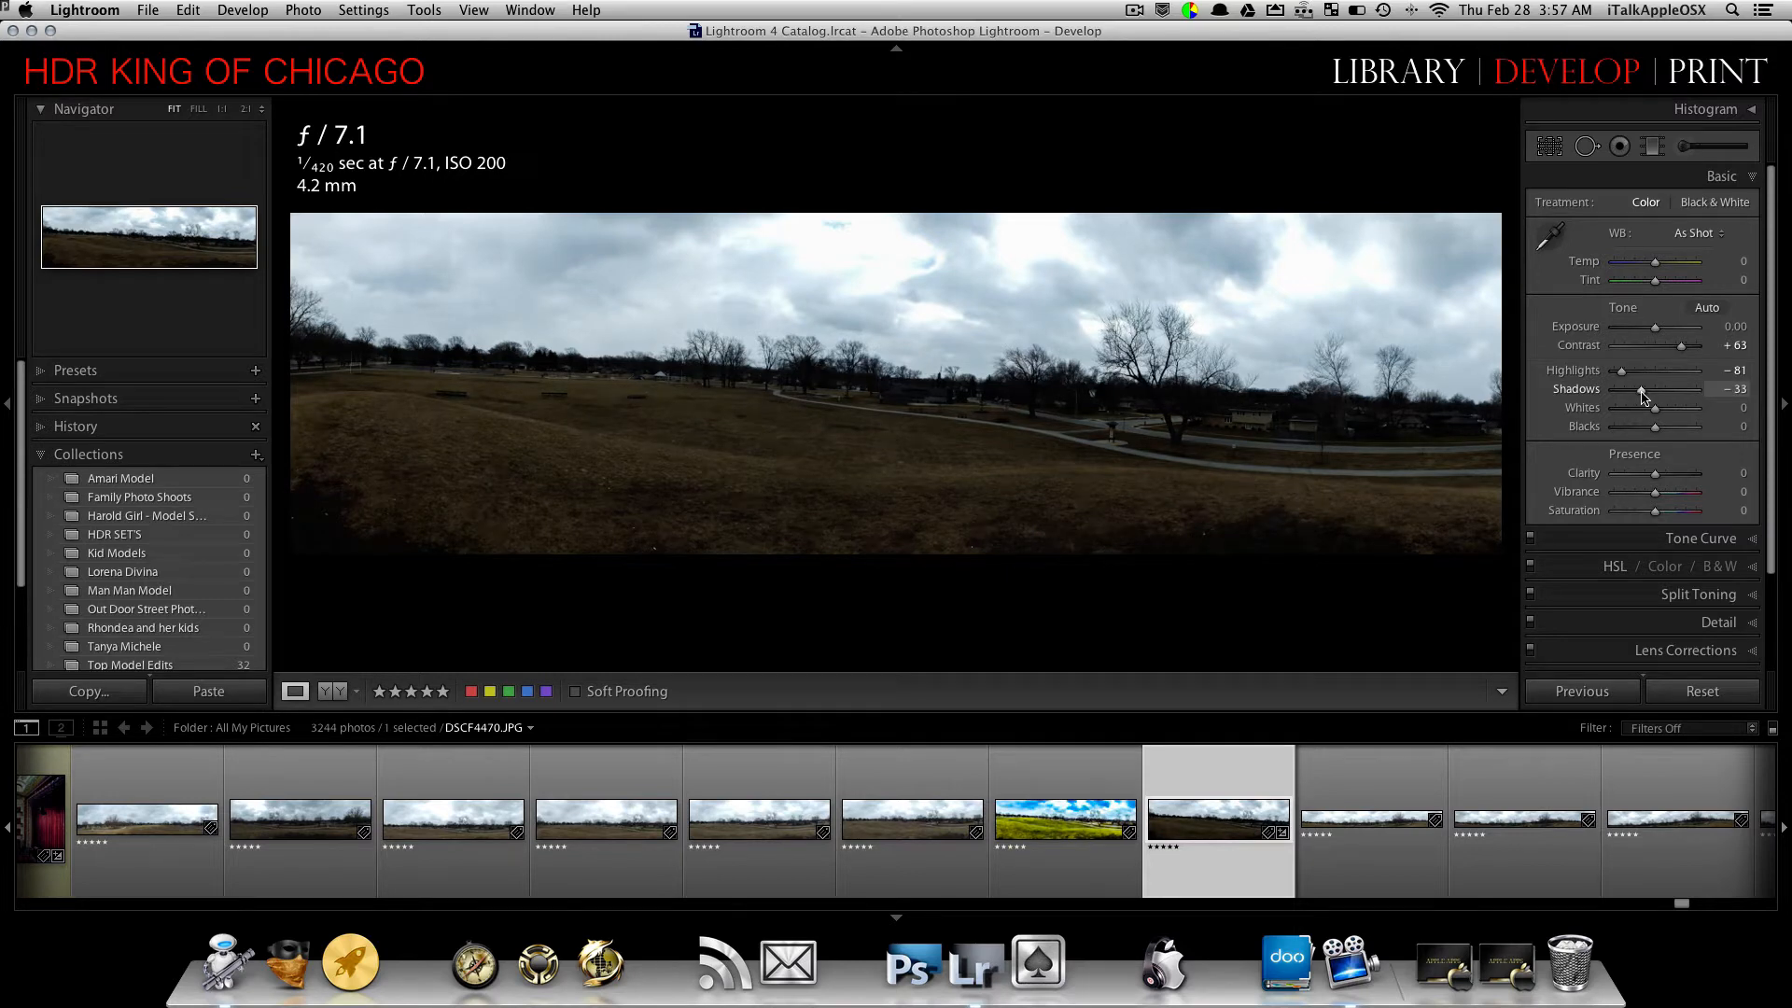
mouse_move(1655, 410)
left_mouse_down()
mouse_move(1612, 414)
mouse_move(1667, 429)
mouse_move(1614, 392)
mouse_move(1645, 399)
mouse_move(1624, 371)
mouse_move(1641, 395)
left_mouse_up()
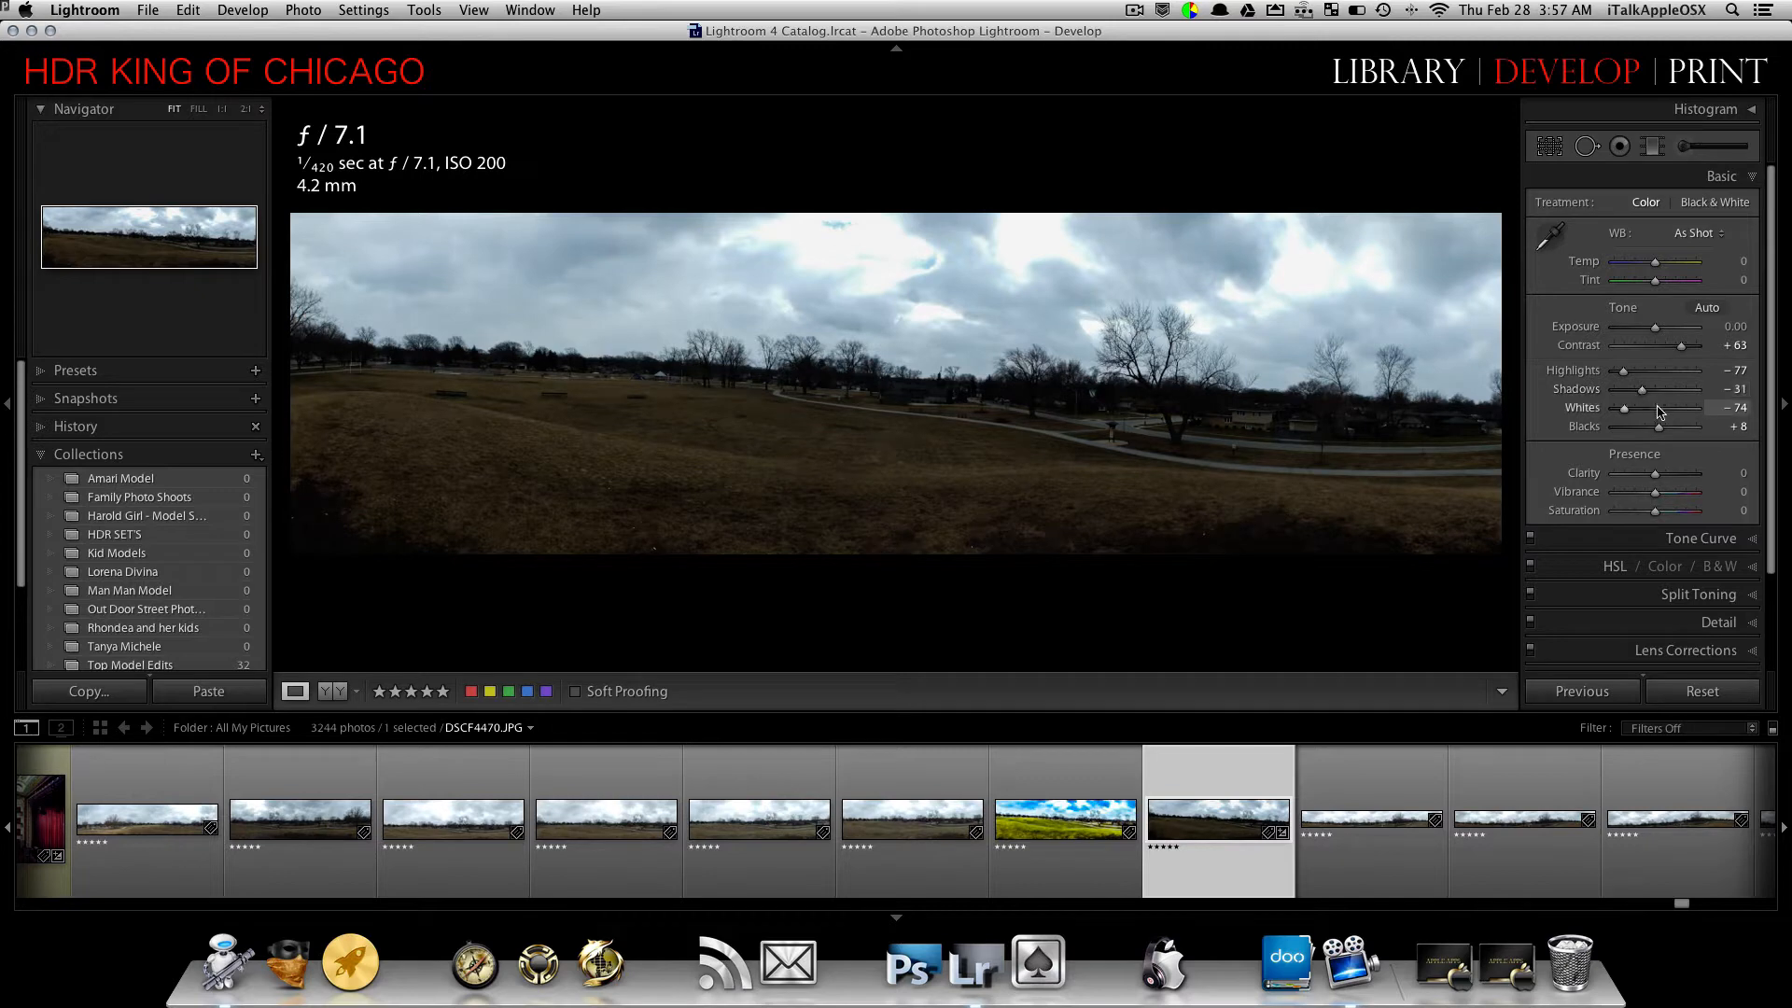
- Readjust the photo's darker and brighter tones to Shadows -55, Whites -26 and Blacks +32
left_click(1659, 409)
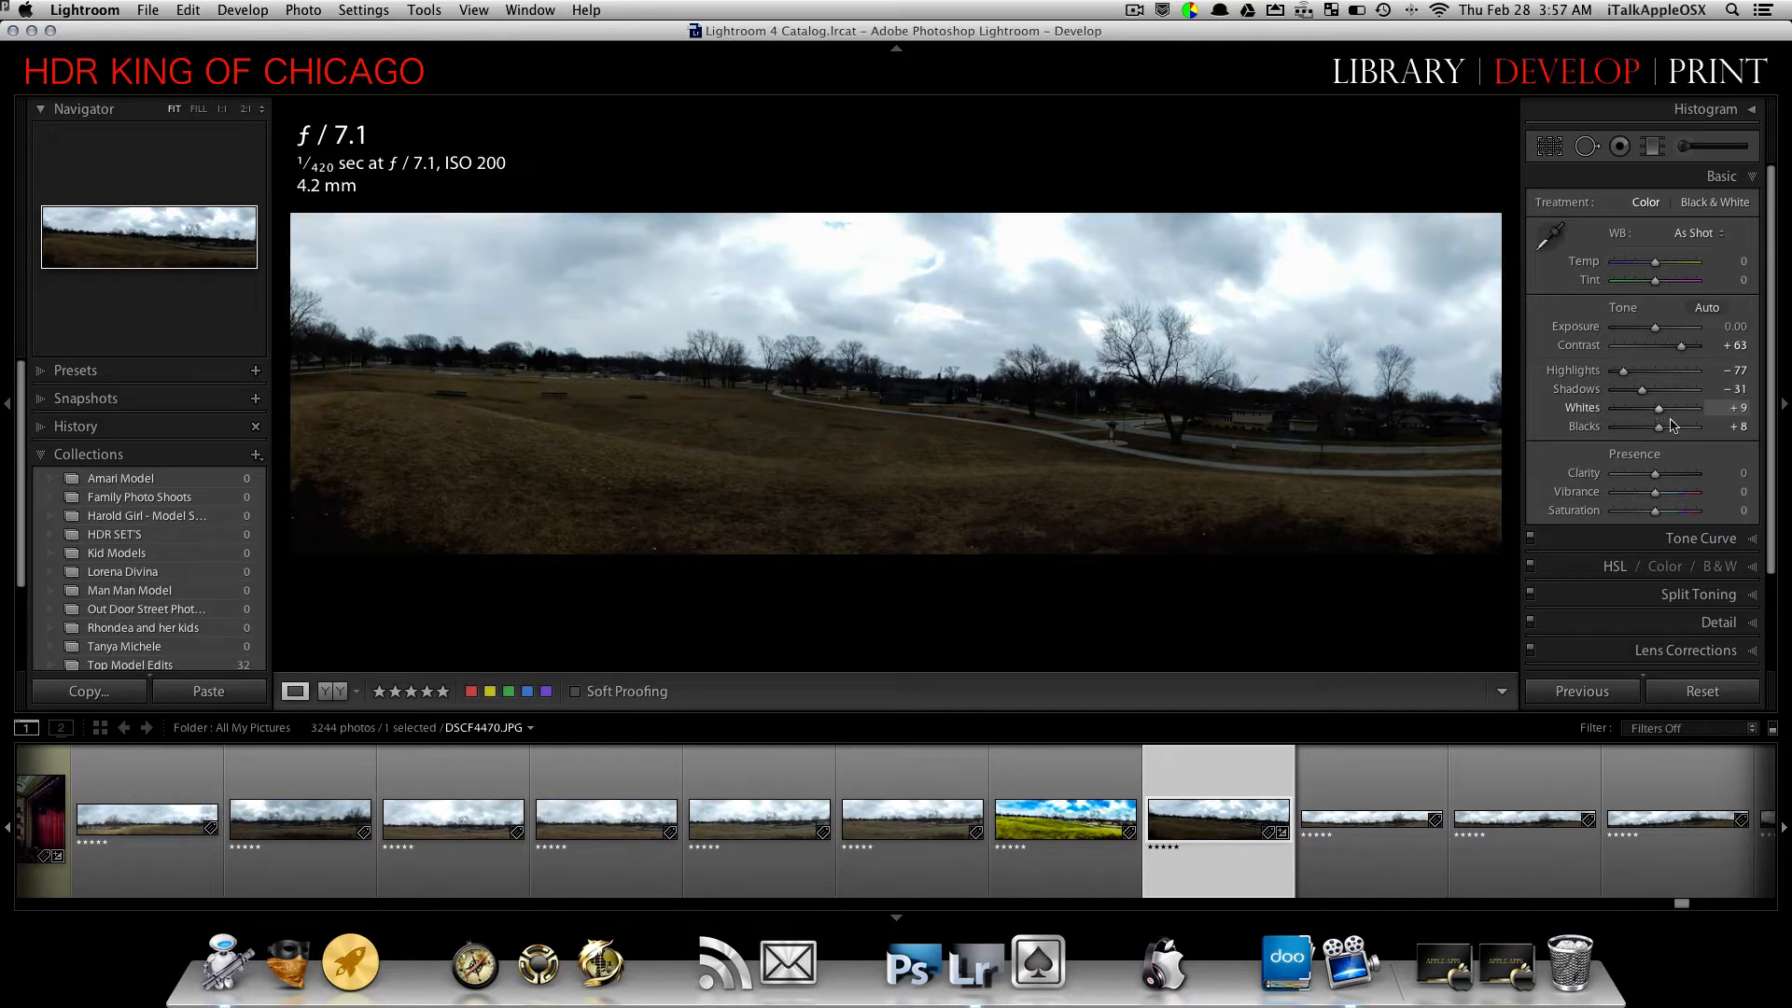
left_click(1659, 412, "alt")
mouse_move(1658, 407)
left_mouse_down()
mouse_move(1638, 409)
mouse_move(1670, 415)
left_mouse_up()
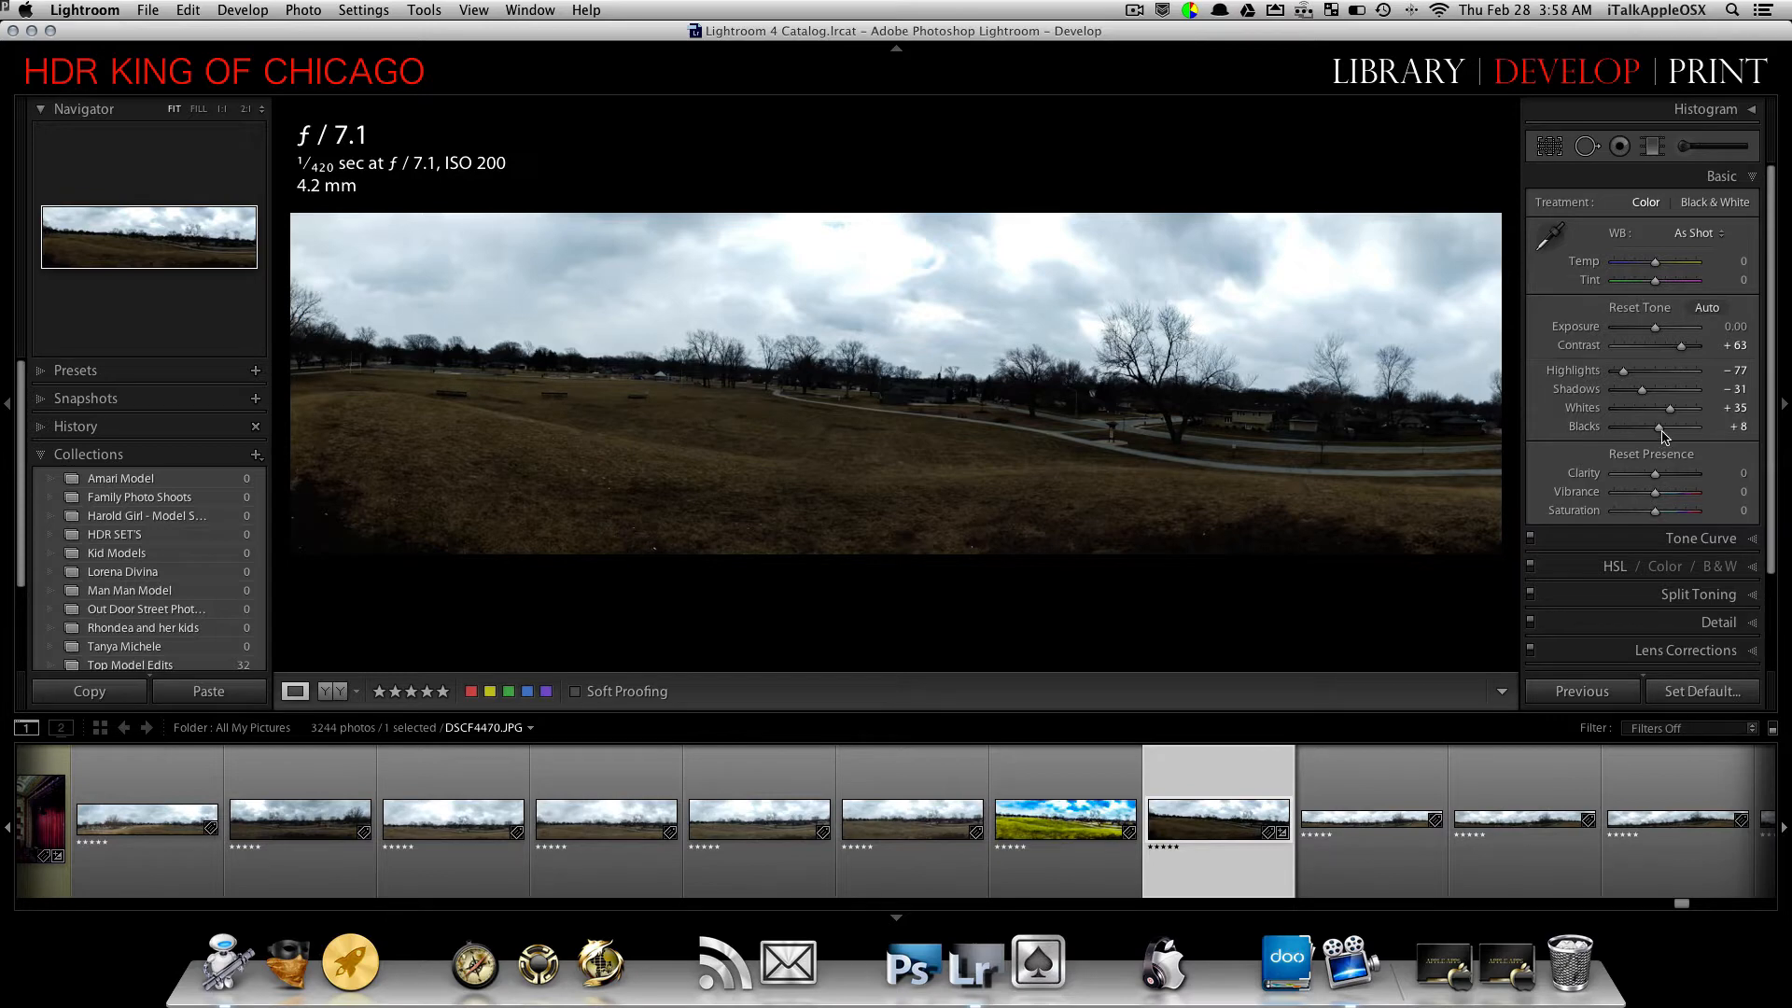
left_click_drag(1660, 429, 1638, 434)
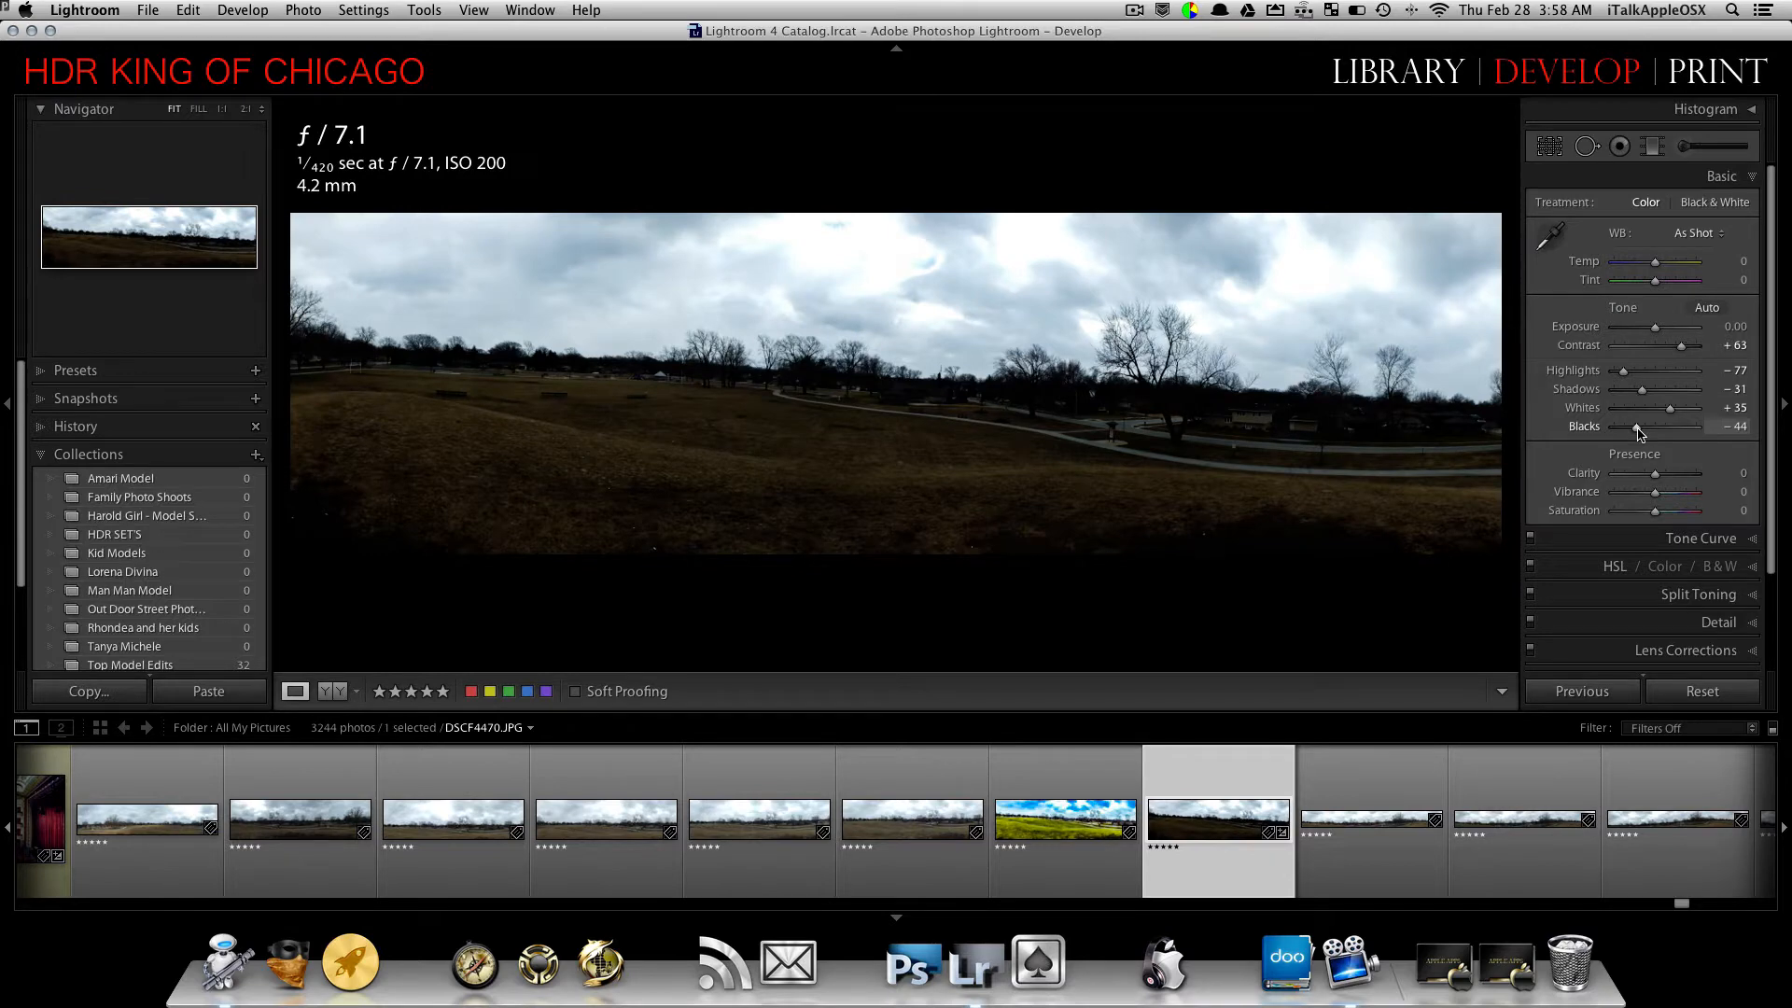
left_click_drag(1640, 433, 1630, 393)
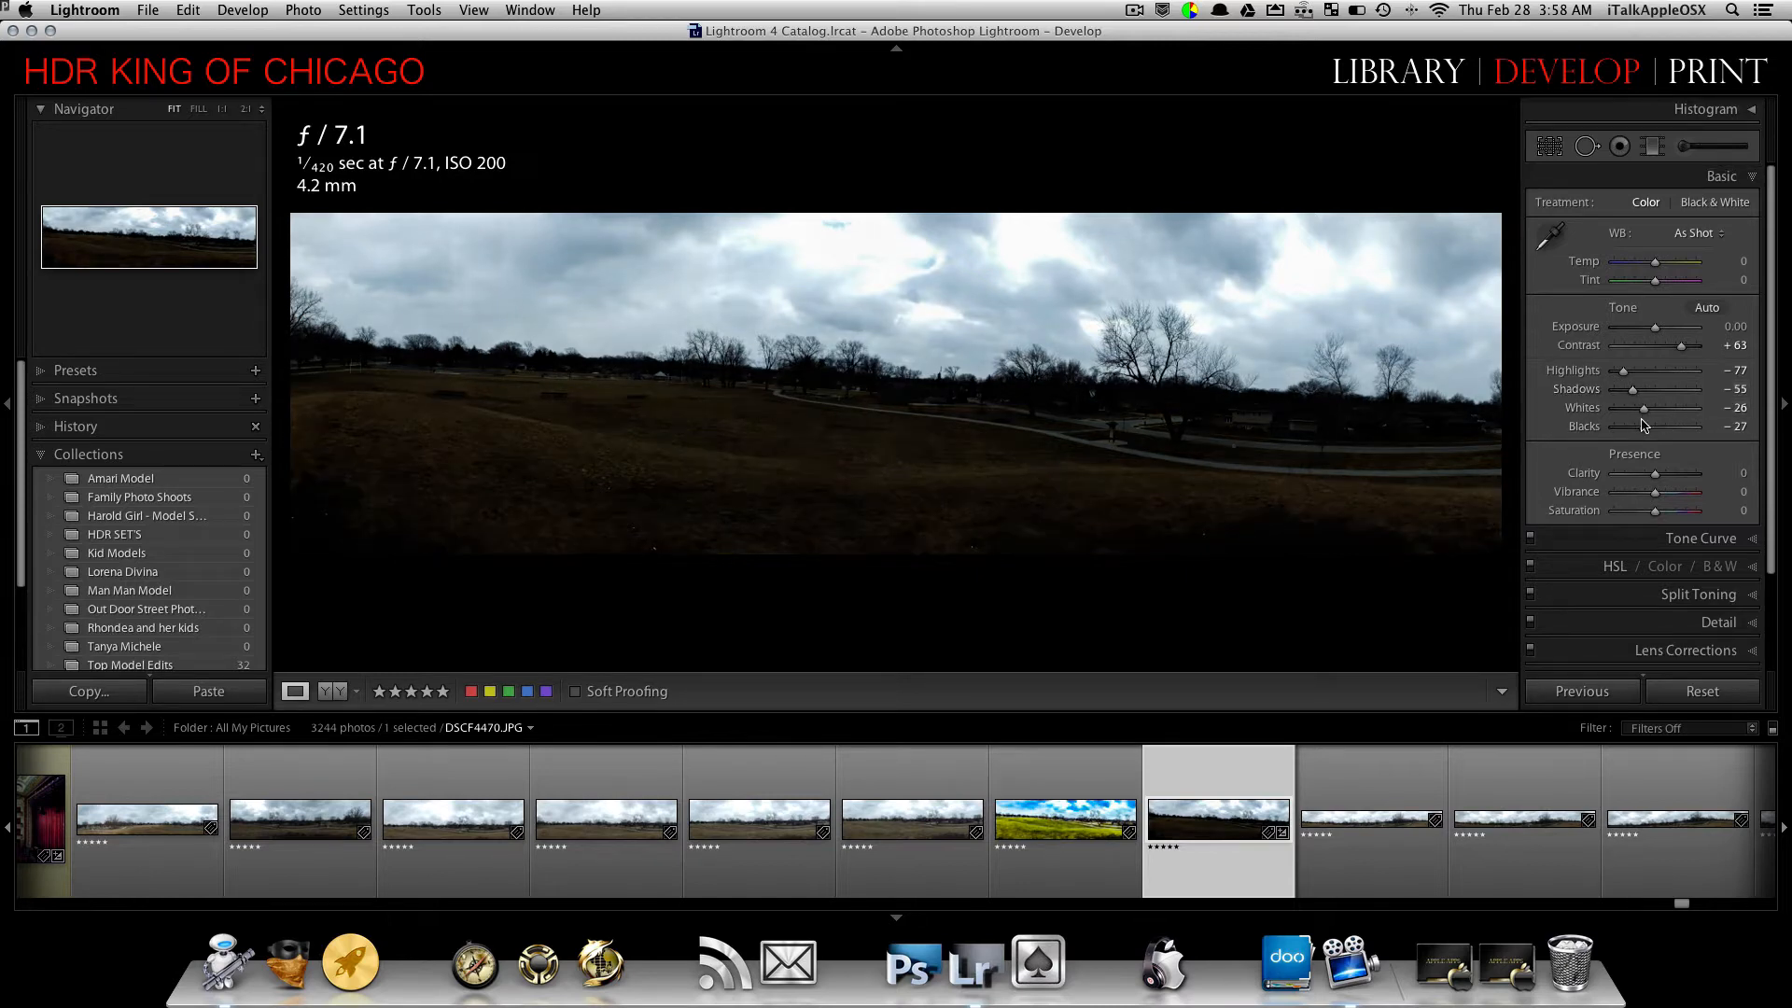
left_click_drag(1645, 428, 1668, 432)
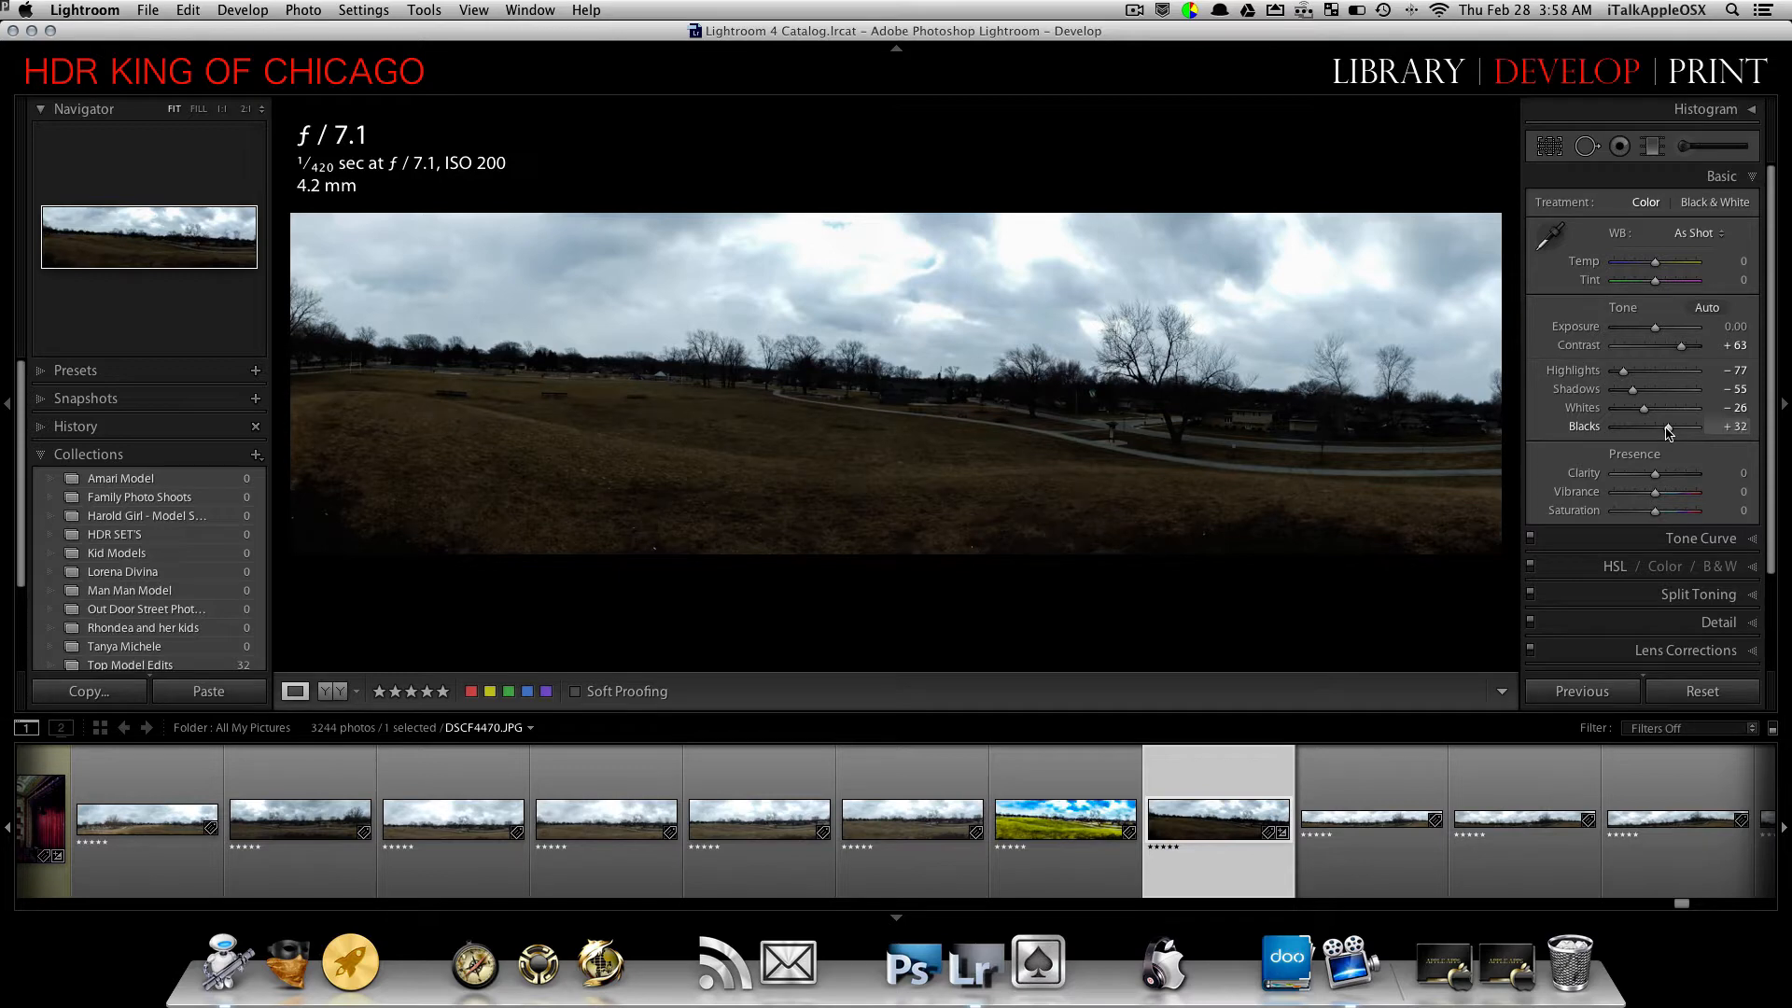
- Set the photo's Clarity to +56 to bring out detail in the clouds and grass
scroll(1662, 446, "down", 1)
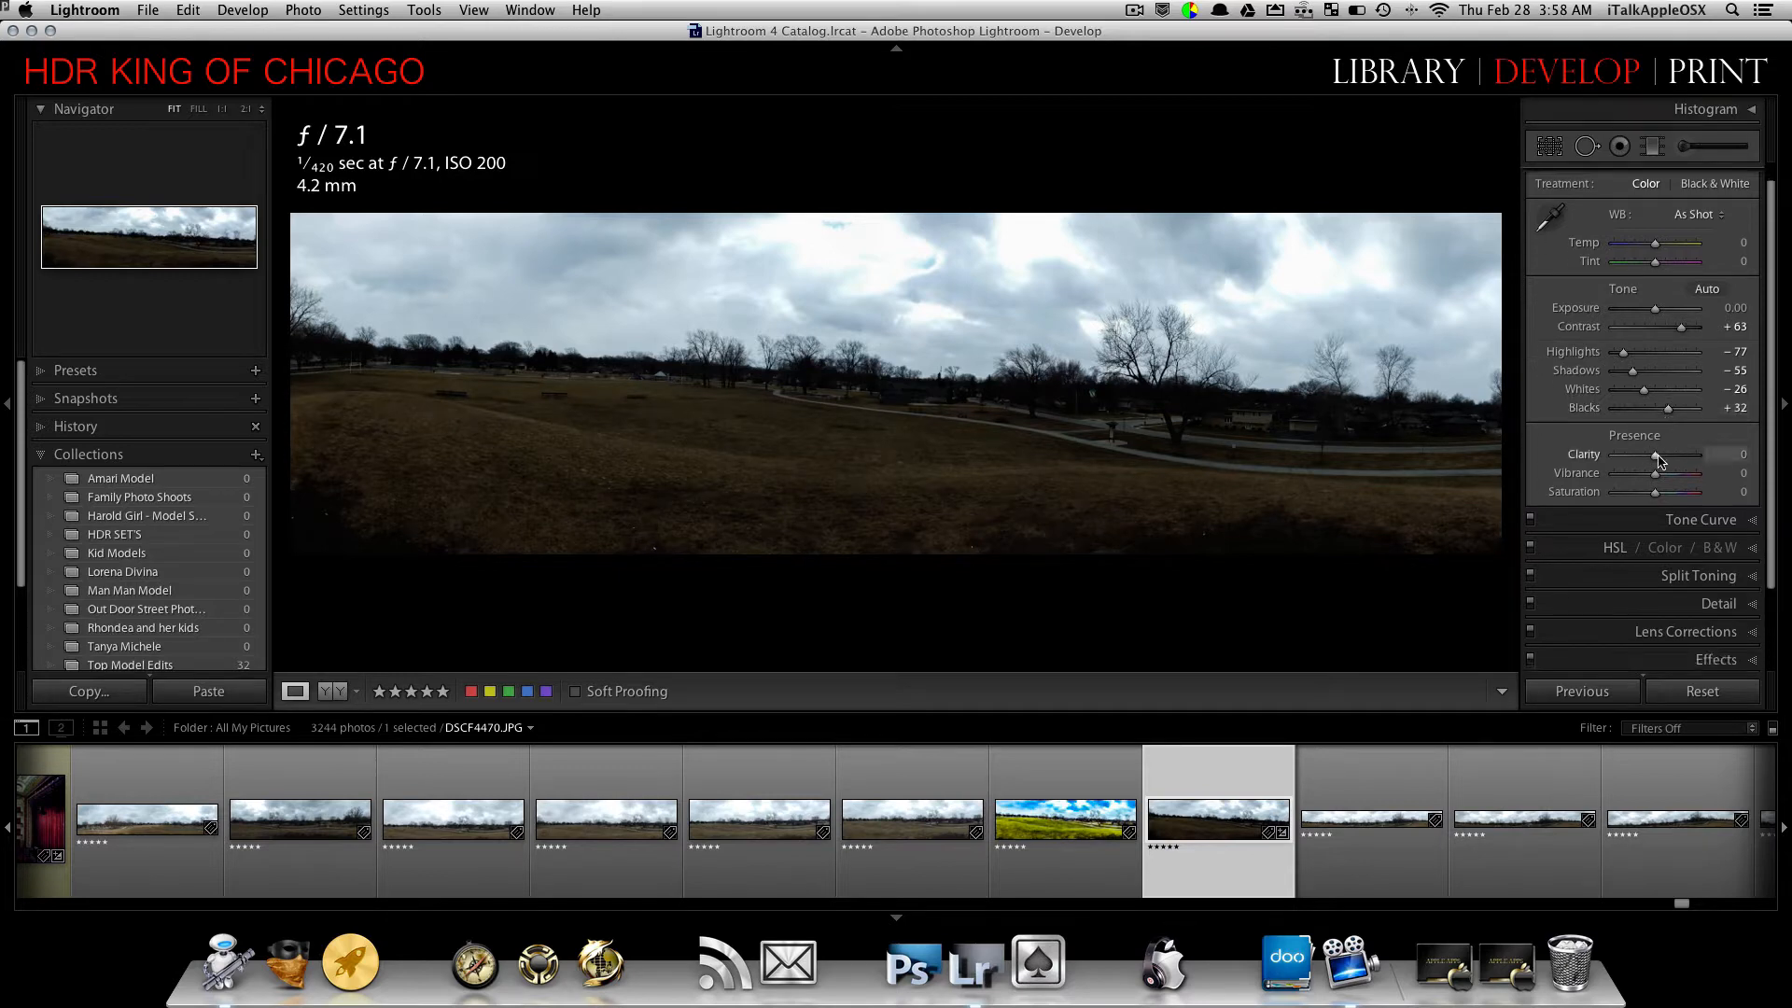
left_click_drag(1658, 457, 1679, 459)
scroll(1655, 445, "up", 2)
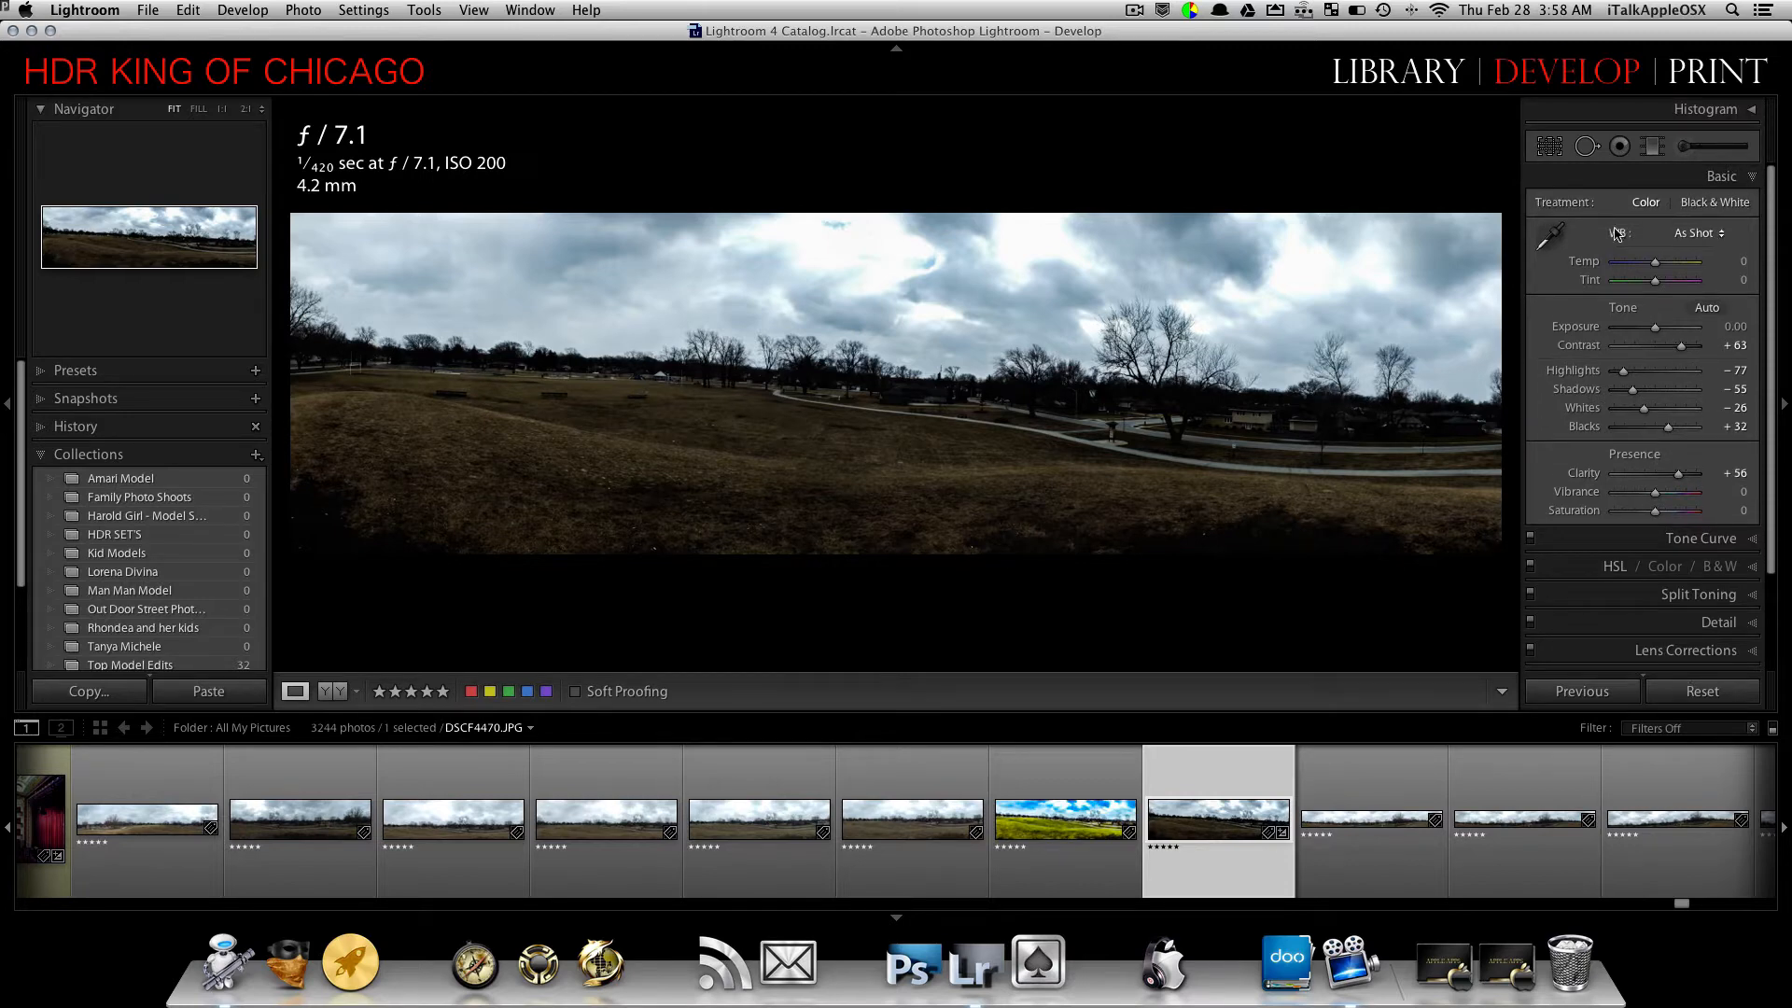
- Place a narrow, slightly tilted graduated filter across the upper sky, centred on the bright clouds near the middle of the photo
key("m")
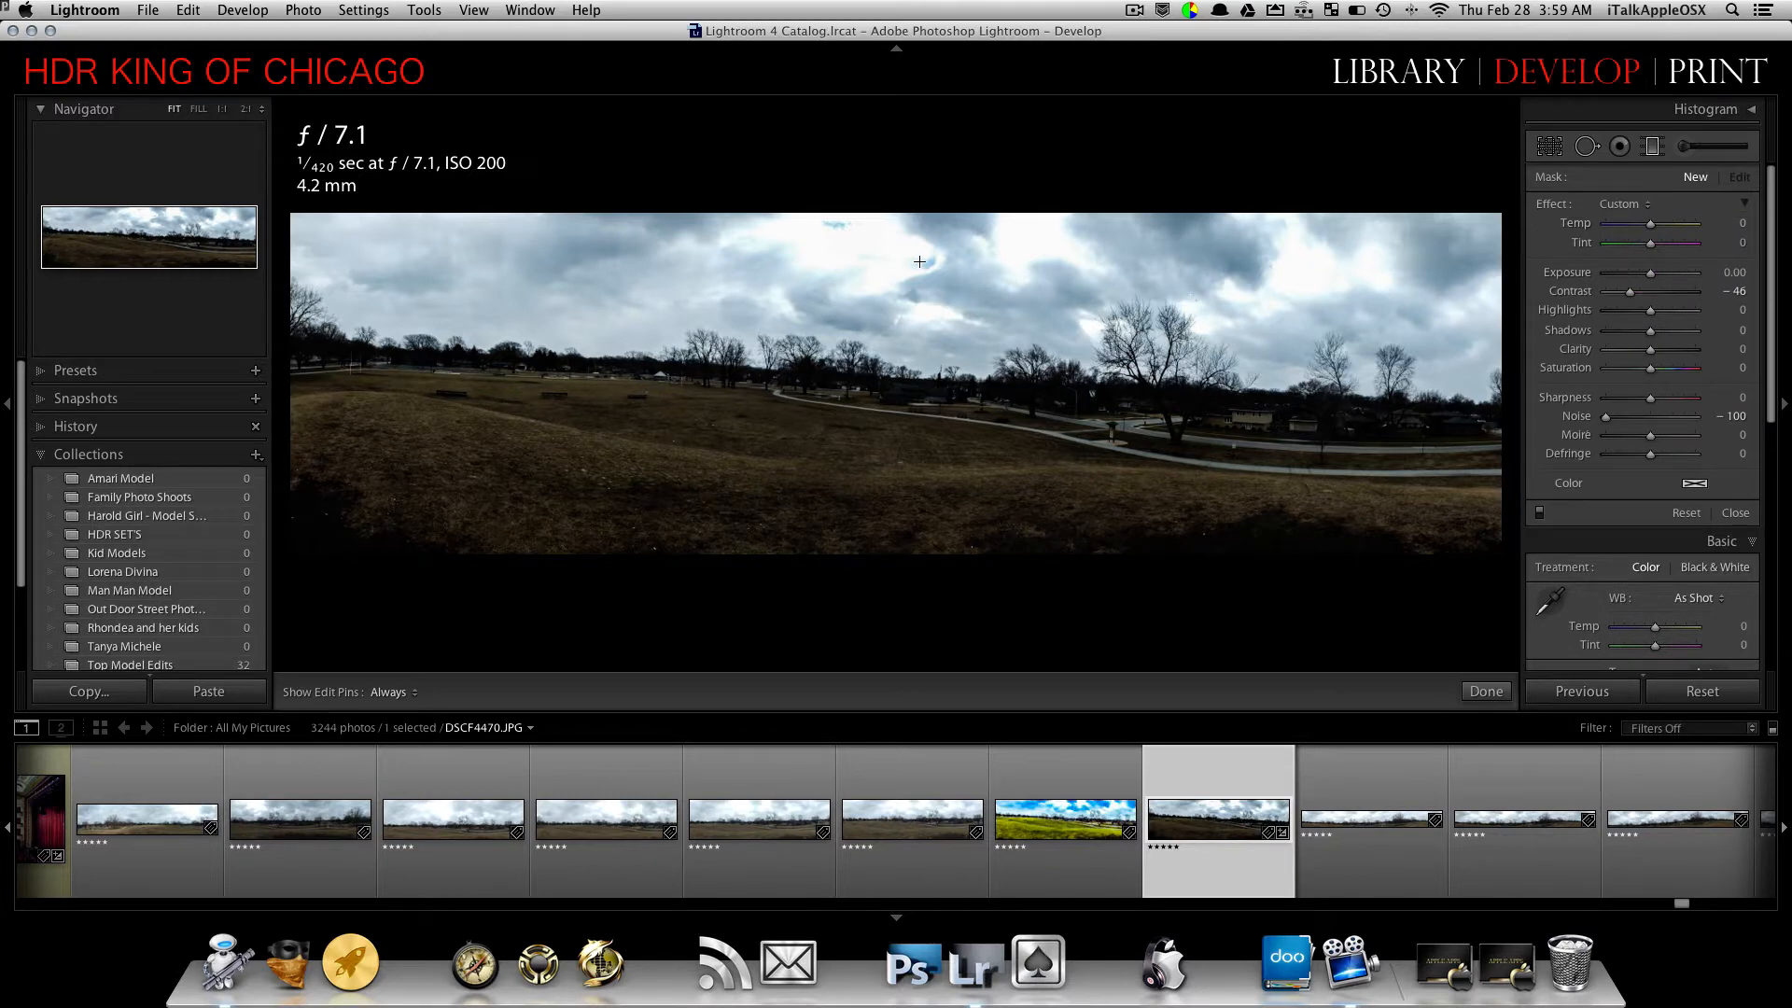
mouse_move(940, 259)
left_mouse_down()
mouse_move(942, 287)
mouse_move(912, 249)
mouse_move(939, 250)
left_mouse_up()
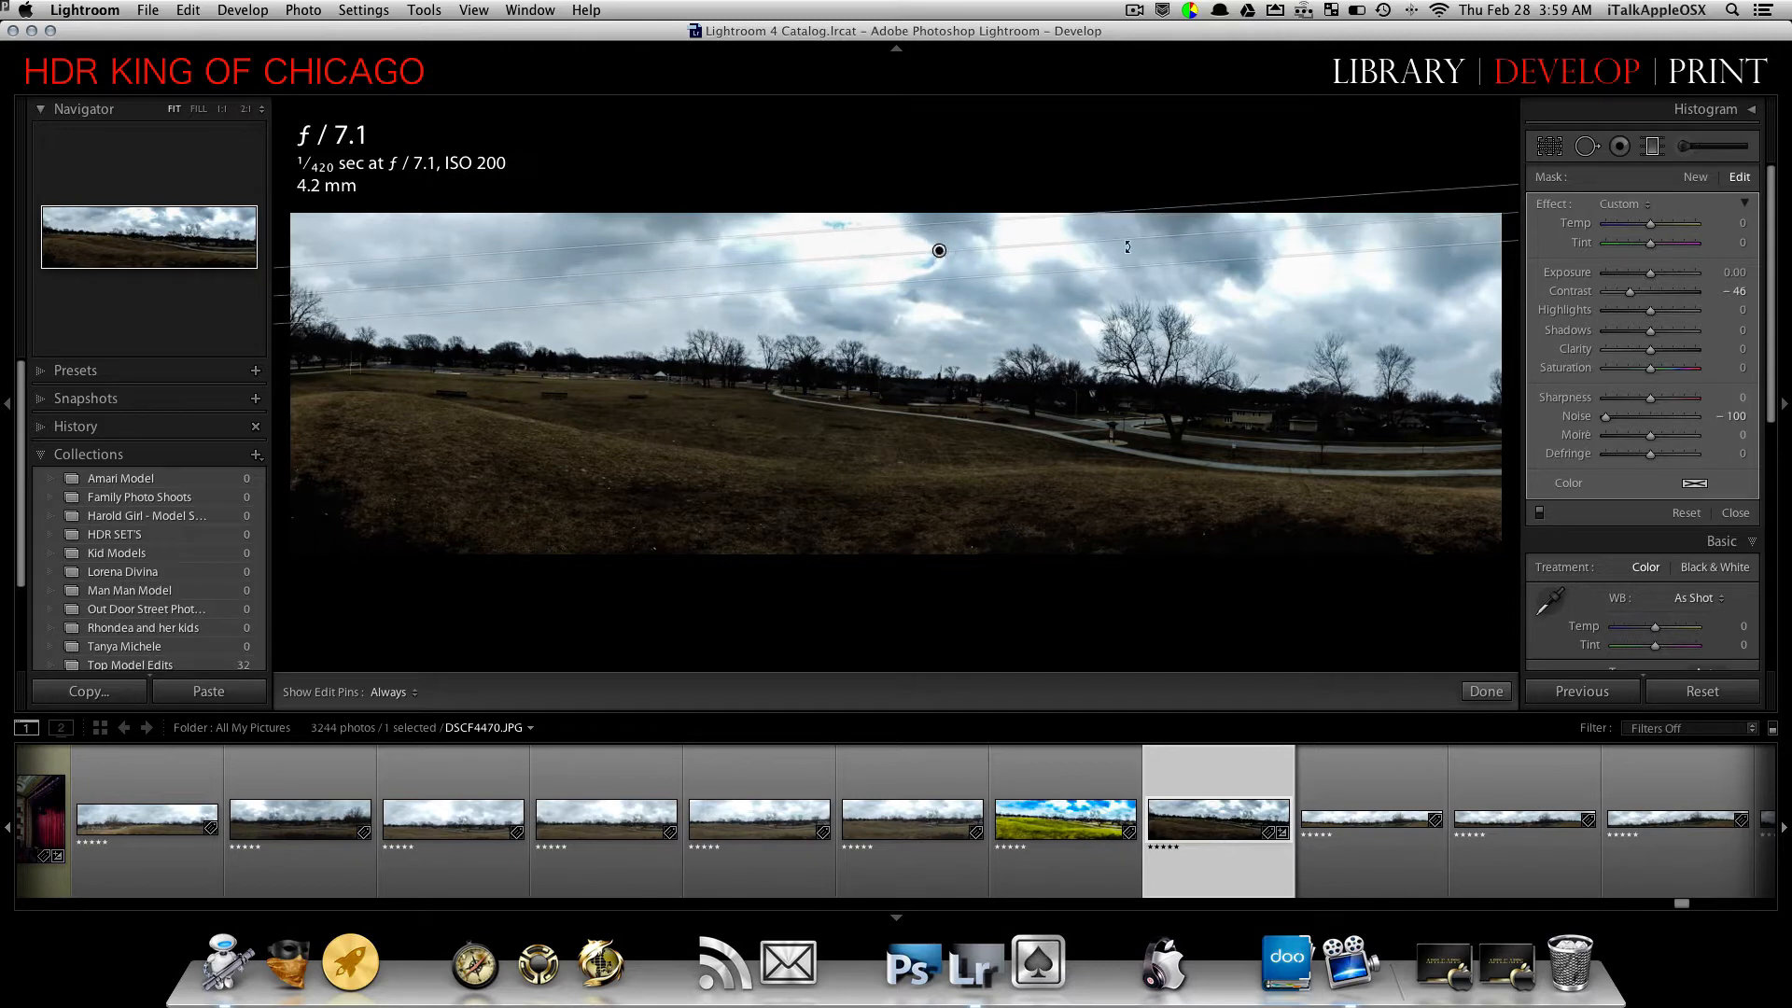
left_click_drag(1317, 226, 1316, 227)
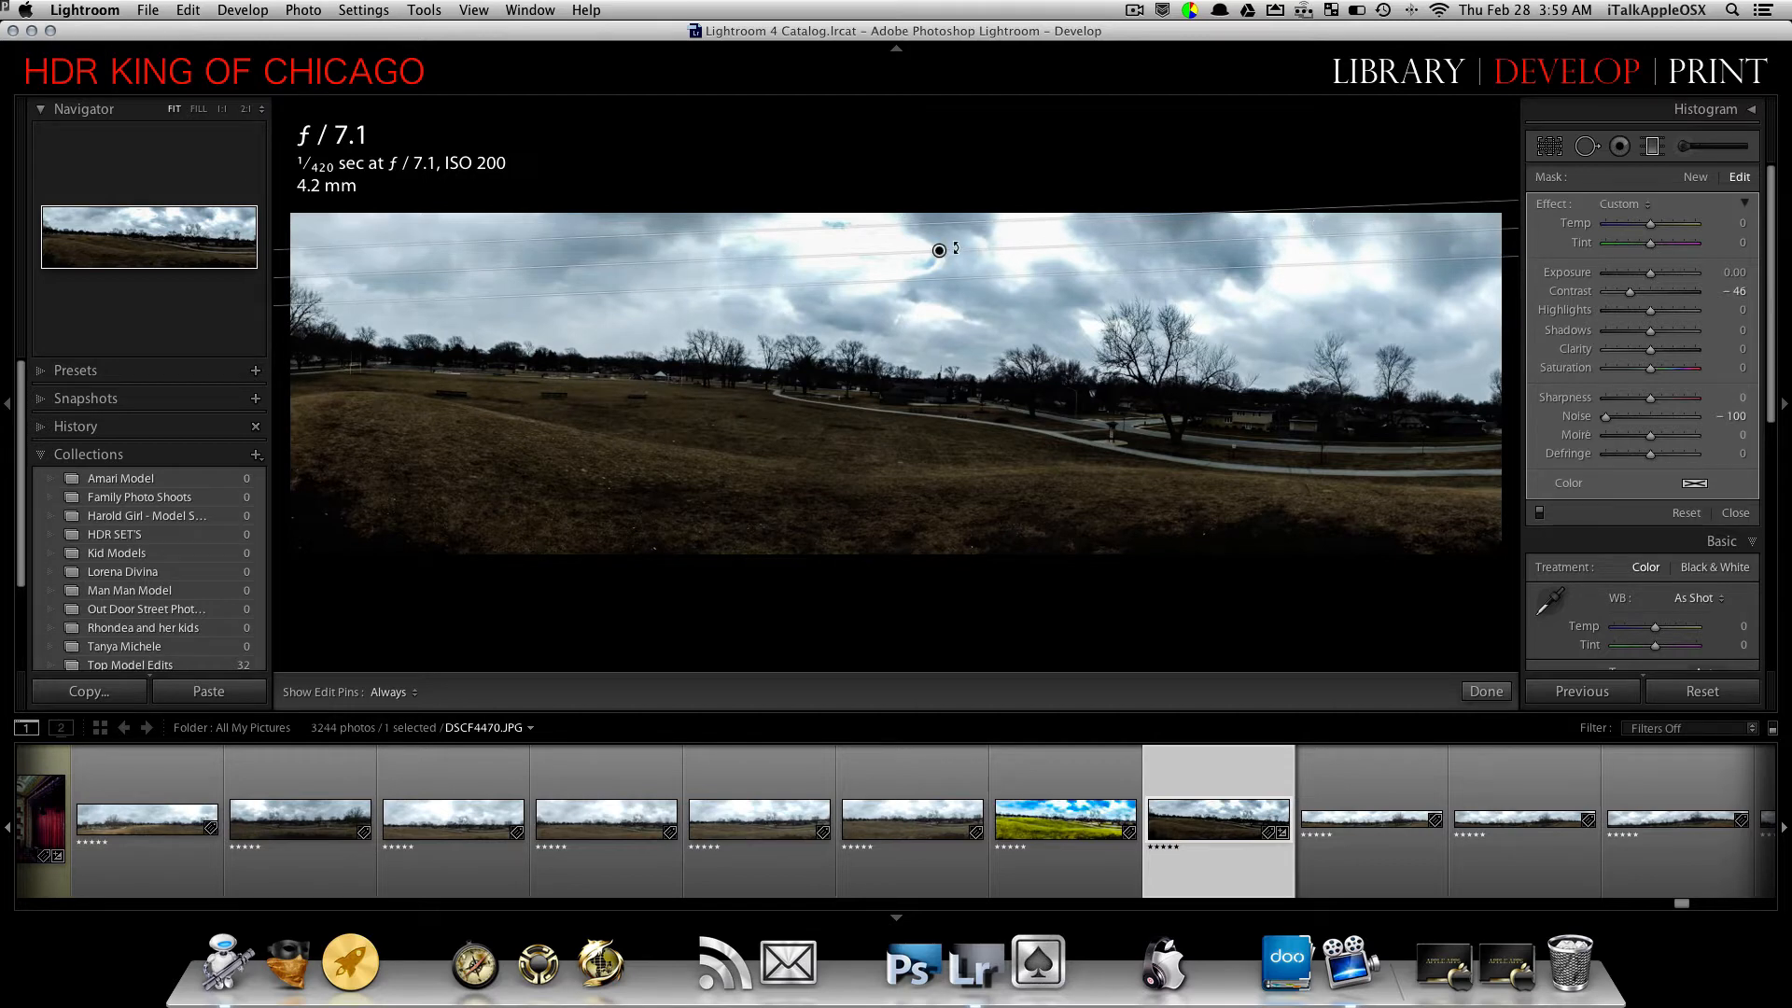
mouse_move(980, 251)
left_mouse_down()
mouse_move(993, 266)
mouse_move(976, 234)
left_mouse_up()
left_click_drag(1421, 232, 1385, 245)
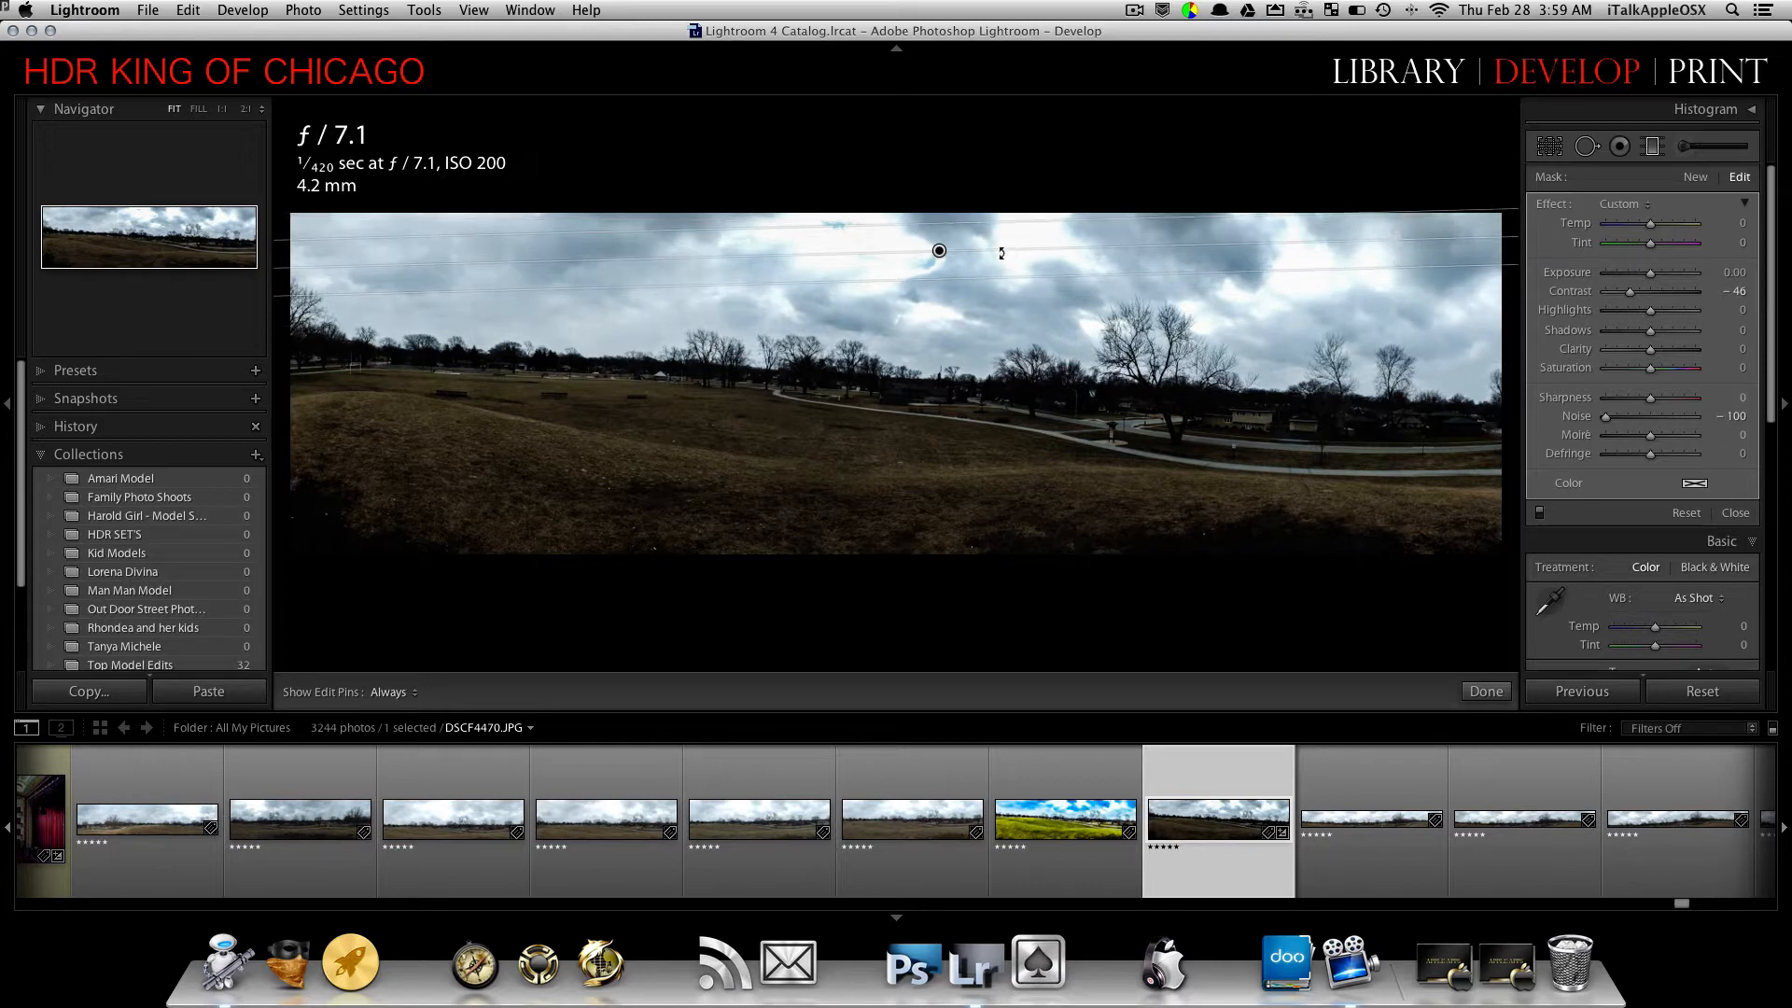
left_click_drag(998, 252, 1003, 264)
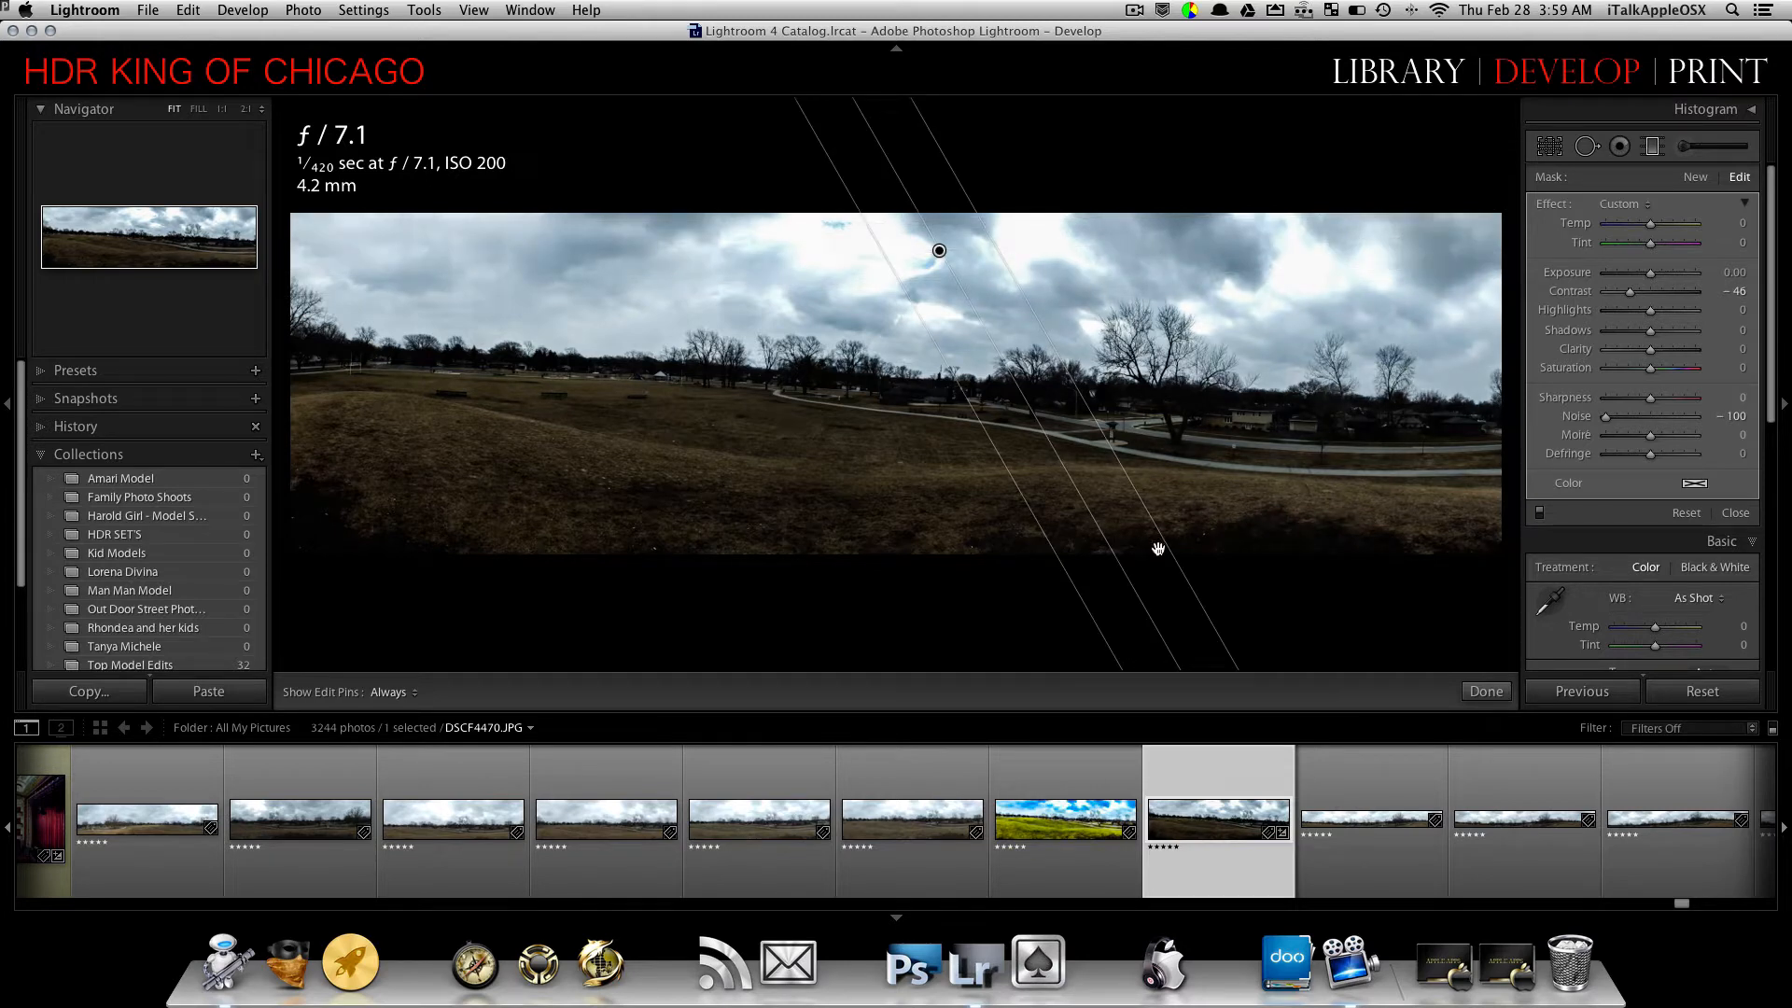
left_click_drag(1153, 617, 1270, 379)
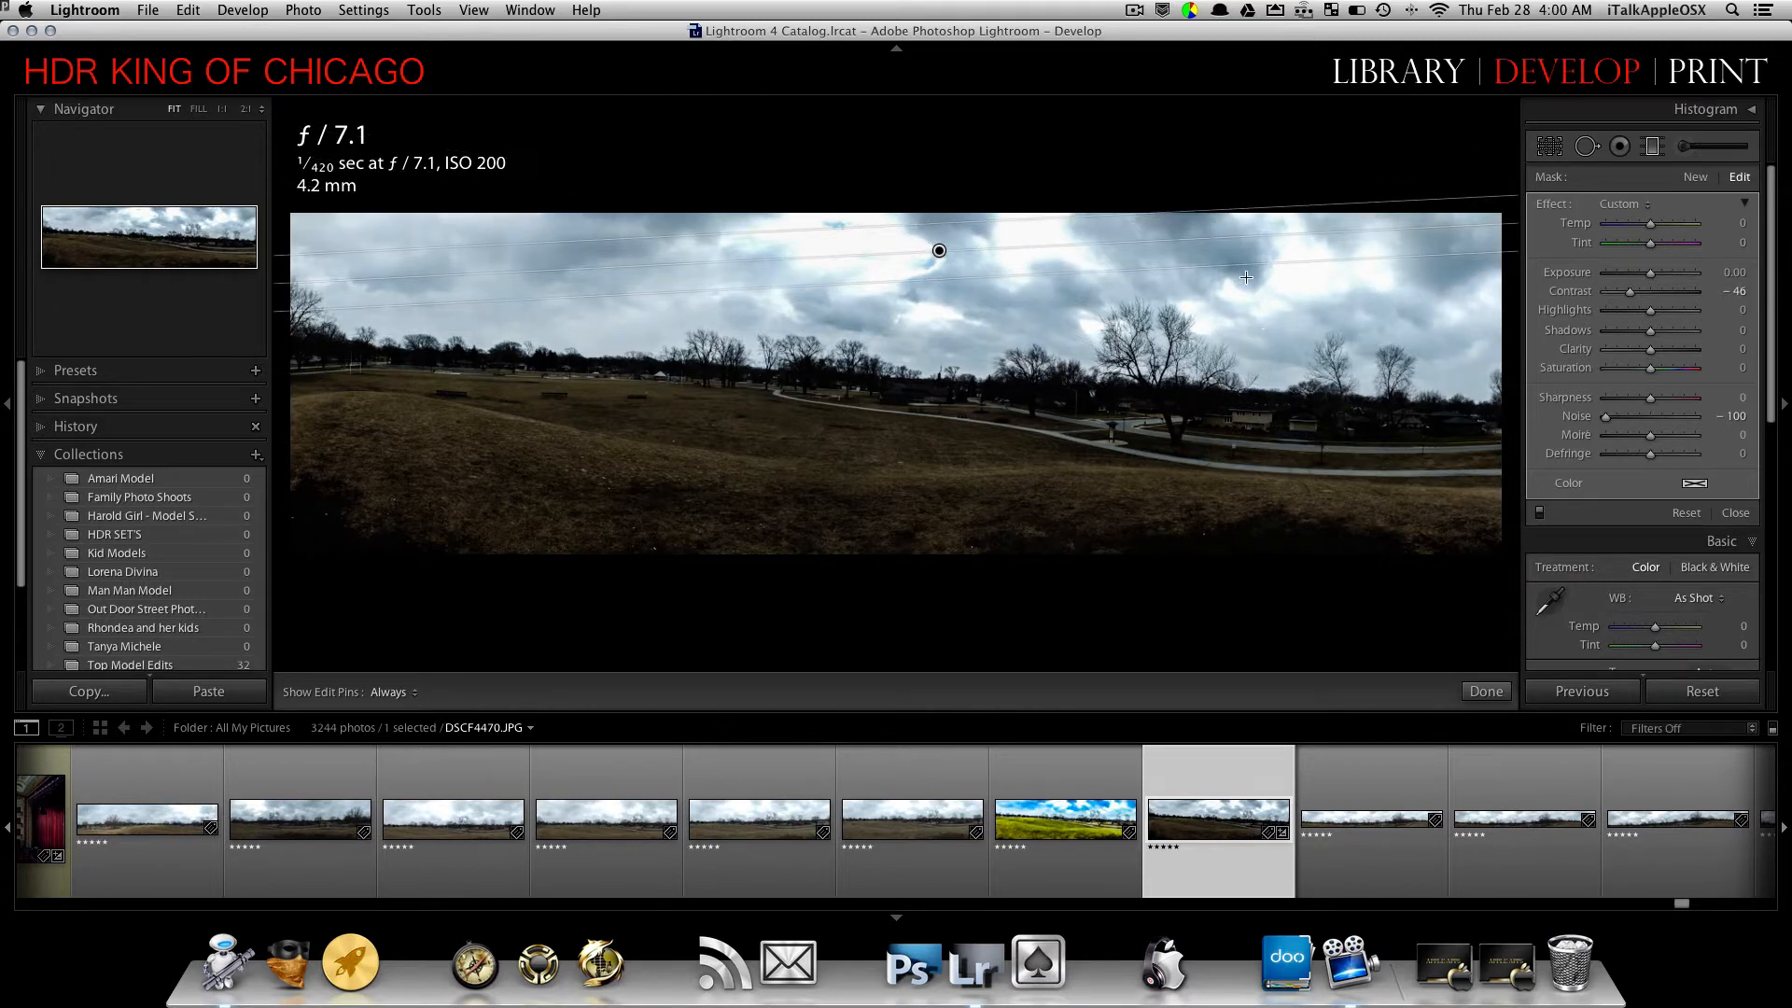
left_click_drag(1246, 277, 1246, 281)
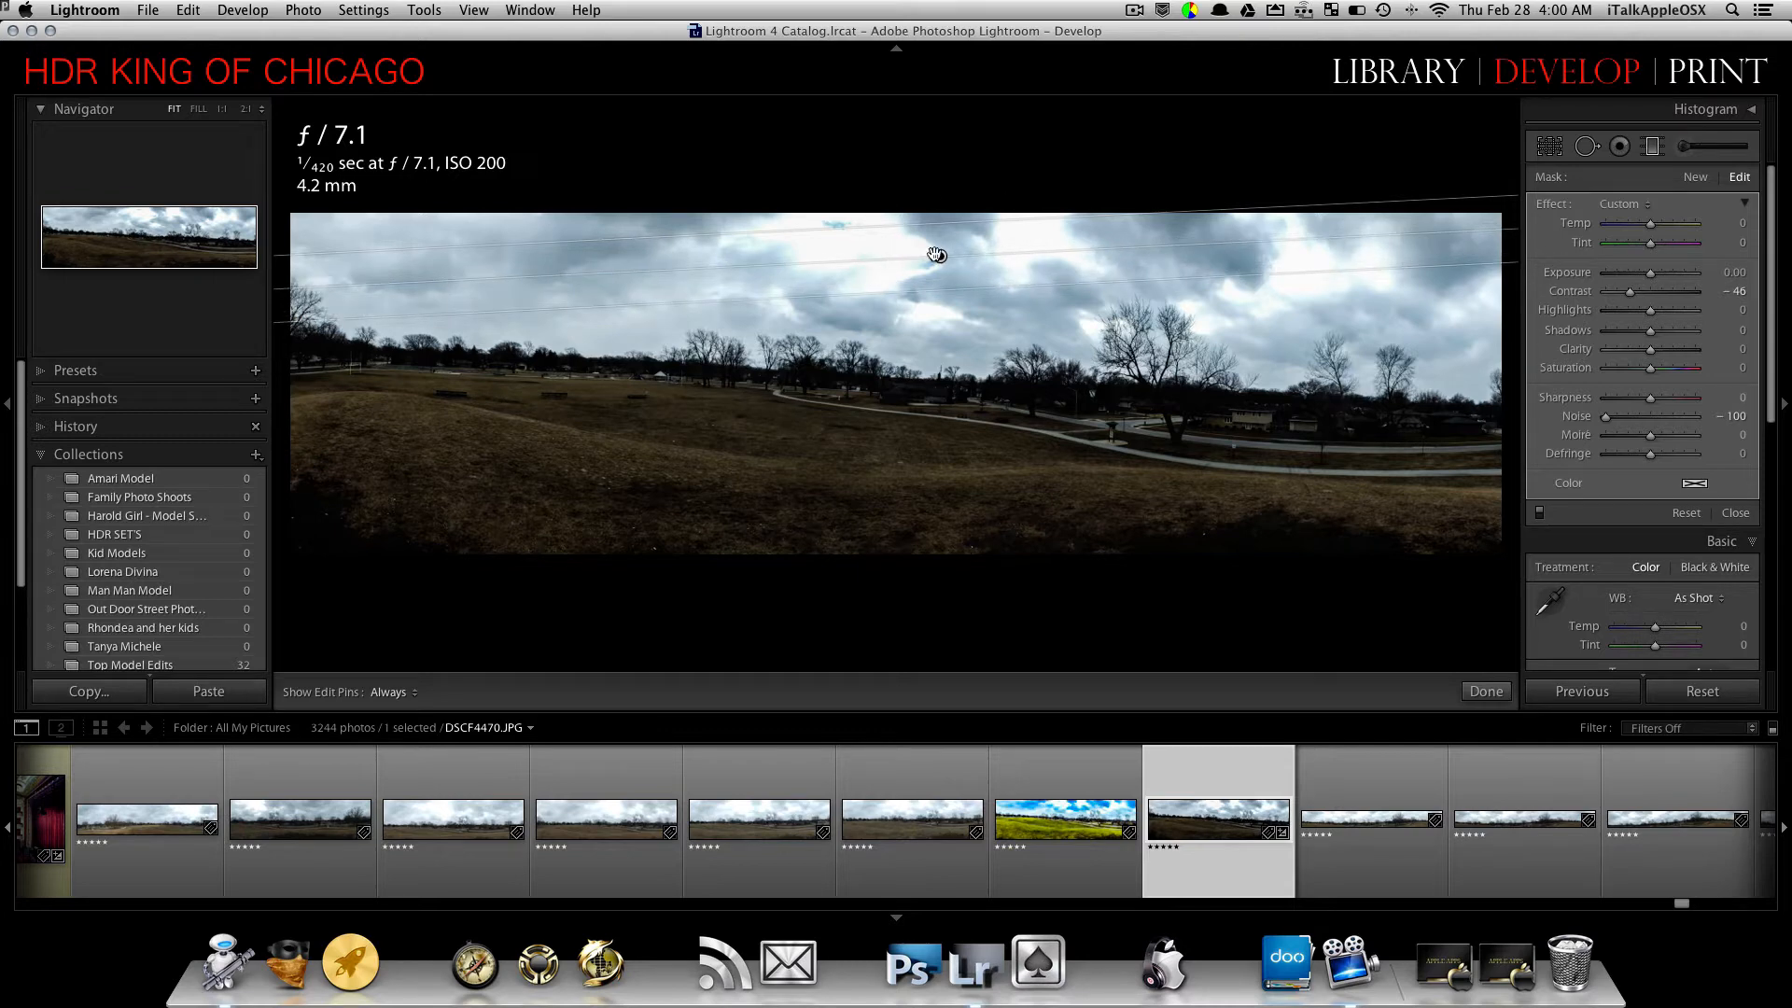
left_click_drag(940, 256, 939, 247)
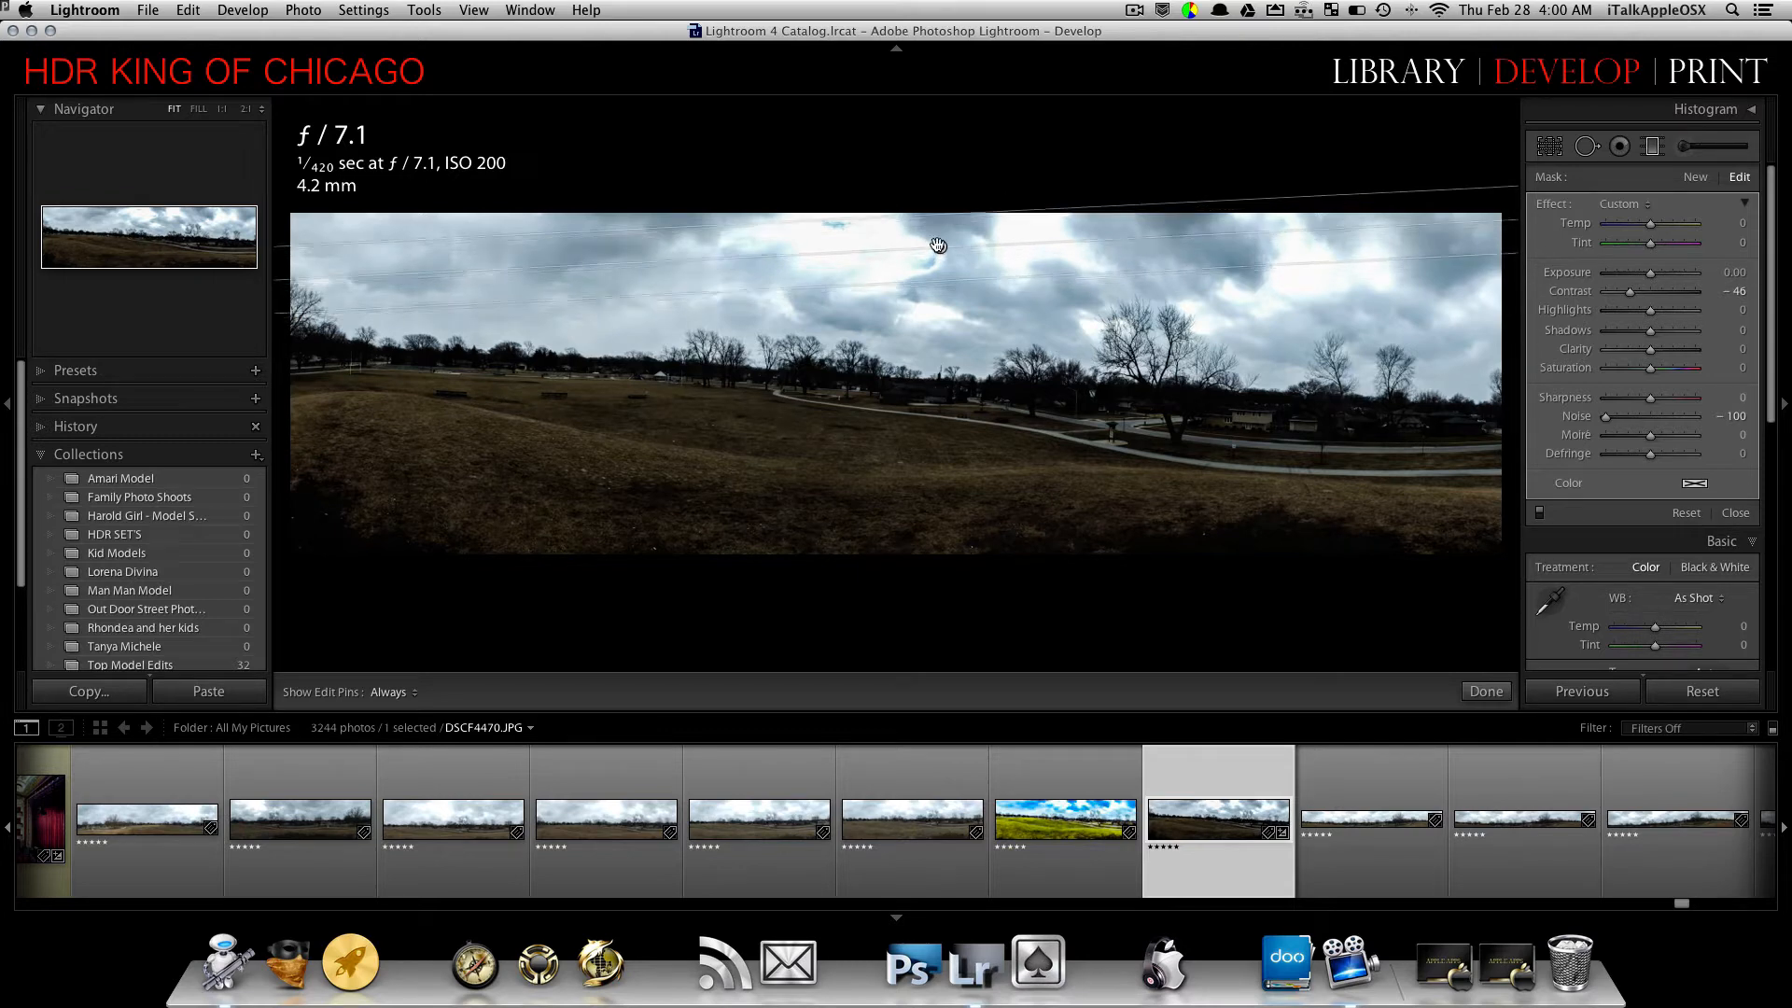
- Set the sky filter's Temp to -52, Tint to -26, Contrast to -33, Highlights to 3, Shadows to 10 and Clarity to 8, then finish it
mouse_move(1650, 224)
left_mouse_down()
mouse_move(1617, 230)
mouse_move(1677, 247)
mouse_move(1630, 247)
left_mouse_up()
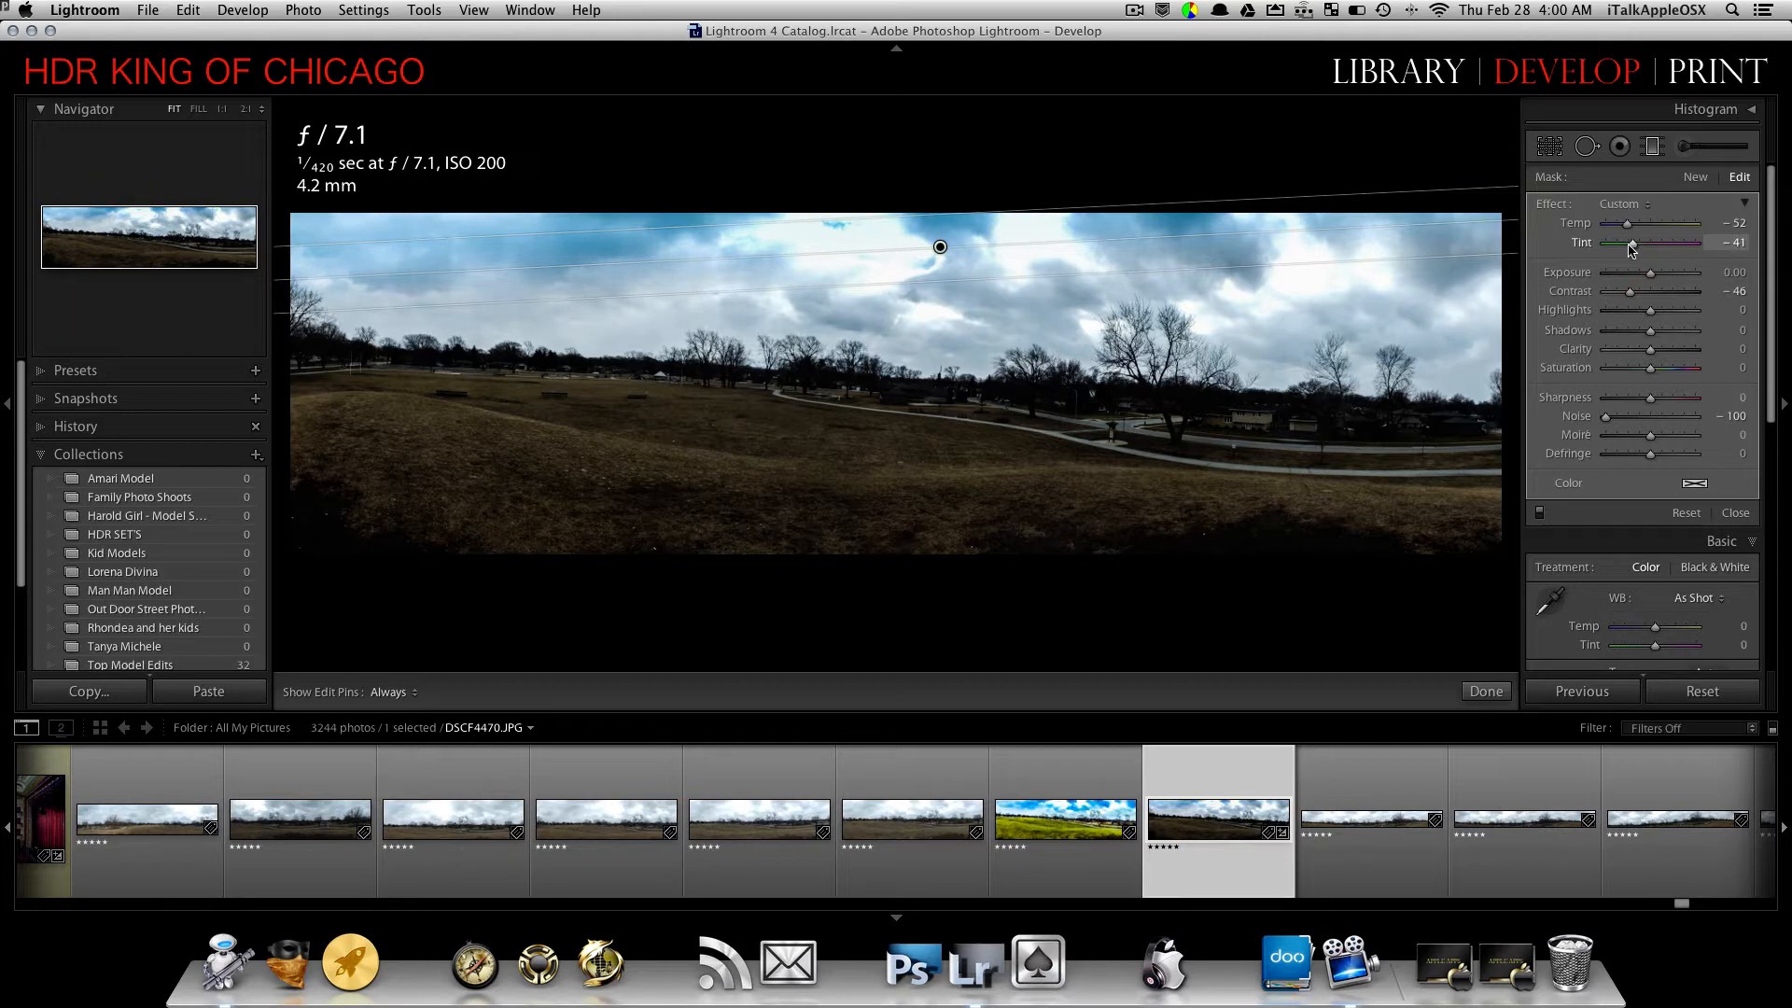
left_click_drag(1632, 249, 1642, 249)
mouse_move(1654, 278)
left_mouse_down()
mouse_move(1668, 278)
mouse_move(1650, 276)
left_mouse_up()
left_click_drag(1629, 292, 1654, 354)
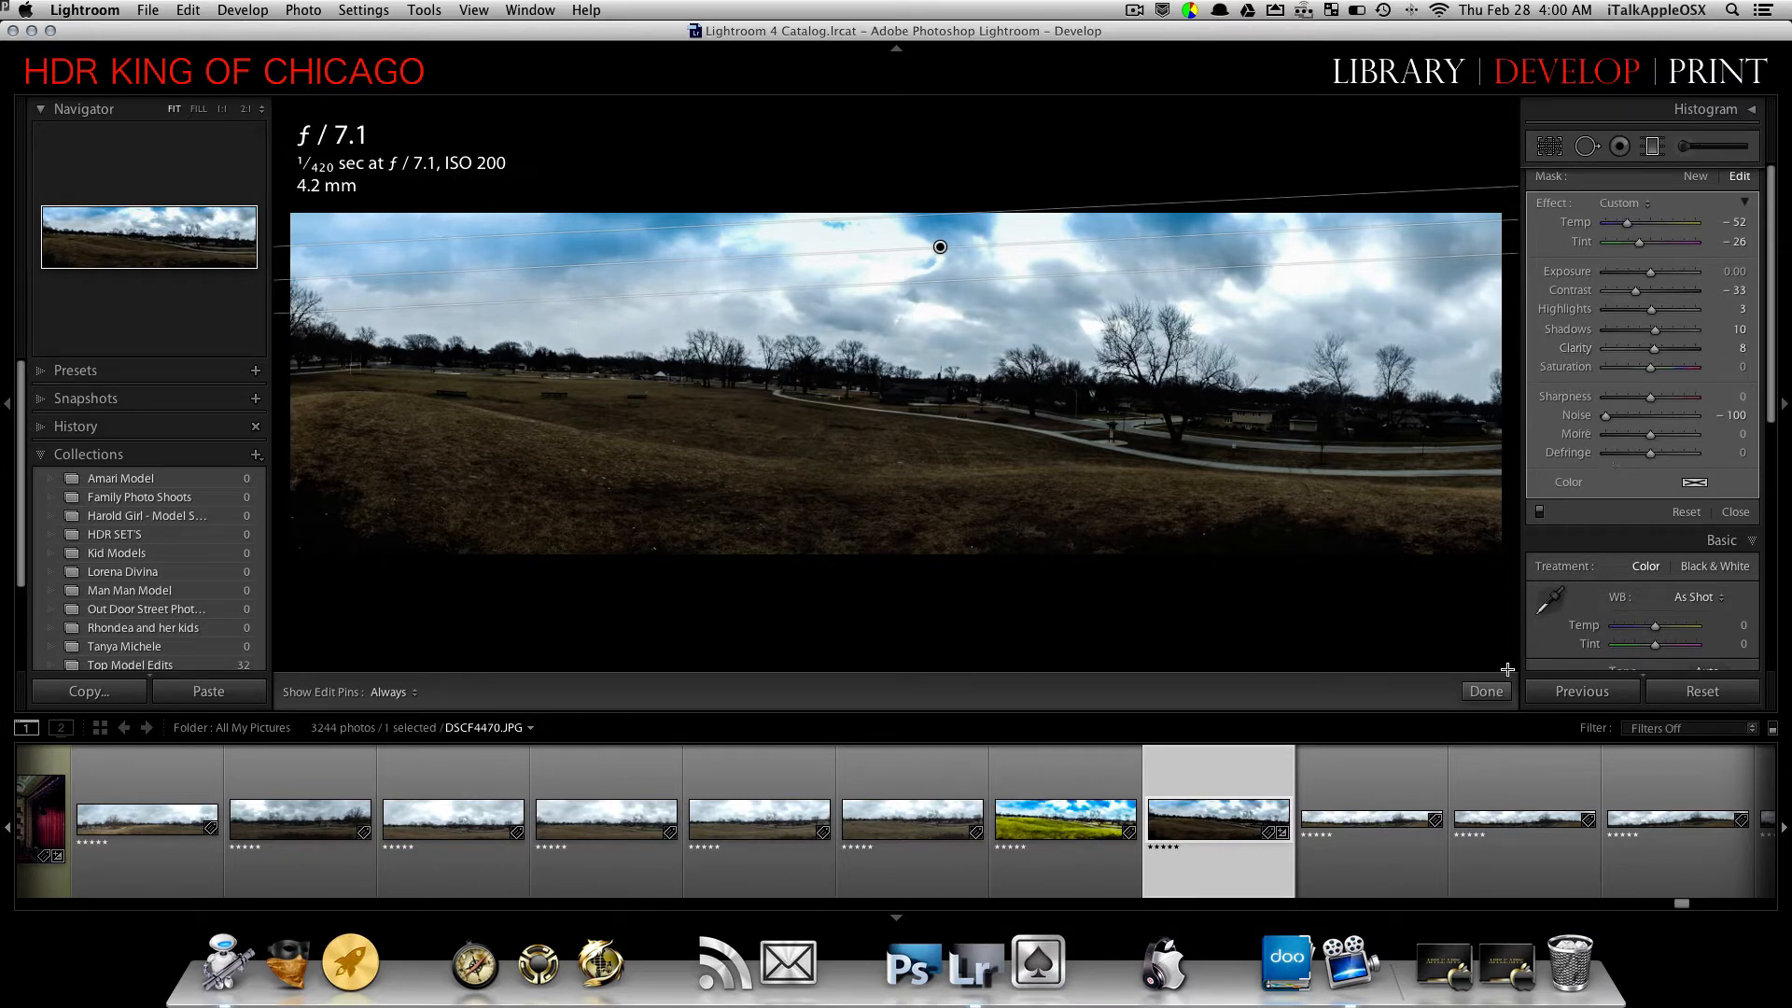
left_click(1486, 692)
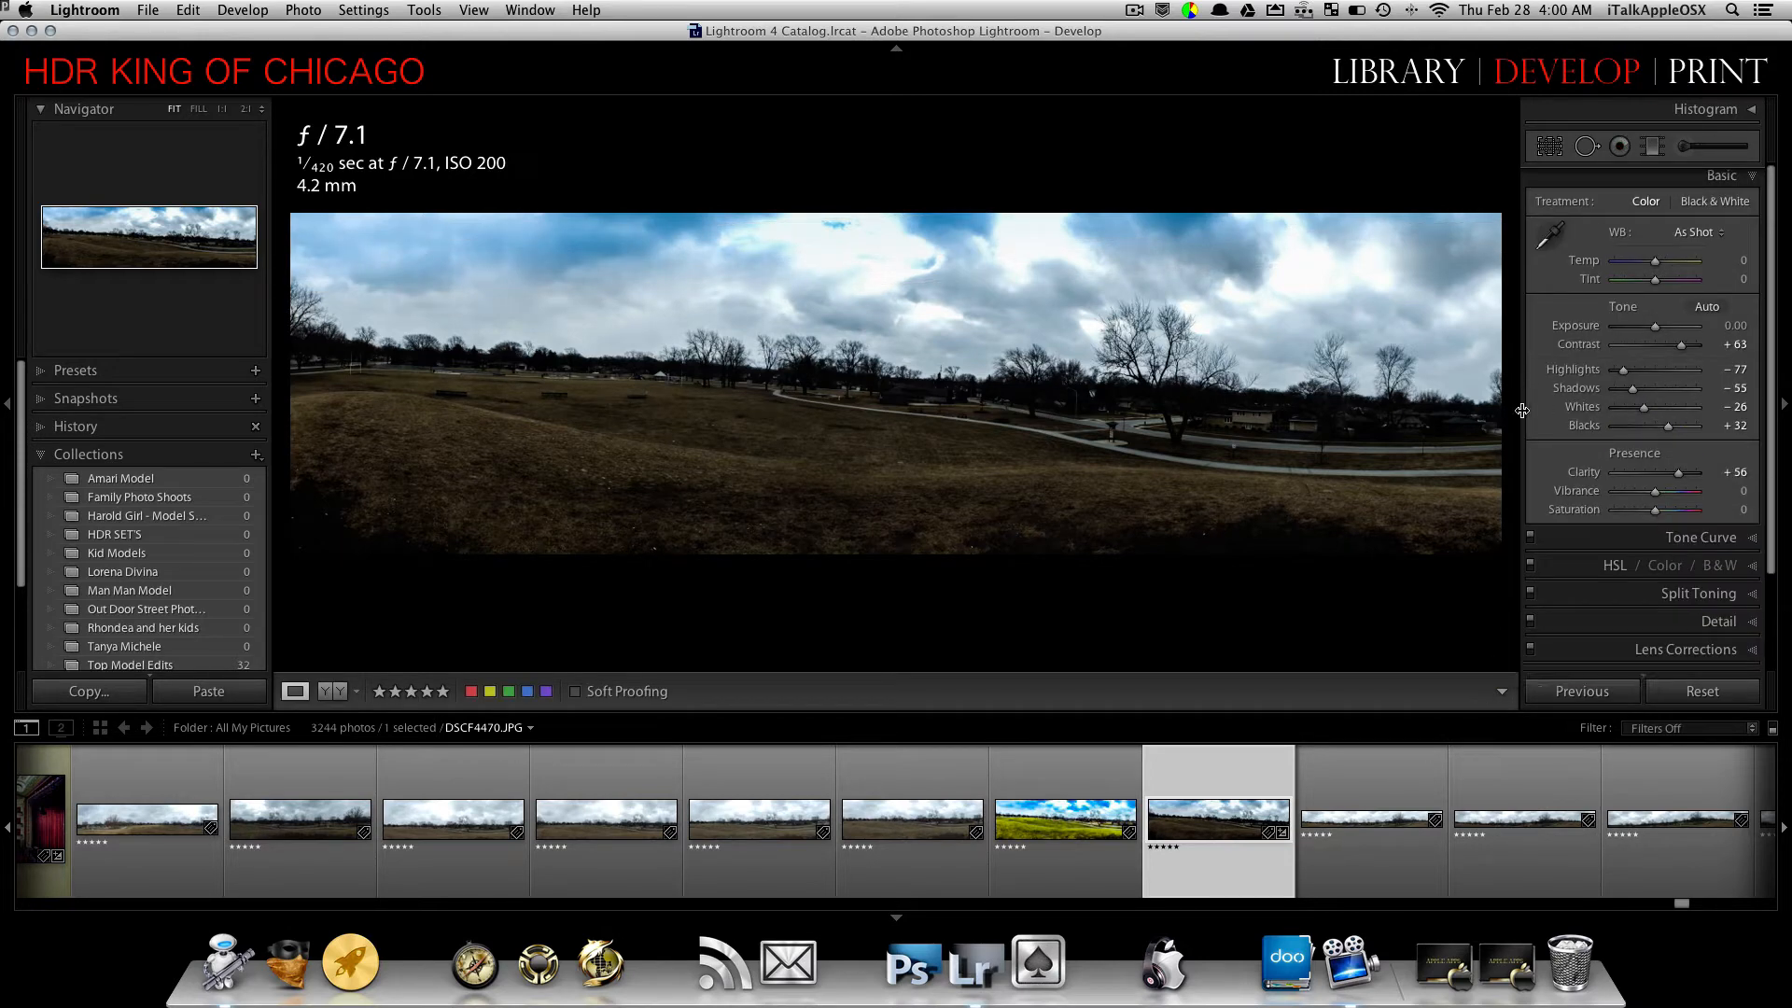
- Add a second graduated filter over the right part of the sky, sloping slightly down to the right and widened
left_click(1652, 148)
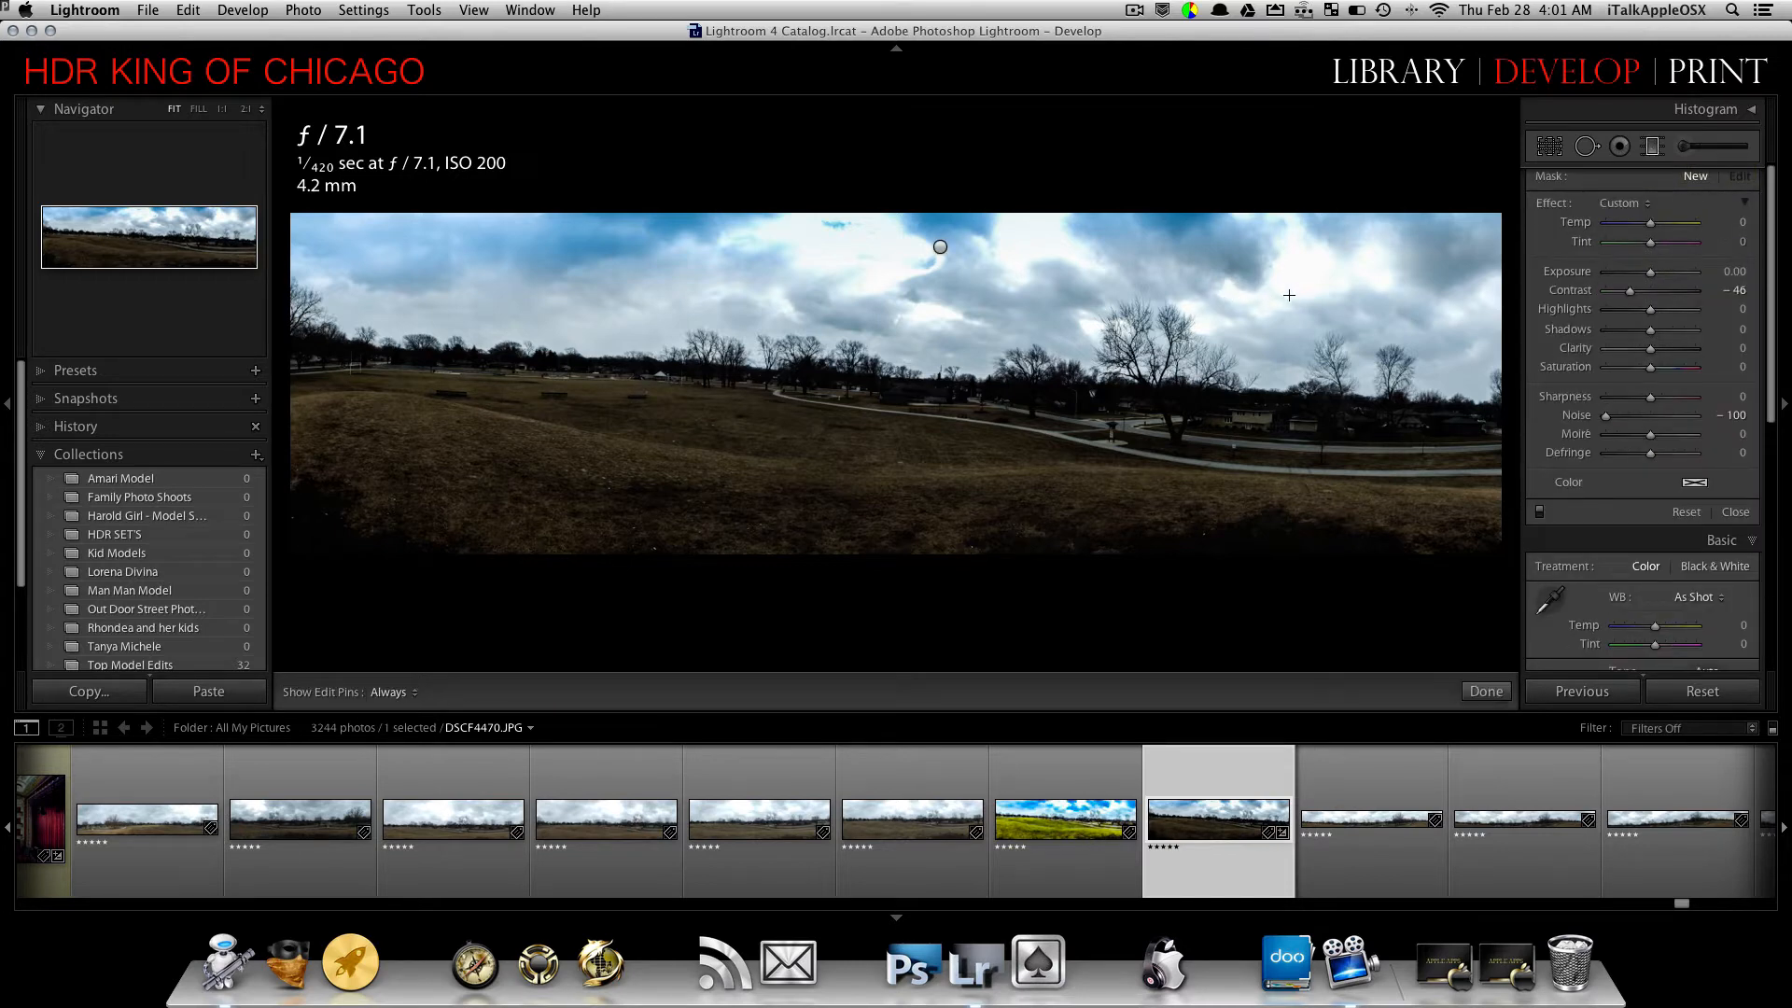
left_click_drag(1289, 295, 1287, 308)
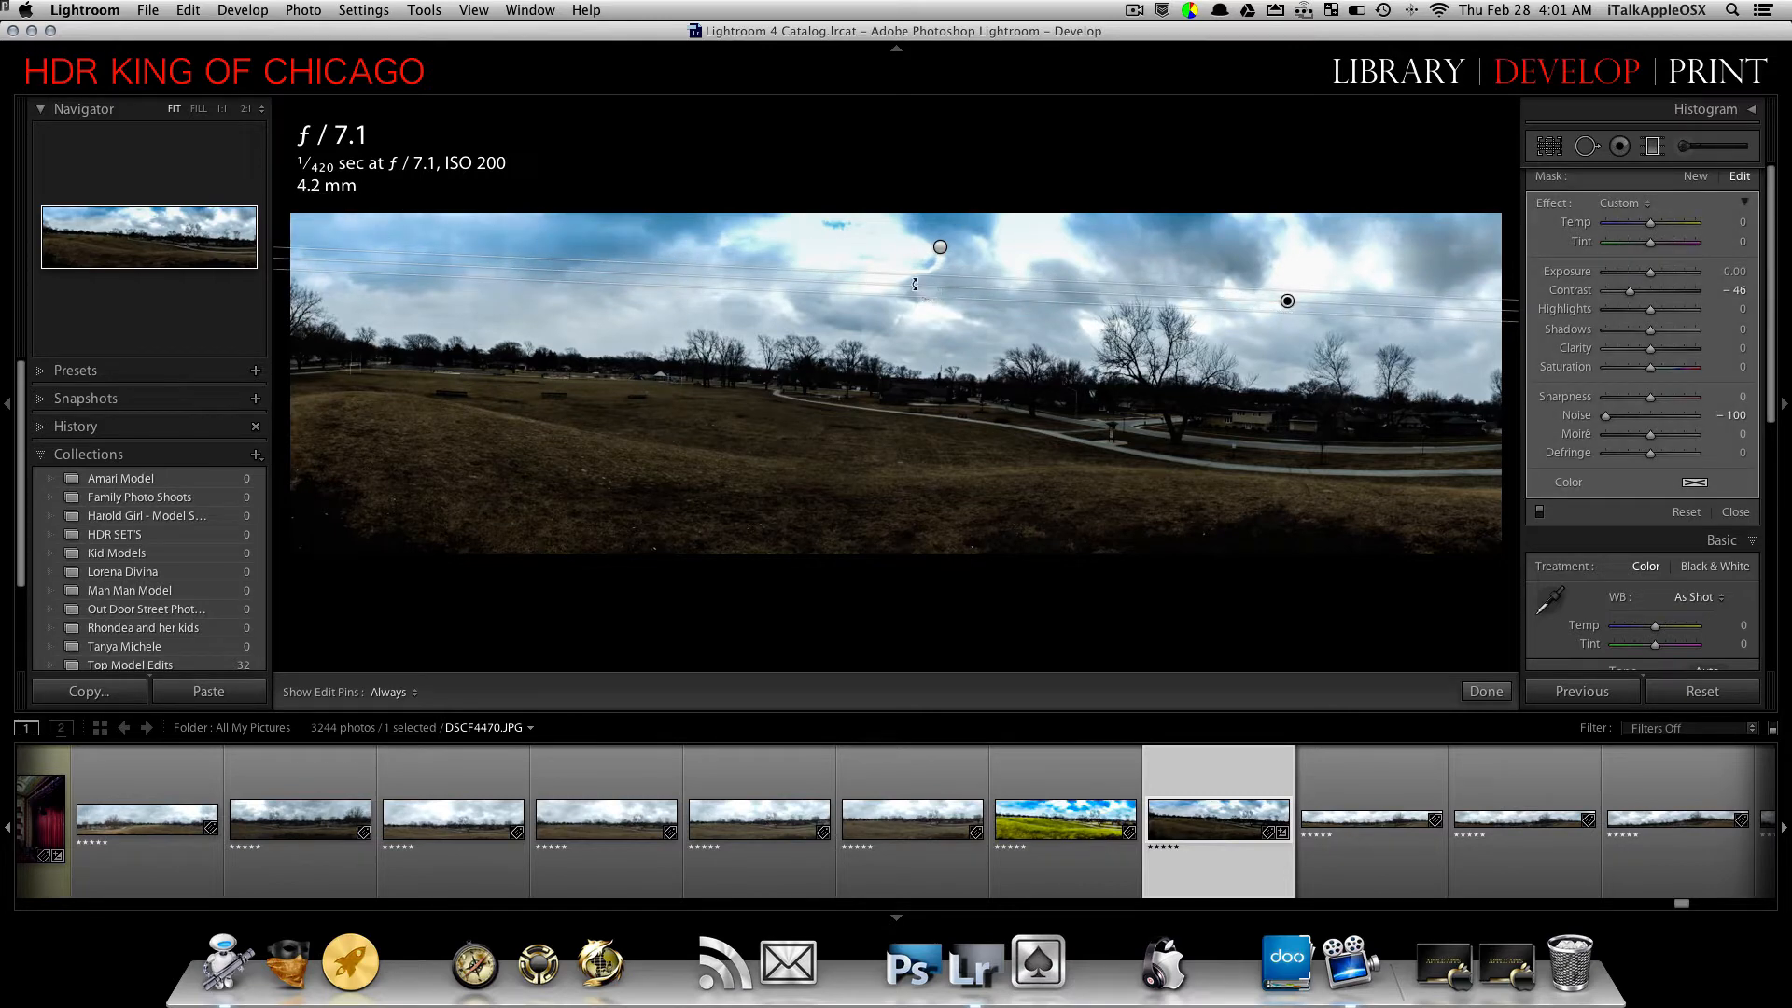
left_click_drag(915, 284, 917, 282)
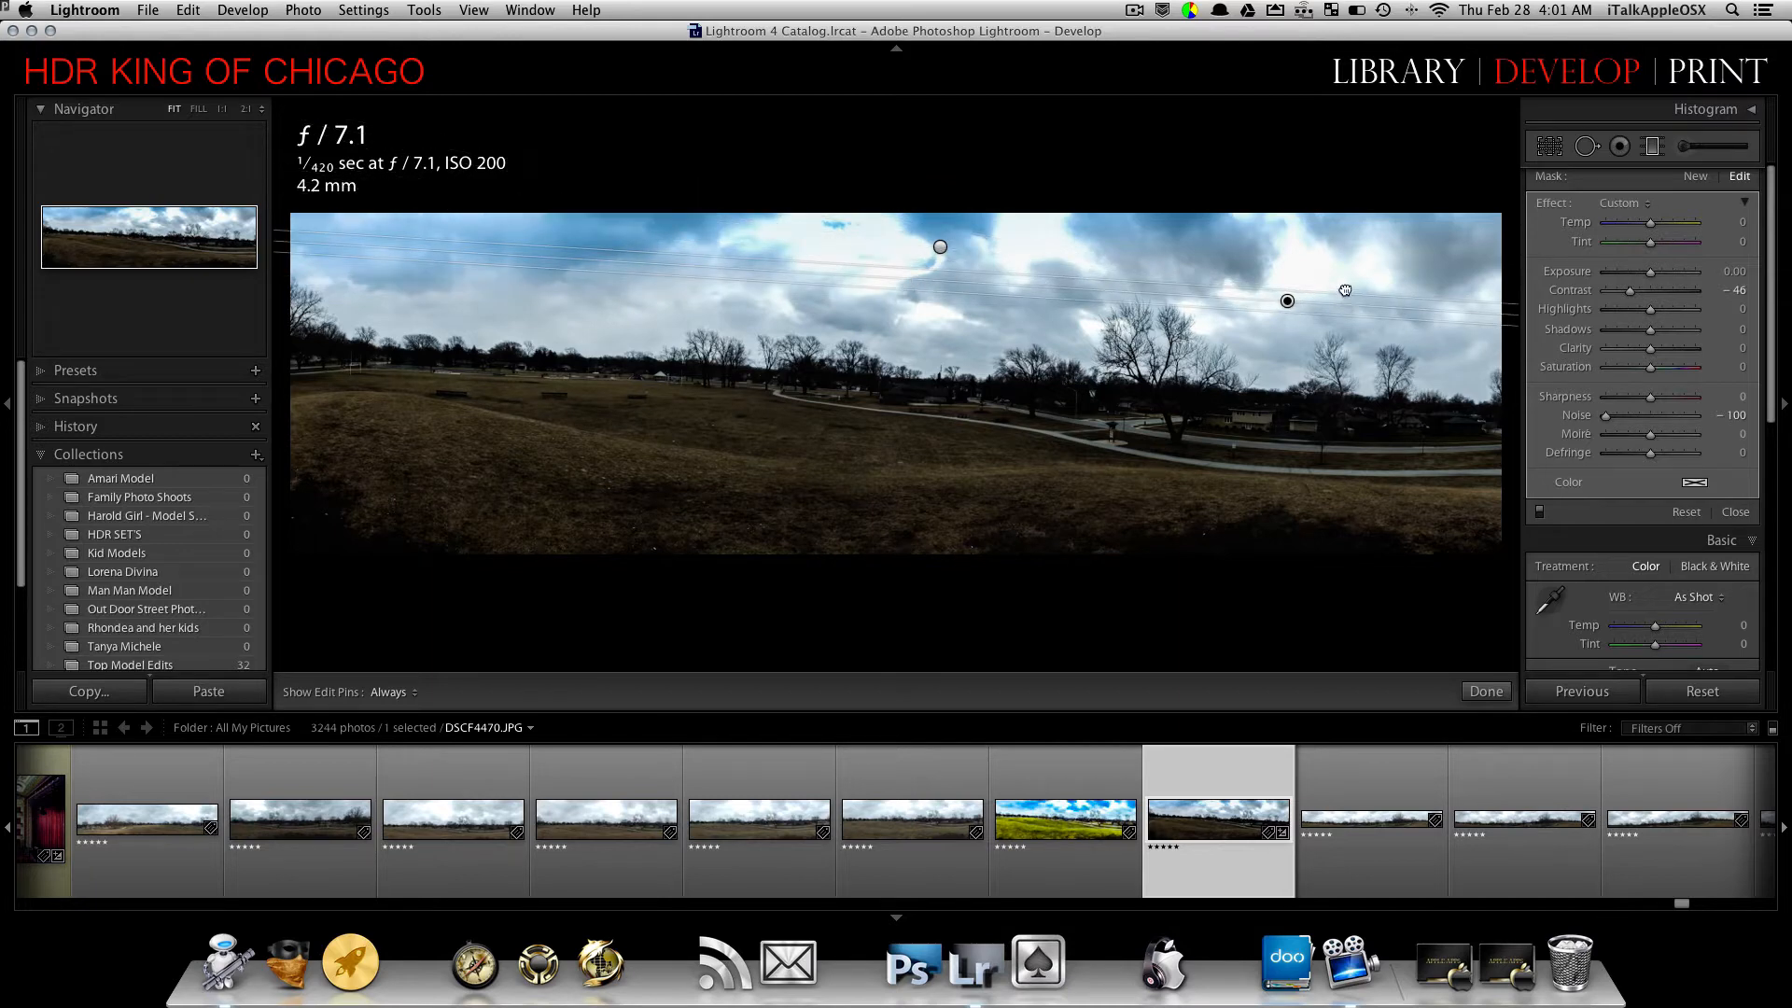
left_click_drag(1344, 291, 1347, 265)
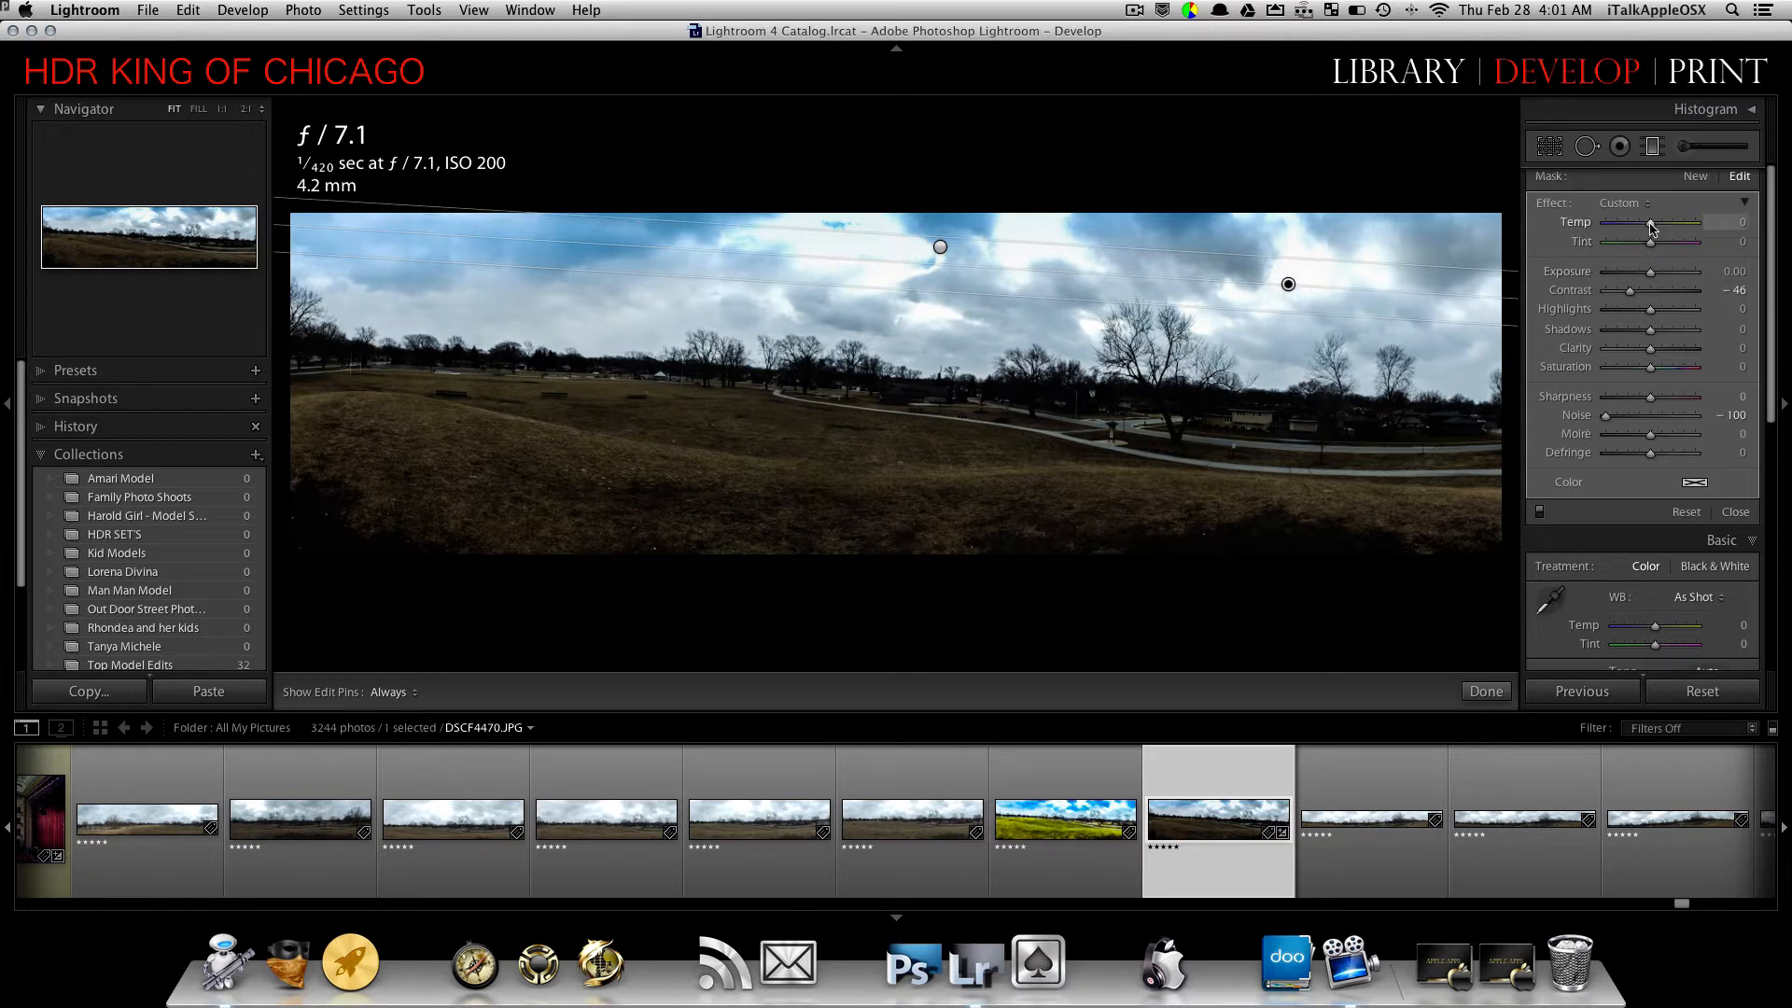
- Set the second filter's Temp to 54, Tint to -38, Exposure to -0.24, Highlights to -20, Shadows to 8, Clarity to 12 and Saturation to 7
left_click_drag(1650, 222, 1650, 275)
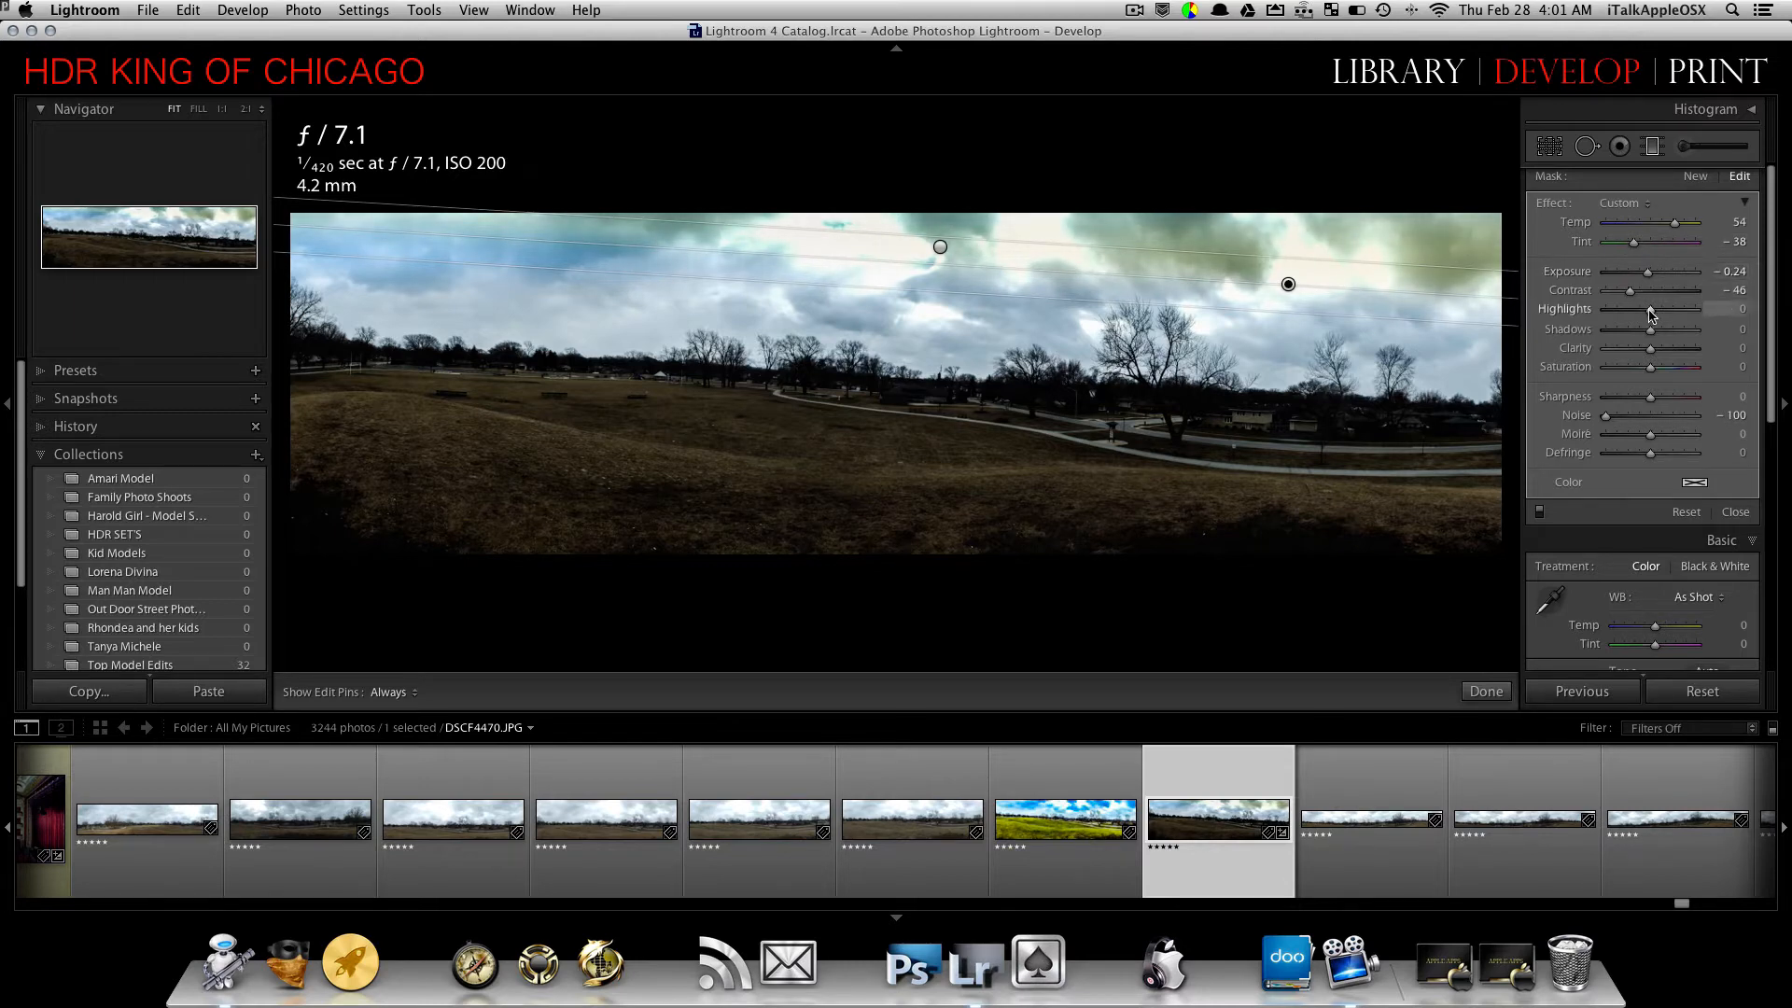
left_click_drag(1651, 314, 1642, 310)
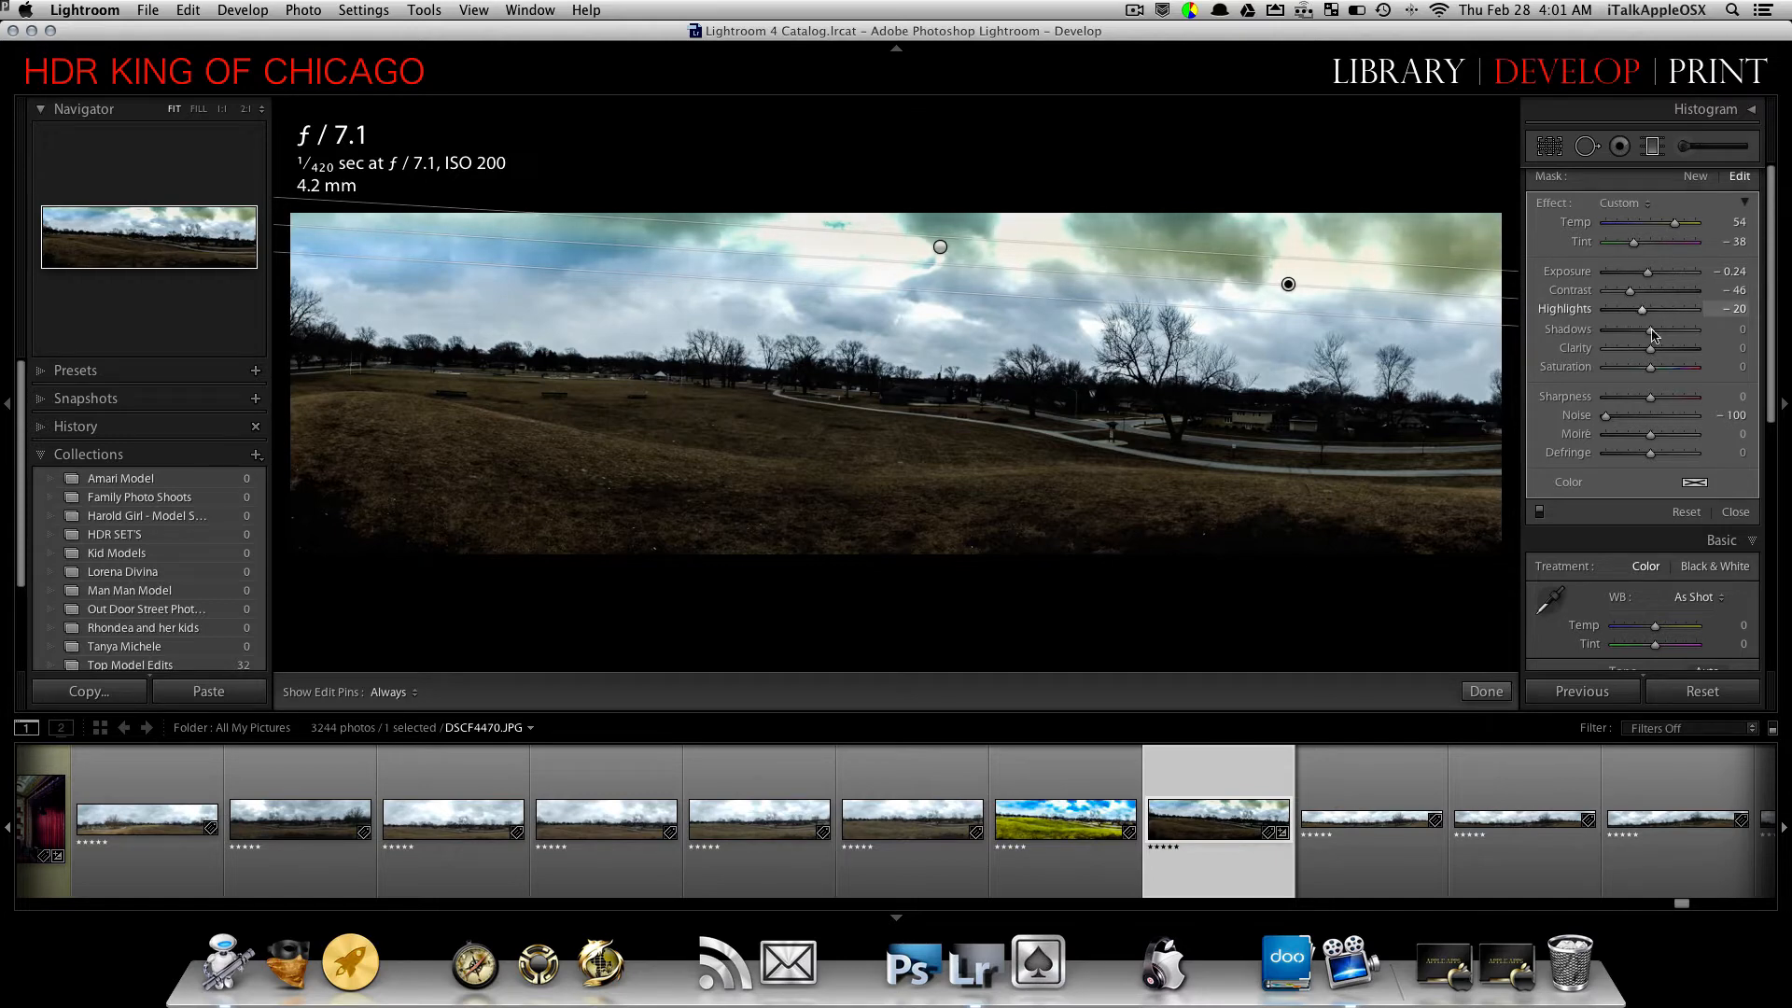
mouse_move(1649, 329)
left_mouse_down()
mouse_move(1665, 329)
mouse_move(1619, 331)
mouse_move(1653, 331)
left_mouse_up()
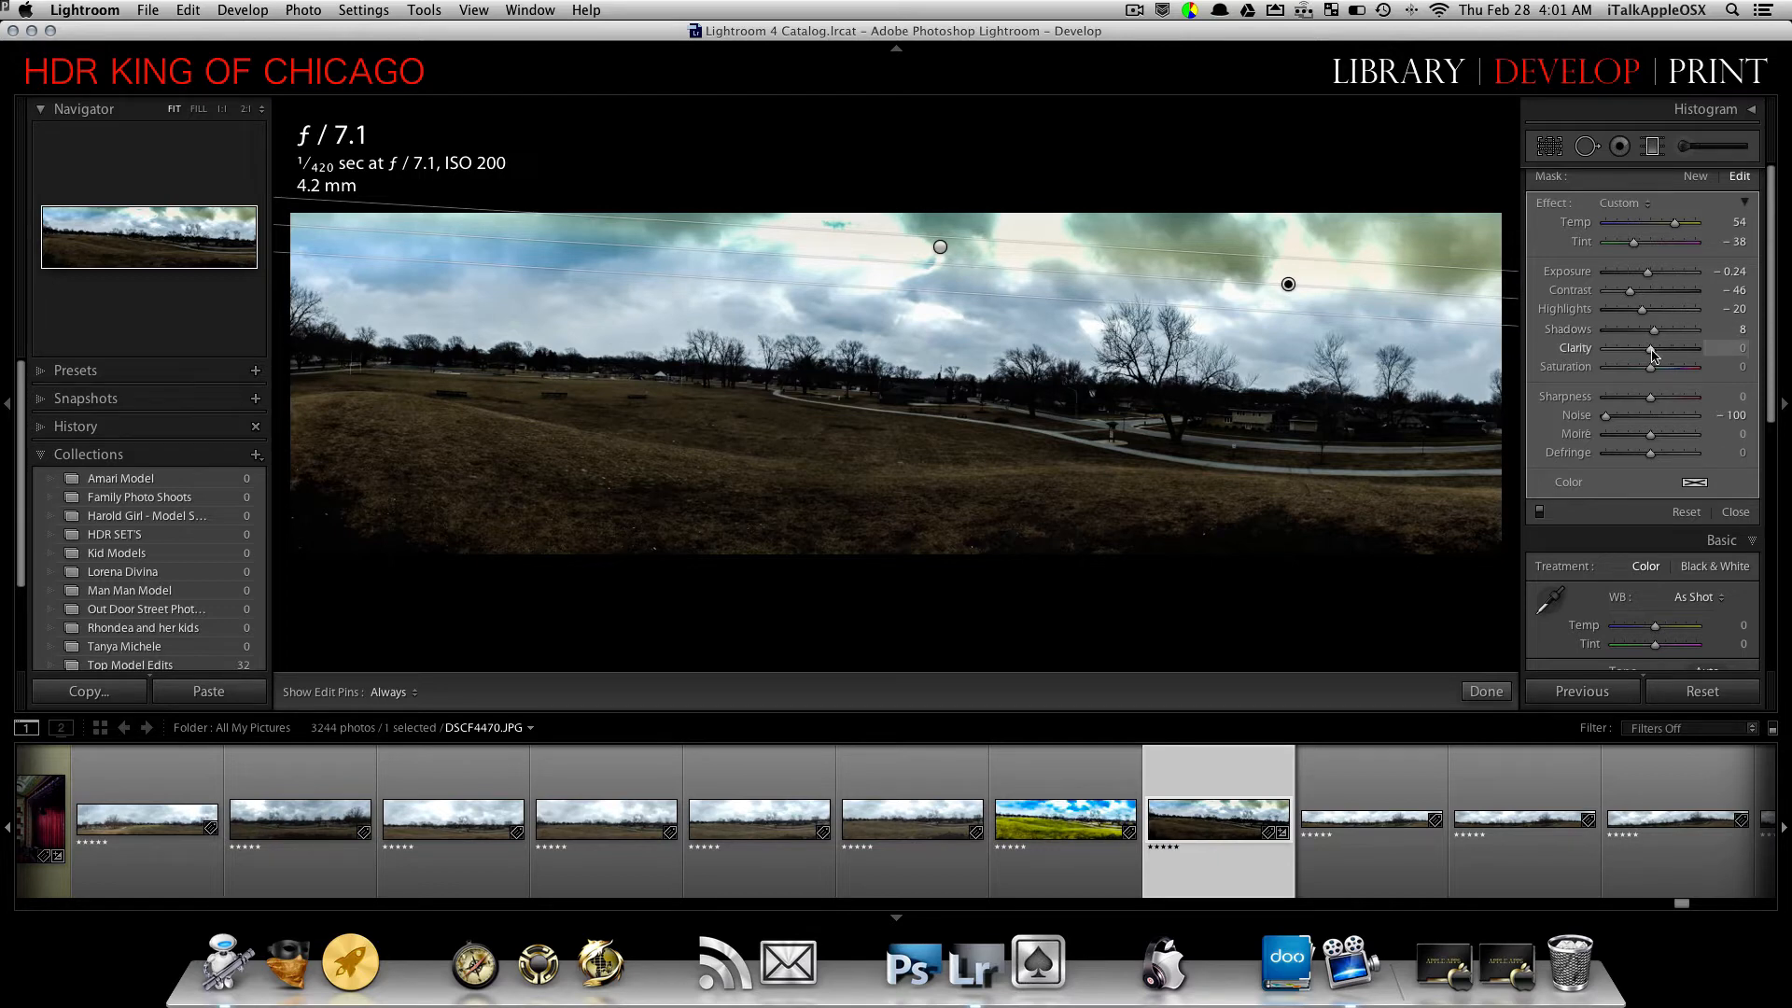
left_click_drag(1651, 351, 1657, 350)
mouse_move(1651, 369)
left_mouse_down()
mouse_move(1671, 371)
mouse_move(1652, 372)
left_mouse_up()
- Try a Noise value of 38 on the second filter, comparing the sky at 2:1 magnification, and return Noise to -100
left_click(199, 233)
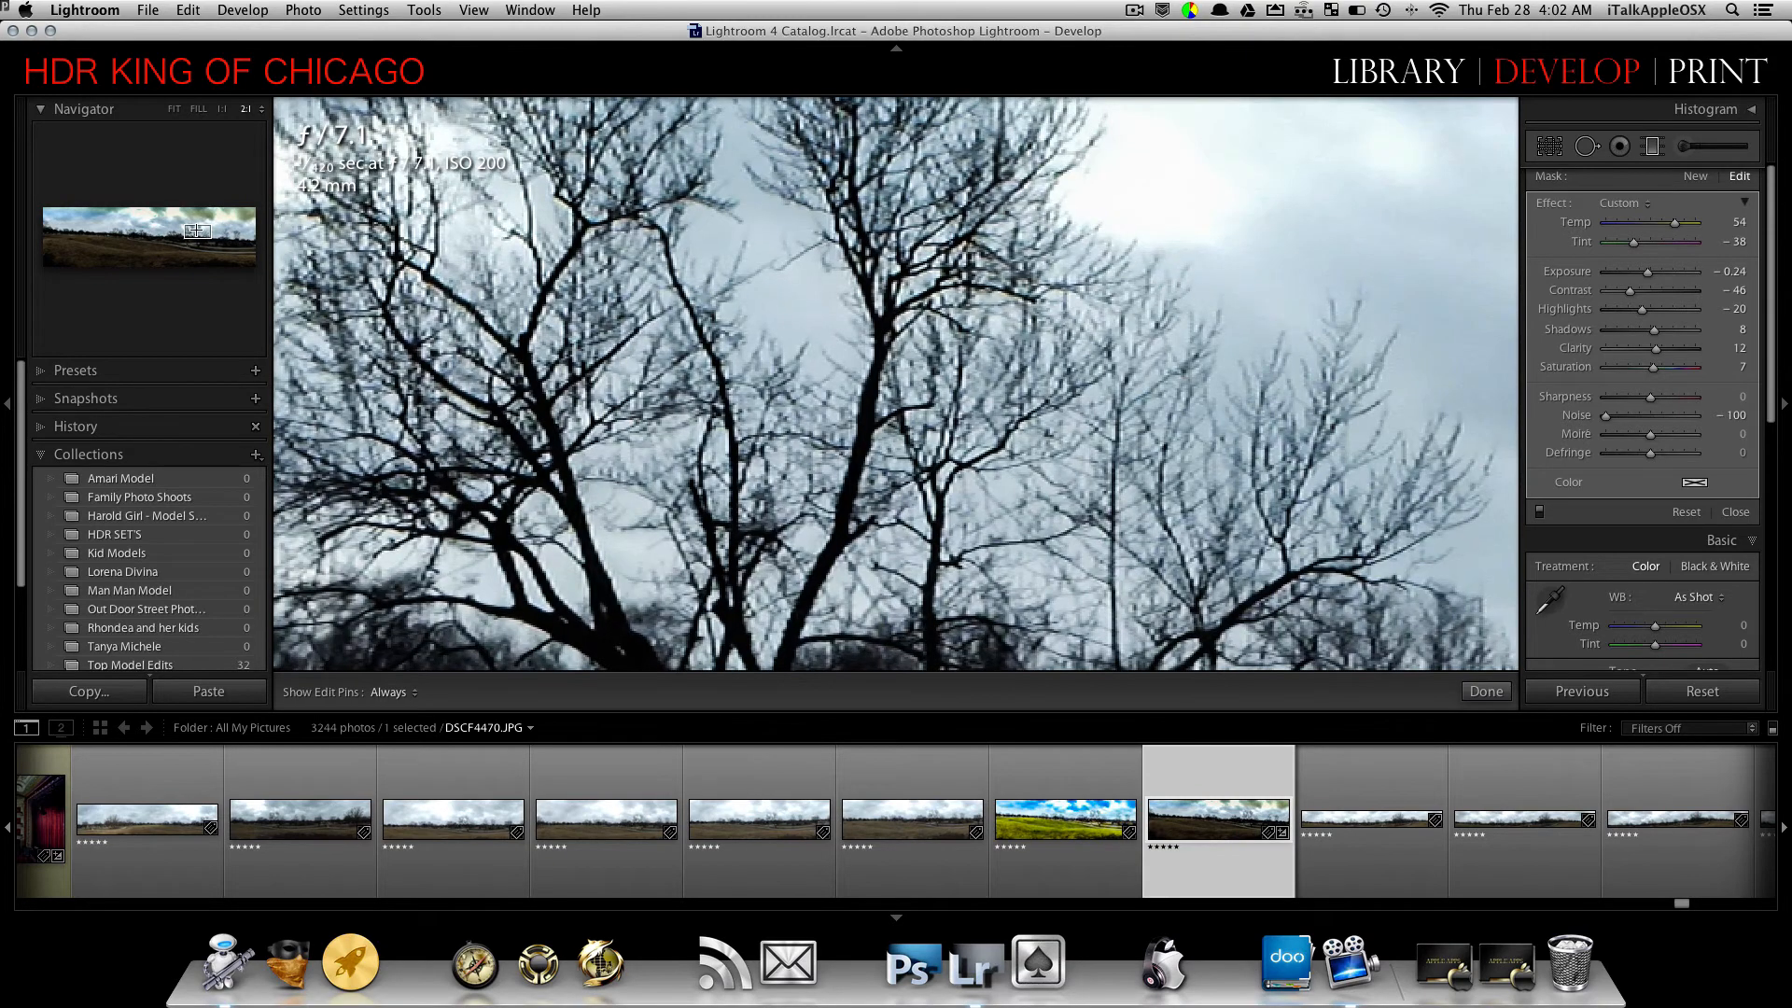
left_click_drag(196, 230, 220, 222)
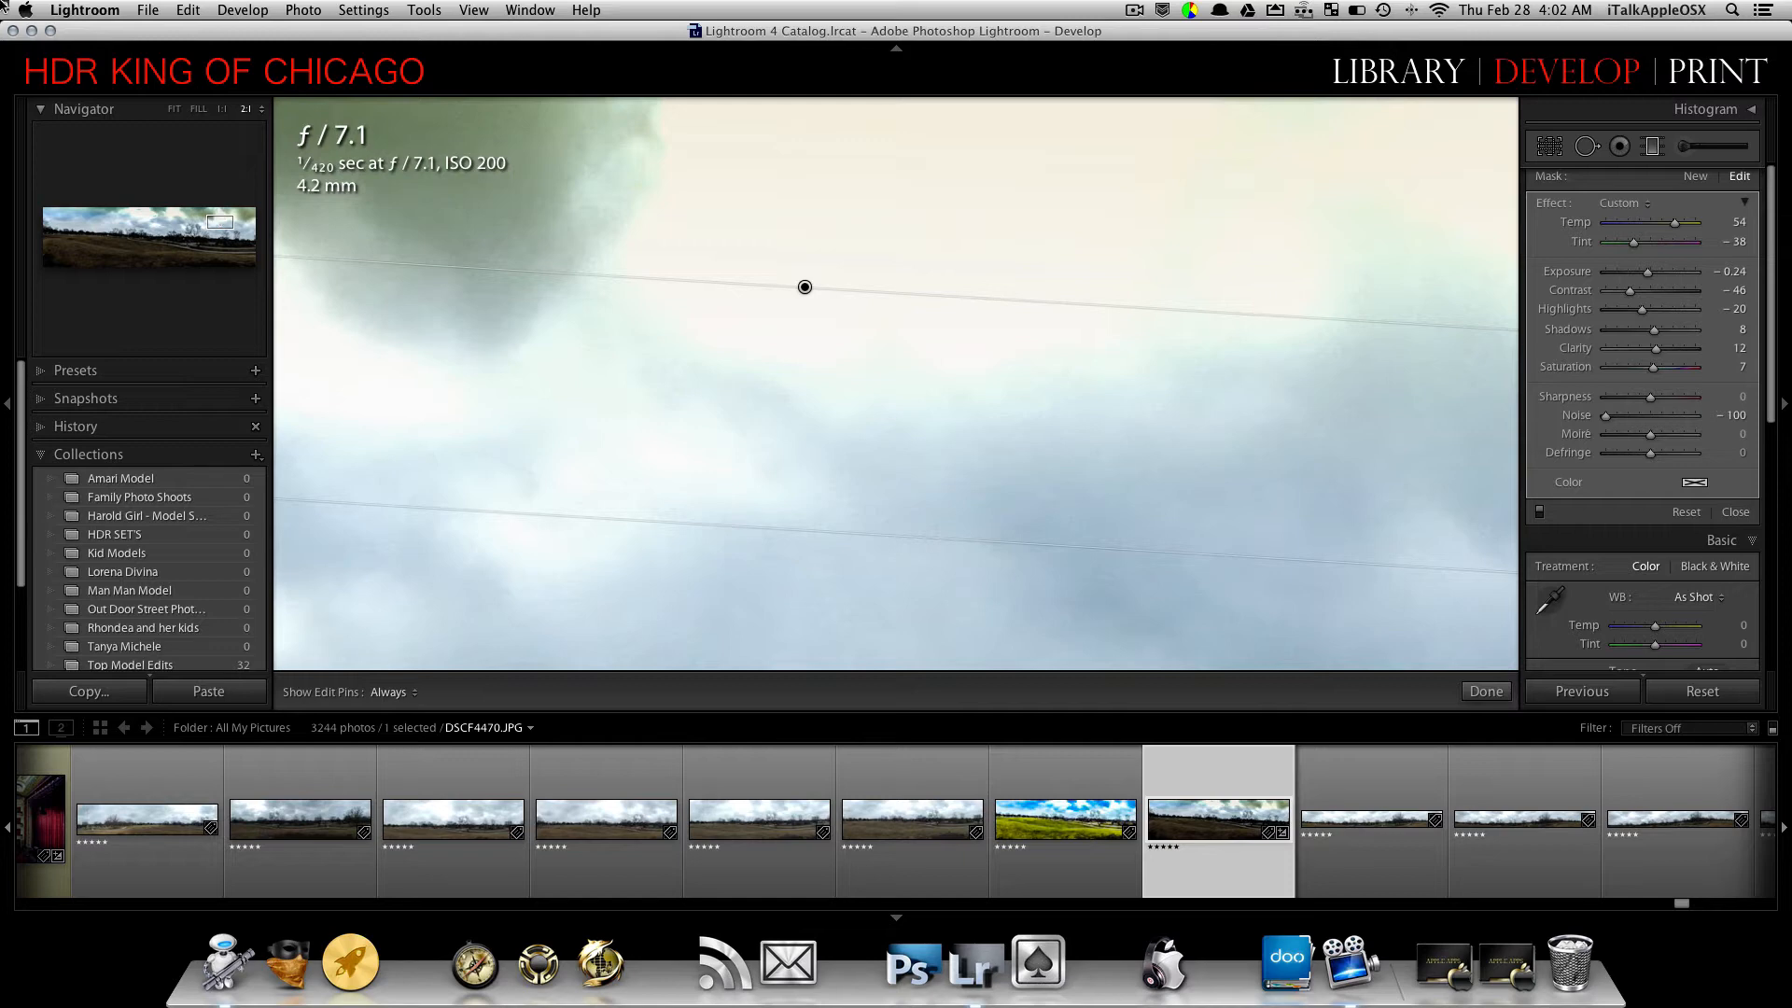
left_click(174, 110)
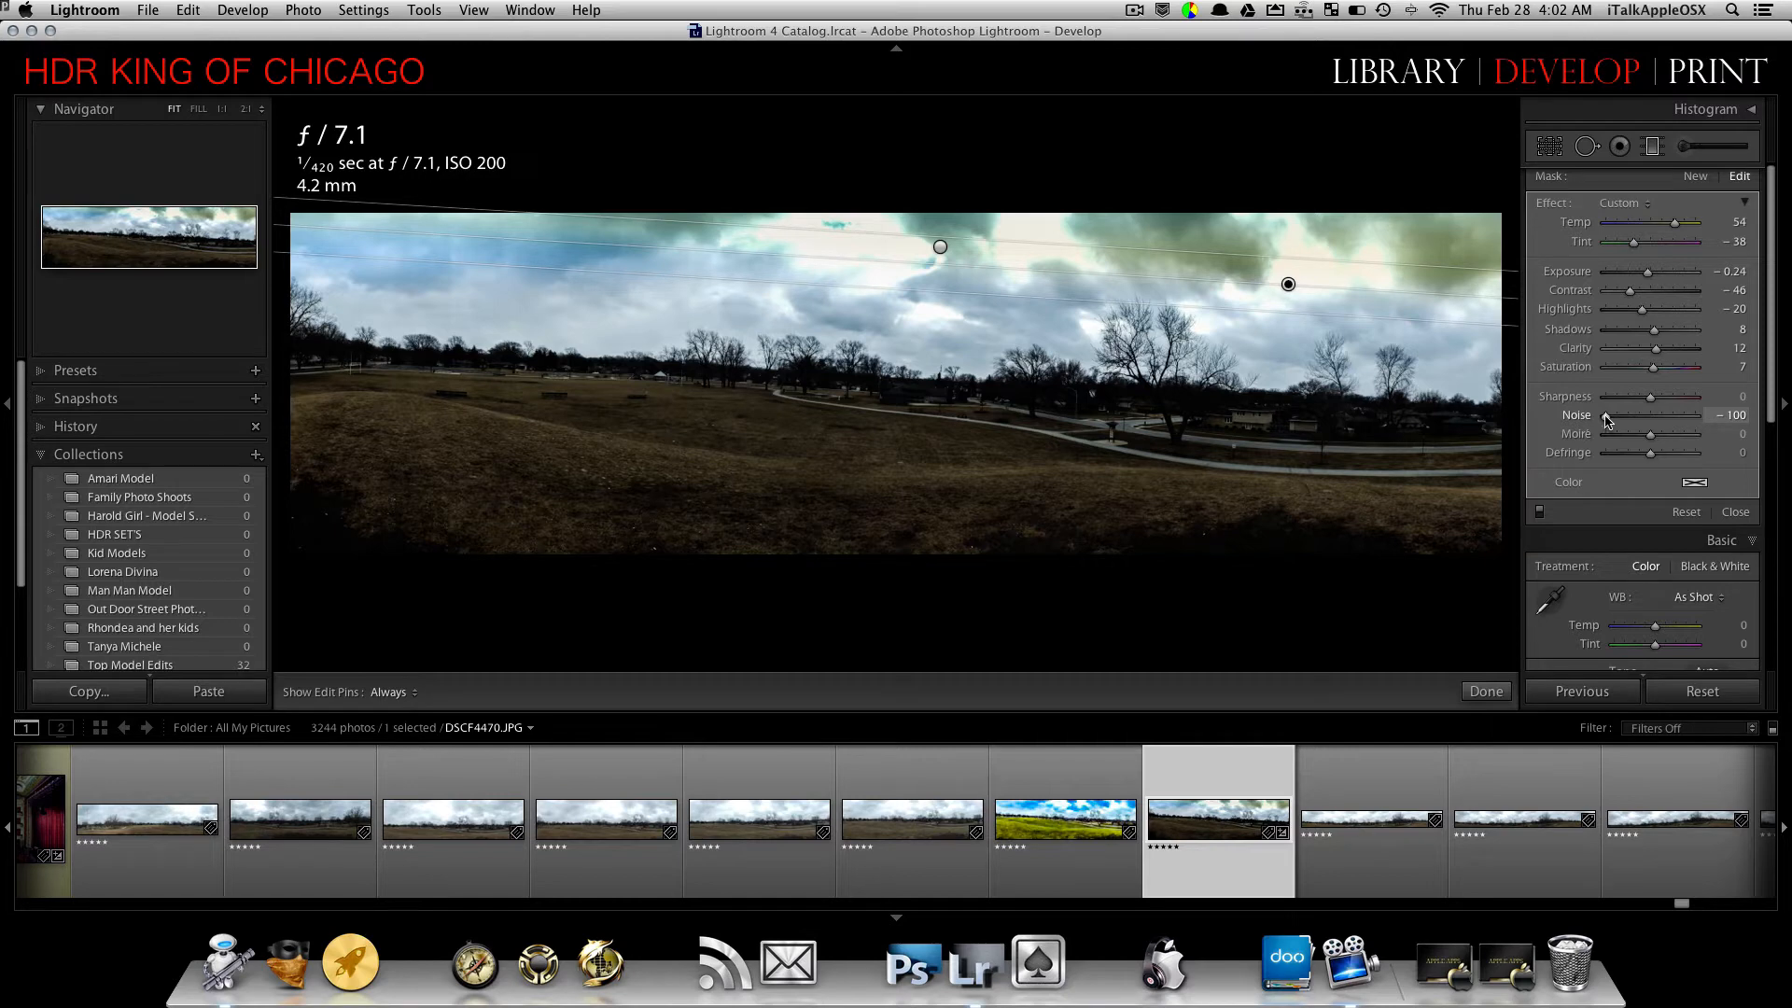
left_click_drag(1612, 422, 1659, 424)
left_click(229, 220)
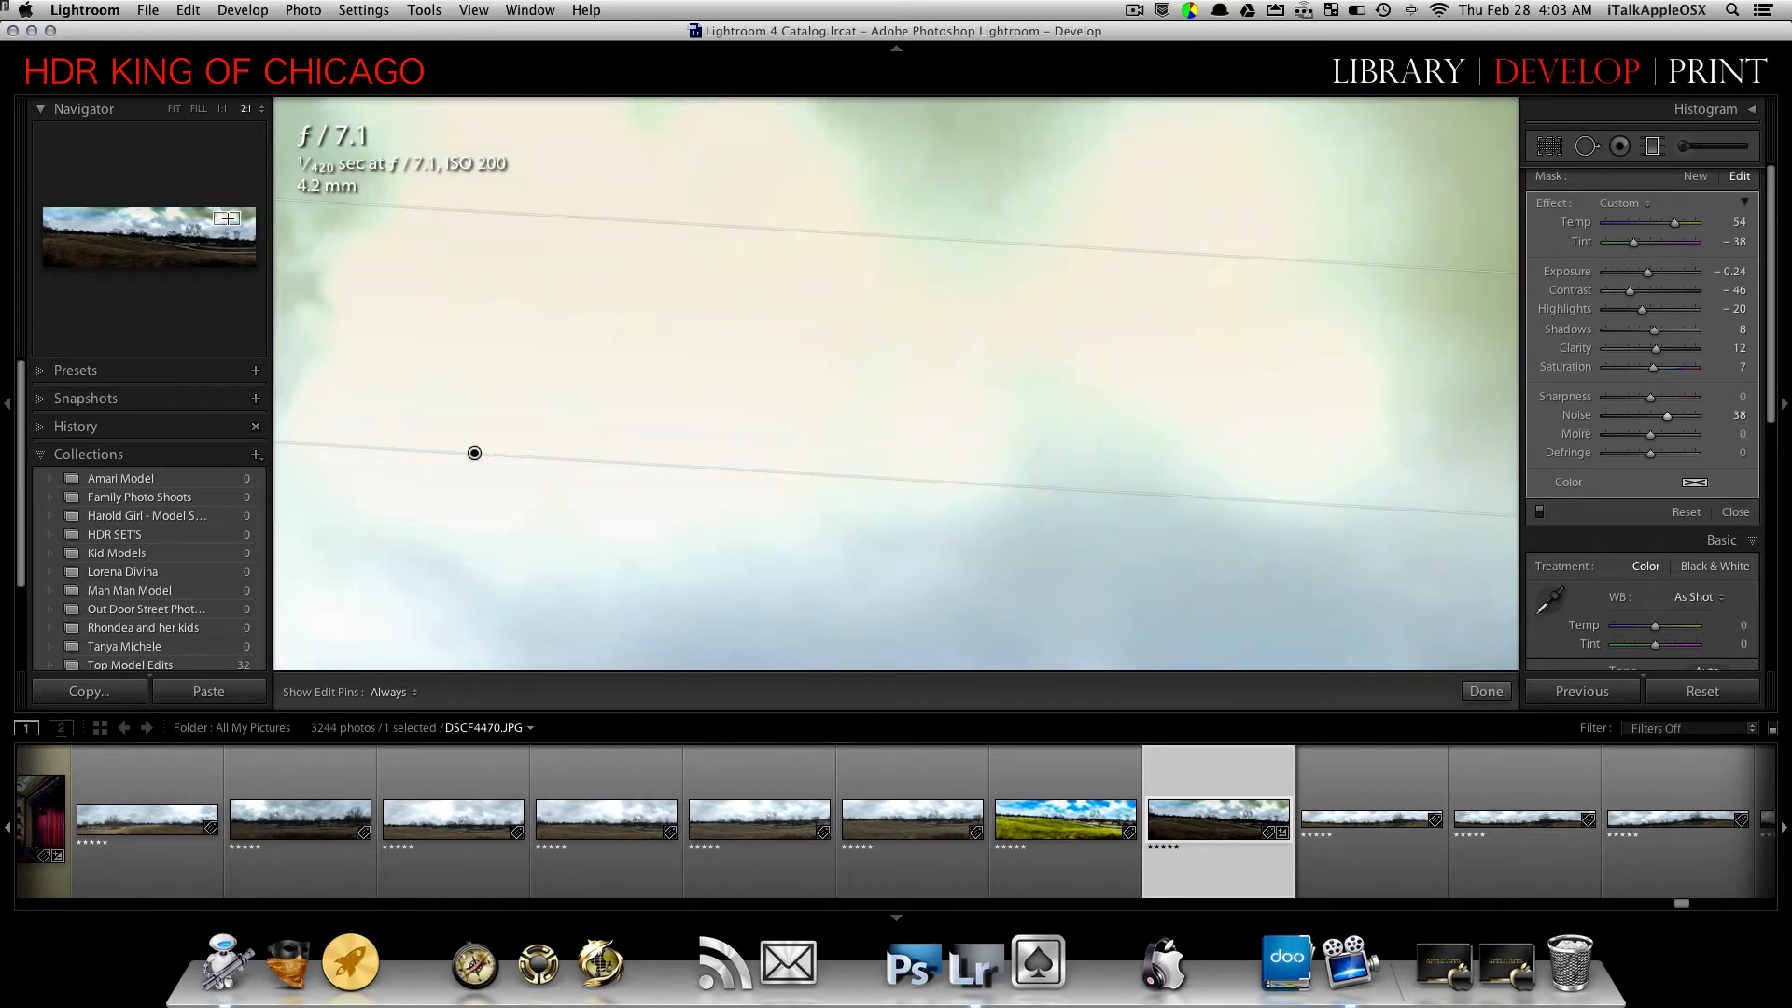
left_click(176, 109)
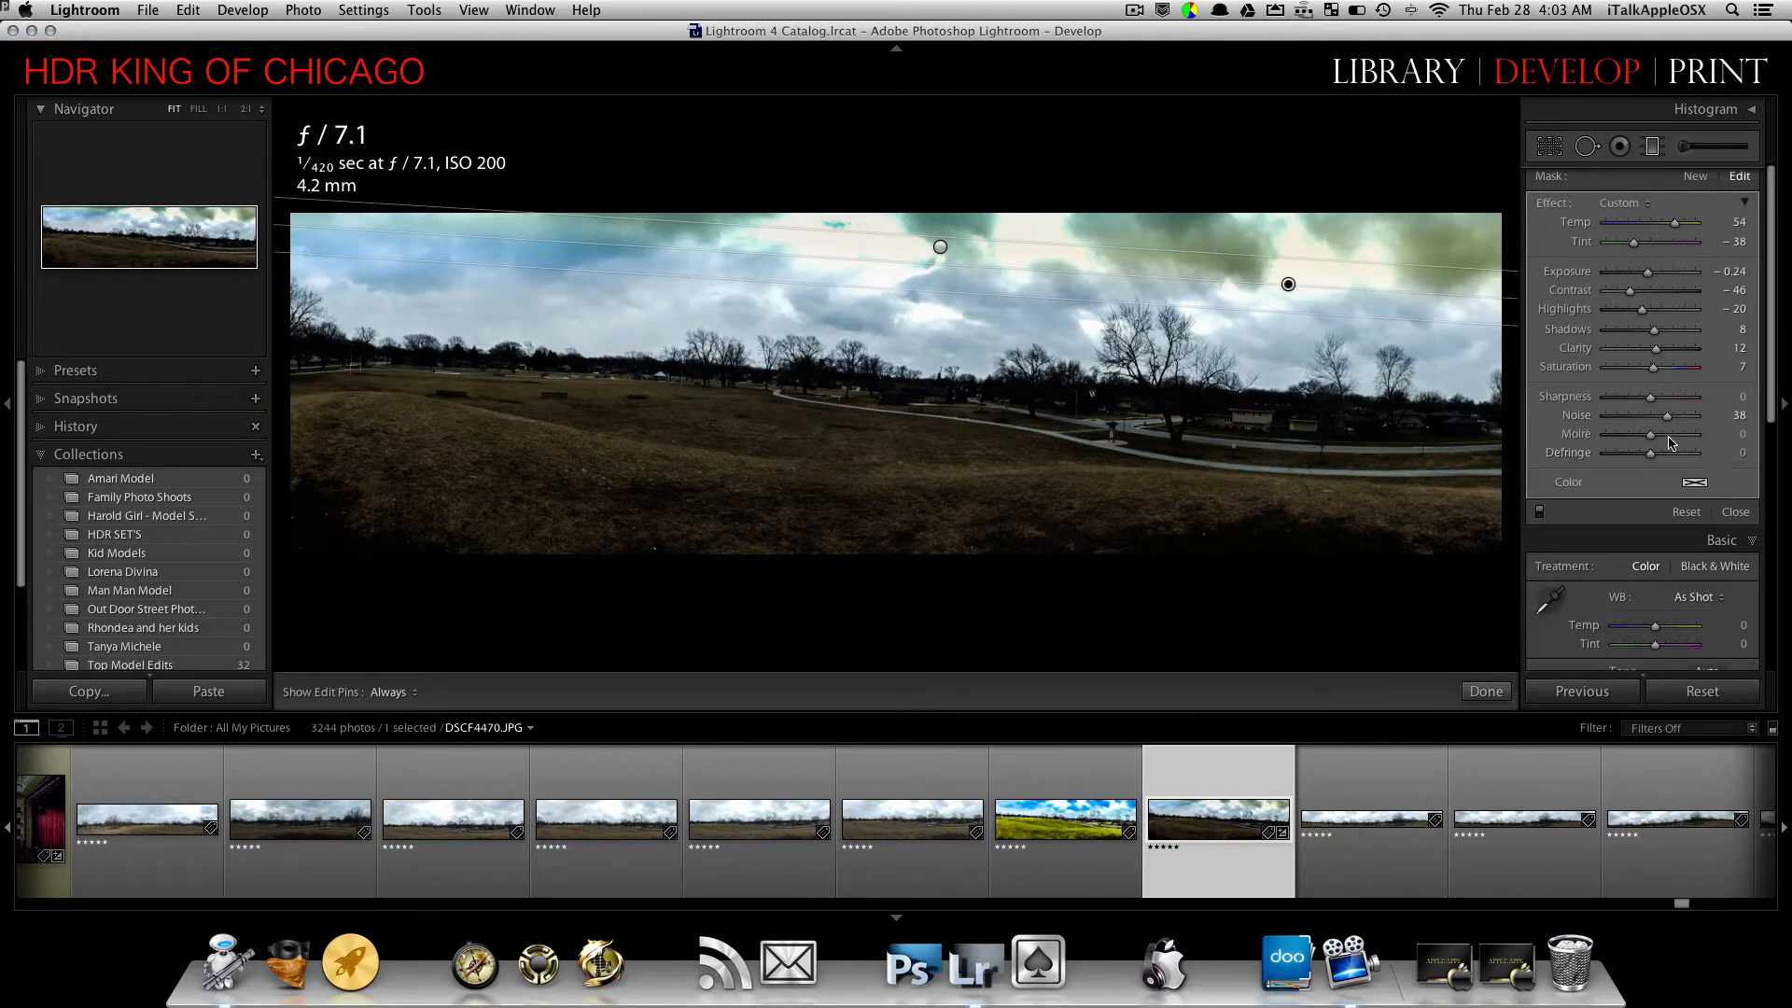
left_click_drag(1667, 416, 1570, 413)
- Set the second filter's Clarity to 24 and finish editing the graduated filter
left_click_drag(1657, 349, 1661, 351)
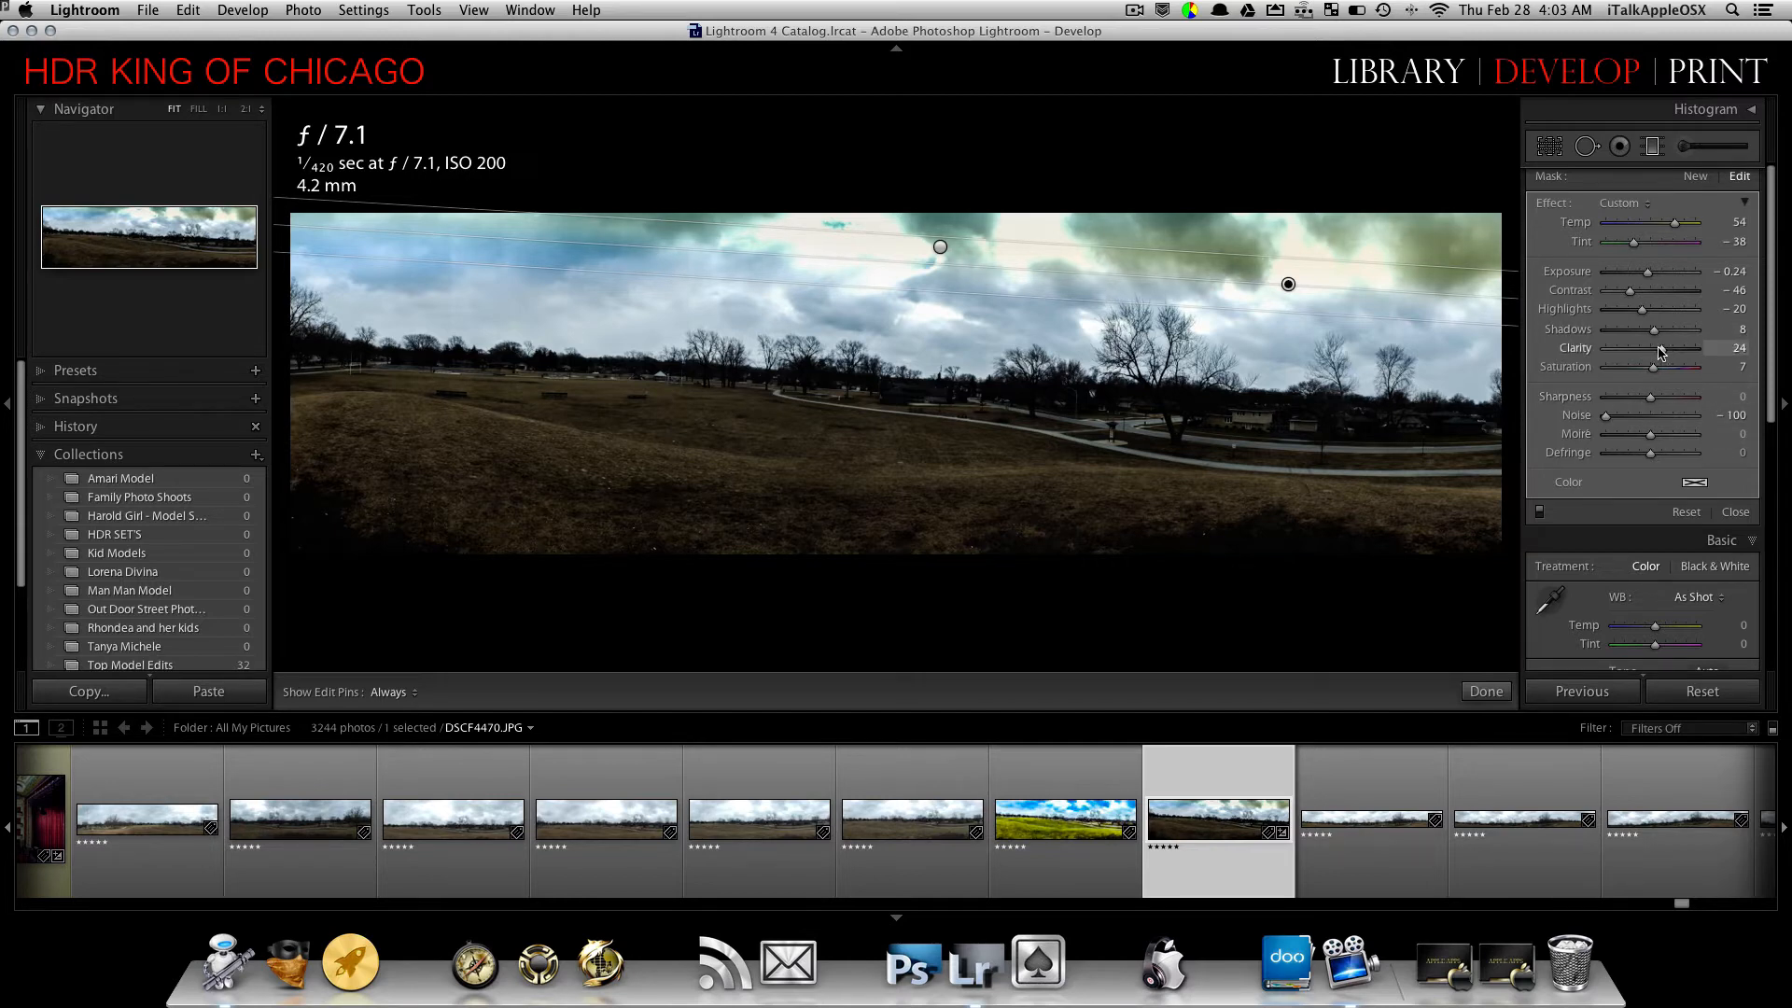
left_click(1498, 693)
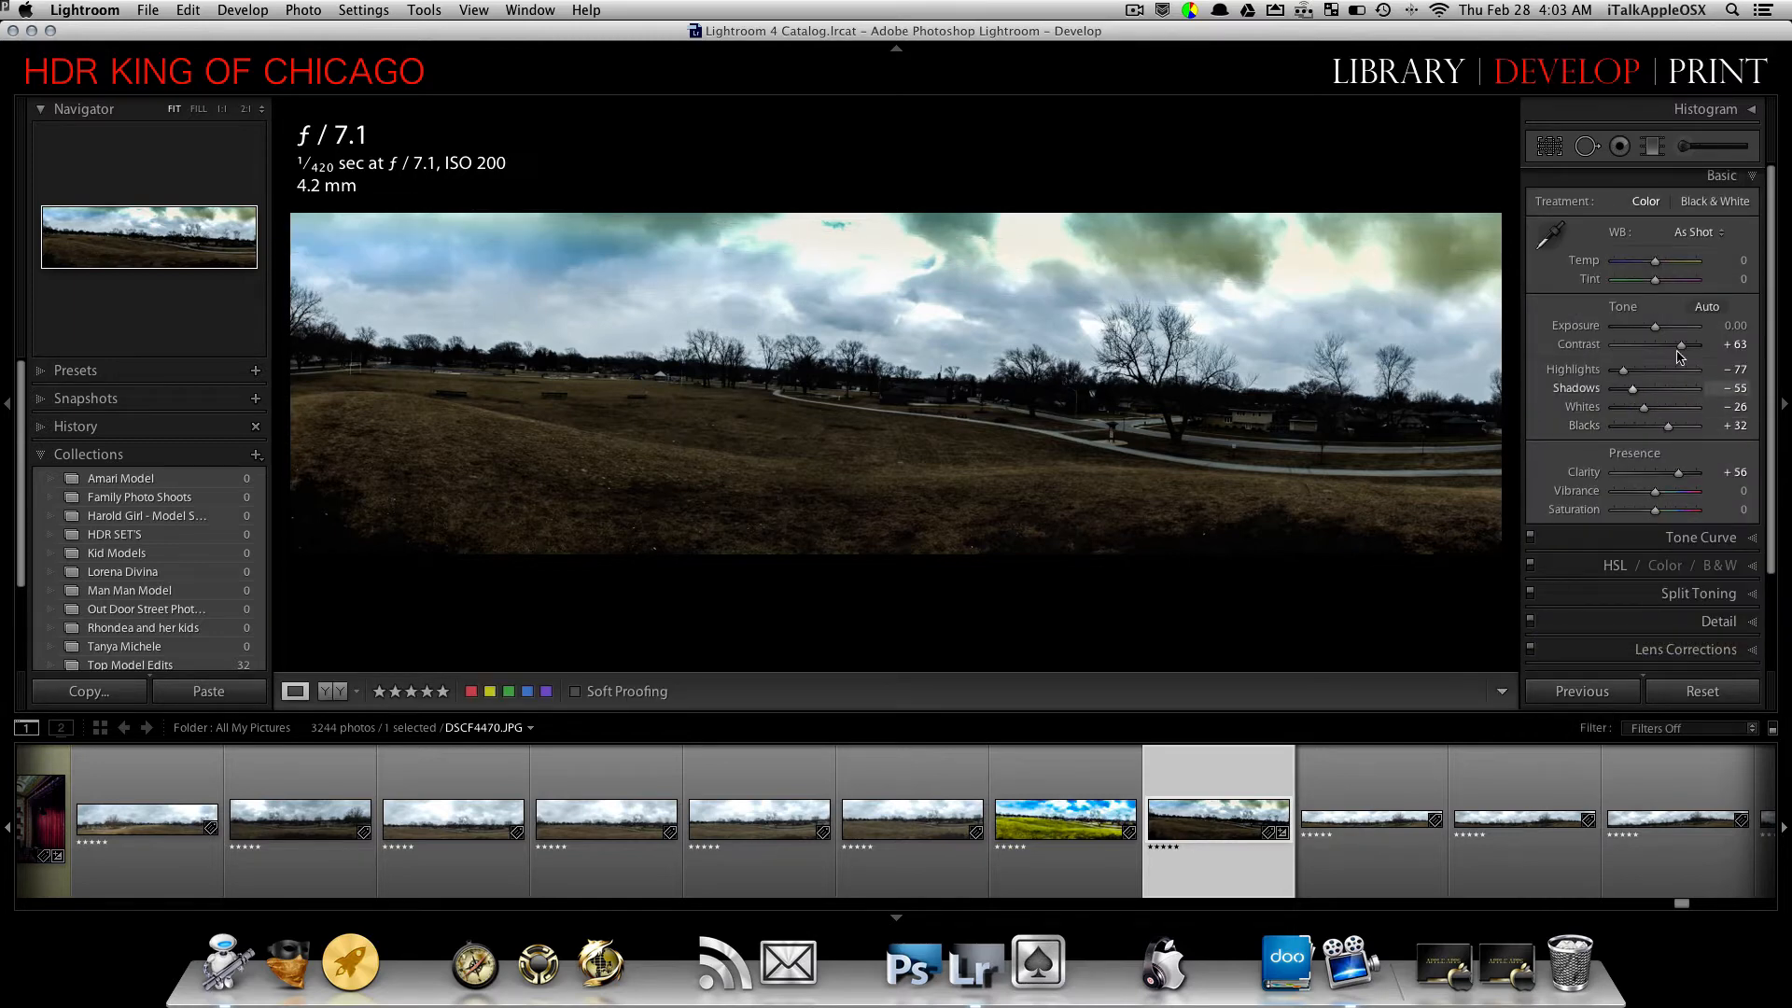
- Collapse the Basic adjustments and inspect the trees and path at 2:1 magnification before returning to the full photo
scroll(1672, 429, "down", 1)
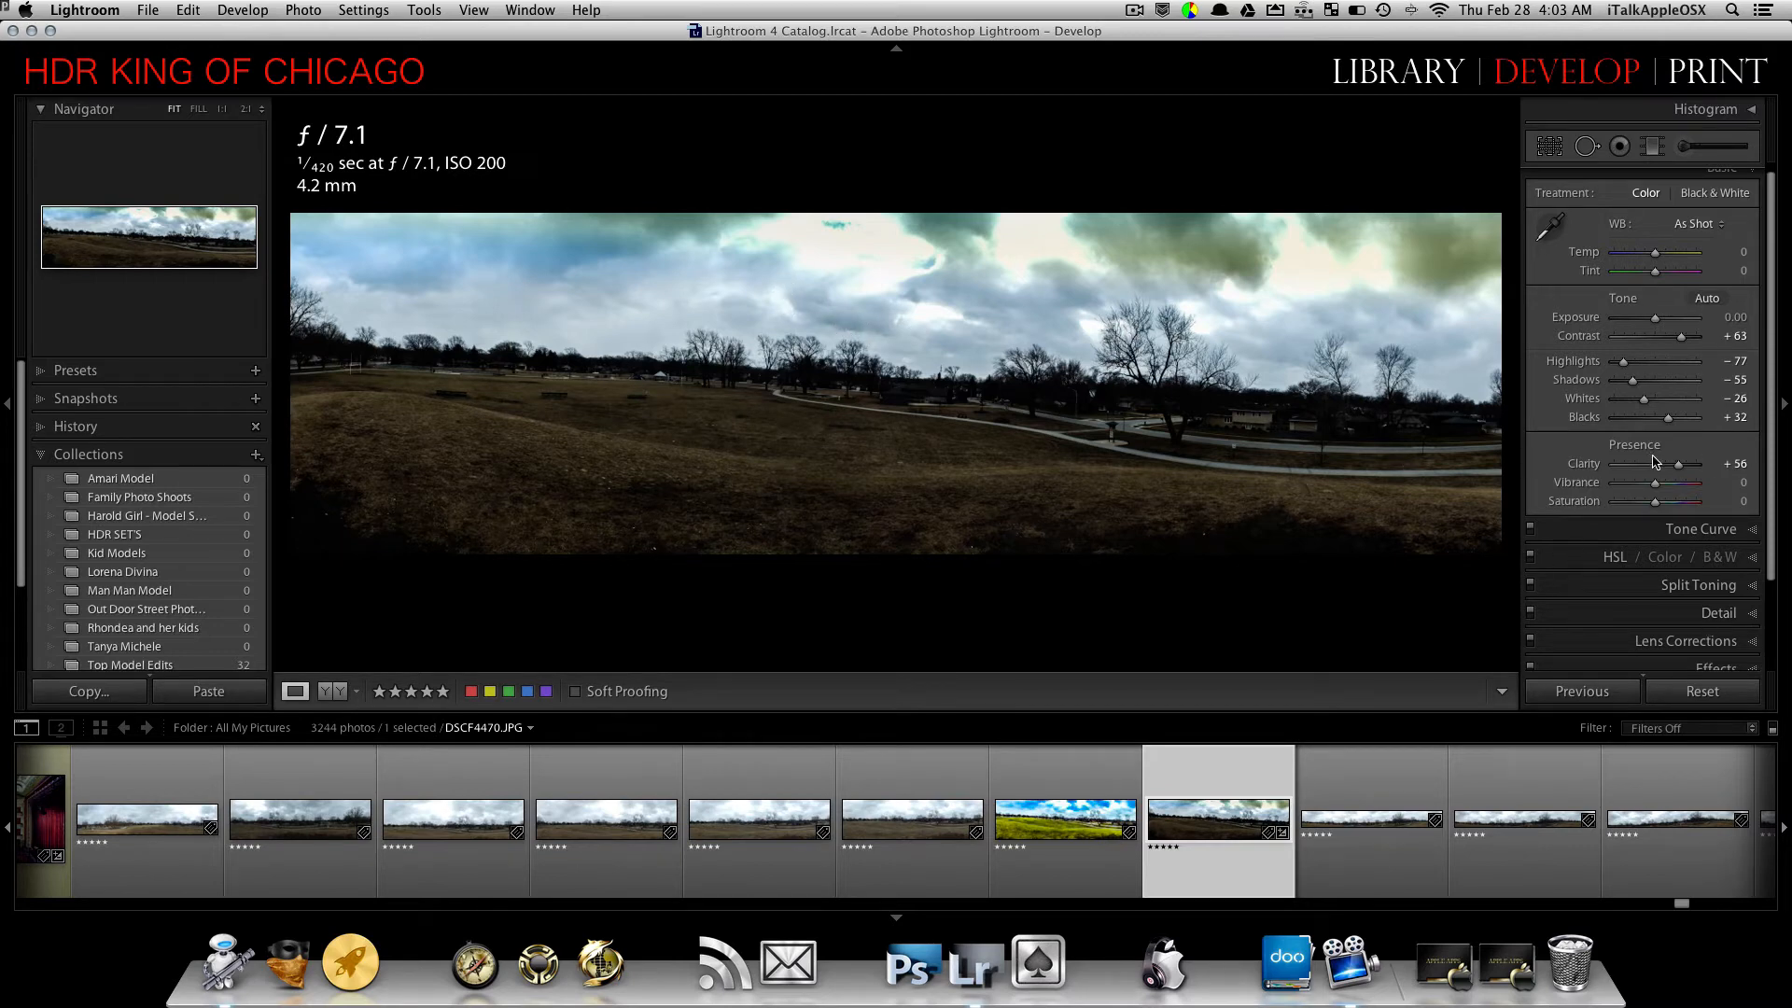
scroll(1669, 462, "down", 2)
scroll(1730, 265, "up", 3)
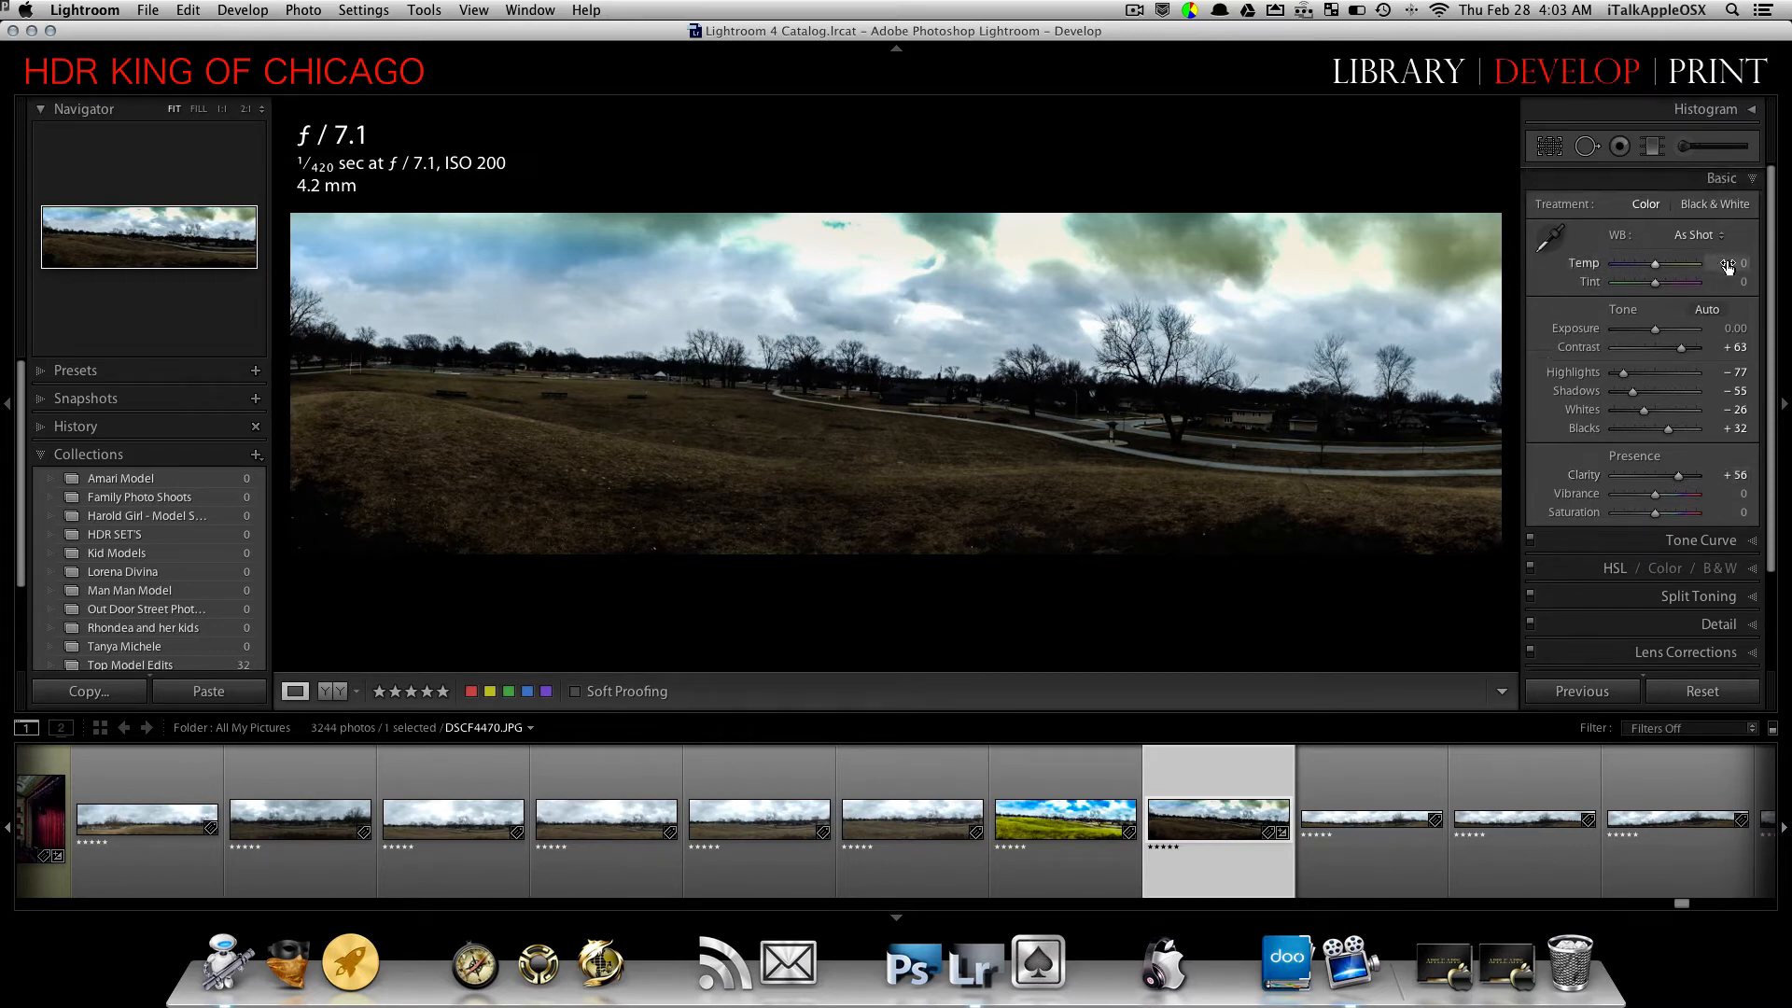
left_click(1755, 177)
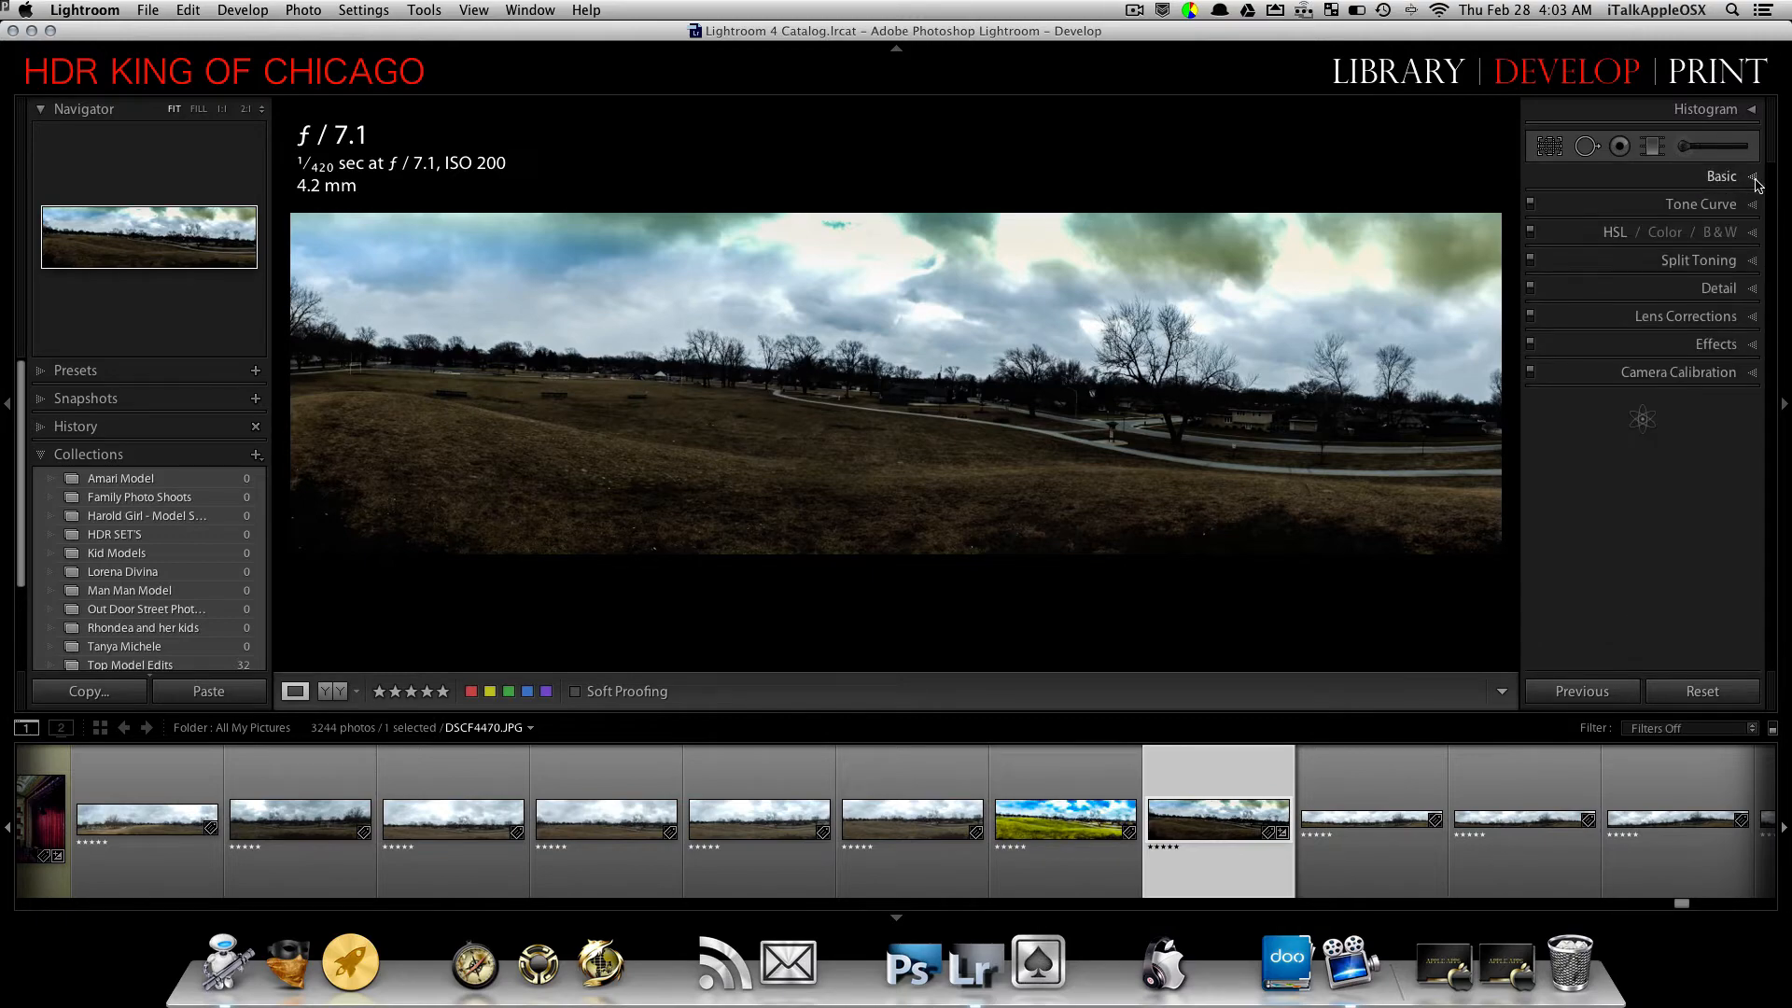
left_click(190, 235)
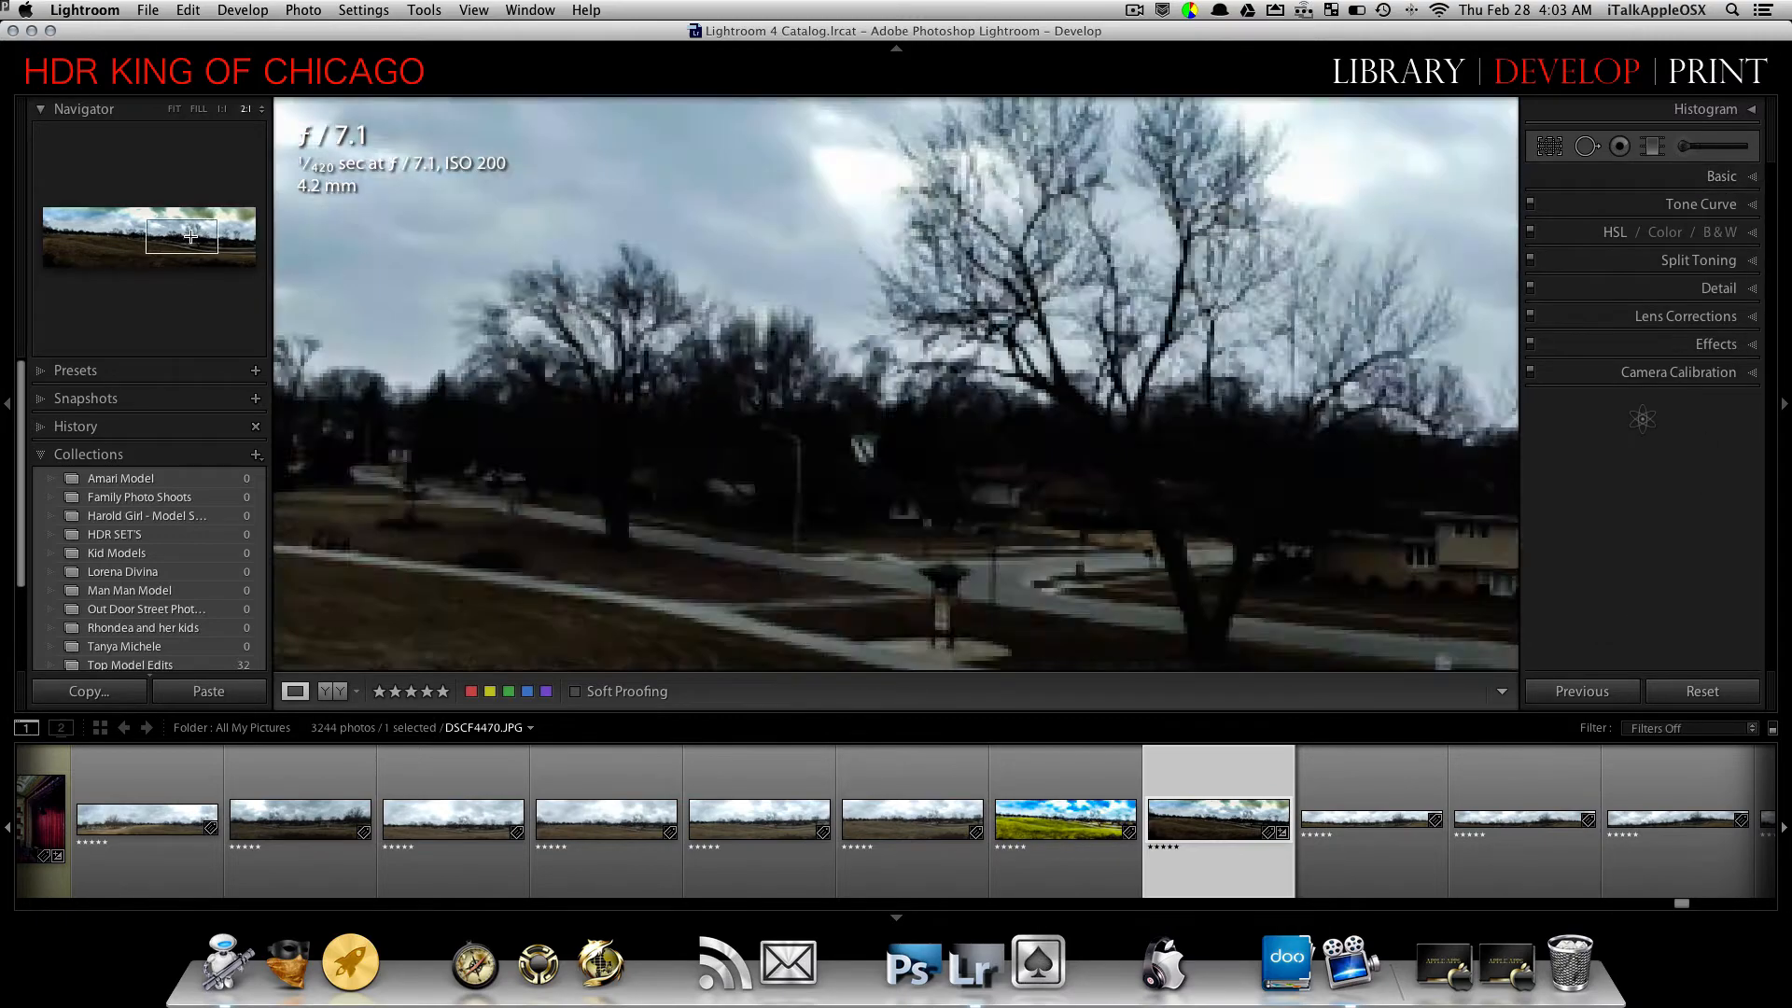
left_click(304, 516)
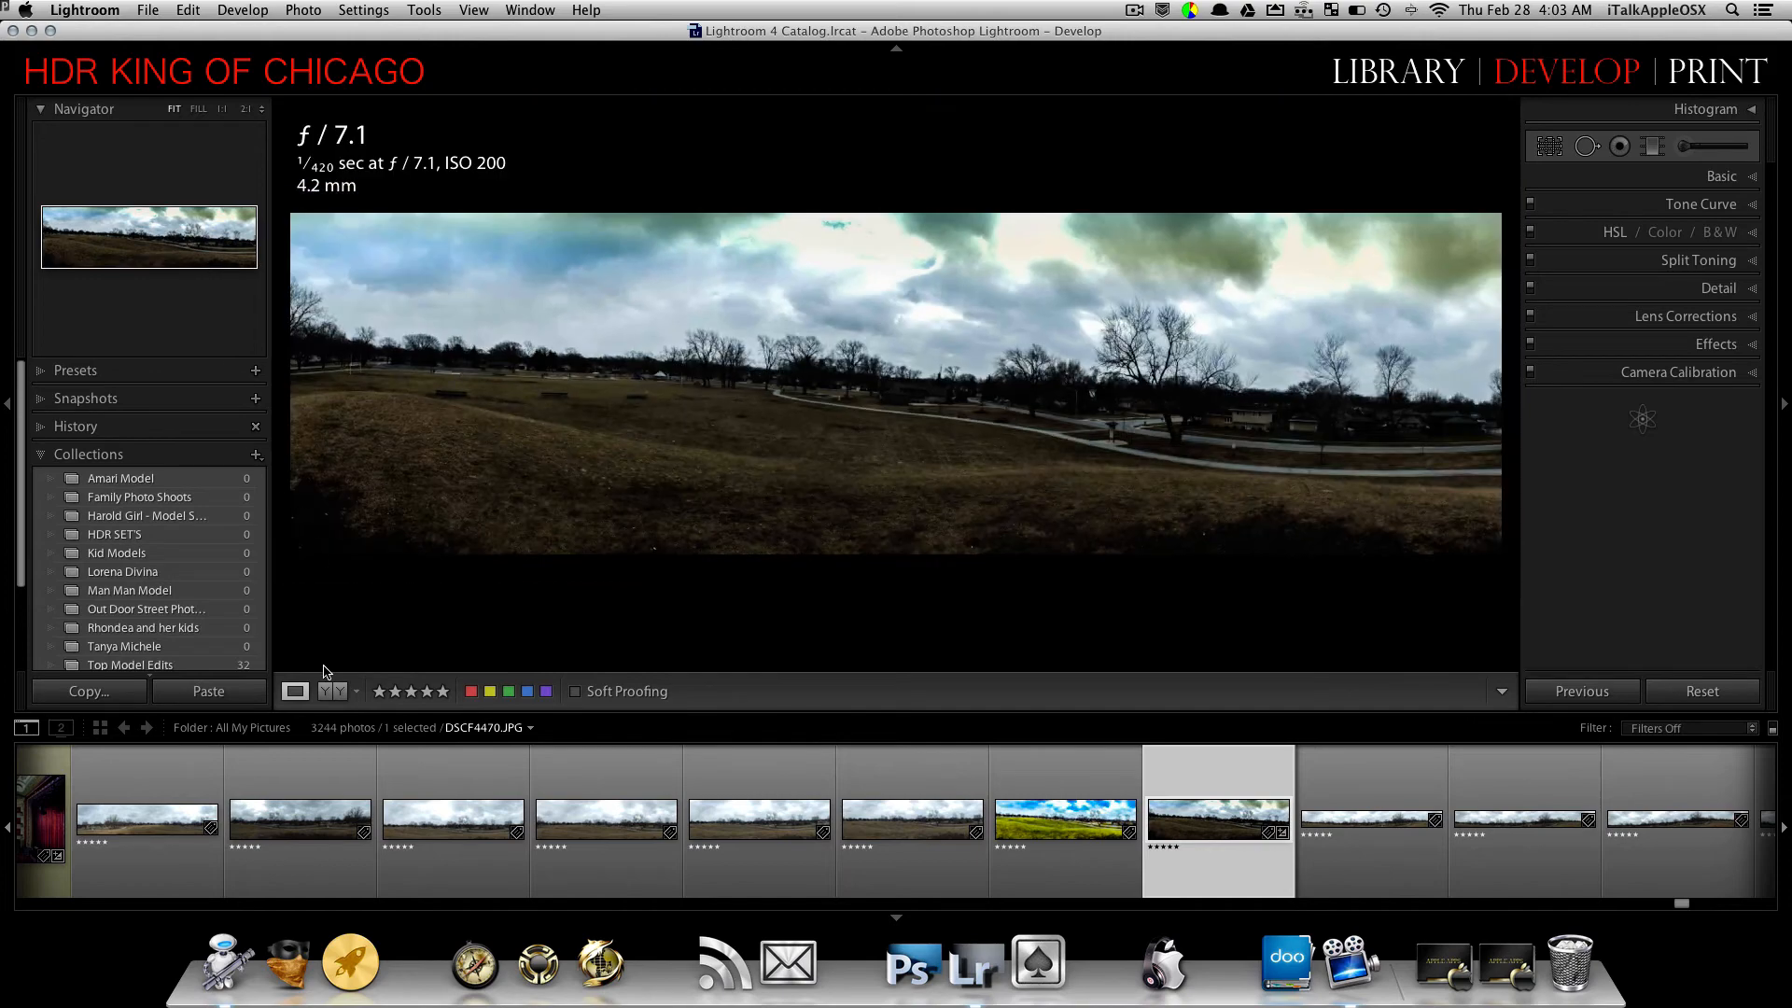
- Compare the photo before and after side by side, inspecting the sky, trees and grass at Fill zoom, and return to the single fitted view
left_click(338, 692)
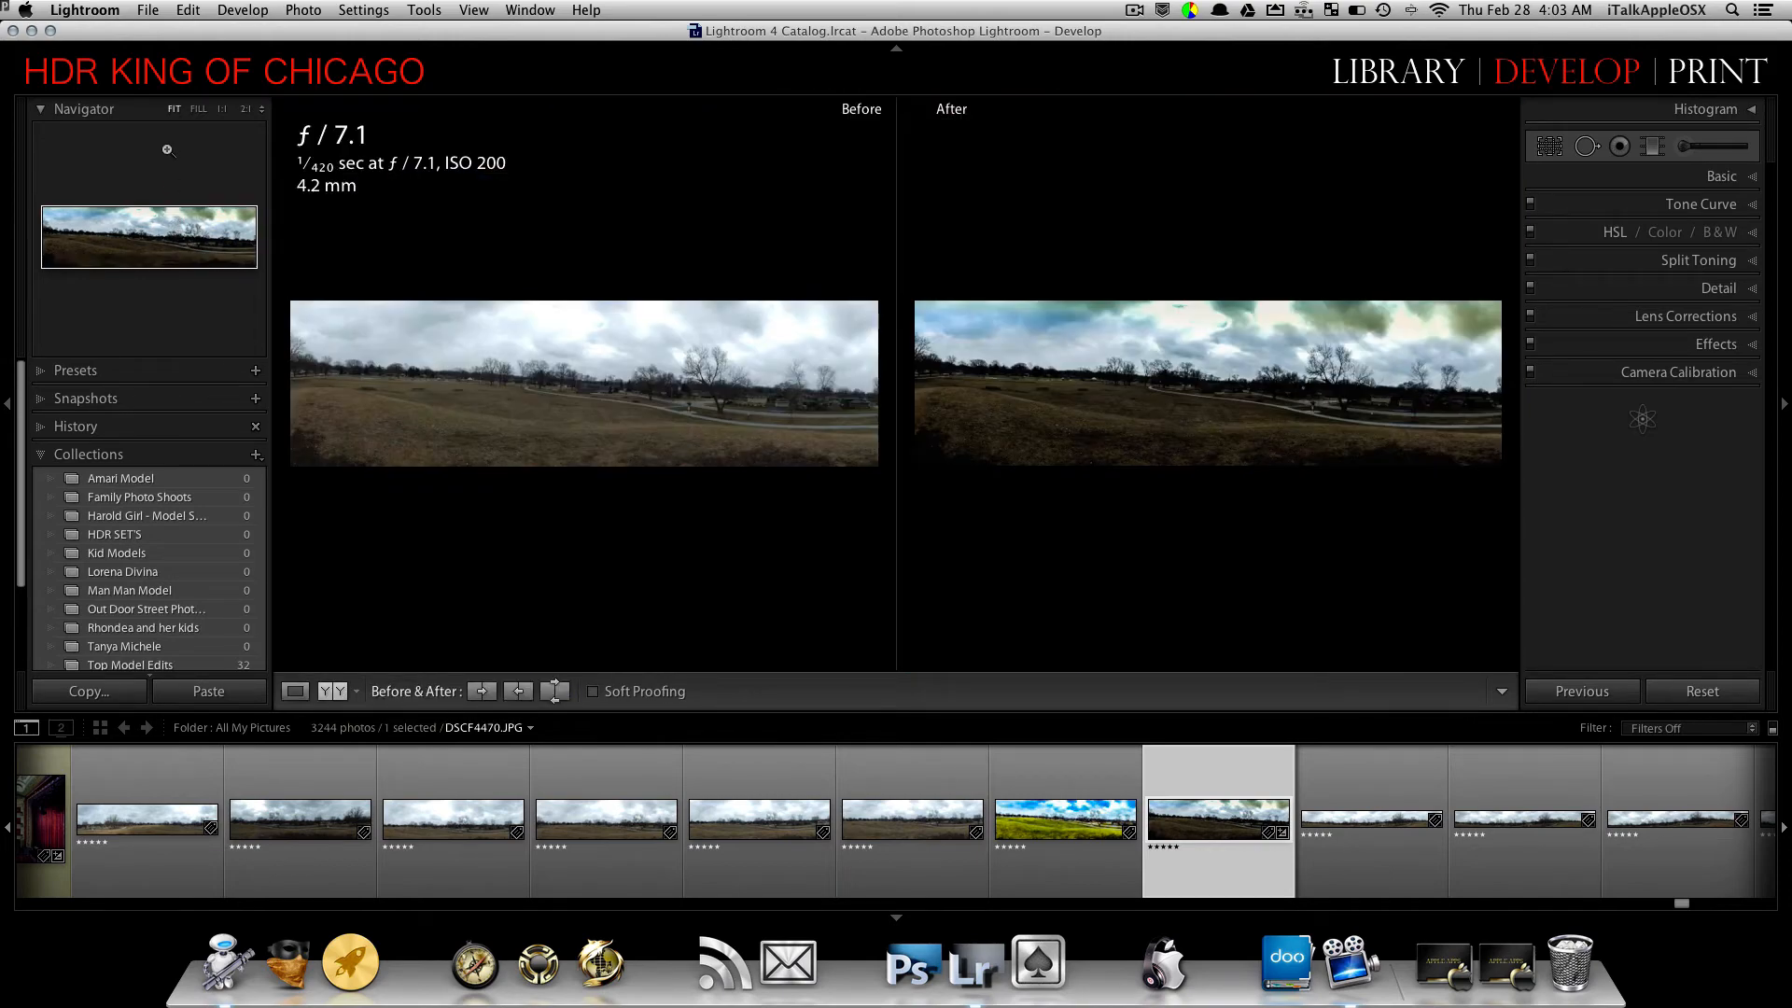
left_click(199, 108)
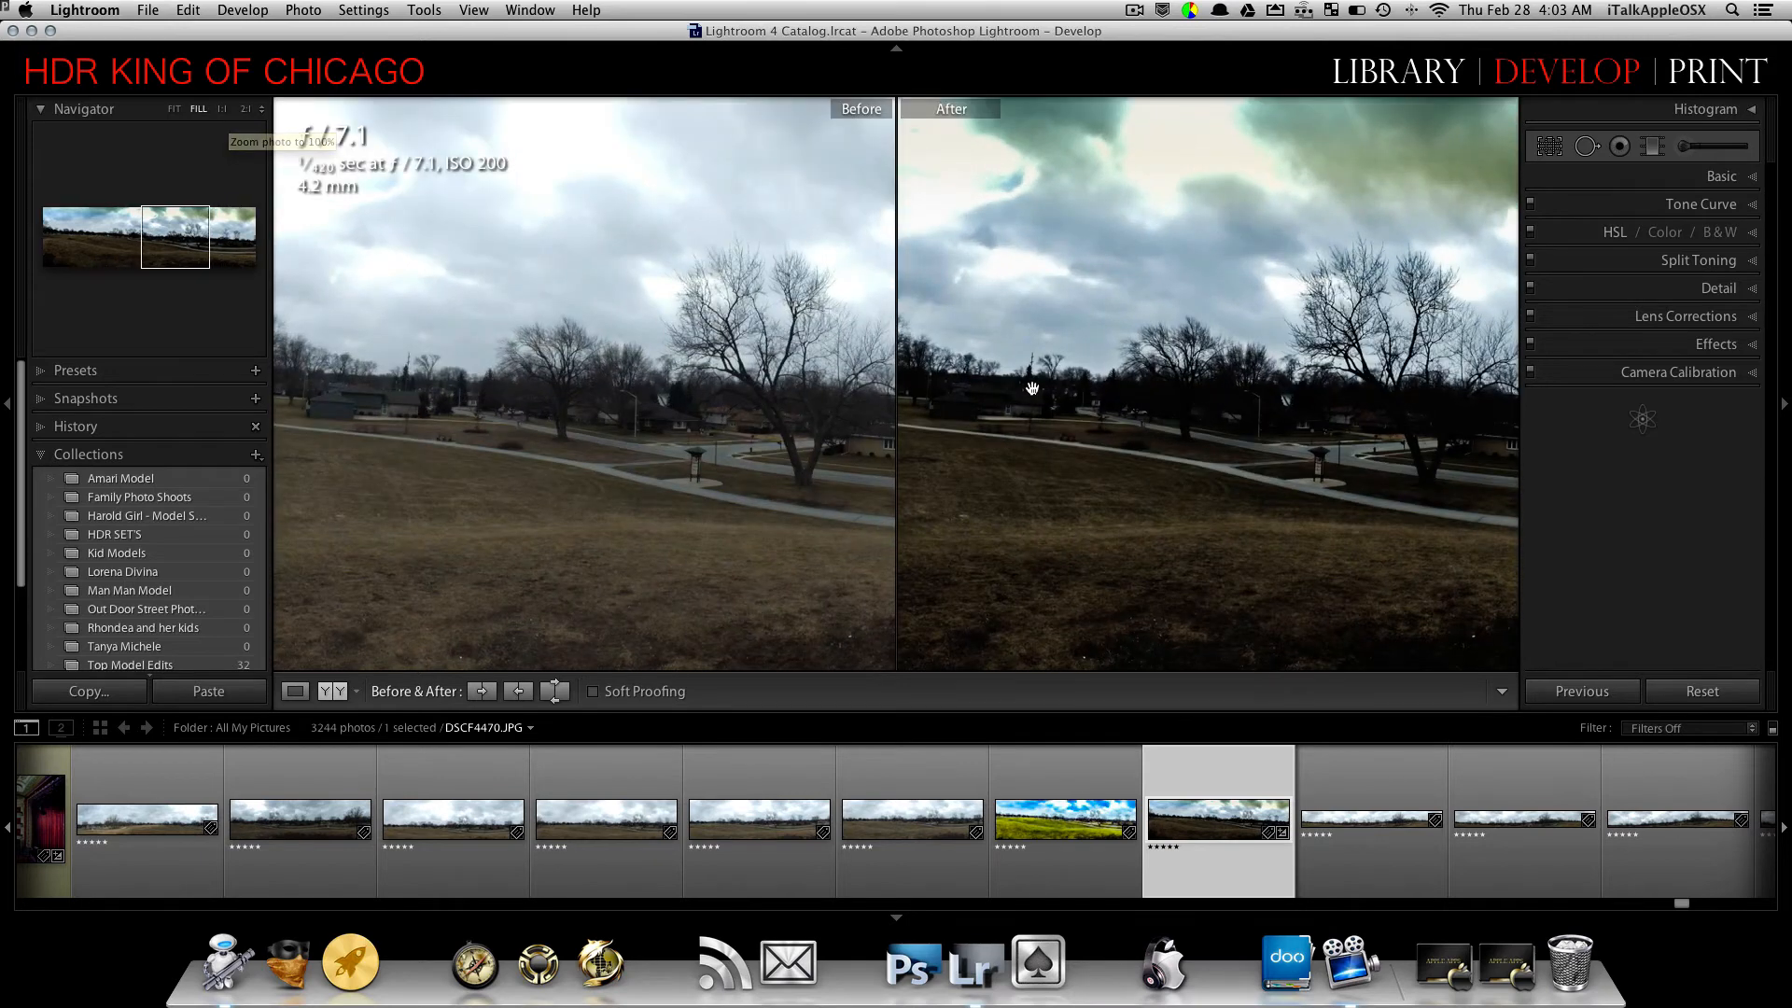
left_click_drag(1053, 322, 1064, 444)
left_click_drag(1064, 537, 1216, 512)
left_click_drag(1084, 220, 454, 612)
left_click_drag(773, 176, 622, 238)
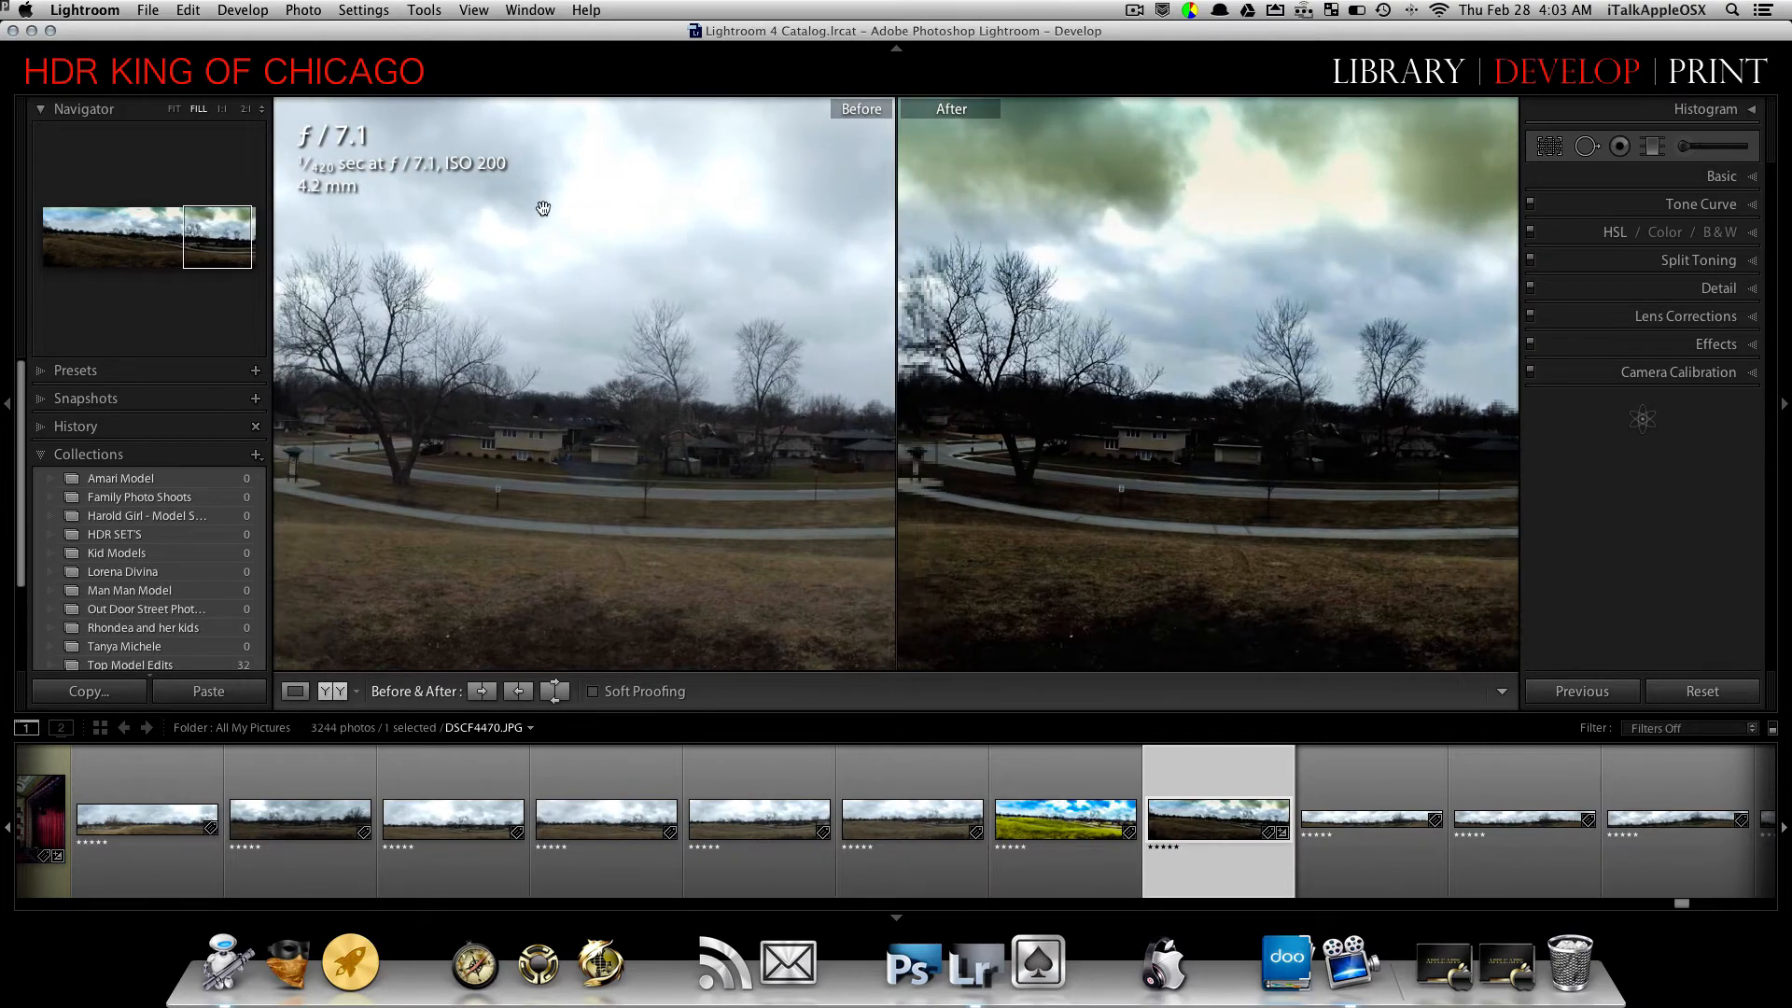
left_click(175, 109)
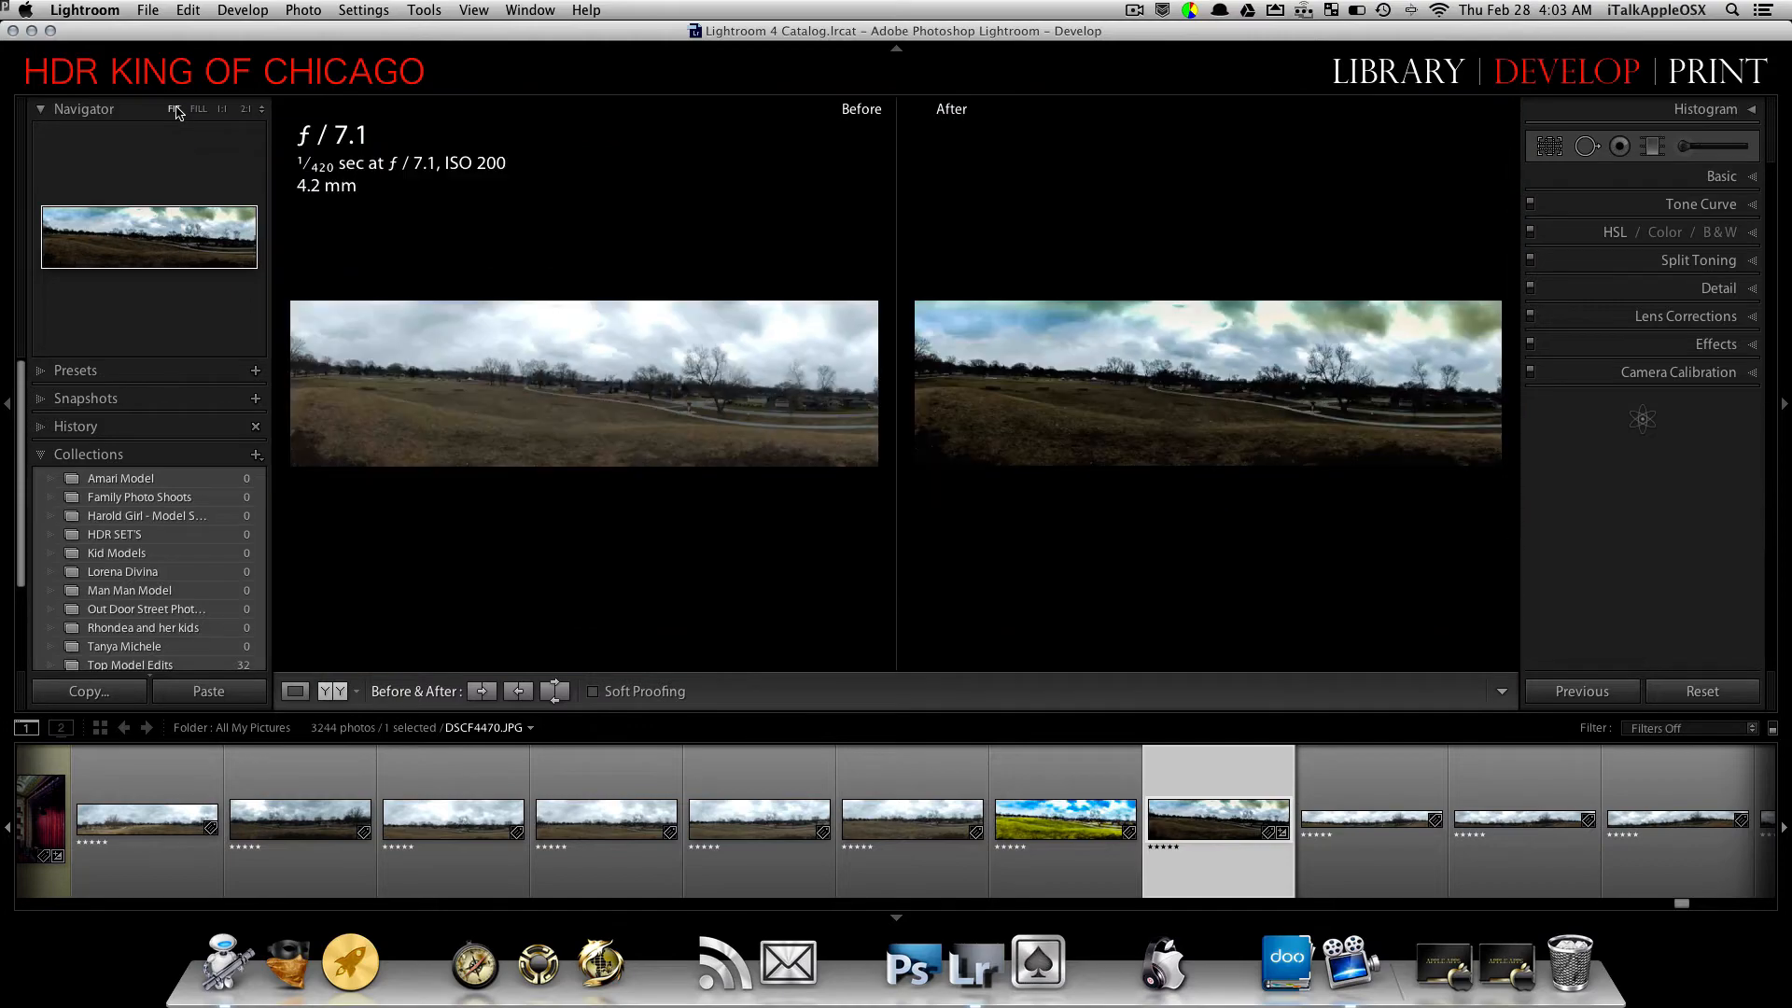
left_click(295, 691)
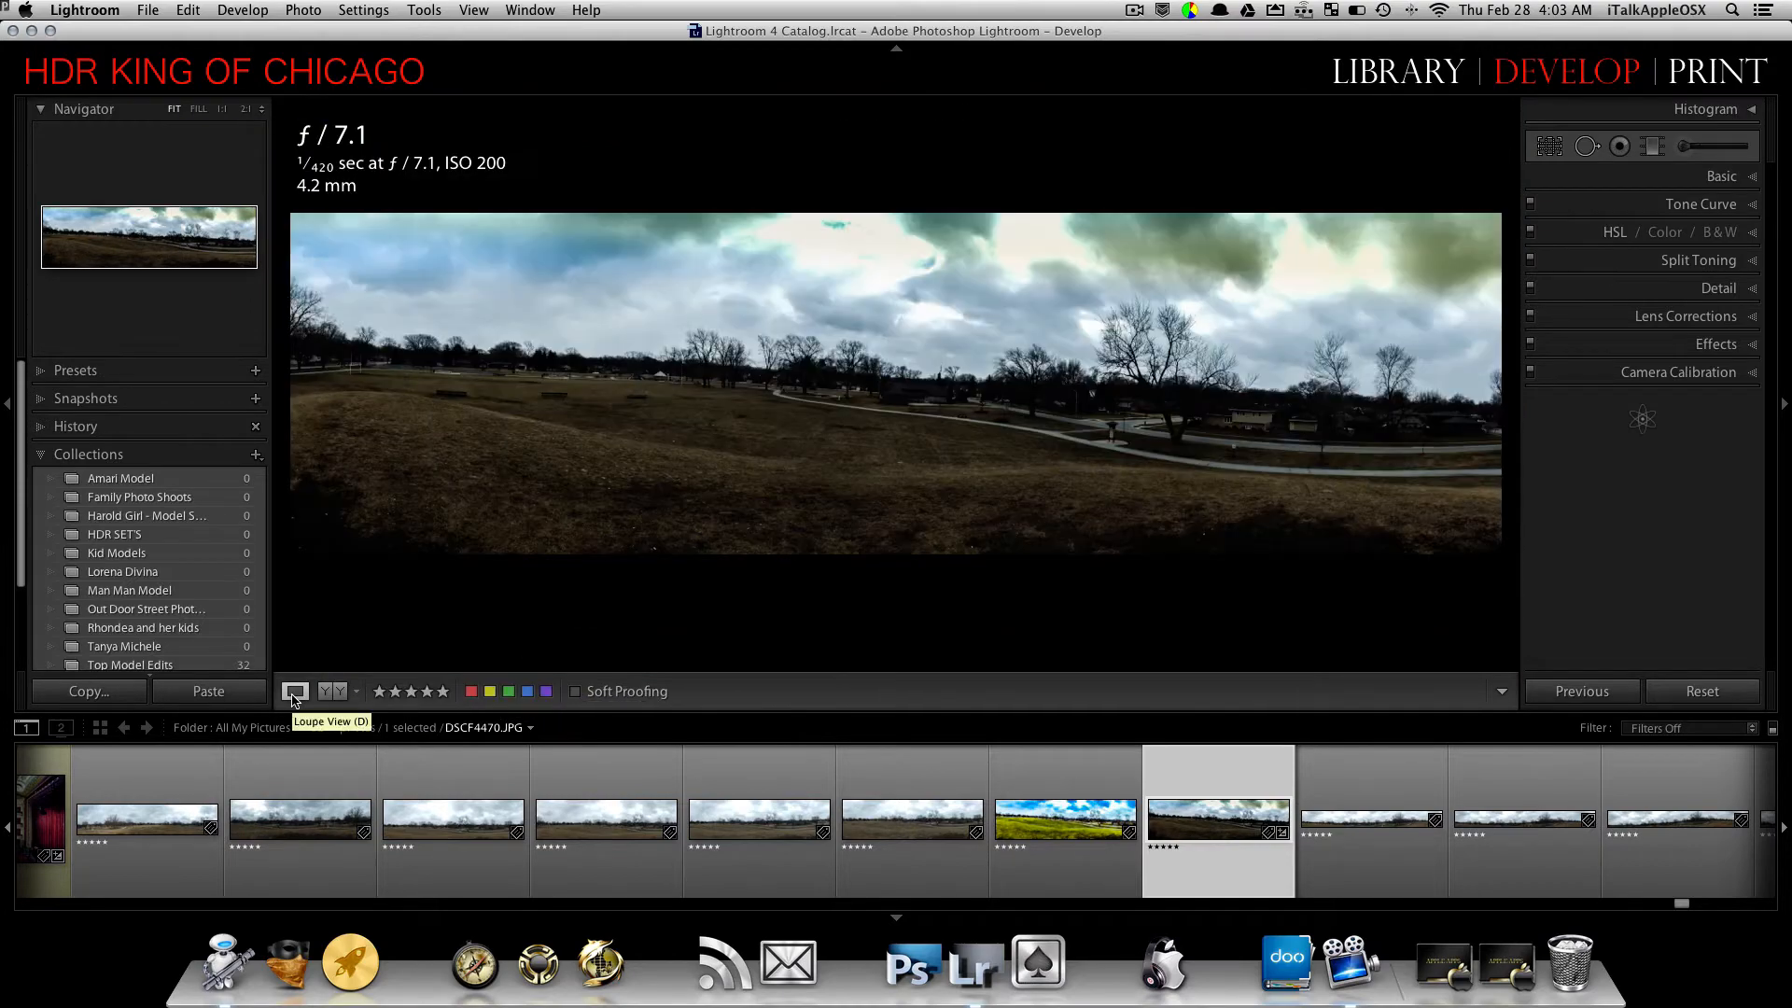
scroll(1657, 355, "down", 1)
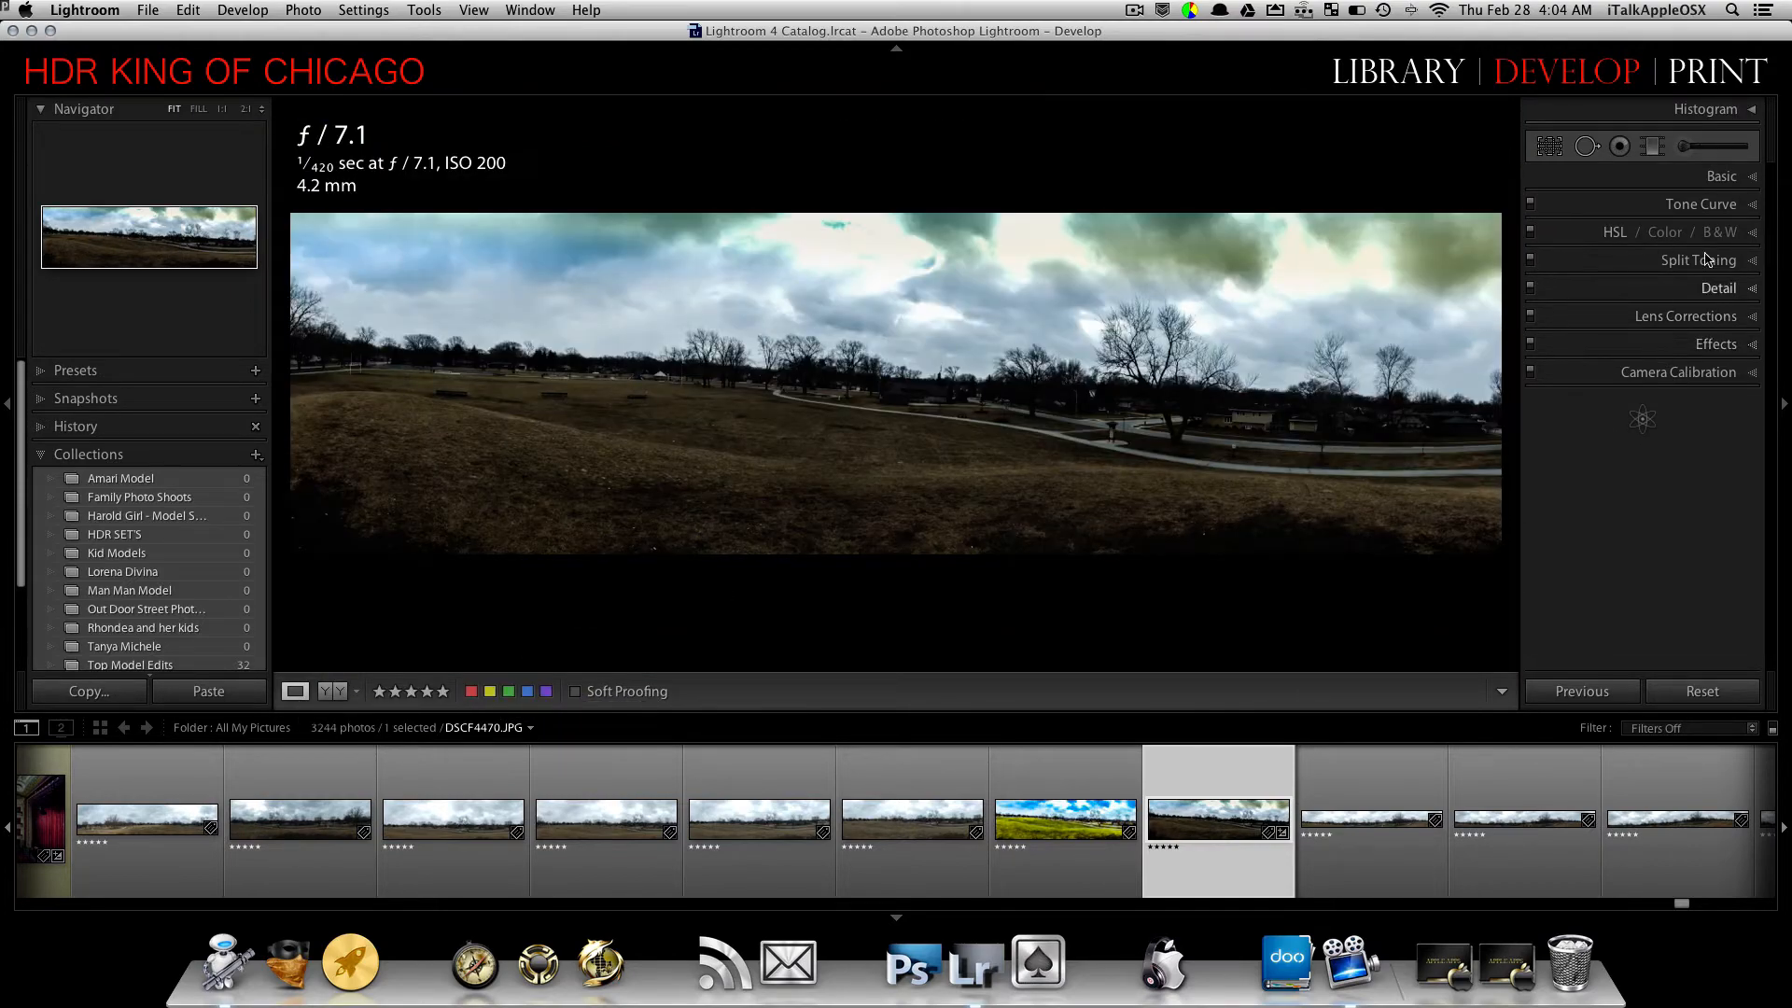
- Start an Adjustment Brush with the Exposure effect at 0.34 and size 23, and paint the ground at the photo's right end
left_click(1686, 150)
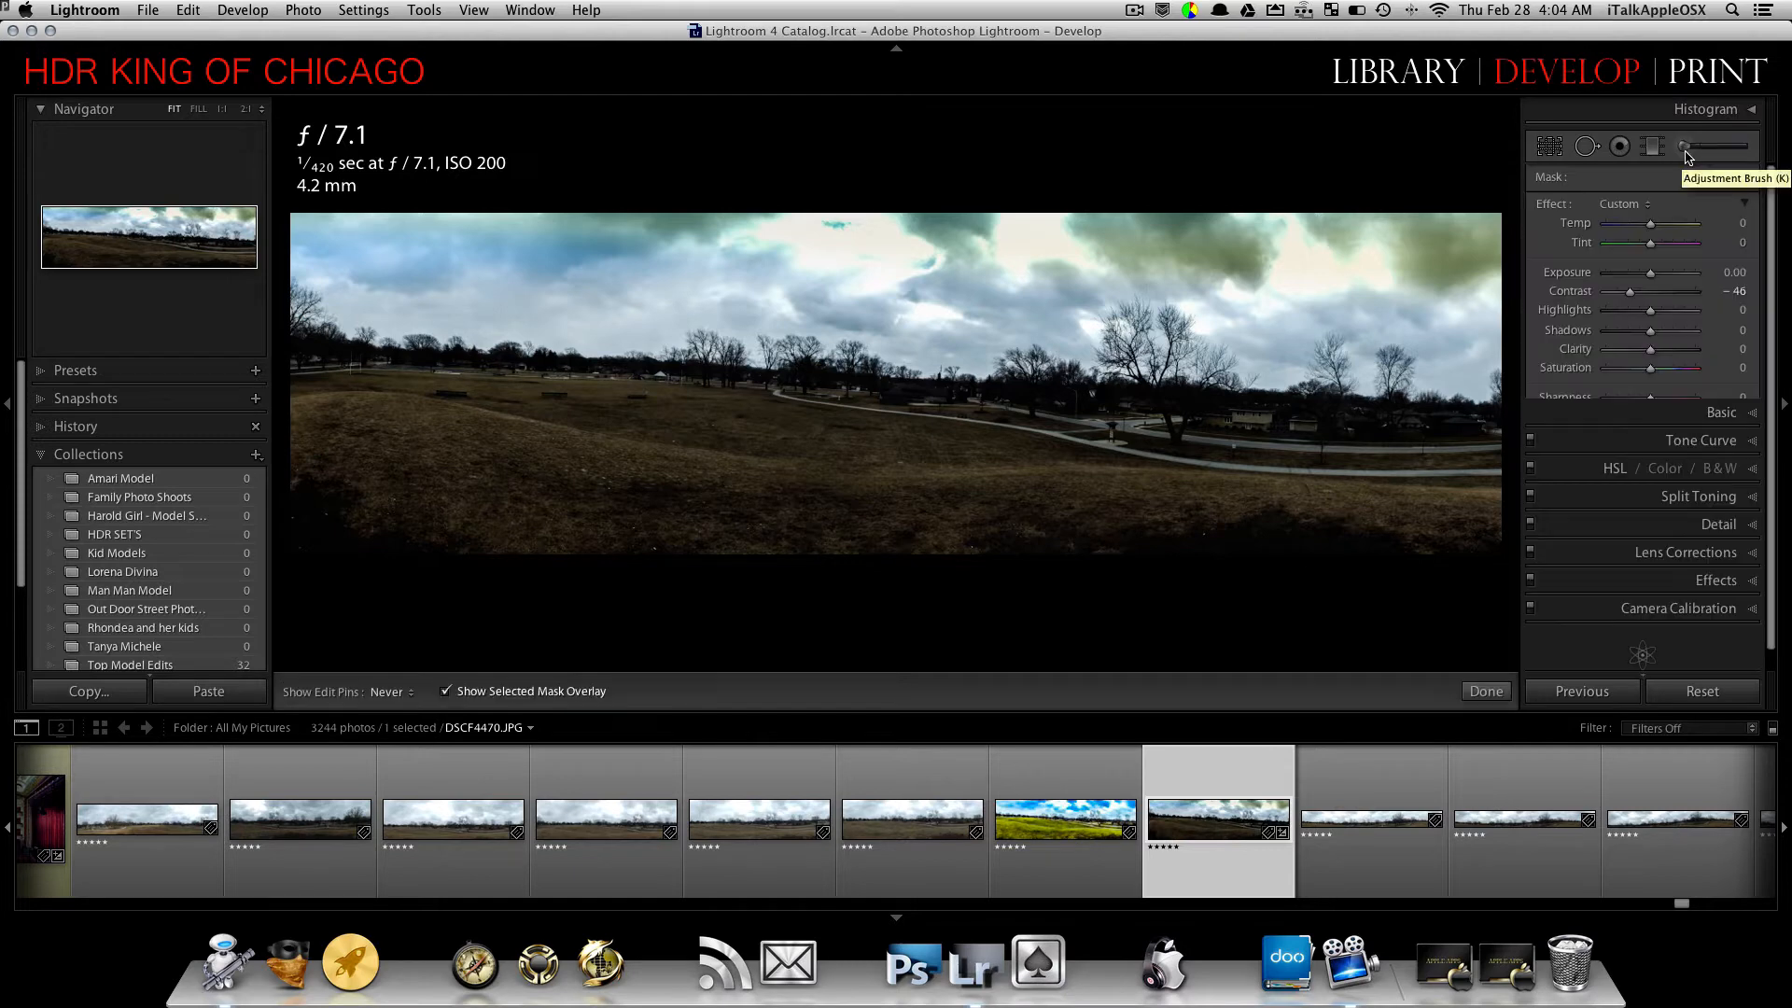
left_click(1645, 203)
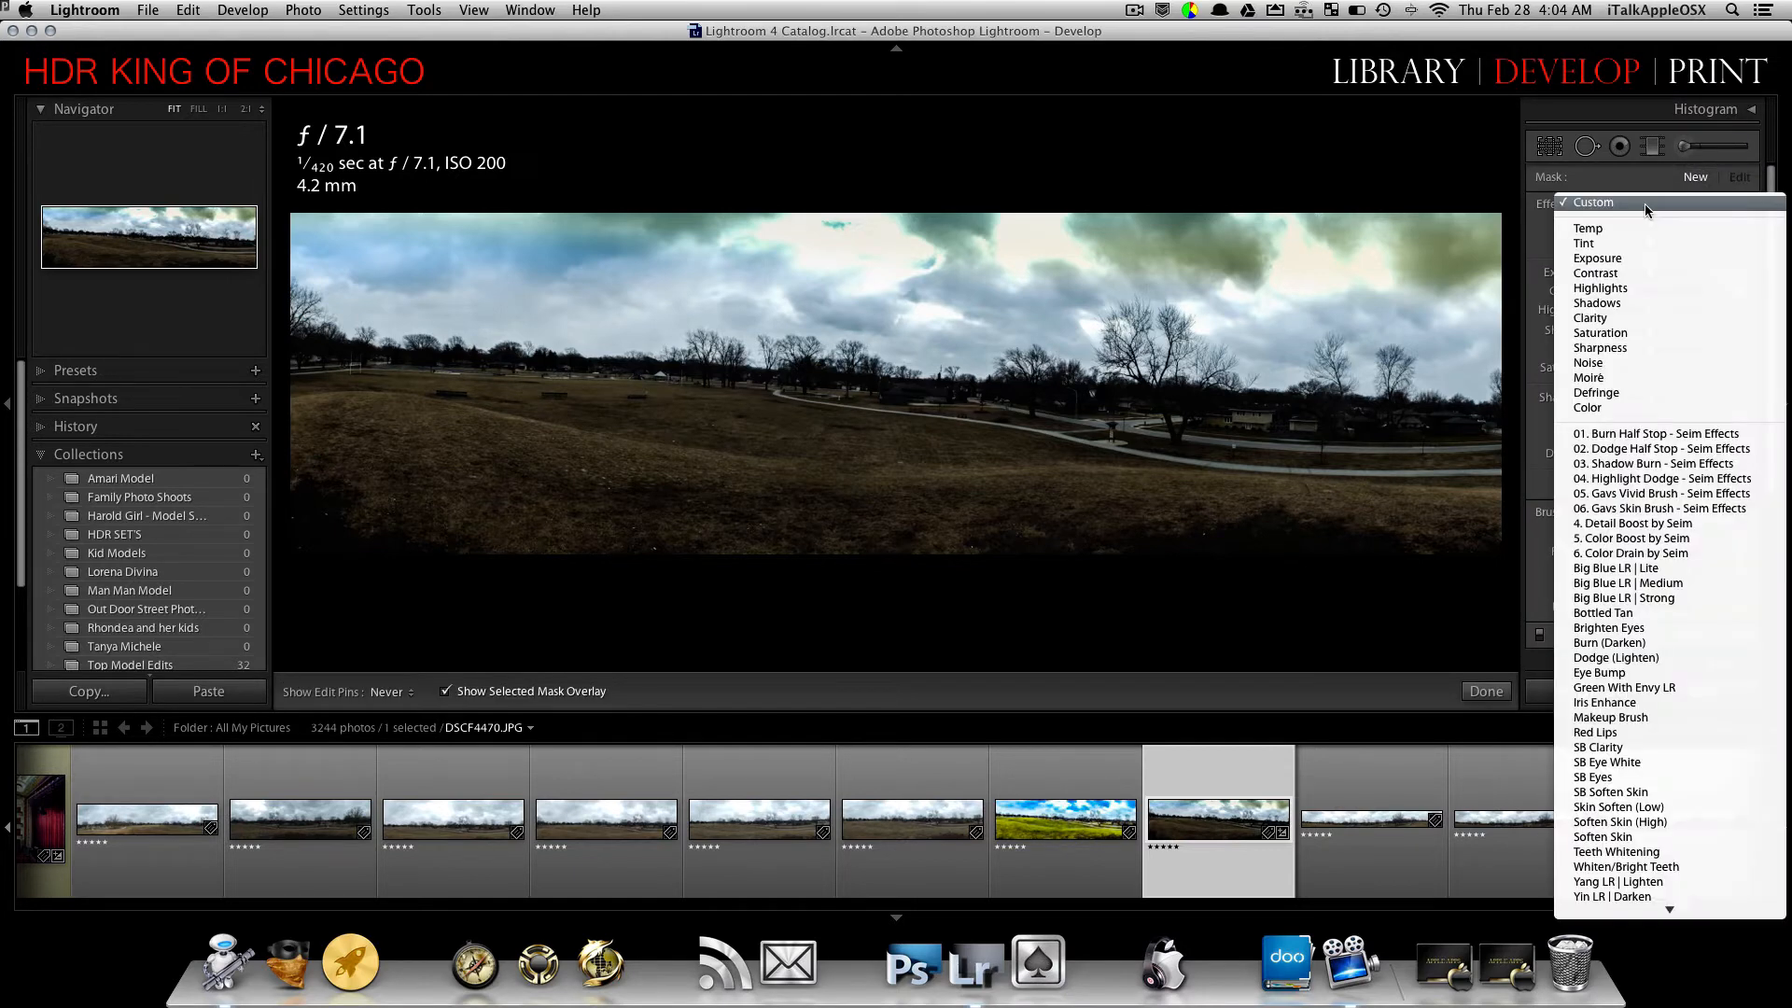
left_click(1646, 260)
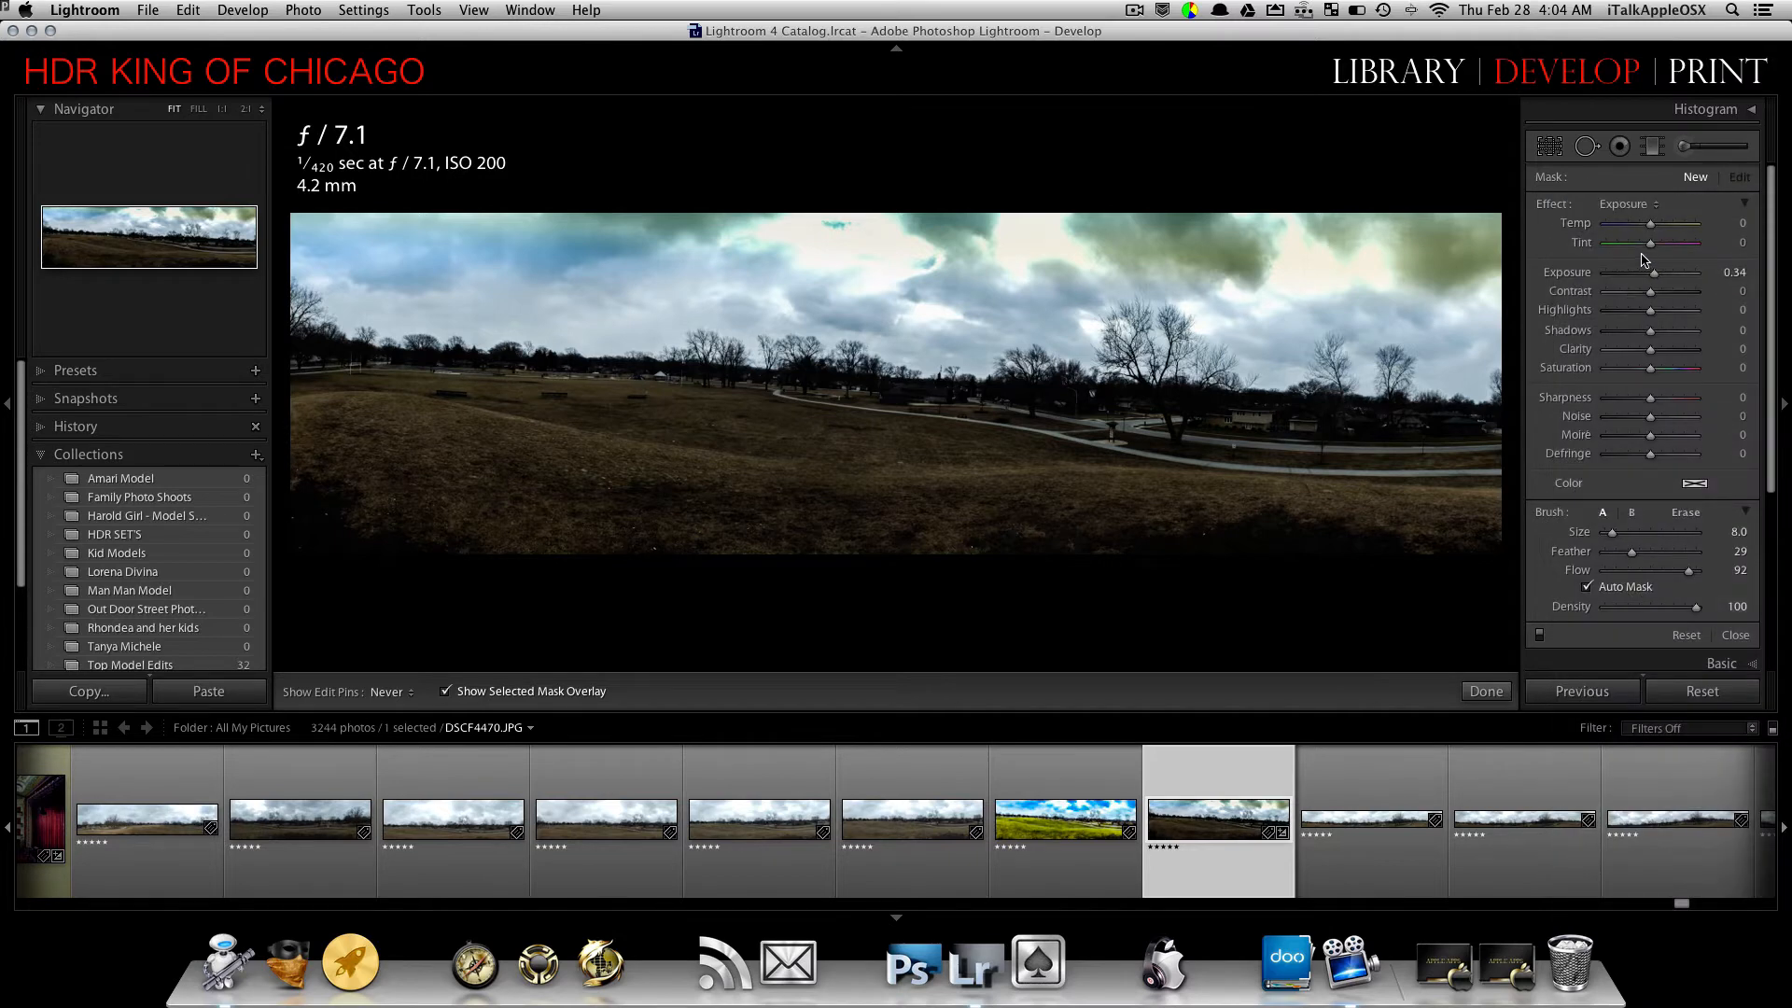
scroll(1367, 325, "up", 8)
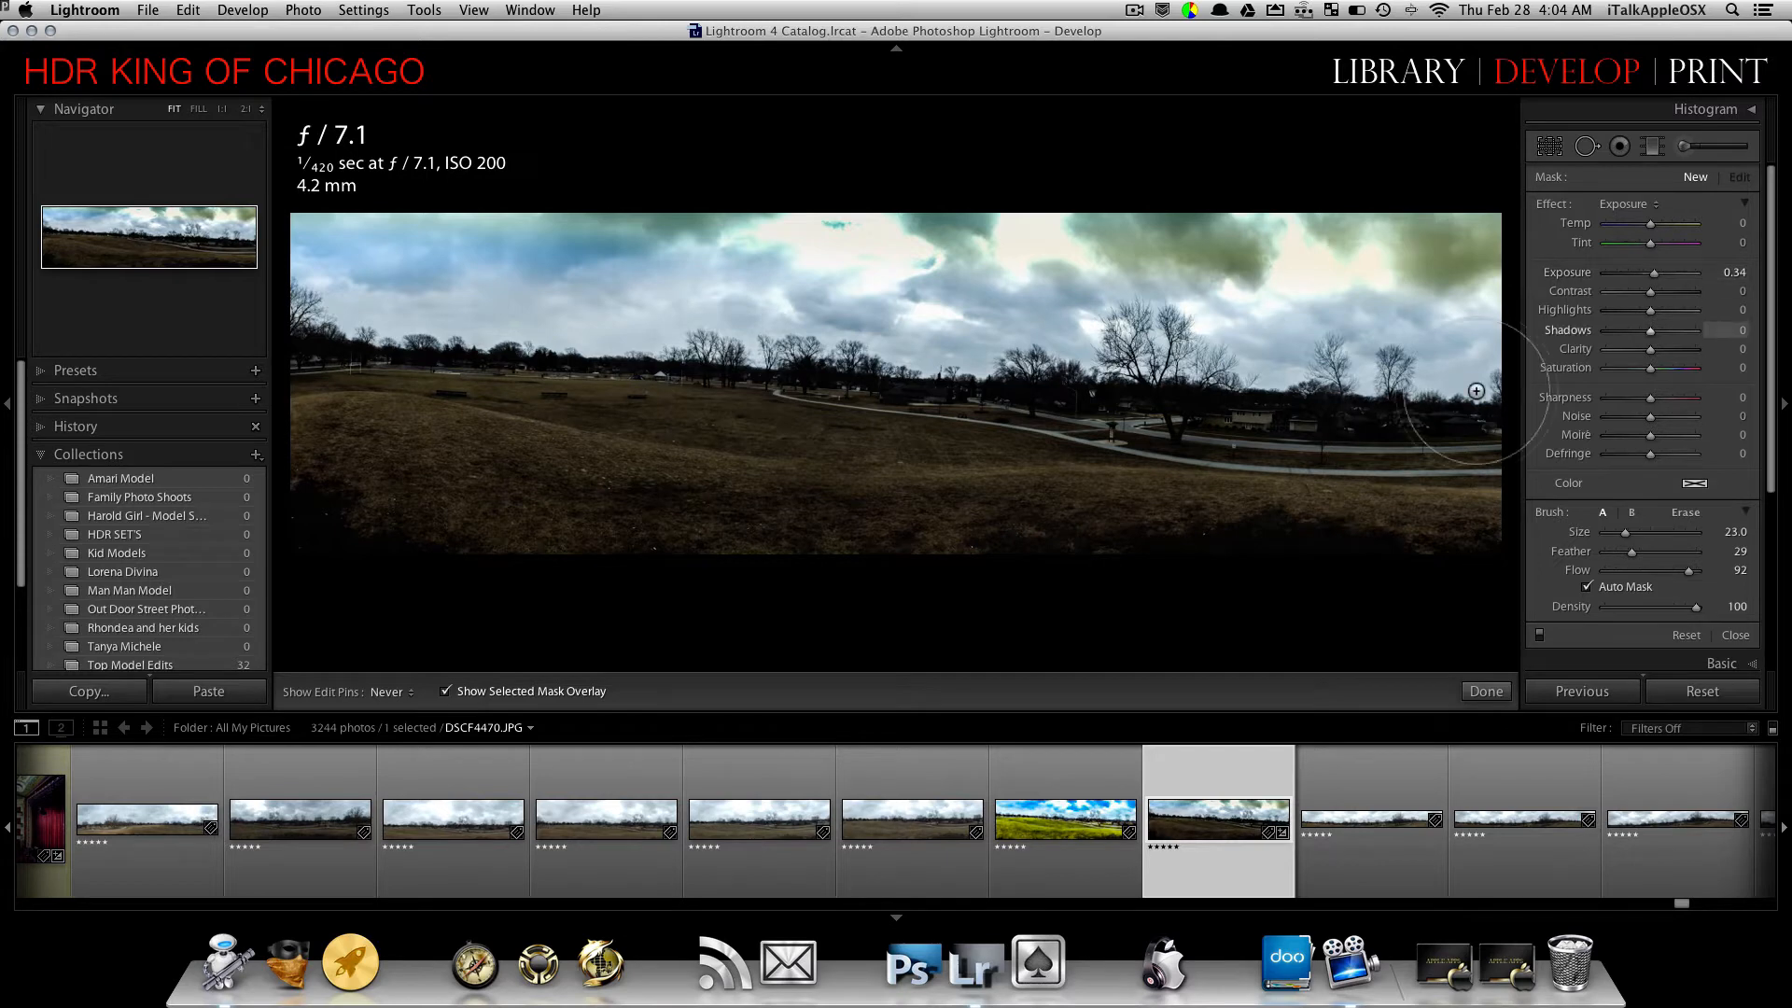
left_click_drag(1420, 522, 1064, 504)
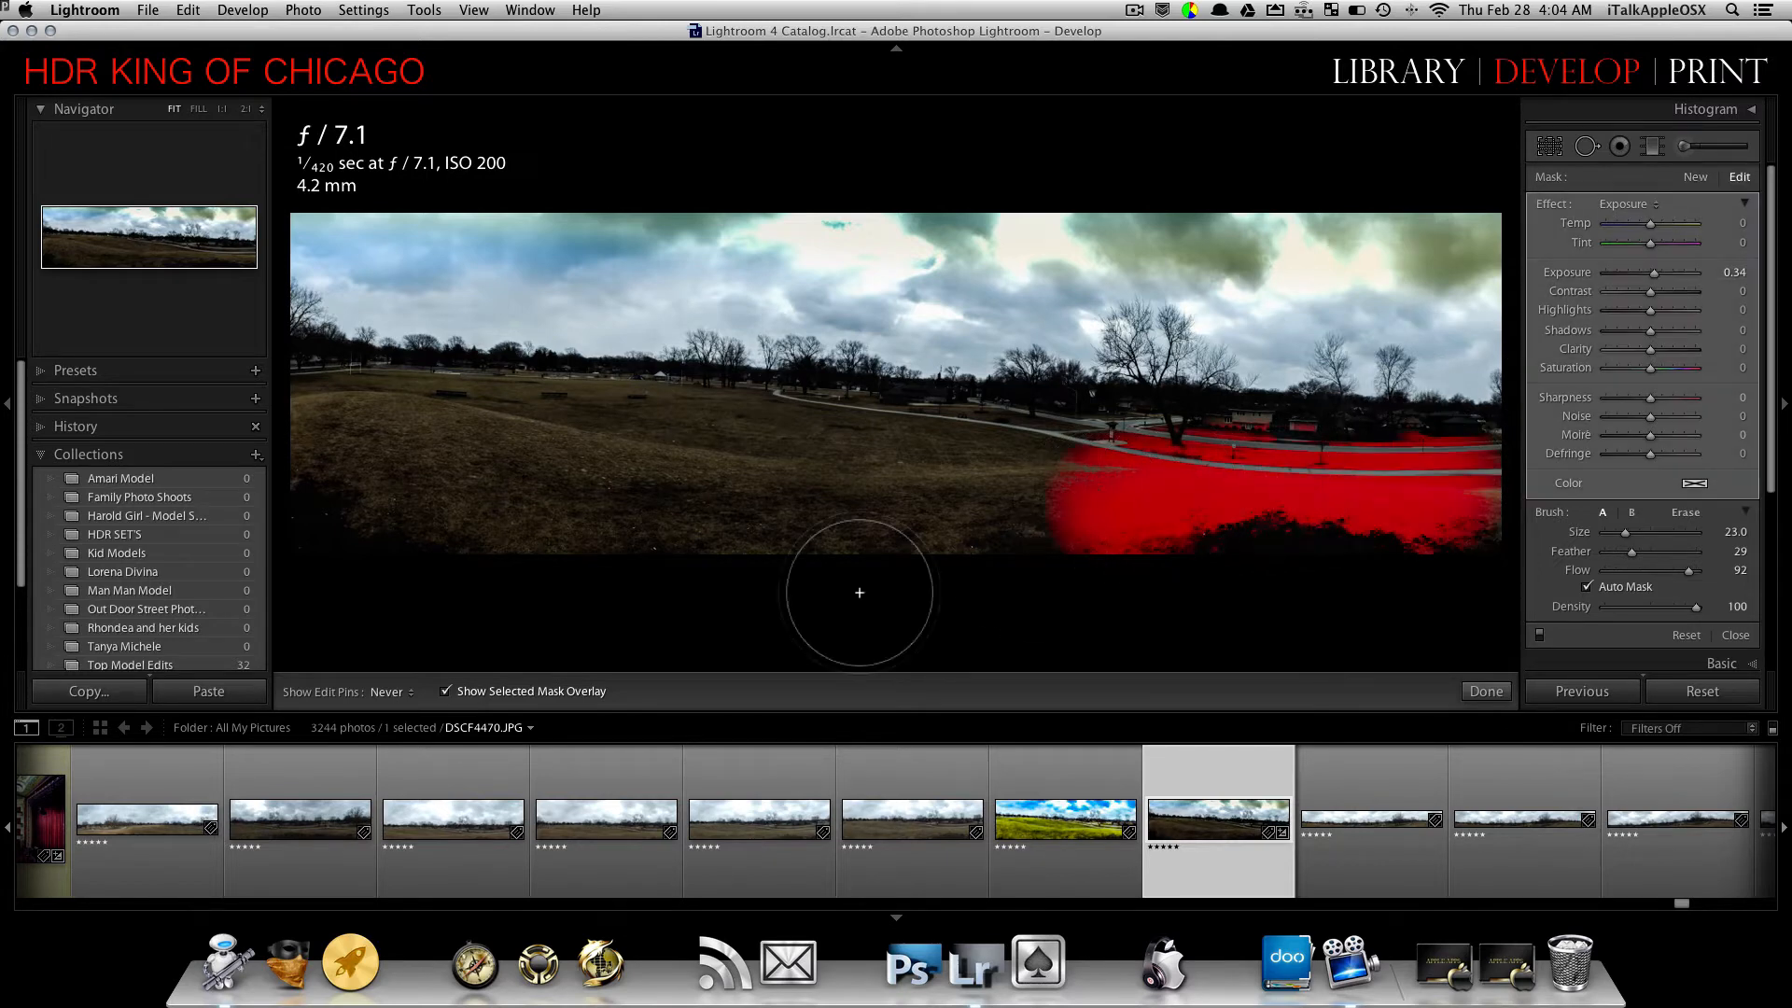
- Hide the mask overlay and extend the exposure brushing over the rest of the ground, reducing the brush size to 14 near the tree line
left_click(445, 693)
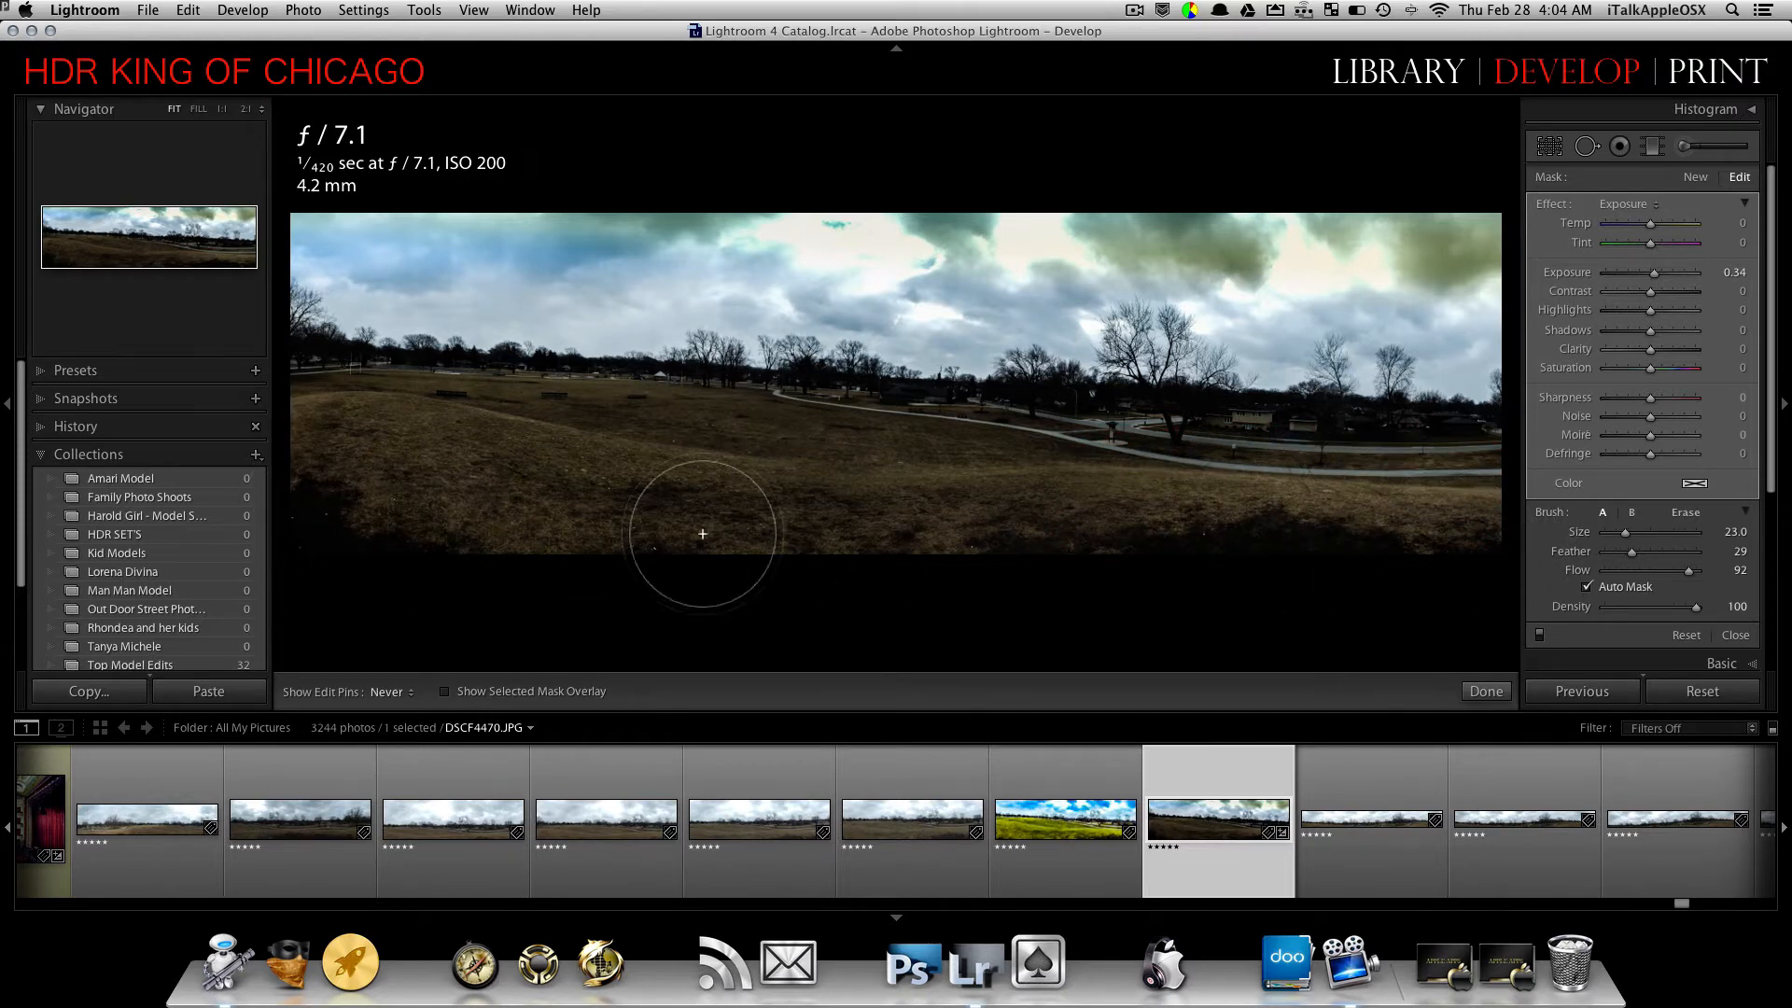
left_click_drag(628, 409, 360, 417)
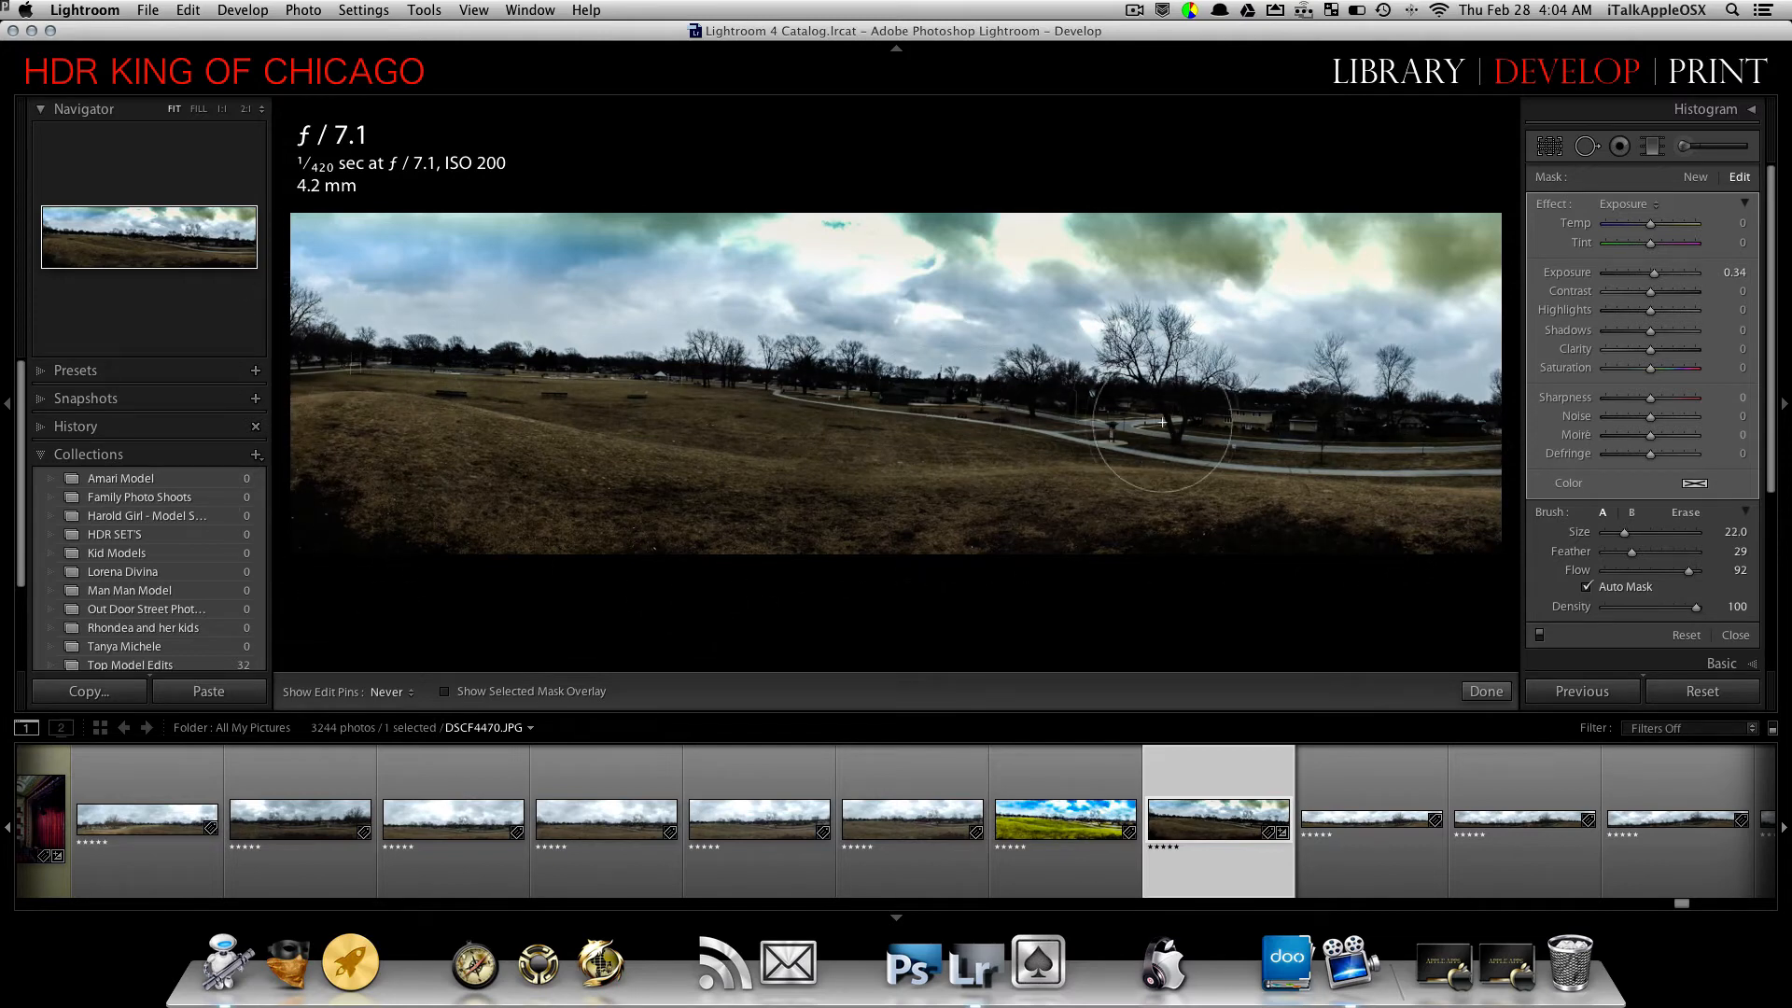
scroll(1481, 427, "down", 3)
scroll(644, 359, "down", 2)
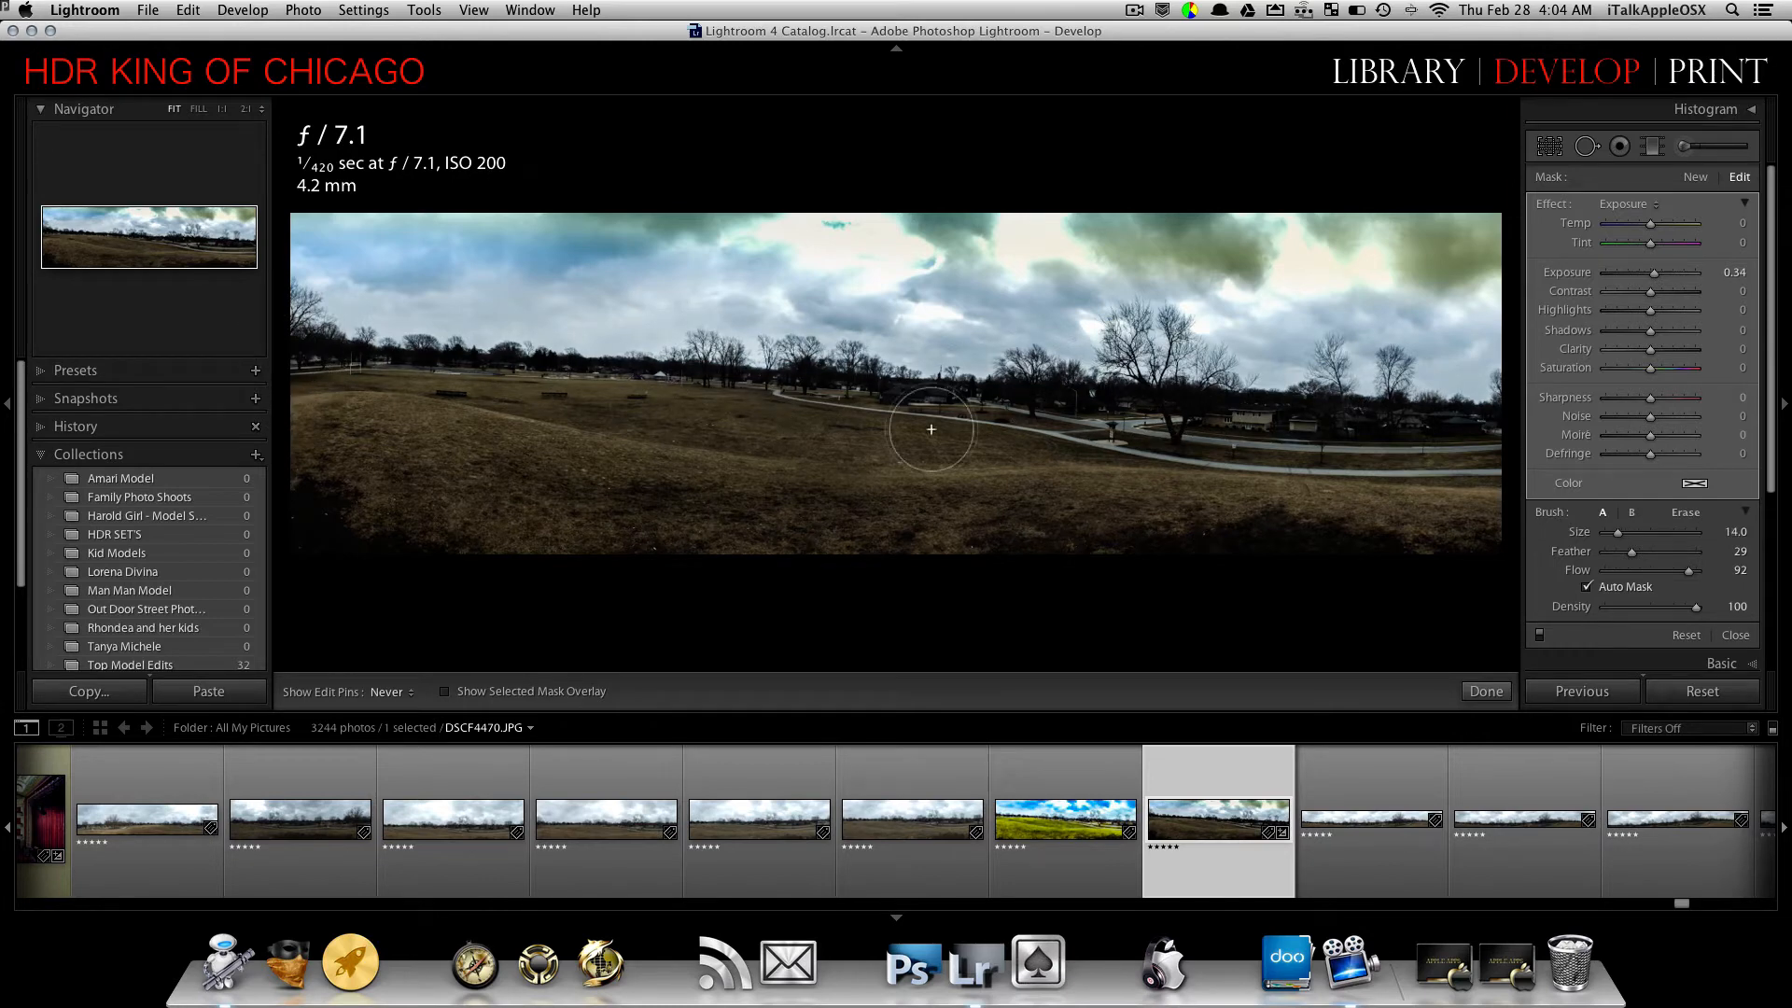
- Check the brushed area and its tree-line edge with the mask overlay and eraser, and return to brush A with the overlay hidden
left_click(445, 692)
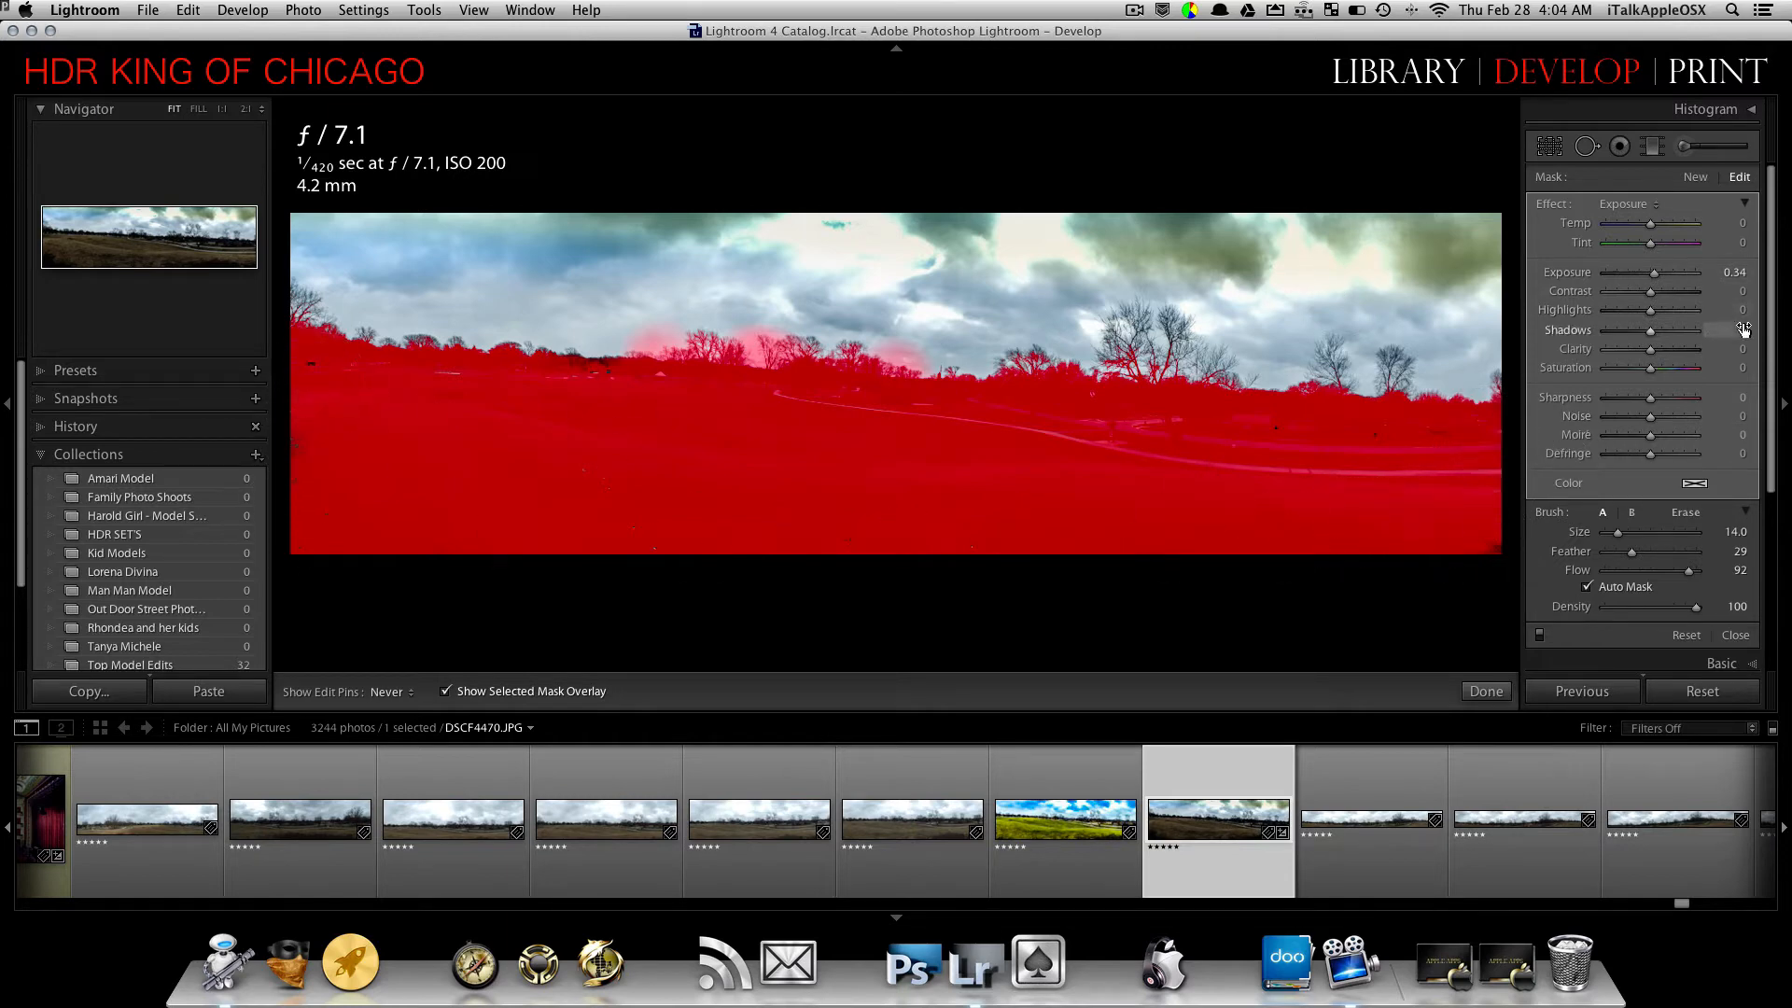
left_click(1687, 515)
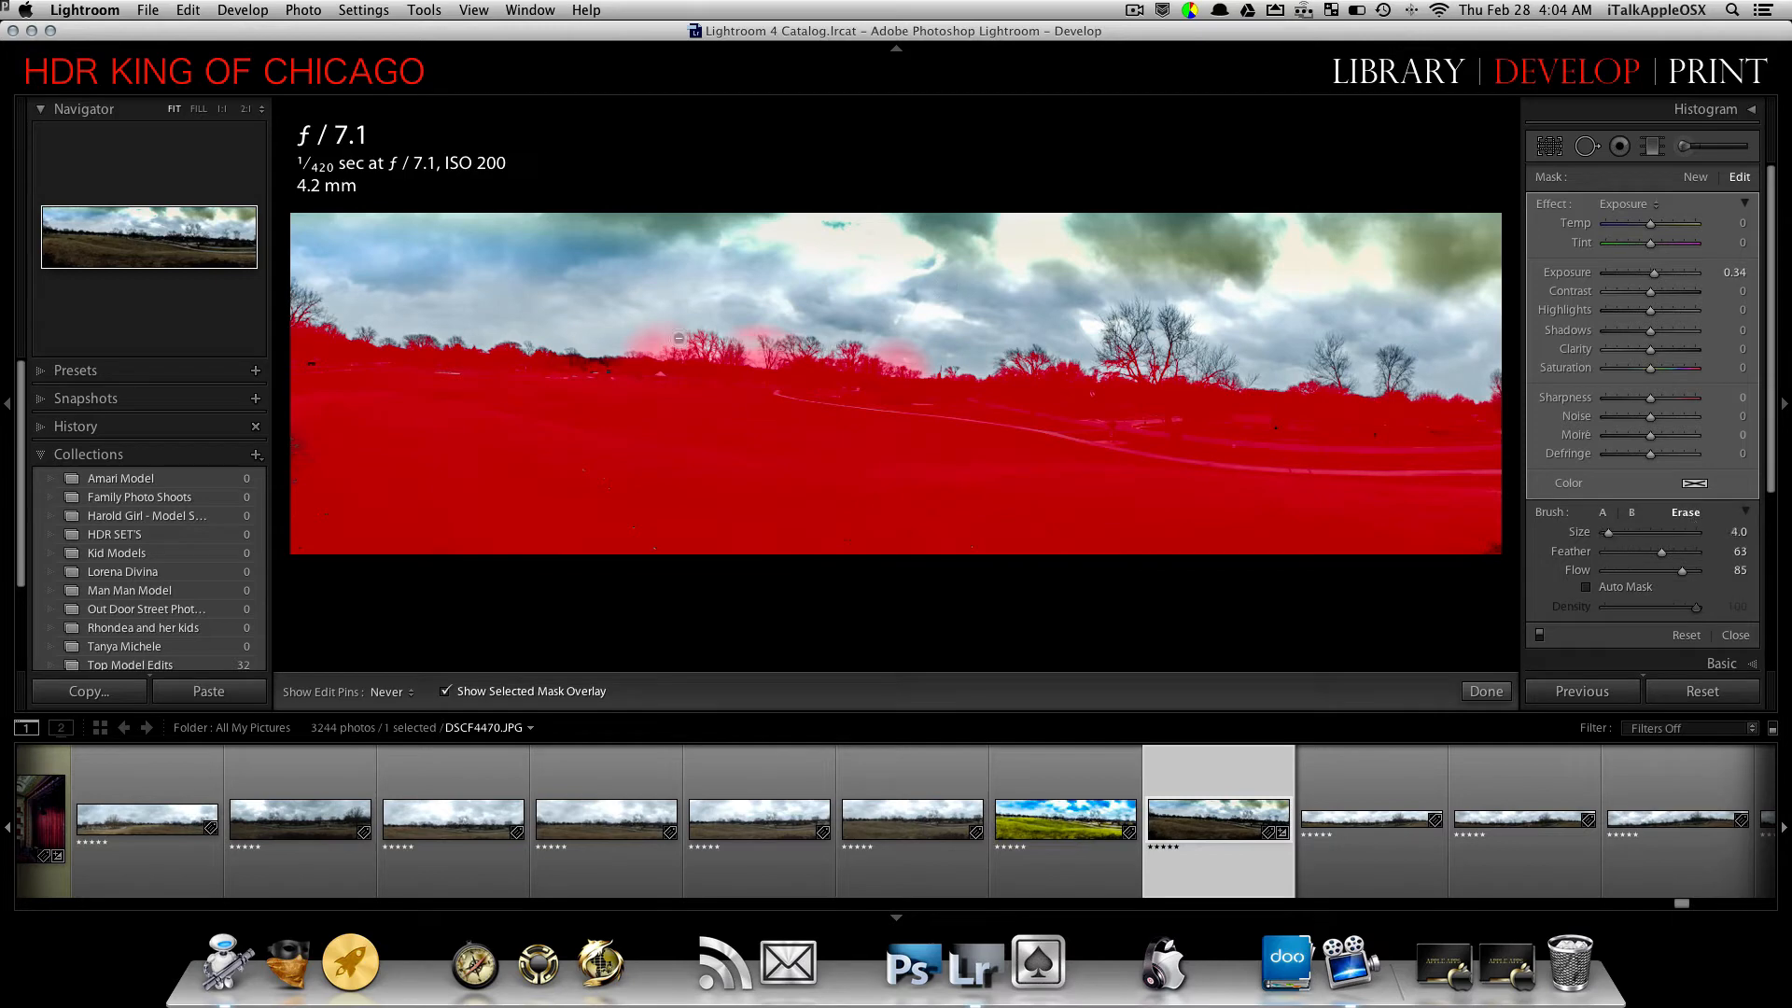
left_click(445, 691)
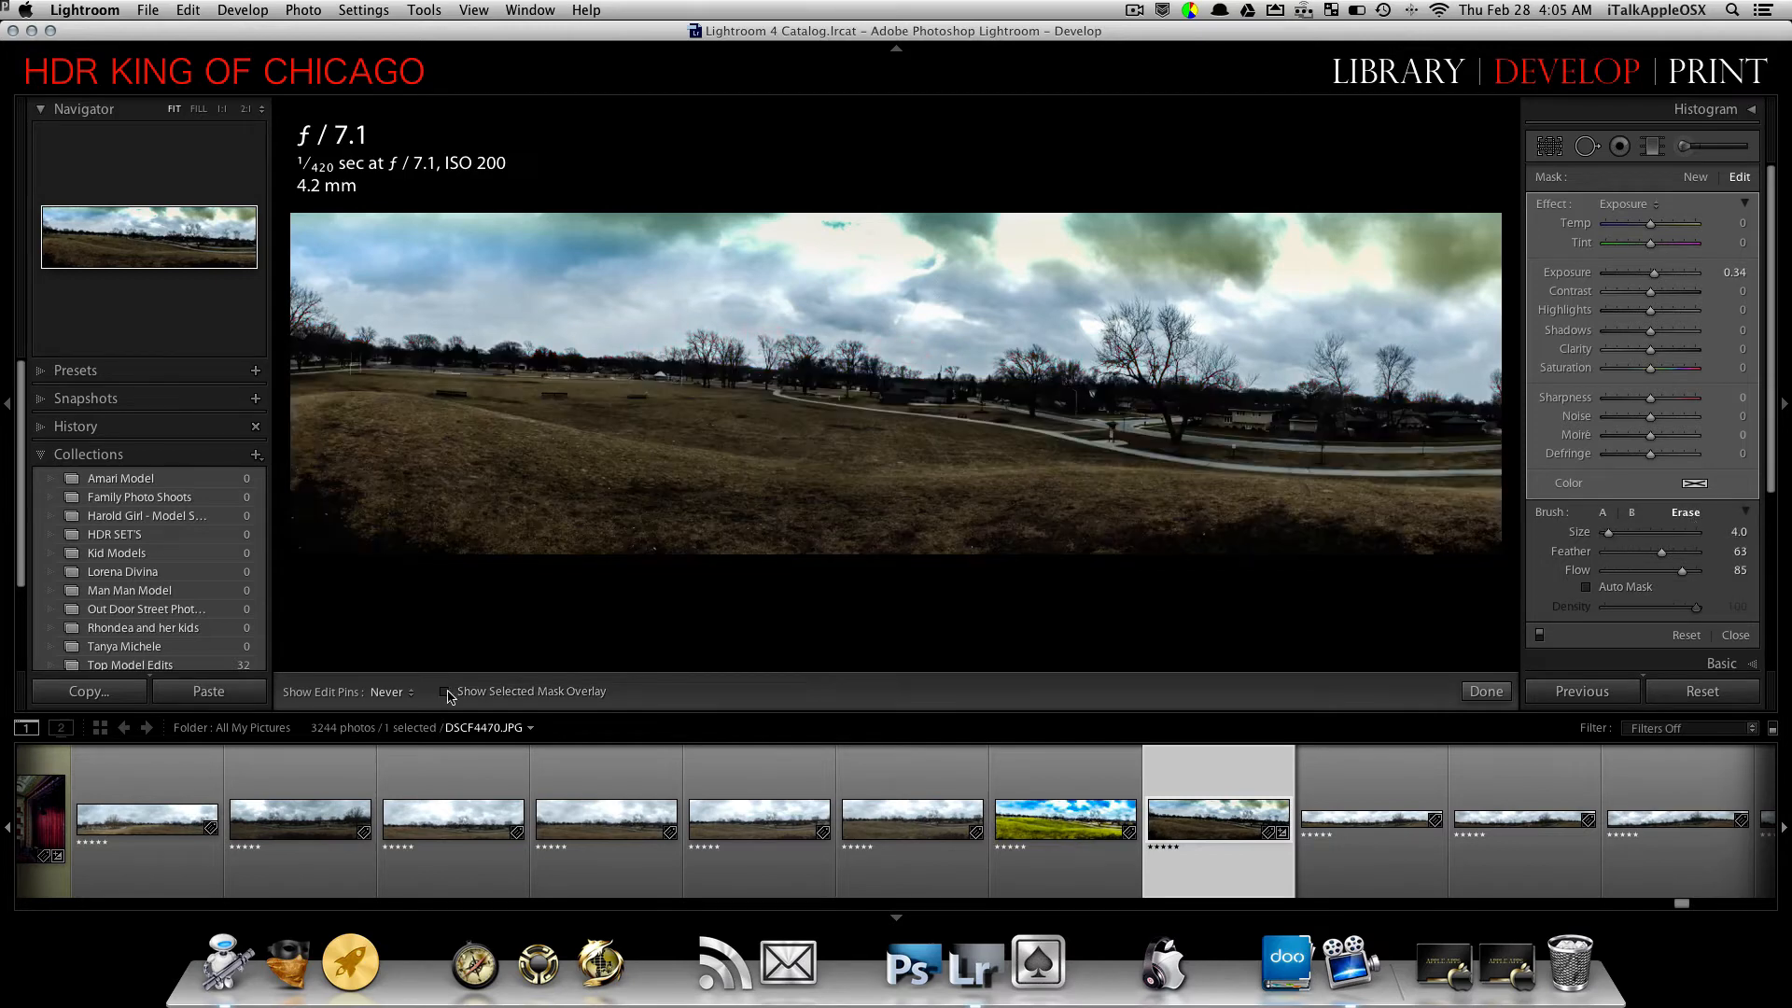
left_click(1602, 513)
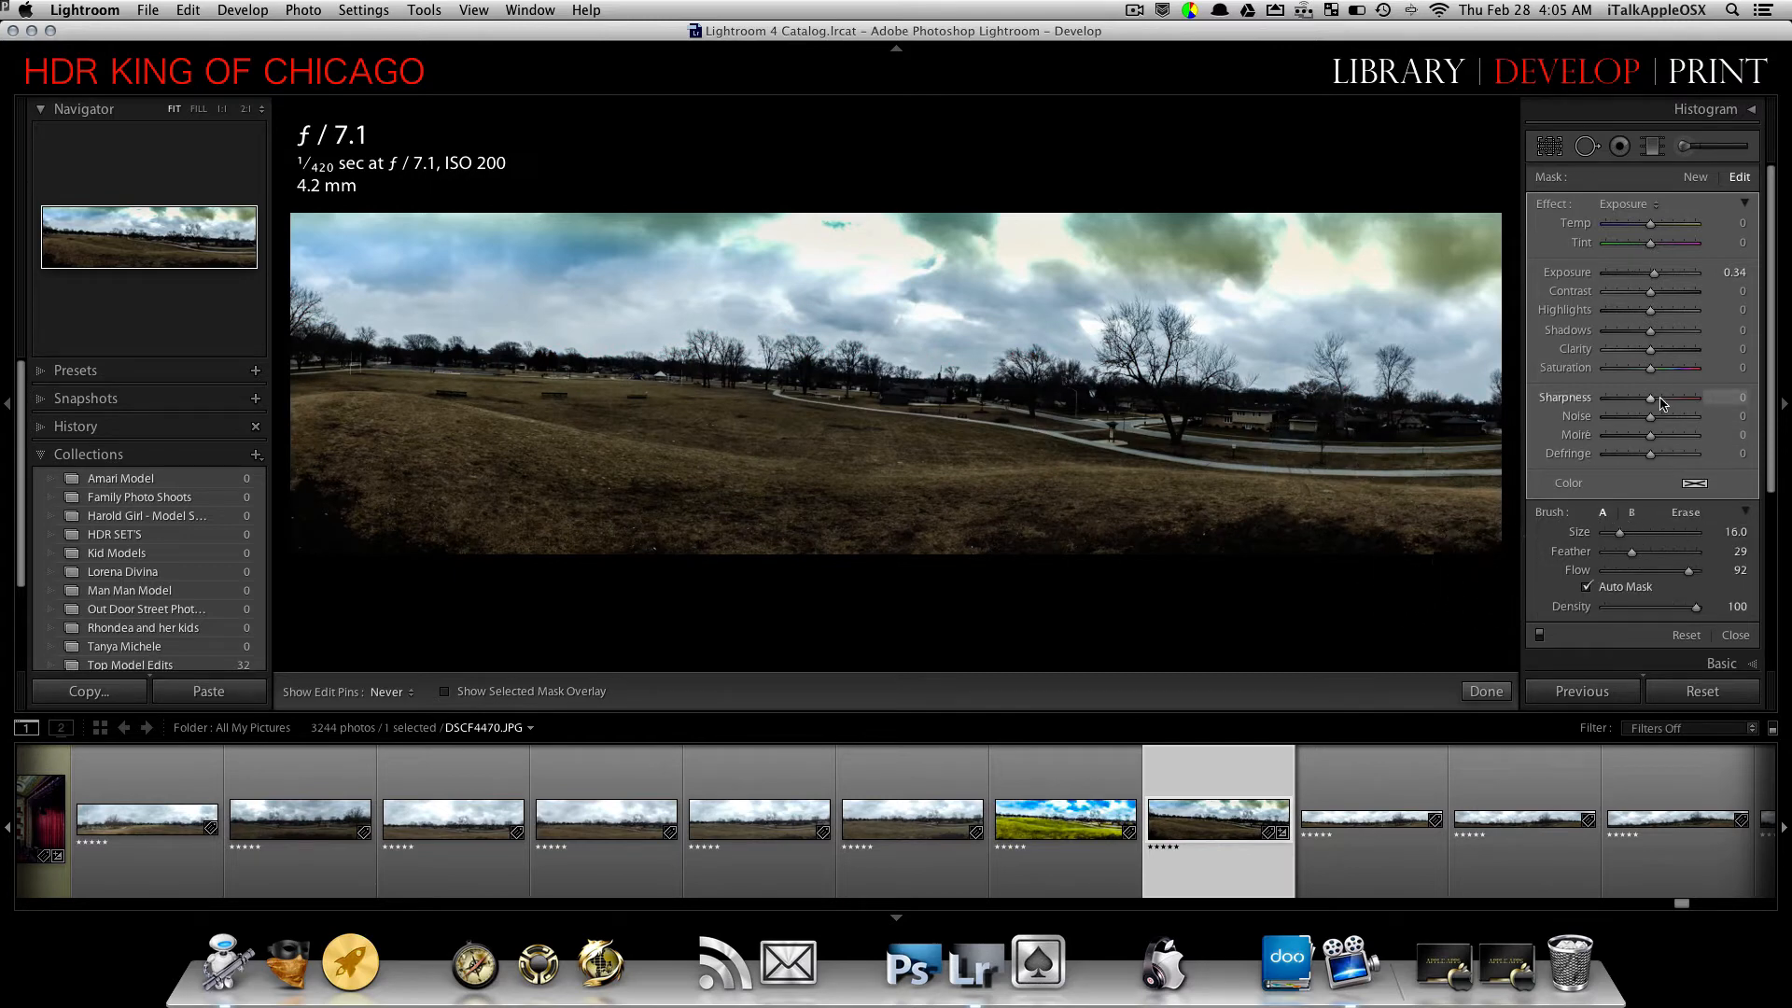
- Set the brushed ground's Exposure to 0.62 and finish editing with the Adjustment Brush
mouse_move(1654, 273)
left_mouse_down()
mouse_move(1711, 282)
mouse_move(1661, 279)
left_mouse_up()
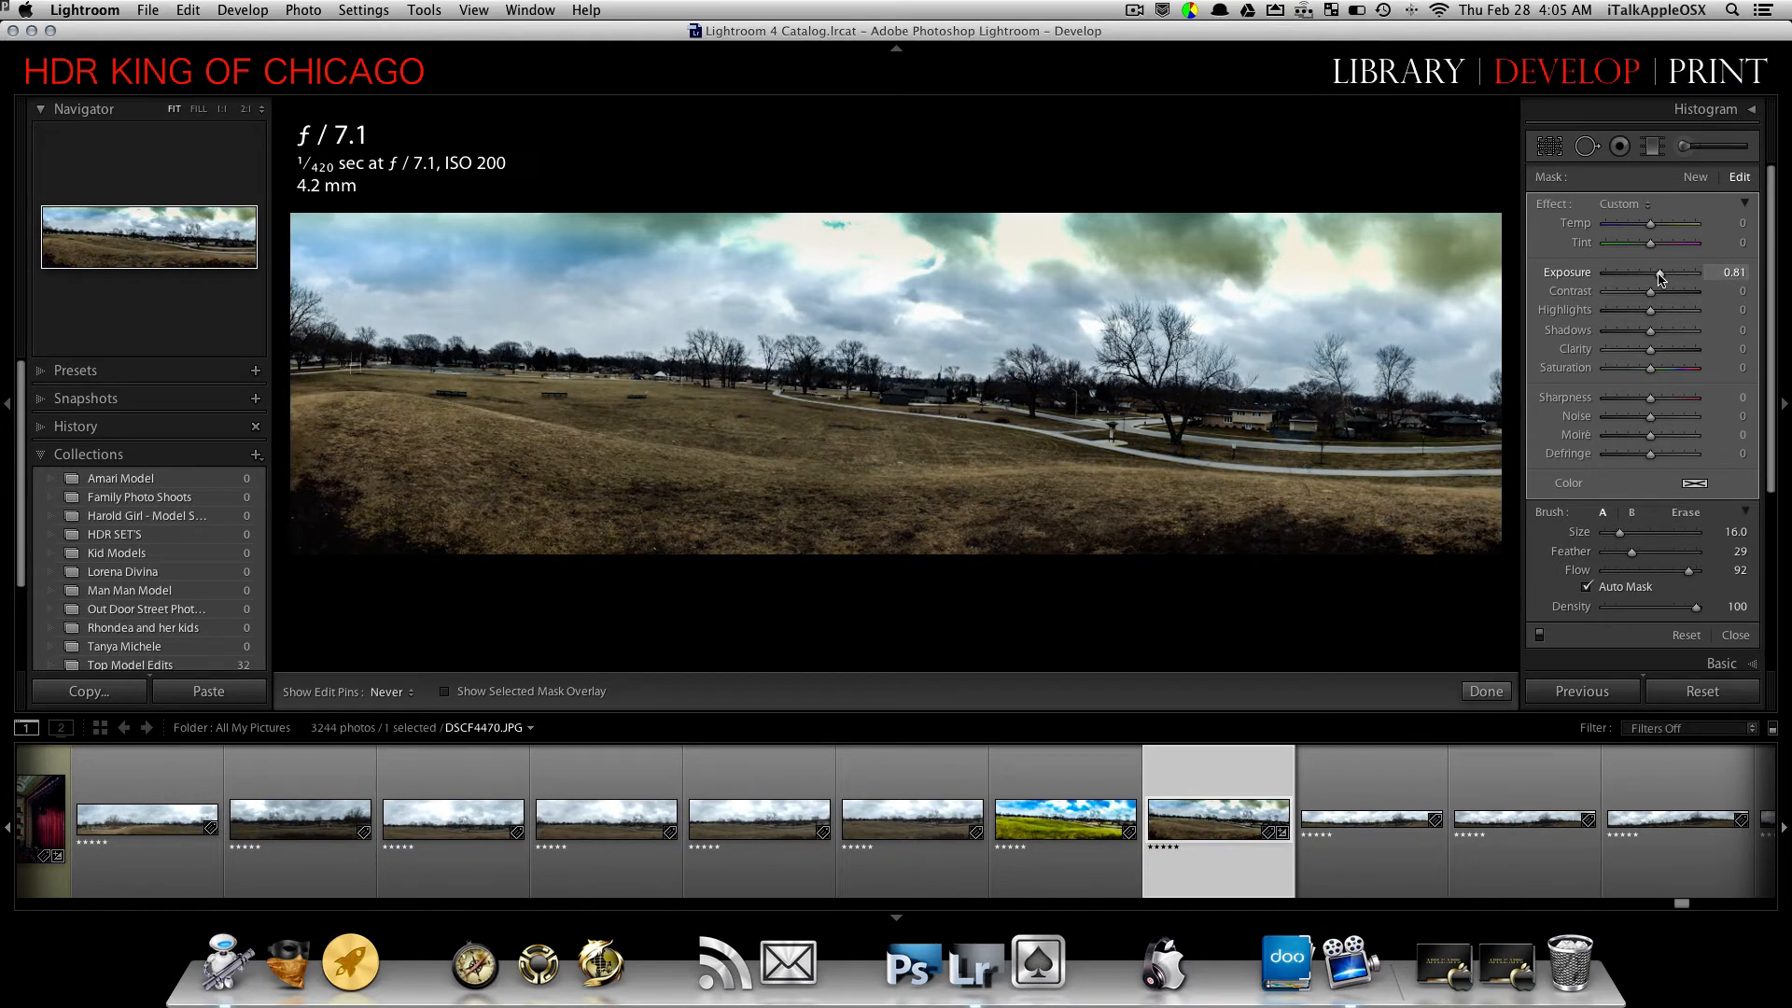
left_click_drag(1661, 277, 1657, 277)
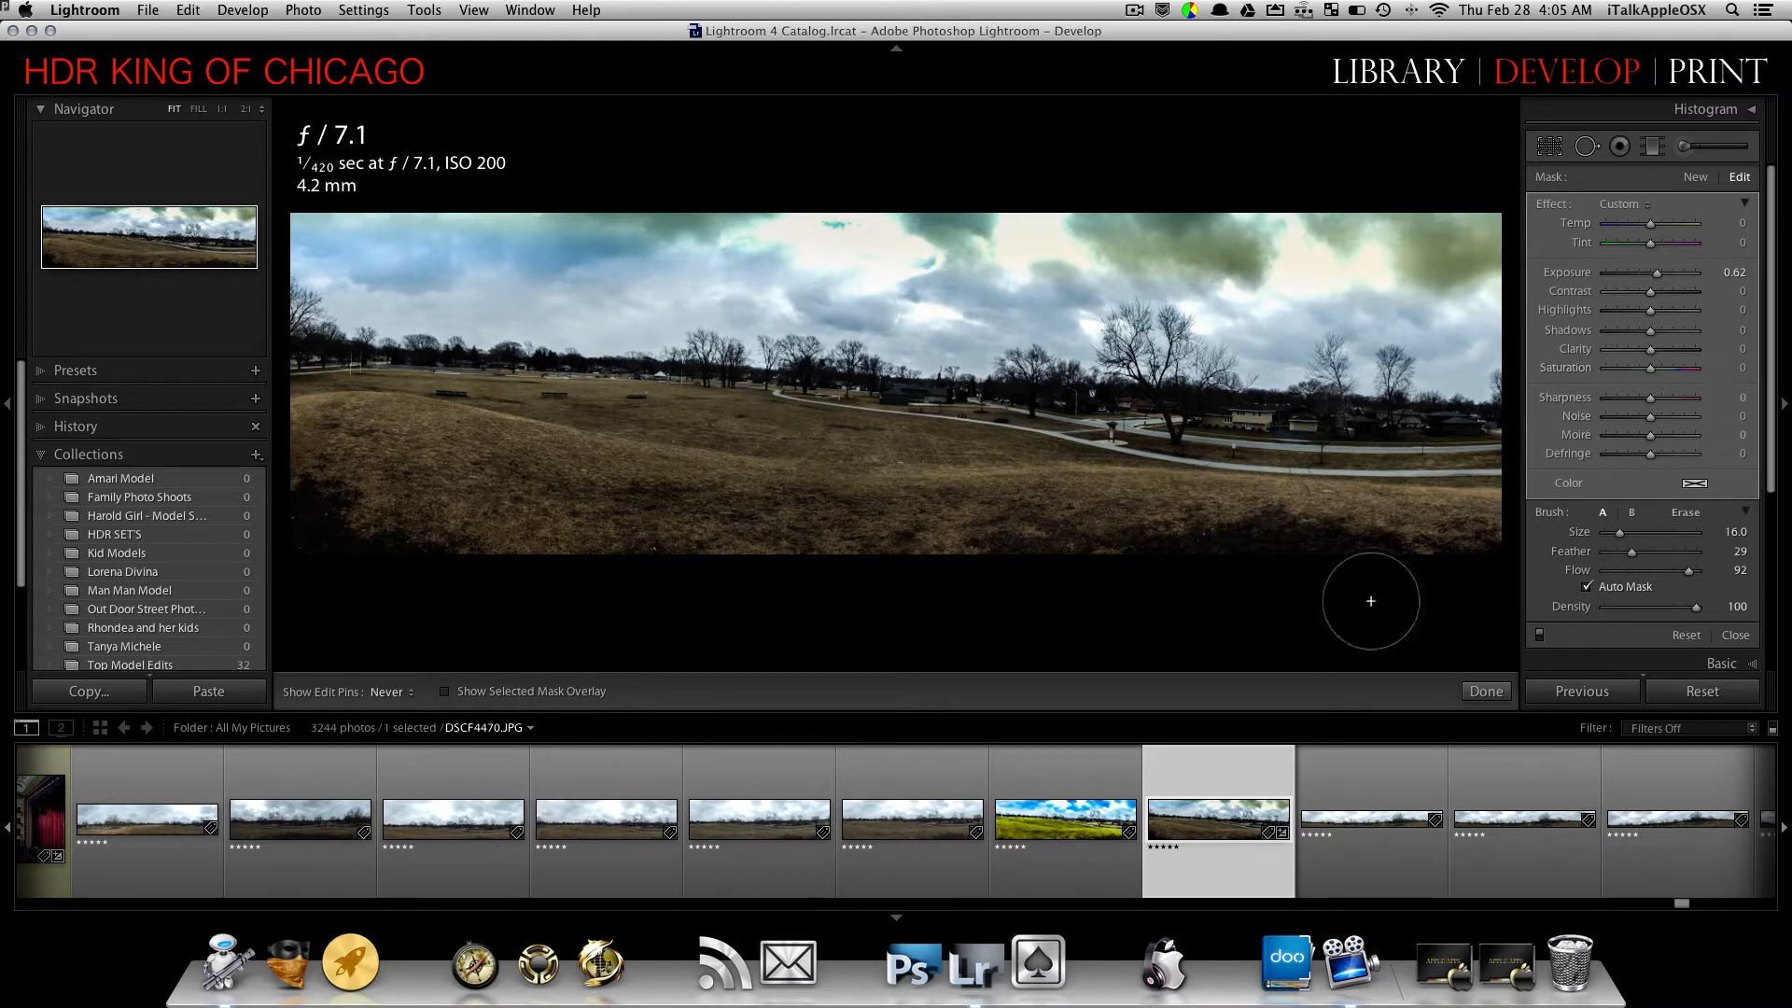
left_click(1482, 692)
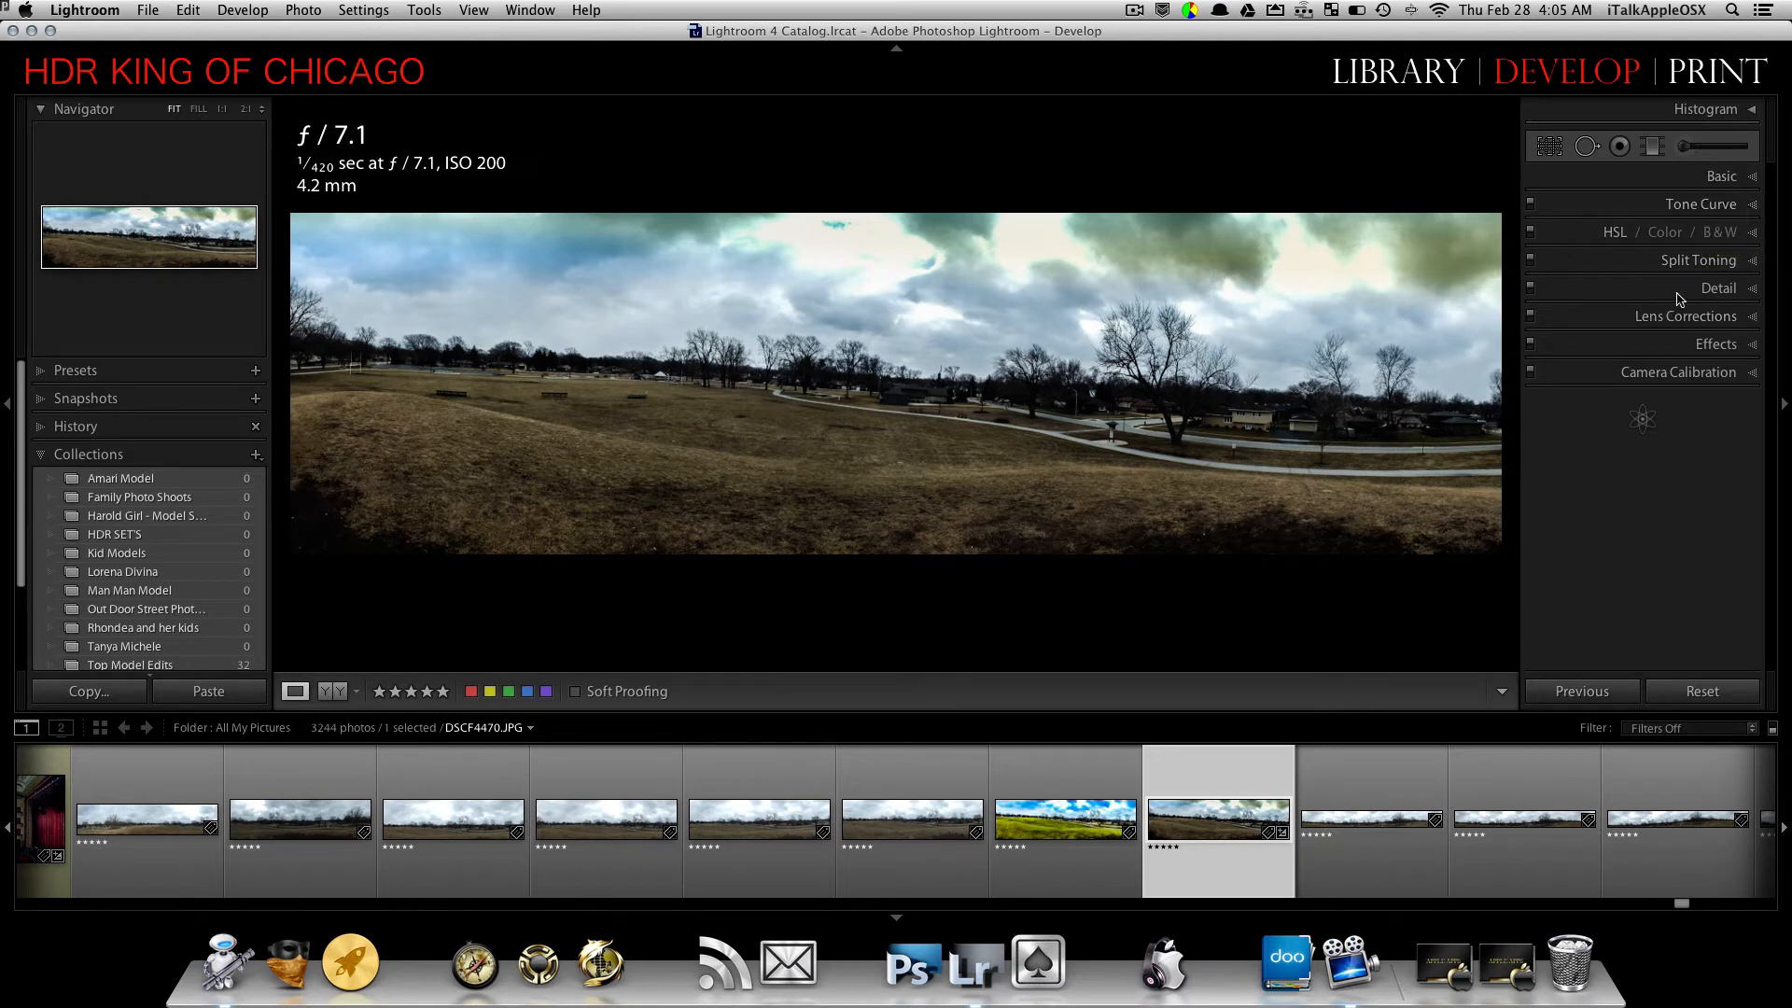
- Increase the orange and yellow saturation of the grass with the HSL targeted adjustment, and close the HSL adjustments
left_click(1753, 235)
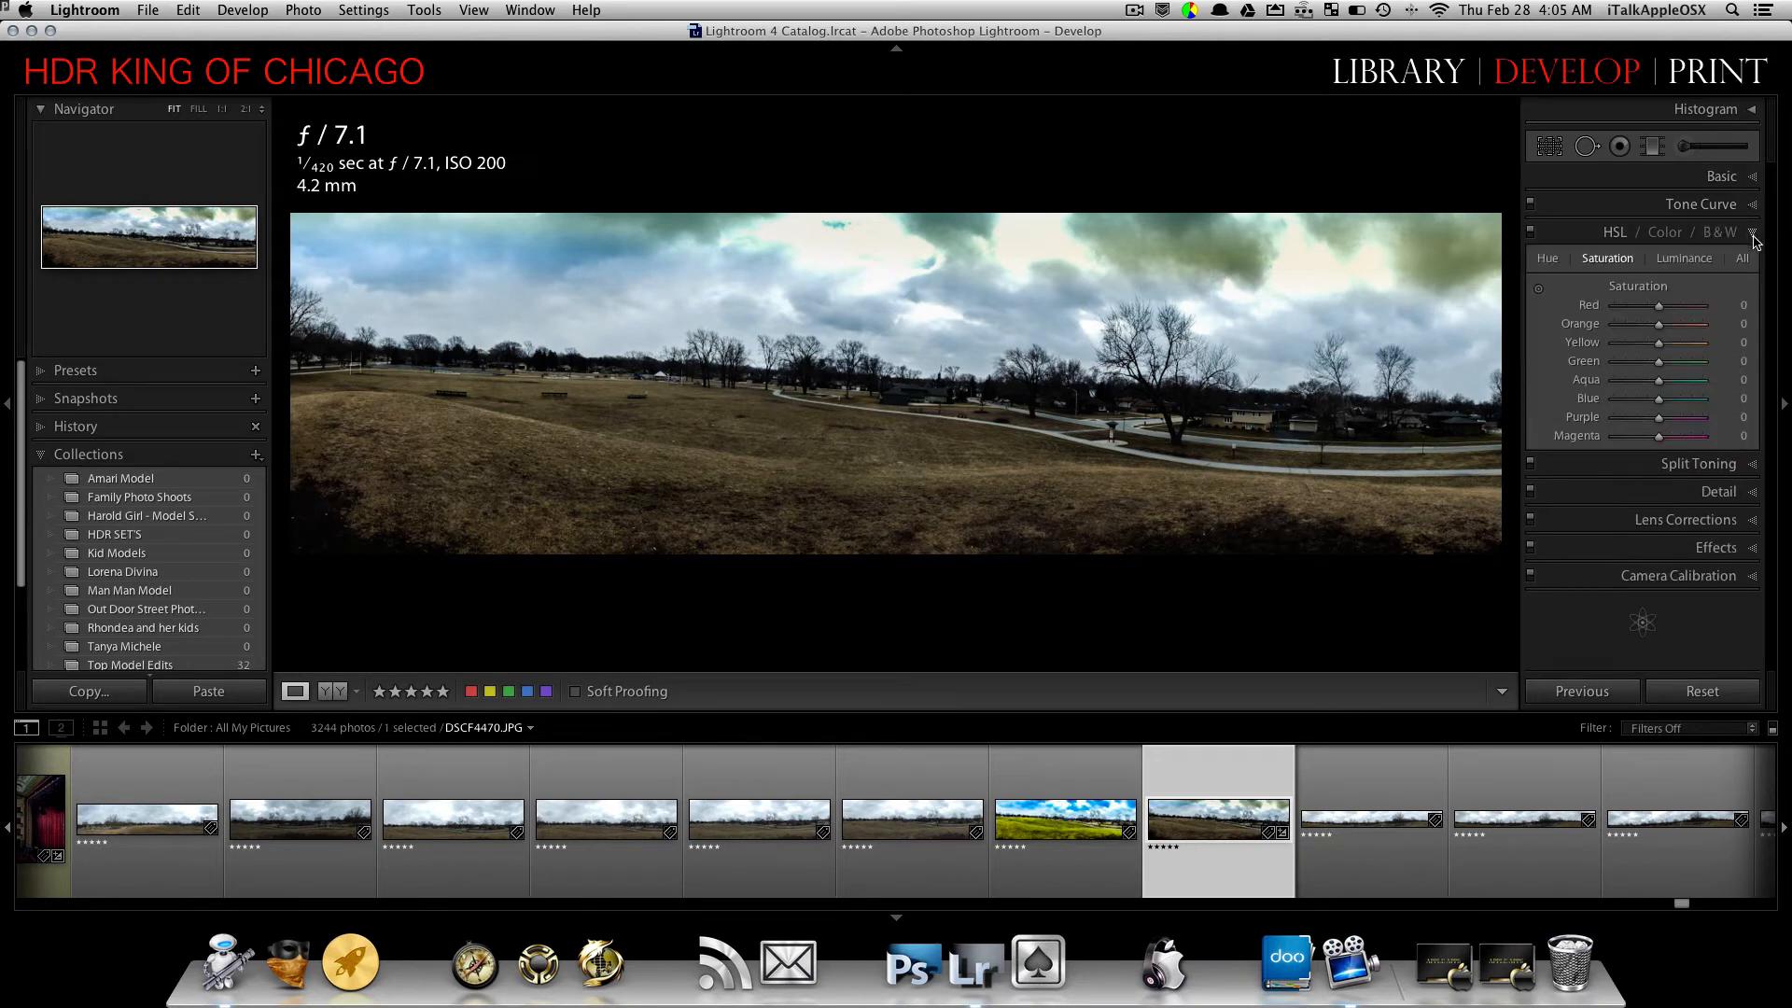
left_click(1616, 235)
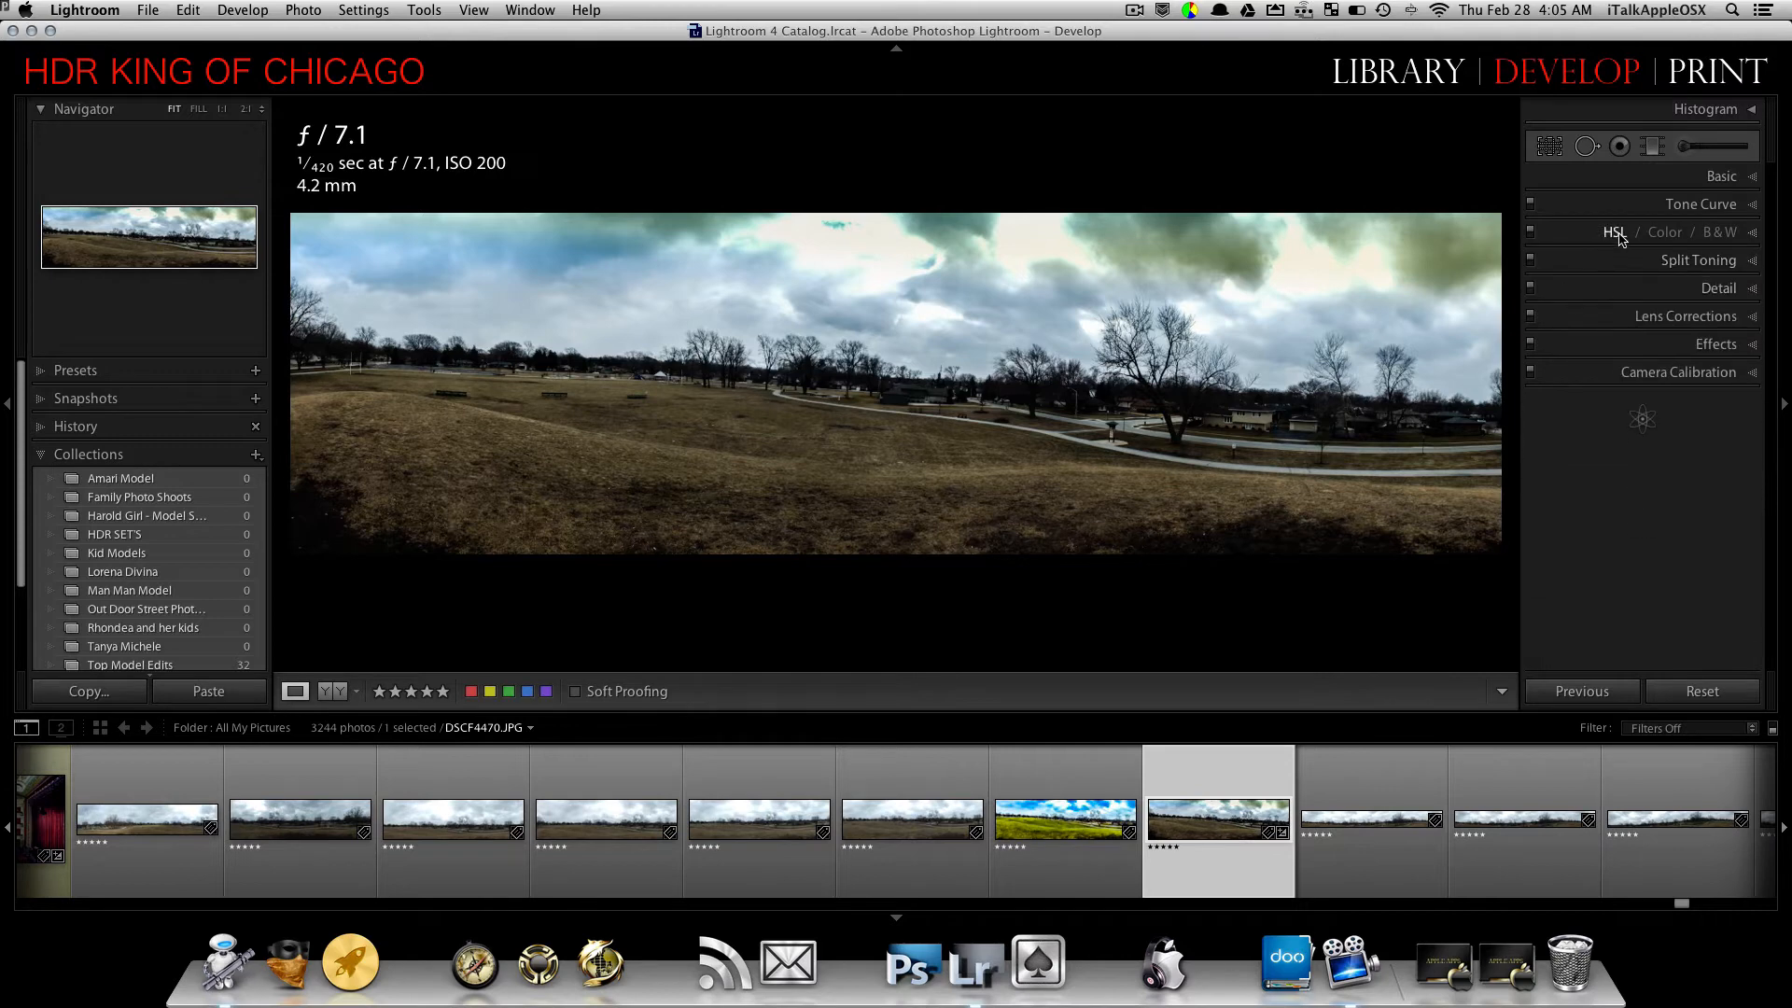
left_click(1753, 236)
left_click(1538, 288)
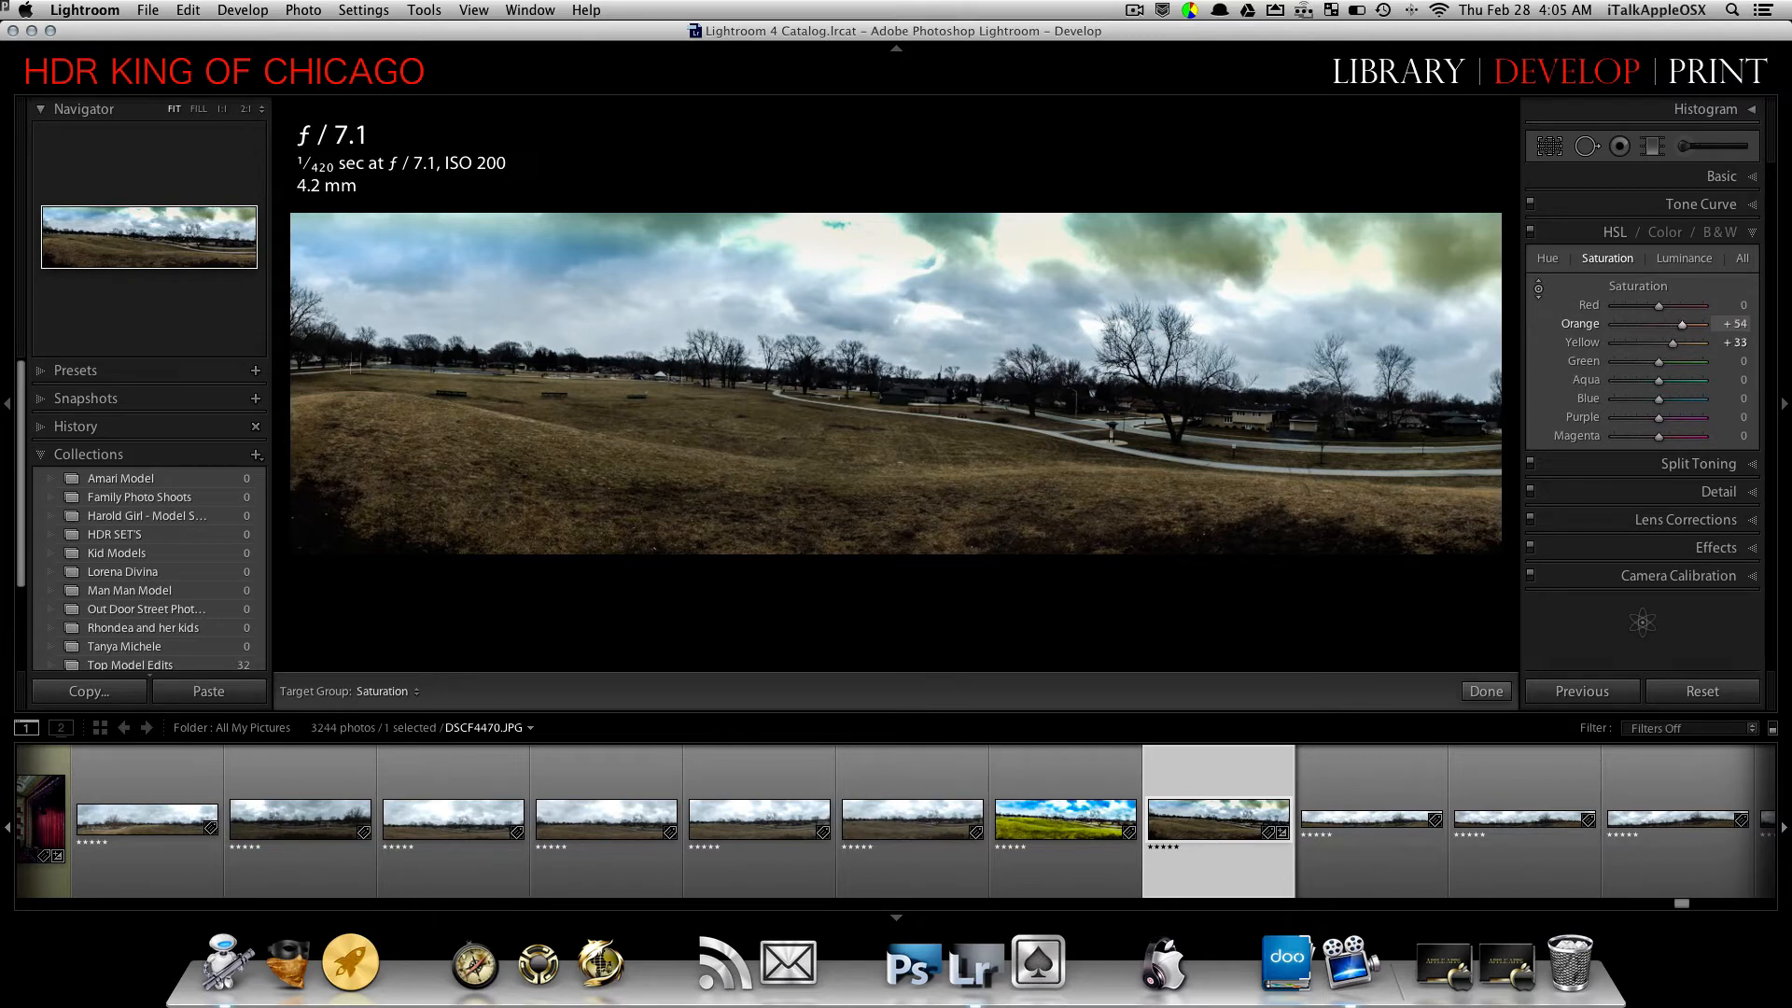
left_click_drag(896, 392, 896, 551)
left_click(1751, 234)
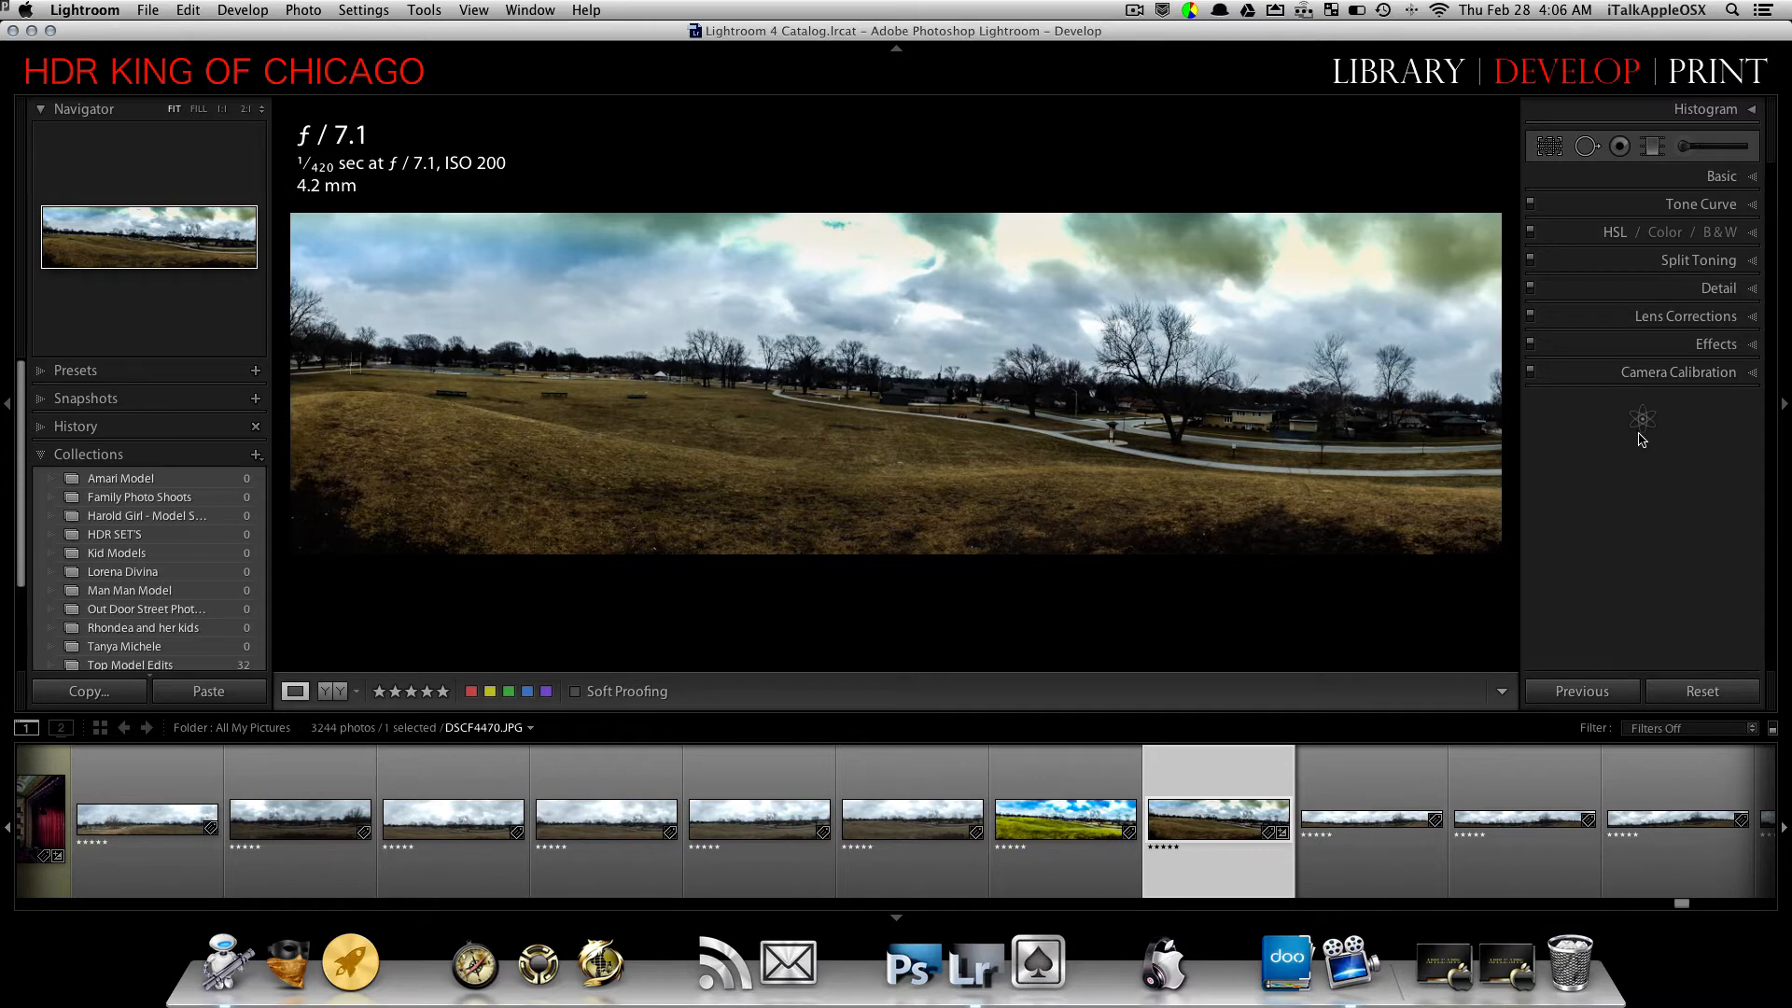
- Paint a new size 22 Temp brush adjustment over the foreground grass, and set Temp to -6, Tint to -63 and Exposure to -0.46
left_click(1682, 147)
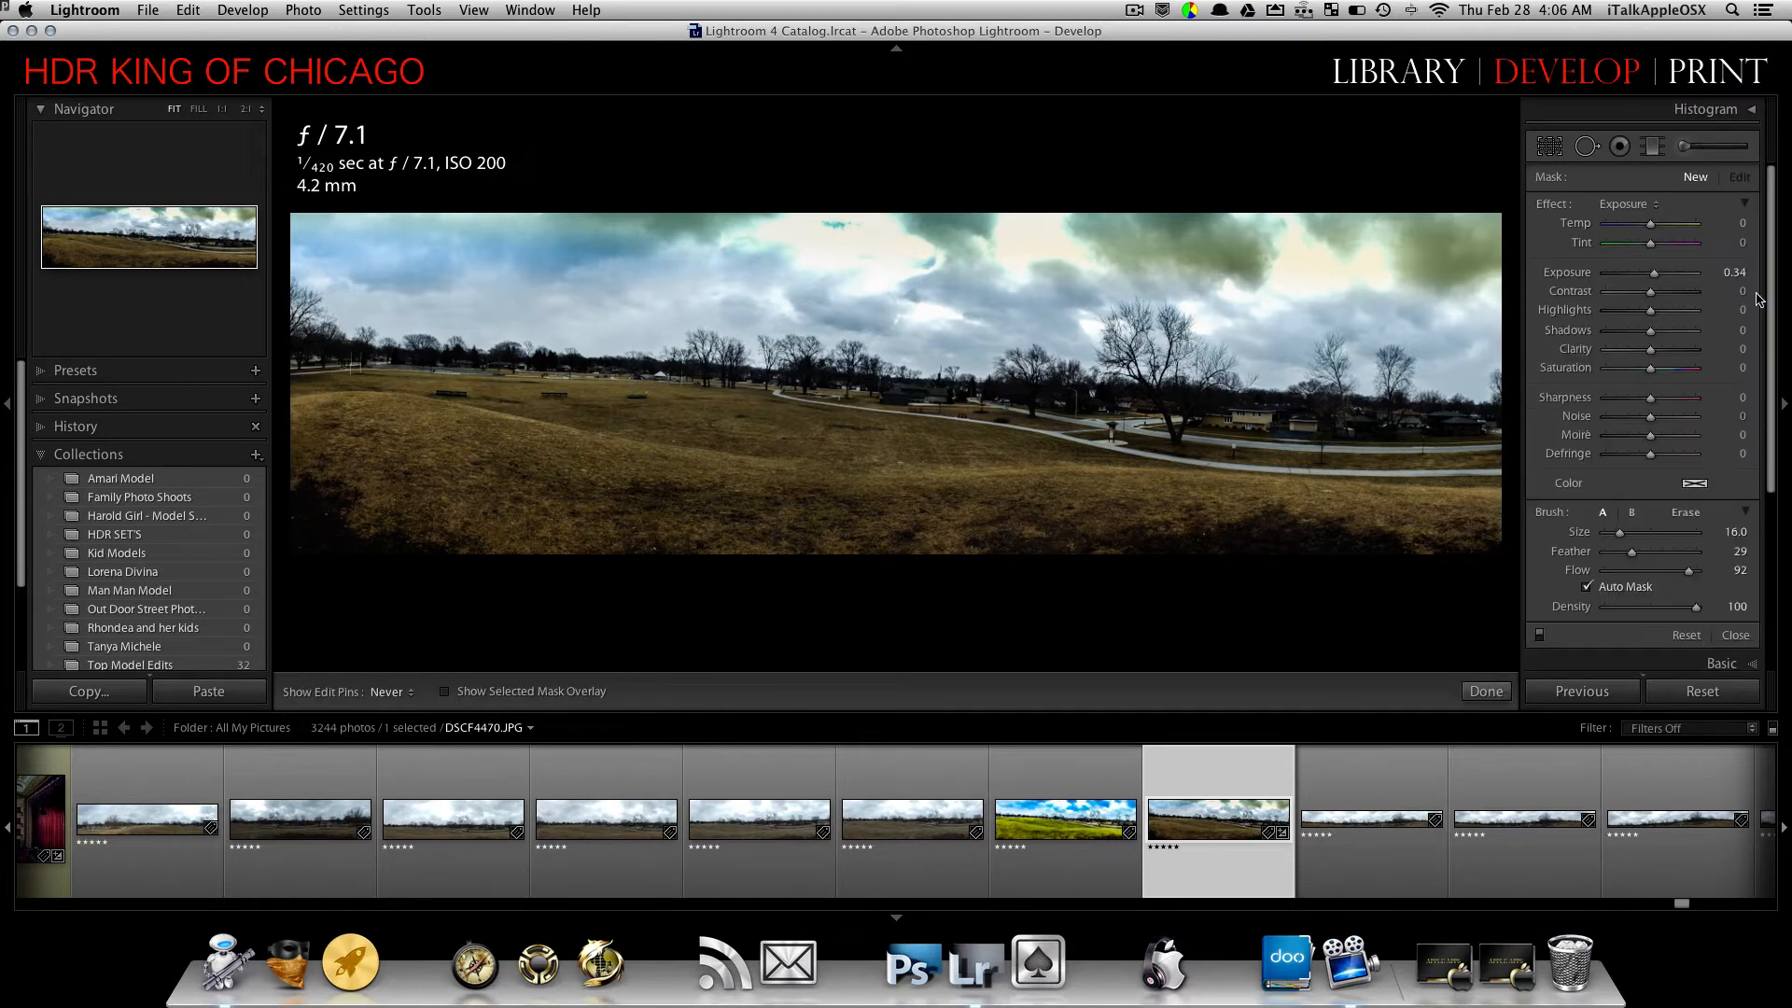
left_click(1655, 206)
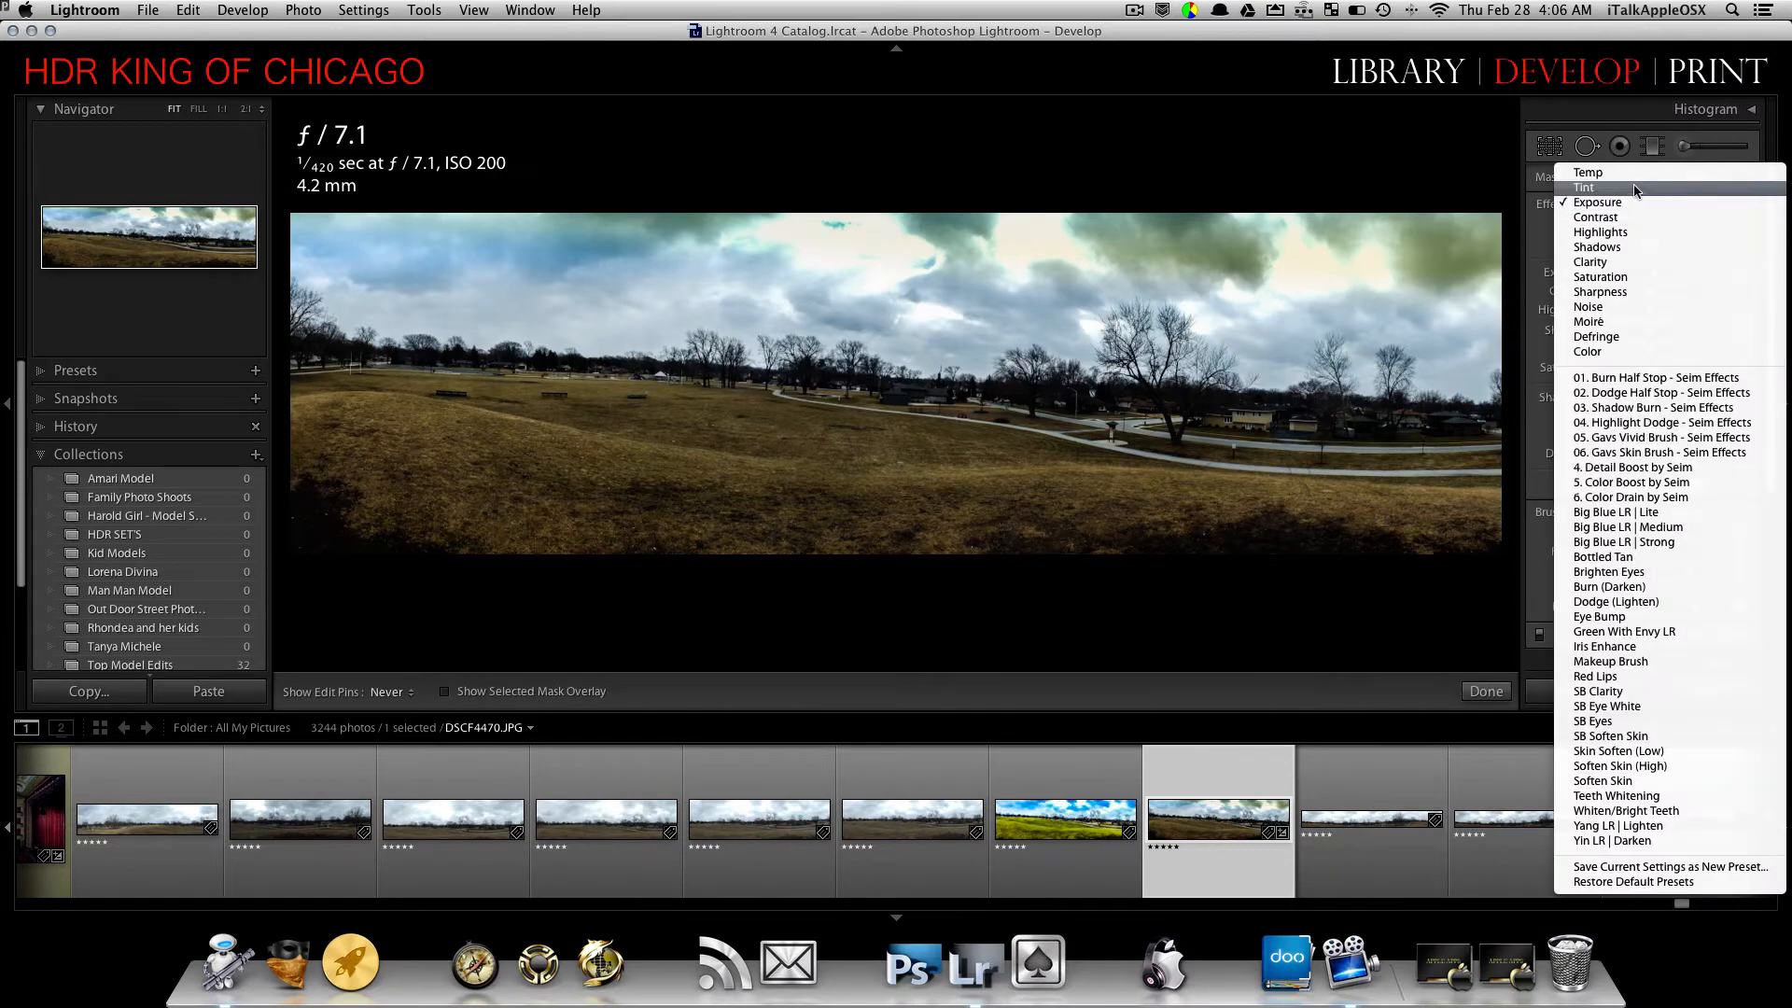
left_click(1626, 173)
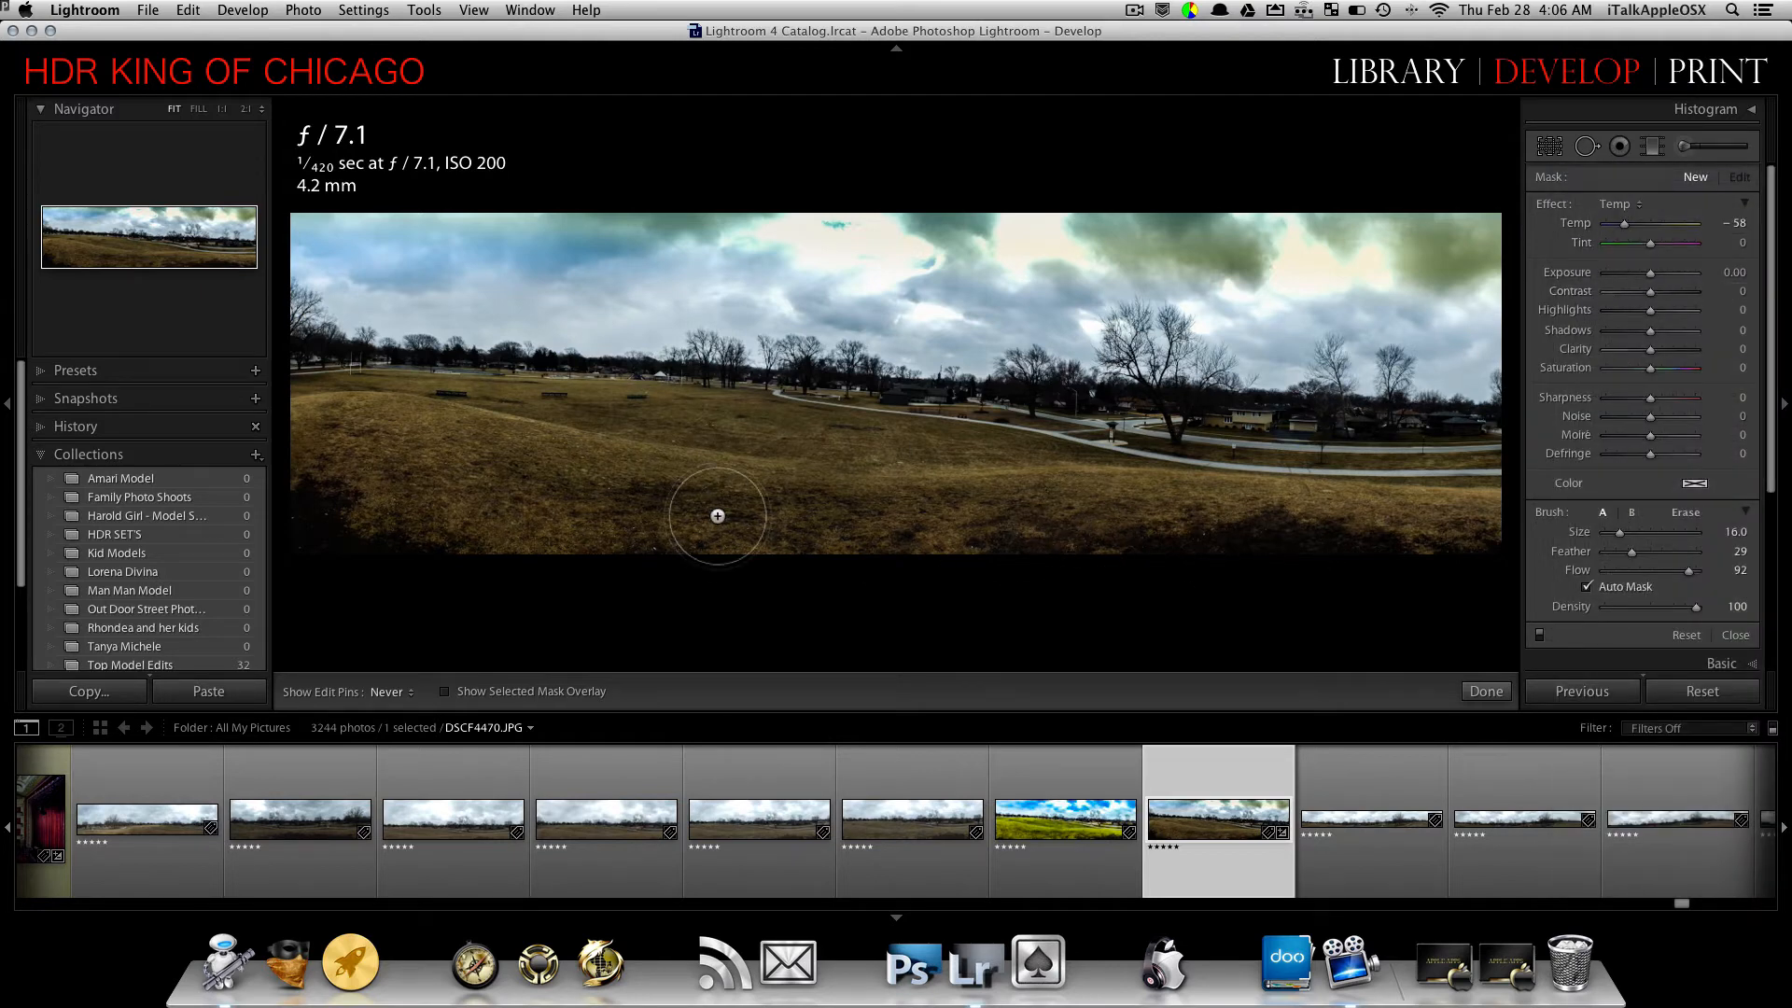
scroll(717, 516, "up", 5)
scroll(809, 508, "down", 2)
mouse_move(830, 505)
left_mouse_down()
mouse_move(853, 505)
mouse_move(509, 488)
mouse_move(560, 499)
left_mouse_up()
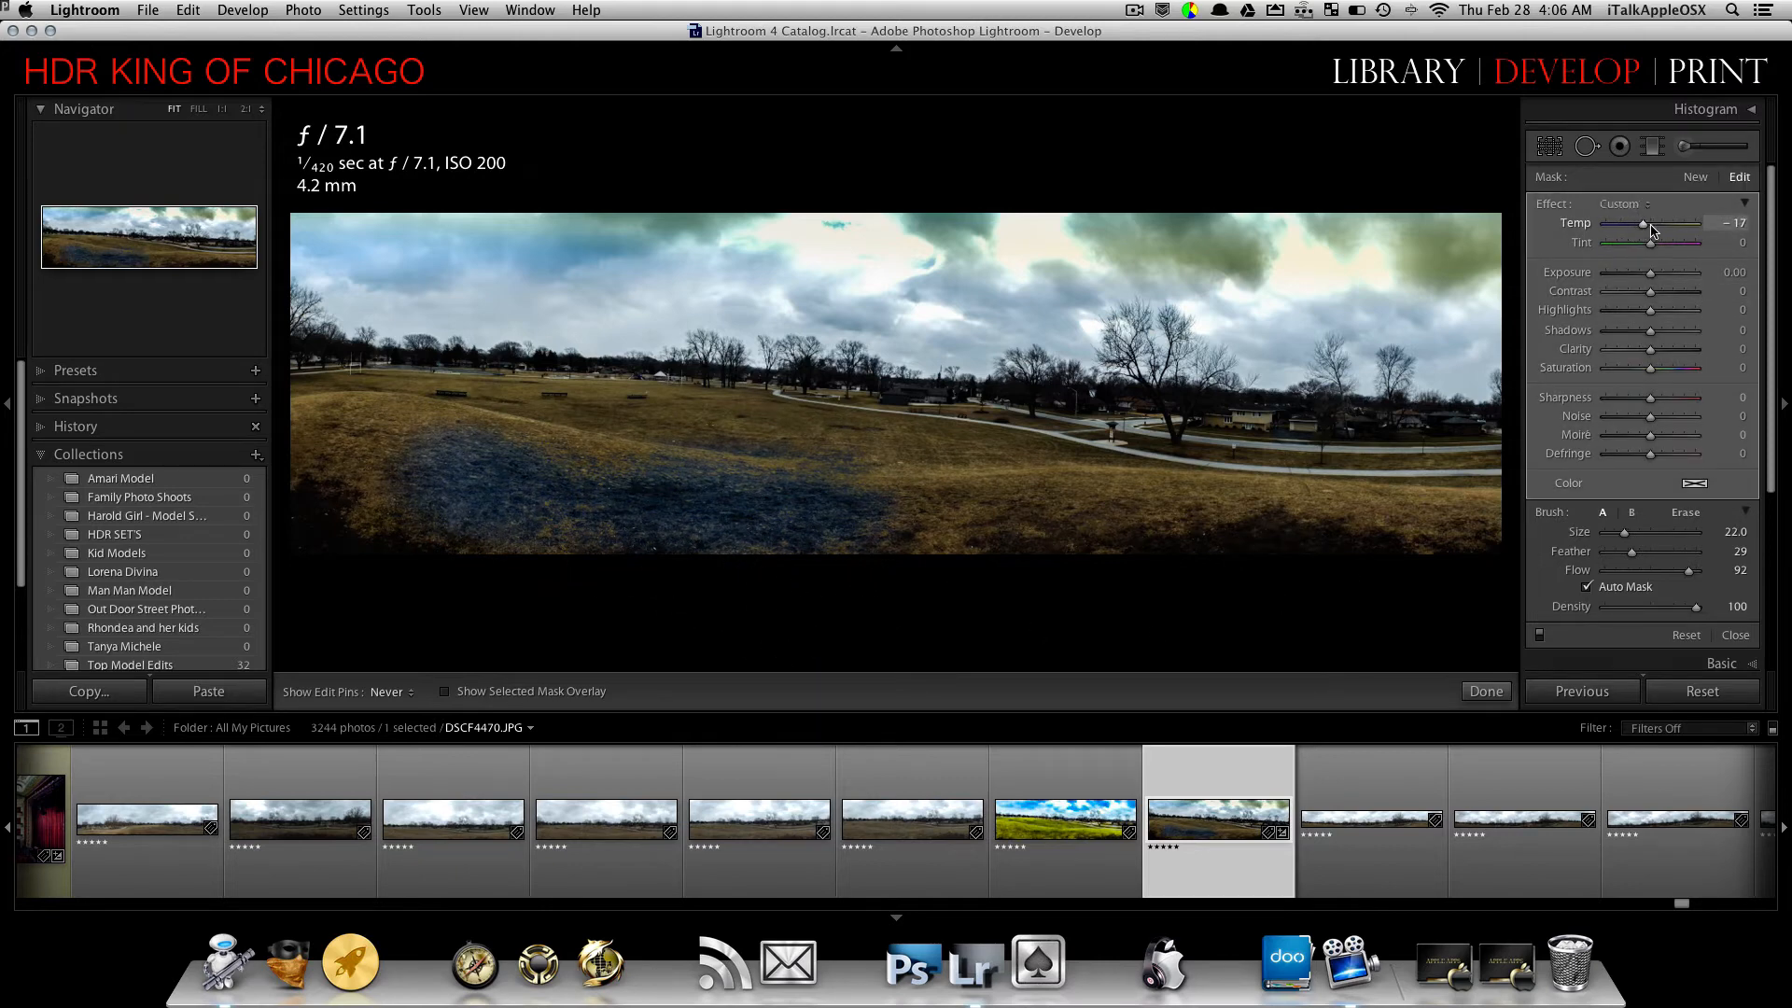
left_click_drag(1661, 225, 1667, 226)
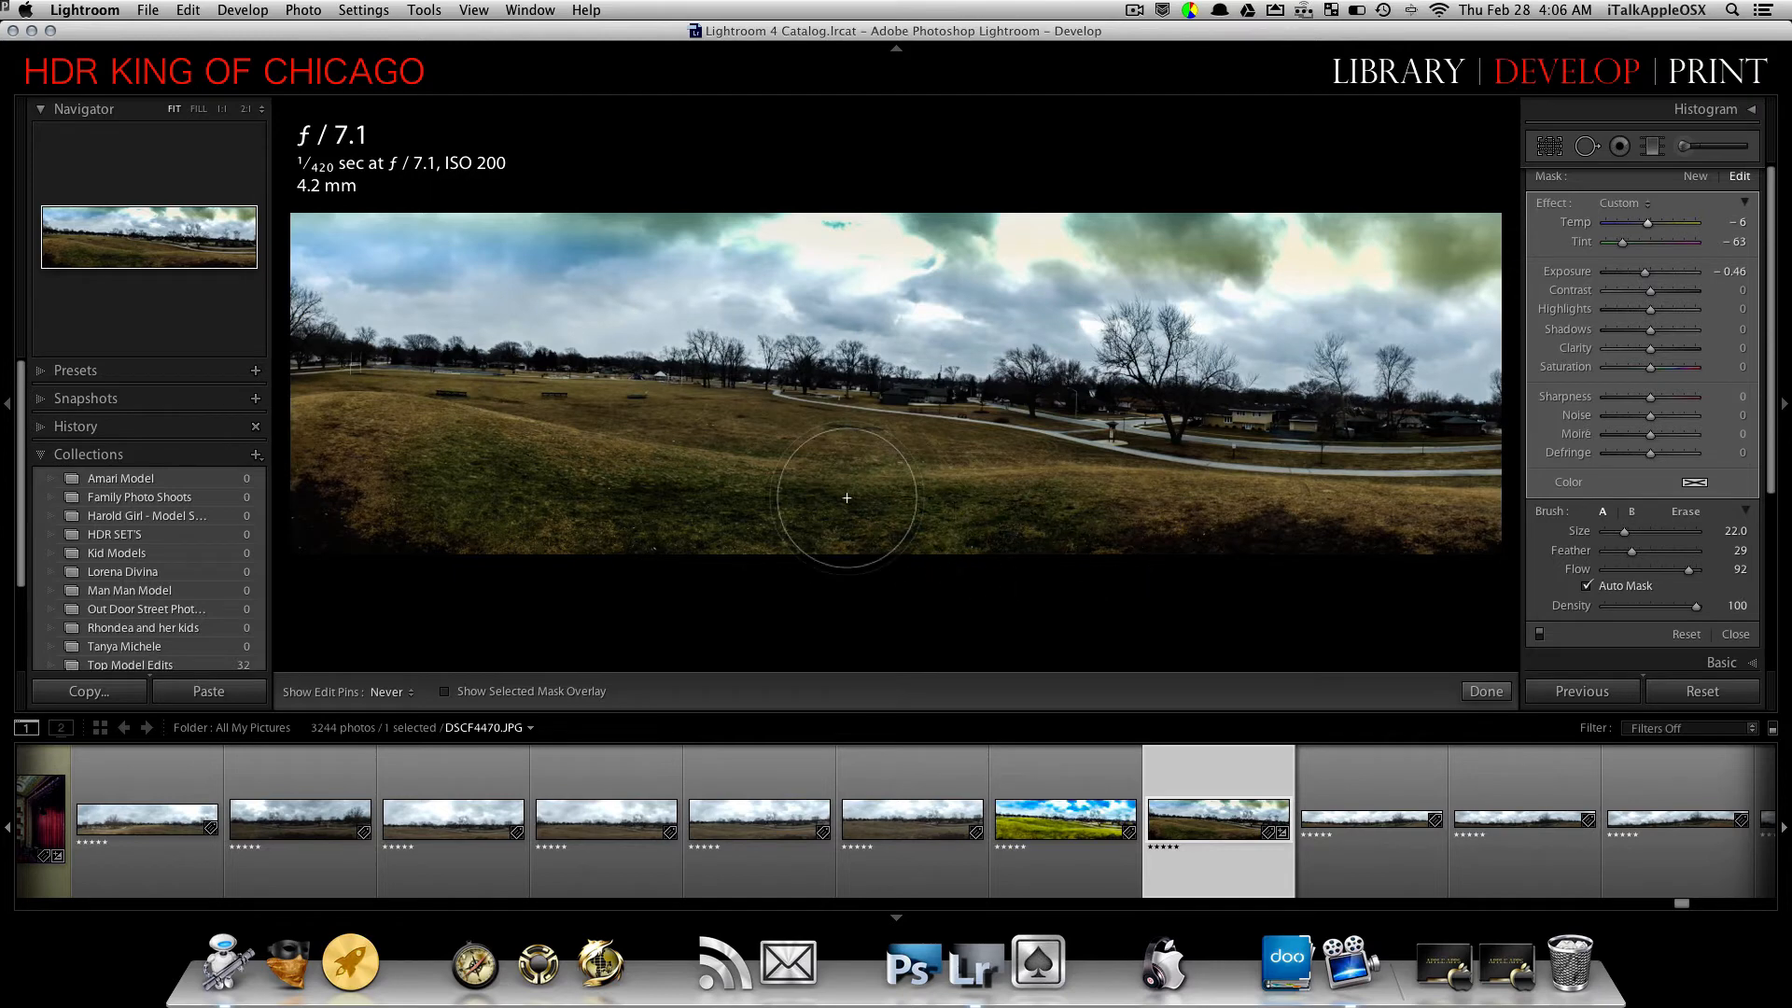
- Brush the green tint adjustment over the remaining brown grass up to the path and tree line, using brush sizes 22, 12 and 8
mouse_move(408, 474)
left_mouse_down()
mouse_move(454, 473)
mouse_move(340, 437)
mouse_move(562, 501)
mouse_move(335, 434)
mouse_move(322, 465)
mouse_move(396, 473)
left_mouse_up()
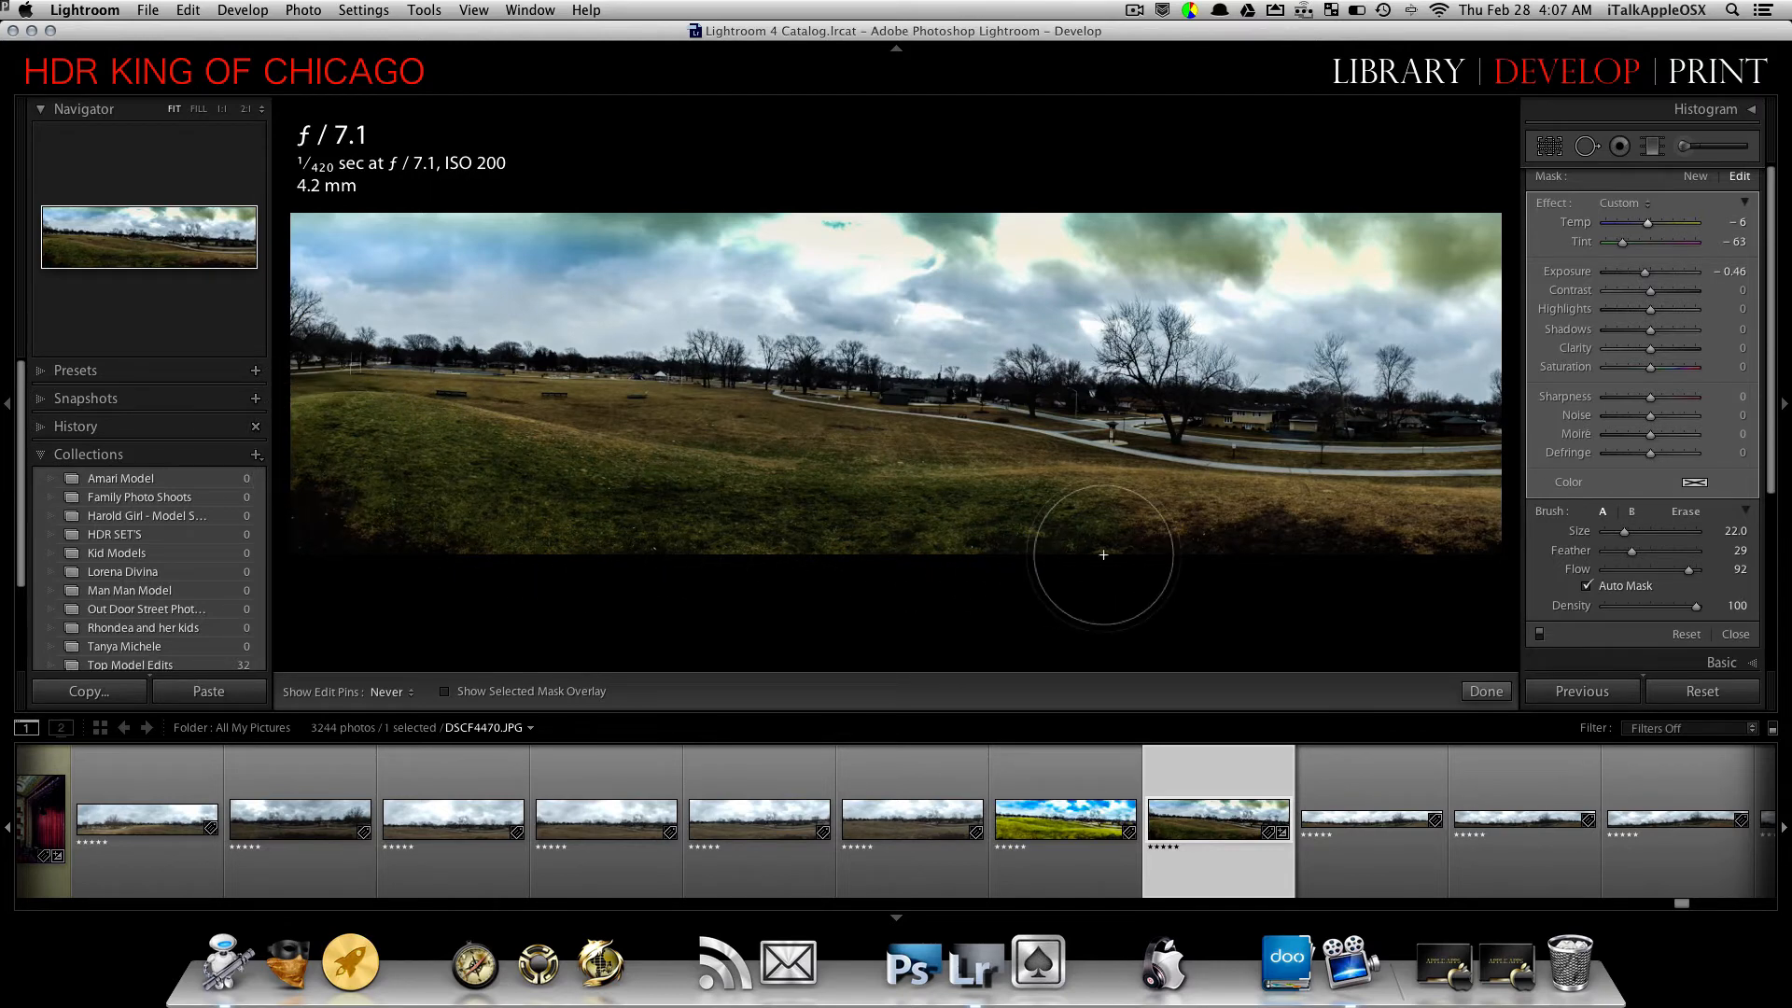
scroll(982, 495, "down", 5)
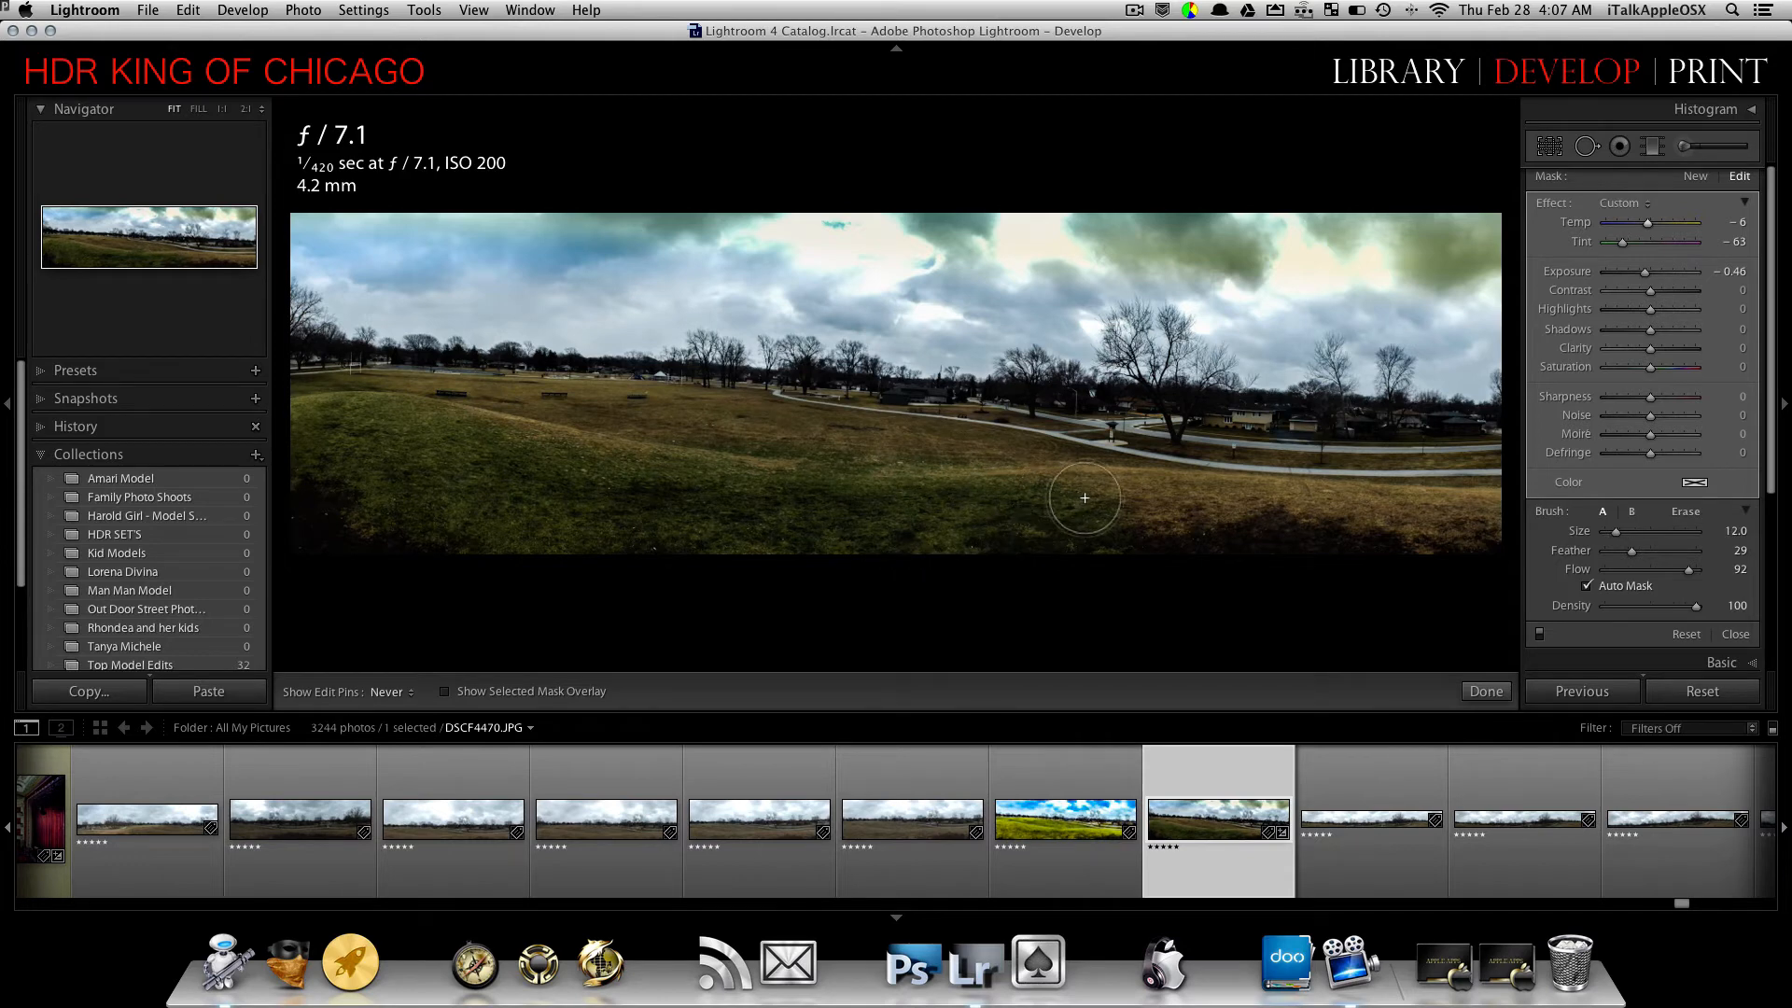
mouse_move(1084, 498)
left_mouse_down()
mouse_move(1414, 526)
mouse_move(1495, 524)
mouse_move(1400, 501)
mouse_move(1432, 498)
mouse_move(1302, 499)
mouse_move(1496, 508)
mouse_move(931, 485)
mouse_move(961, 481)
mouse_move(317, 404)
mouse_move(465, 394)
mouse_move(302, 390)
mouse_move(823, 440)
left_mouse_up()
scroll(825, 437, "down", 3)
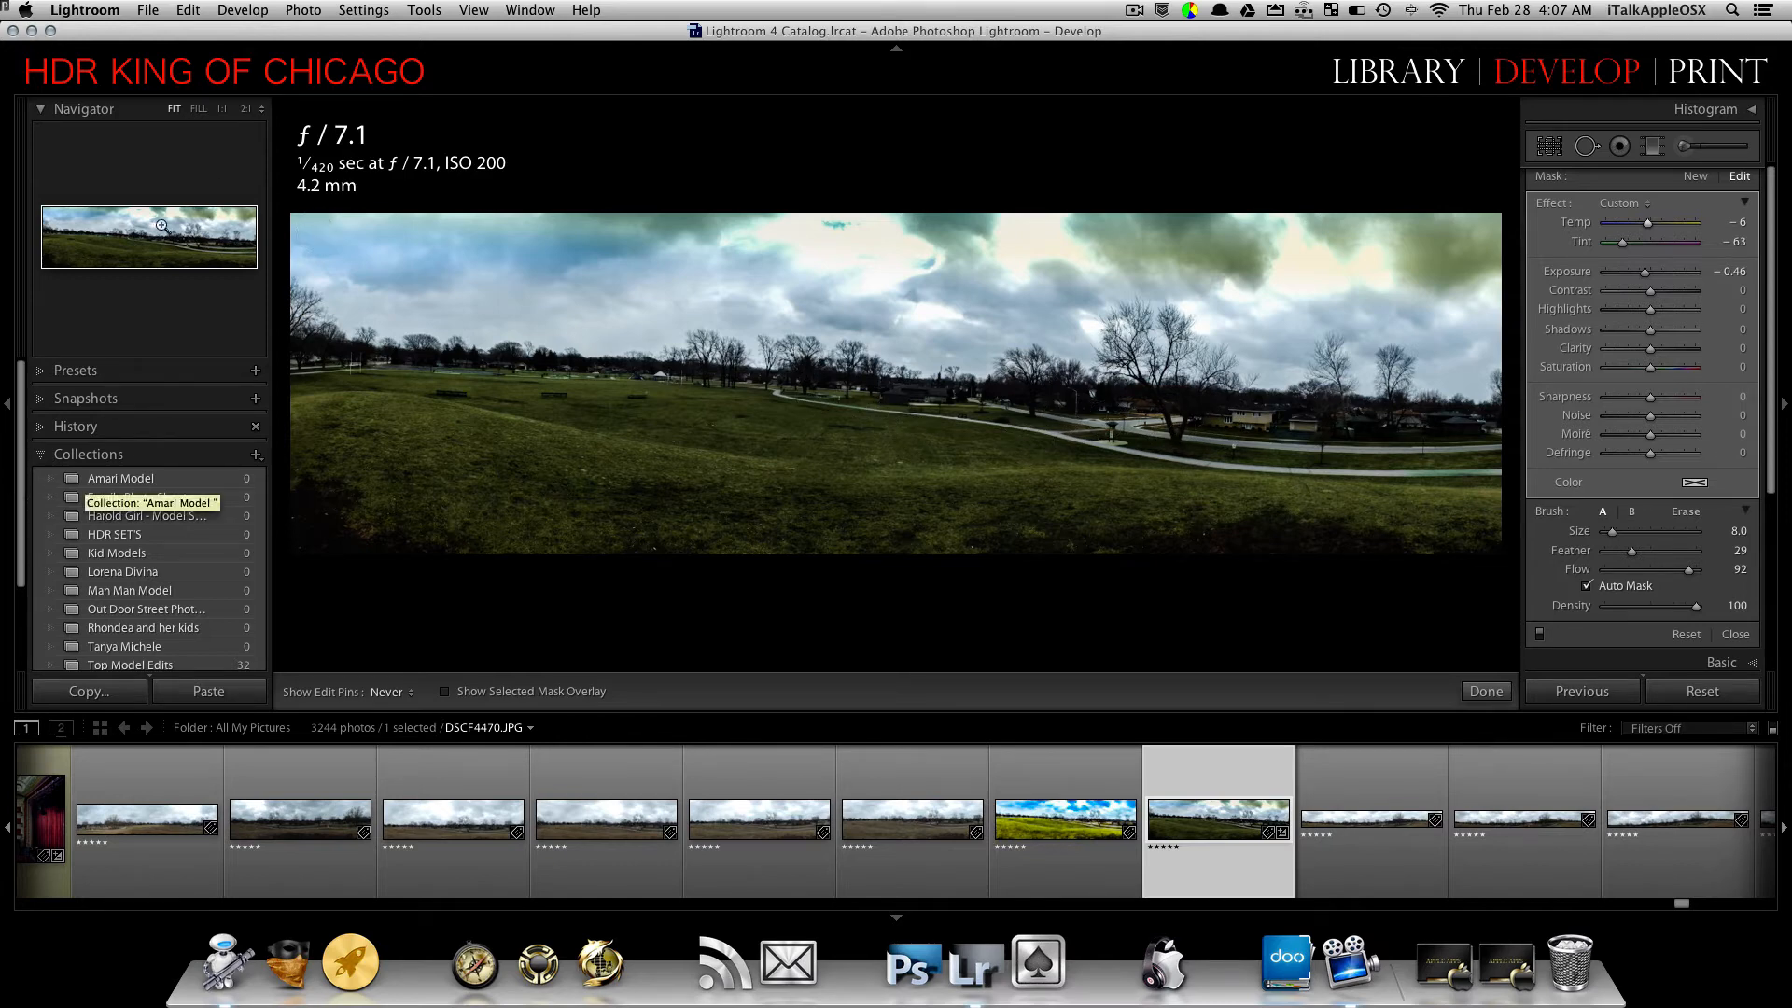
- Show the mask overlay and paint in the unmasked grass patches along the photo's lower left and lower right edges
key("o")
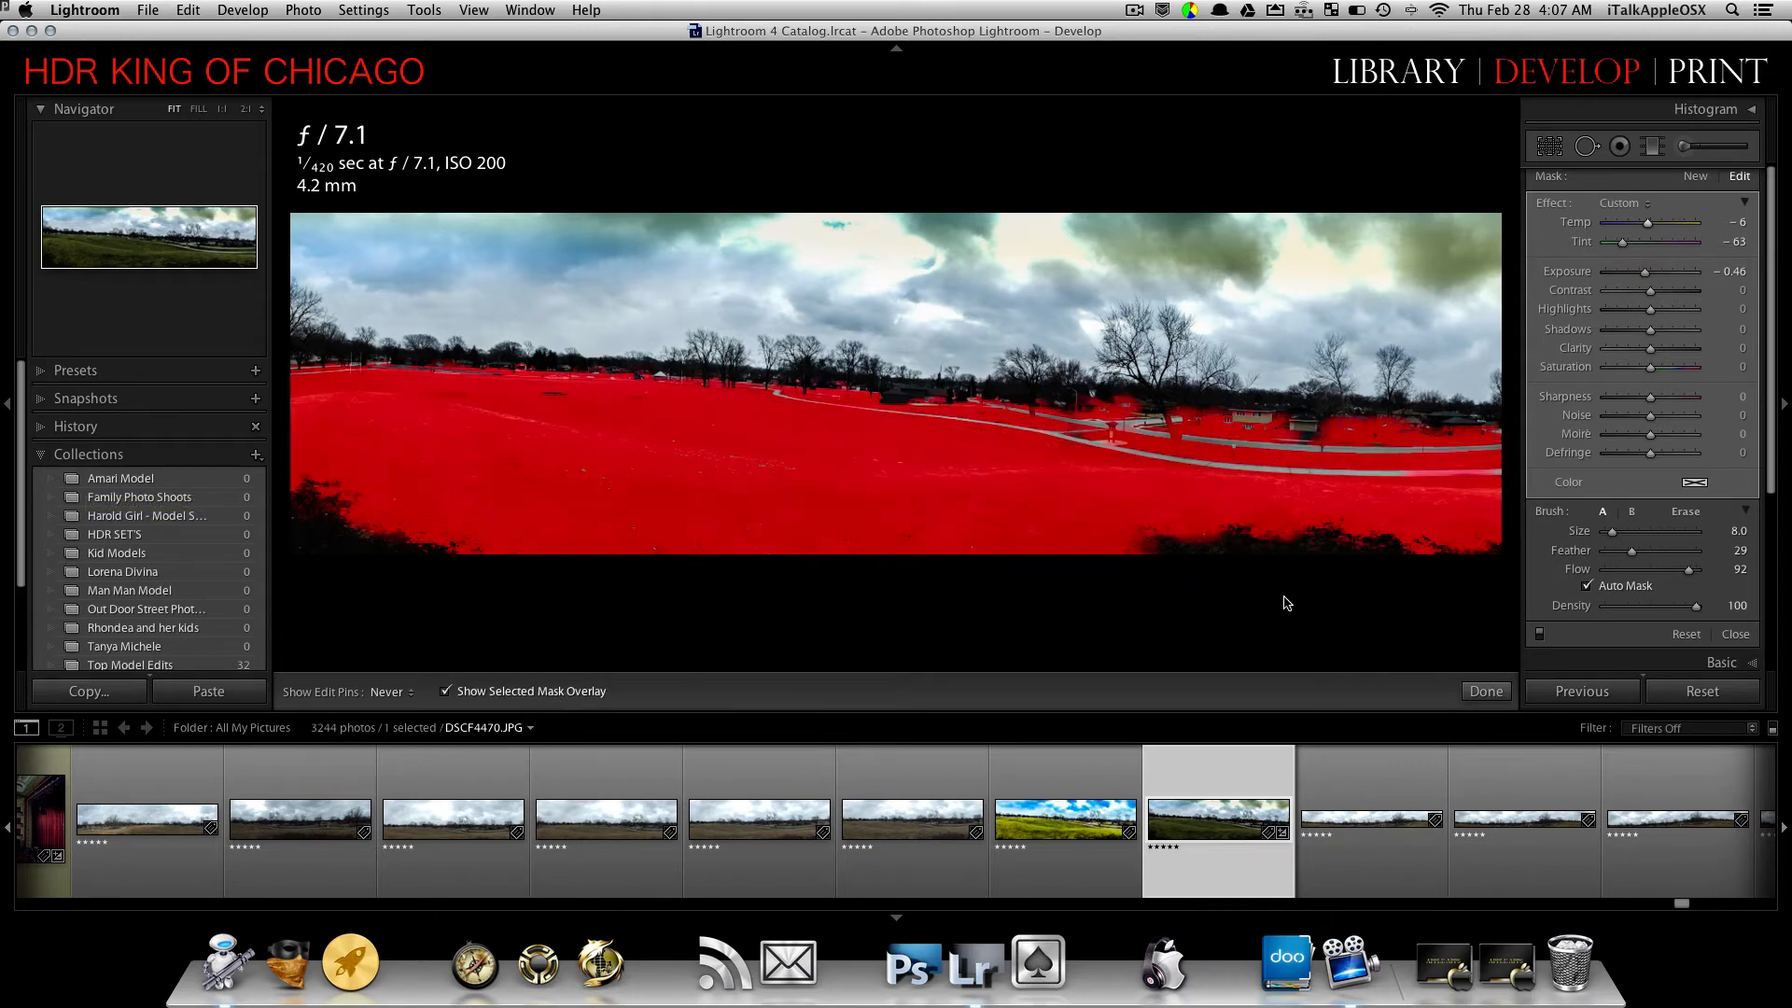
key("bracketright")
left_click_drag(1159, 547, 1483, 549)
left_click_drag(449, 565, 268, 522)
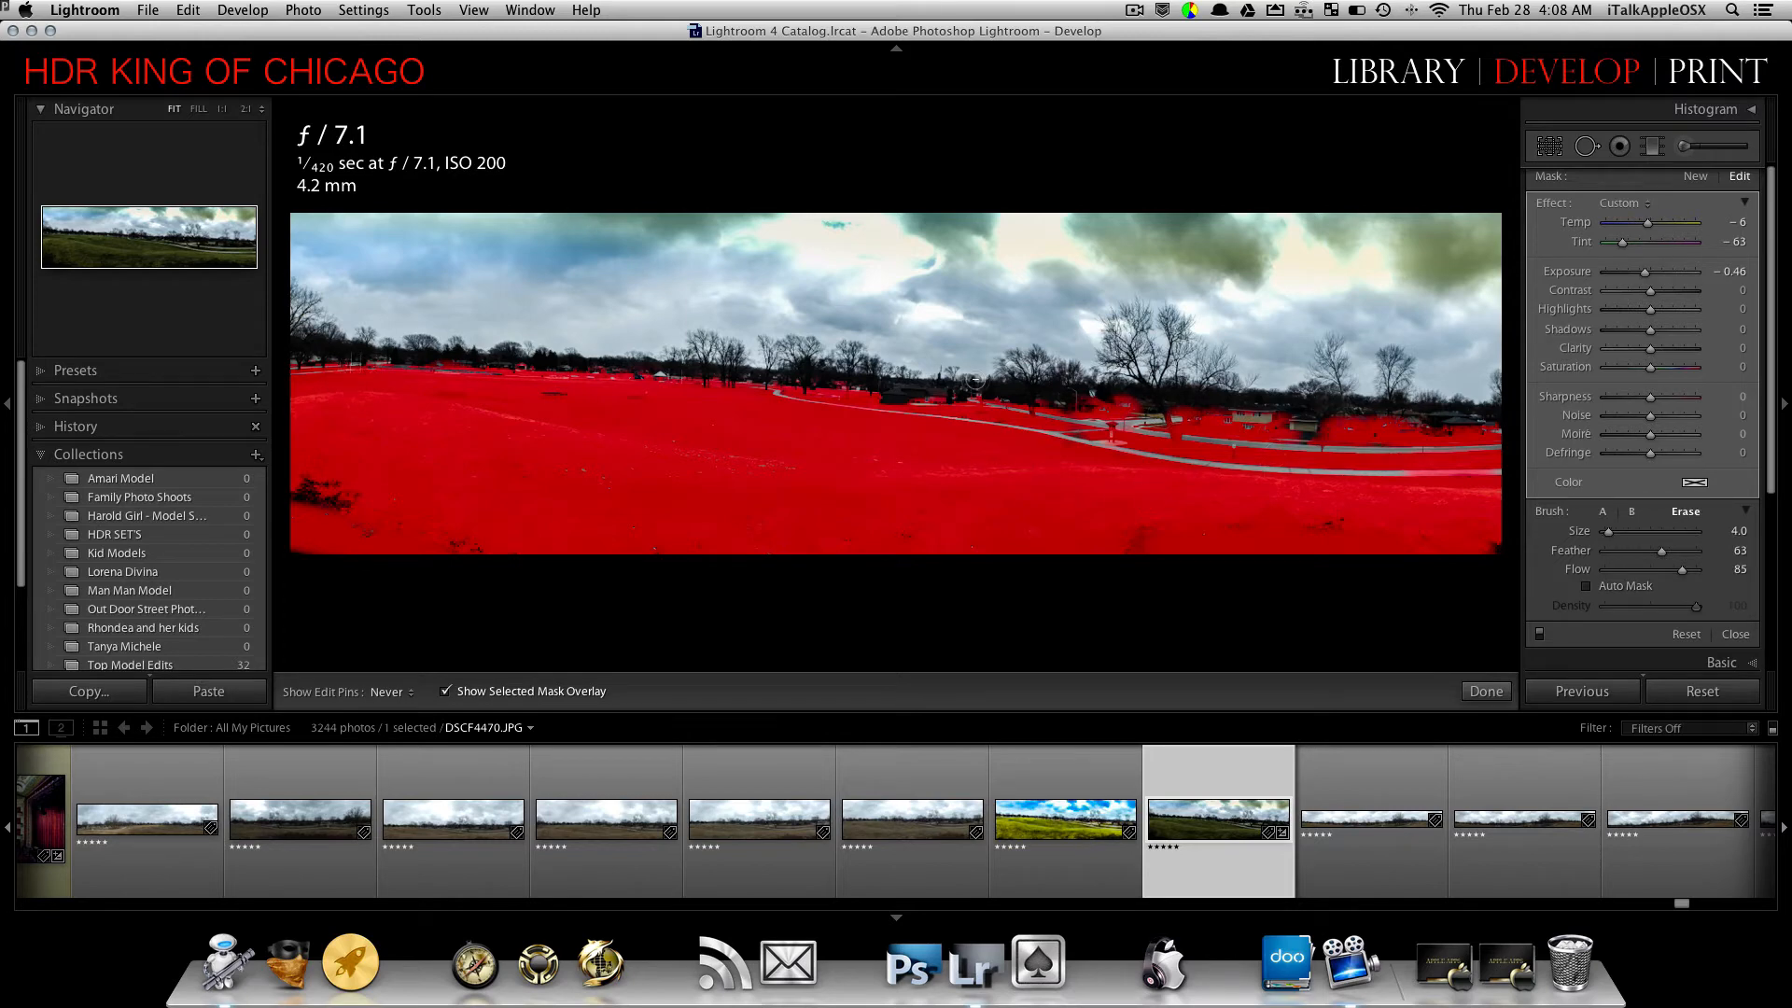
- Erase the mask from the houses behind the park sign at 2:1 zoom, using eraser sizes 15 and 11
left_click(186, 245)
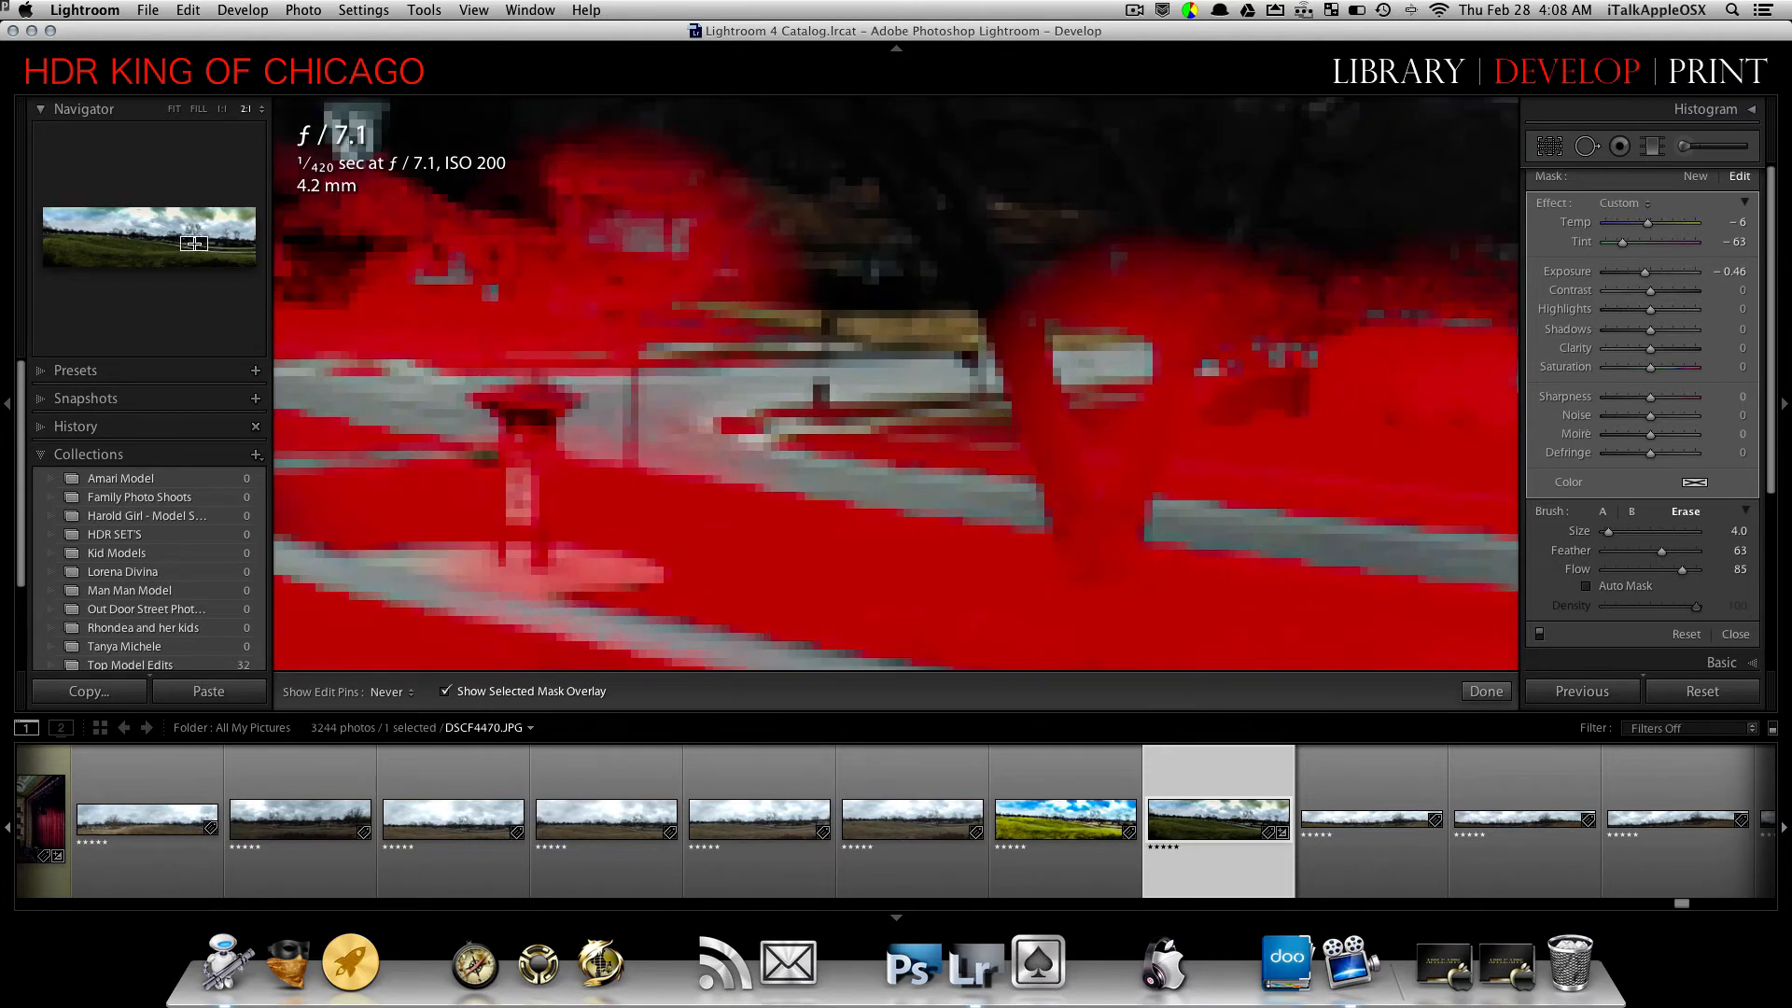
scroll(744, 245, "up", 2)
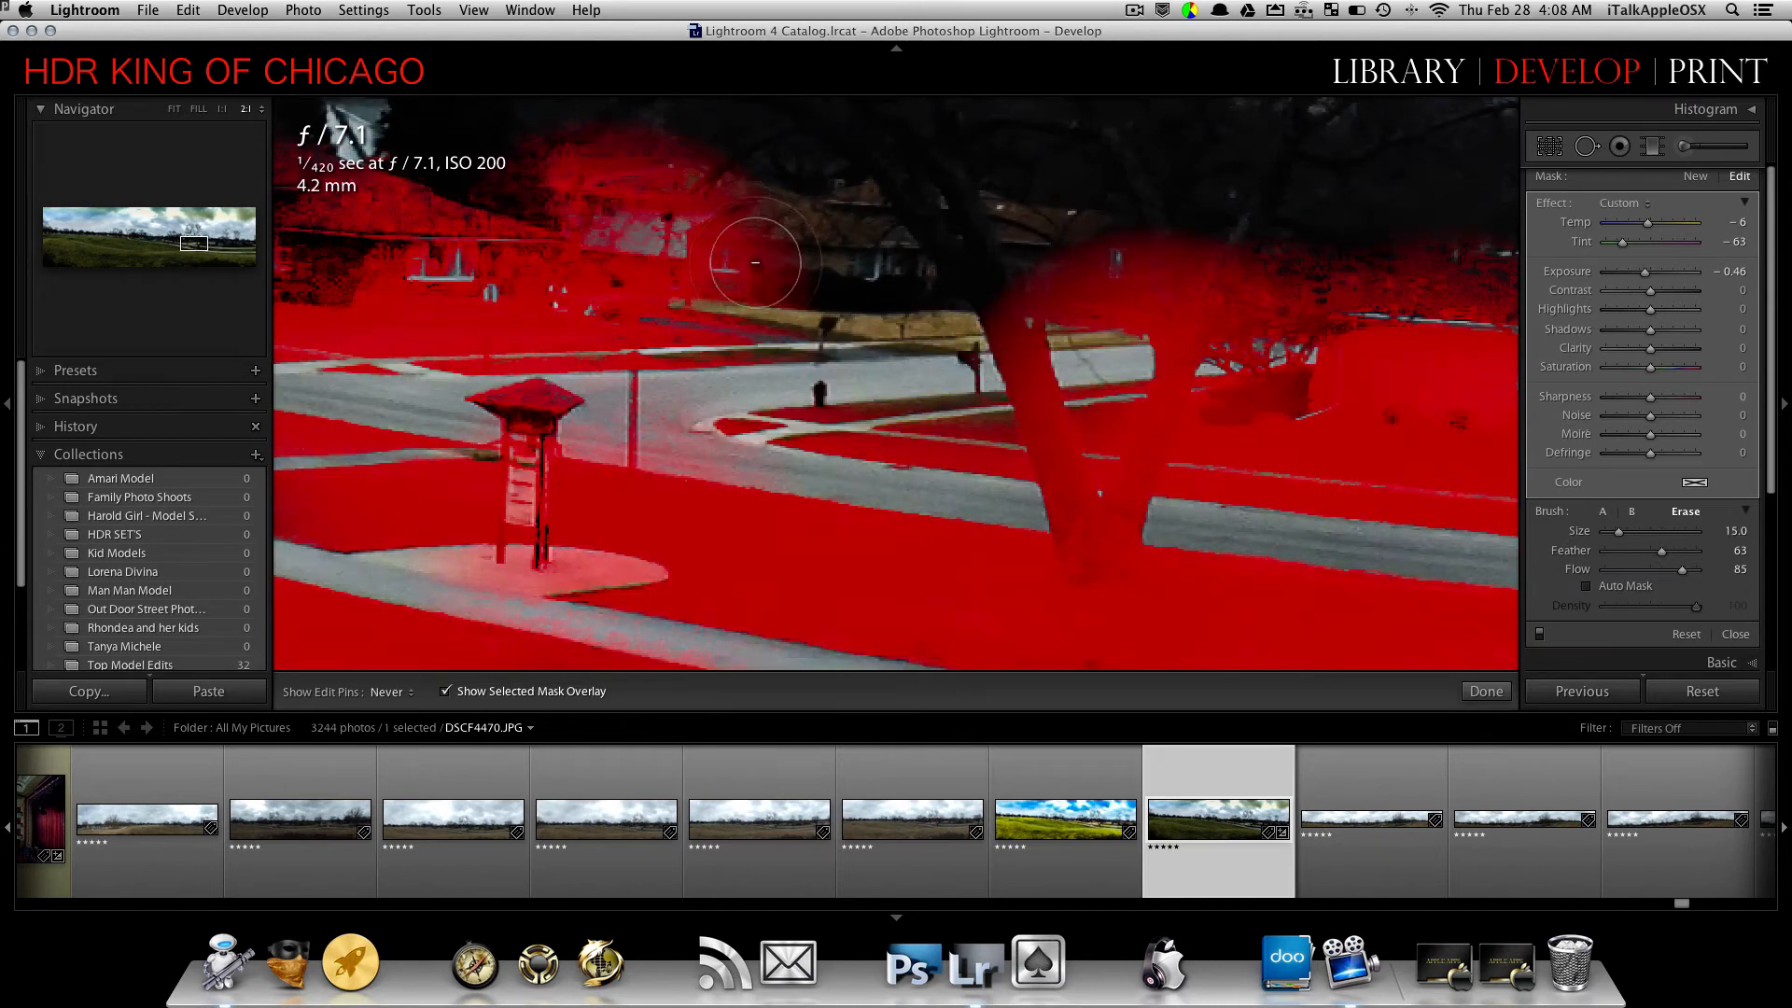
mouse_move(758, 266)
left_mouse_down()
mouse_move(712, 190)
mouse_move(756, 232)
mouse_move(554, 122)
mouse_move(649, 152)
mouse_move(513, 166)
mouse_move(617, 186)
mouse_move(501, 177)
mouse_move(668, 168)
mouse_move(532, 180)
mouse_move(695, 207)
mouse_move(508, 203)
mouse_move(636, 223)
mouse_move(550, 229)
left_mouse_up()
scroll(541, 229, "down", 4)
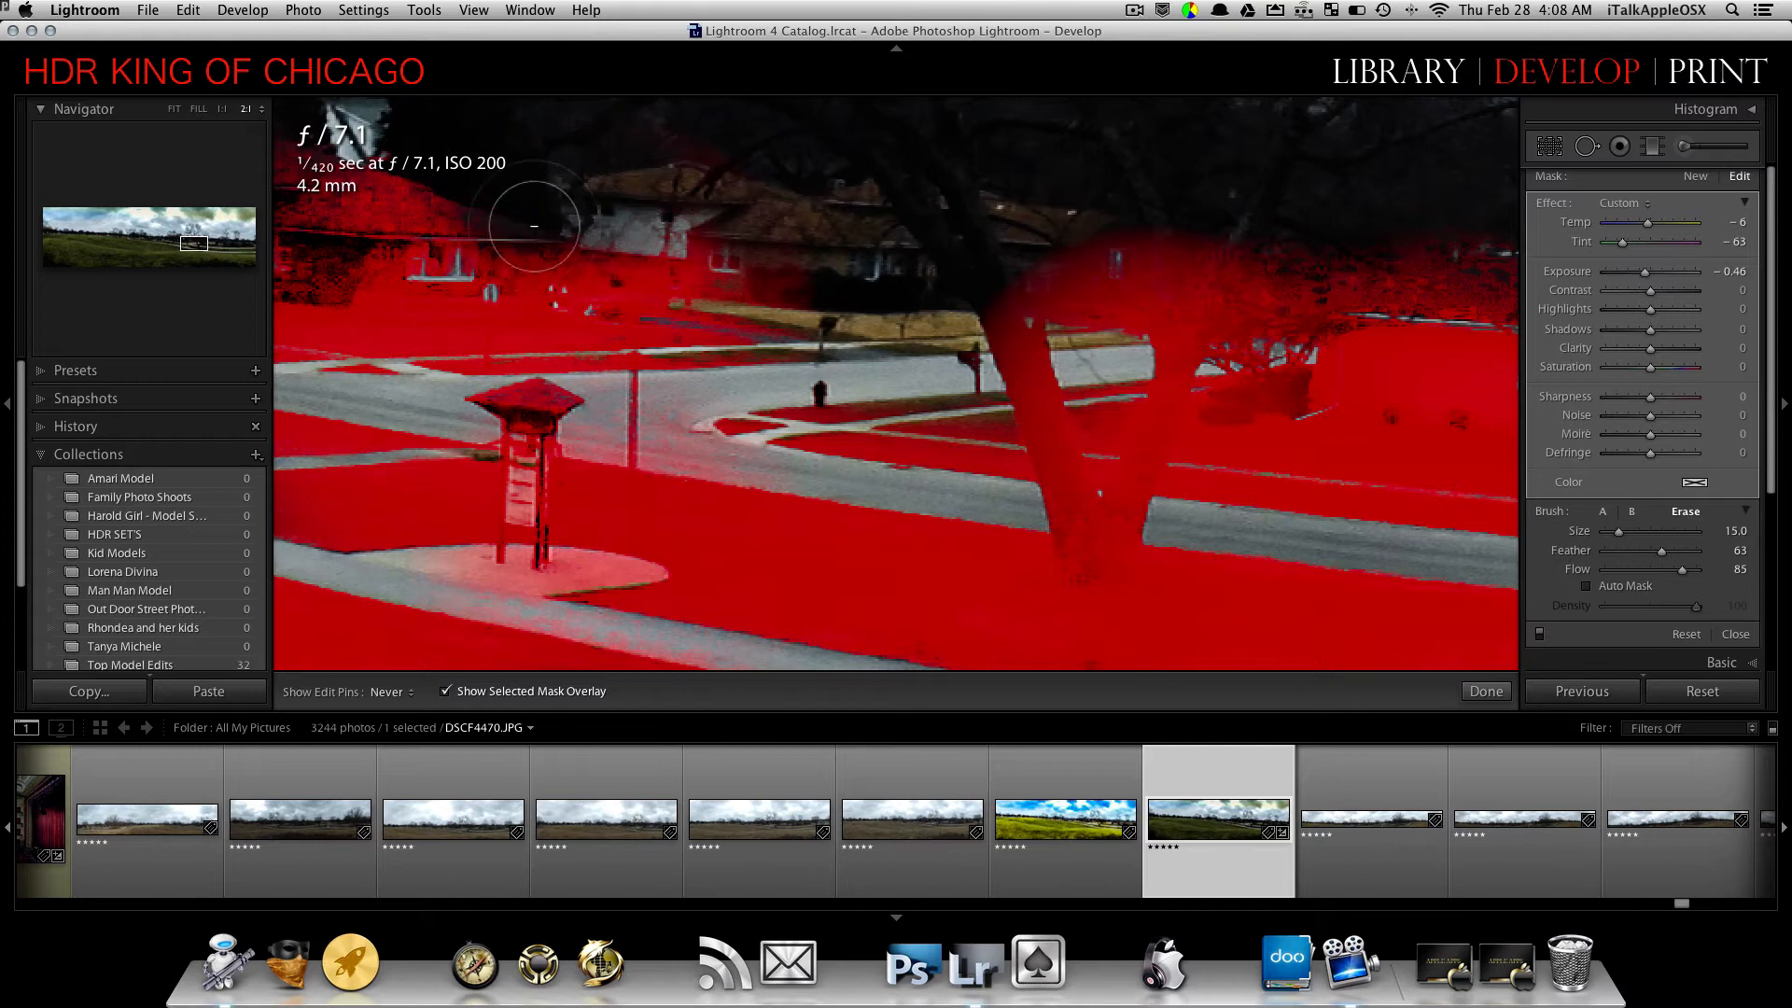
left_click_drag(801, 270, 607, 275)
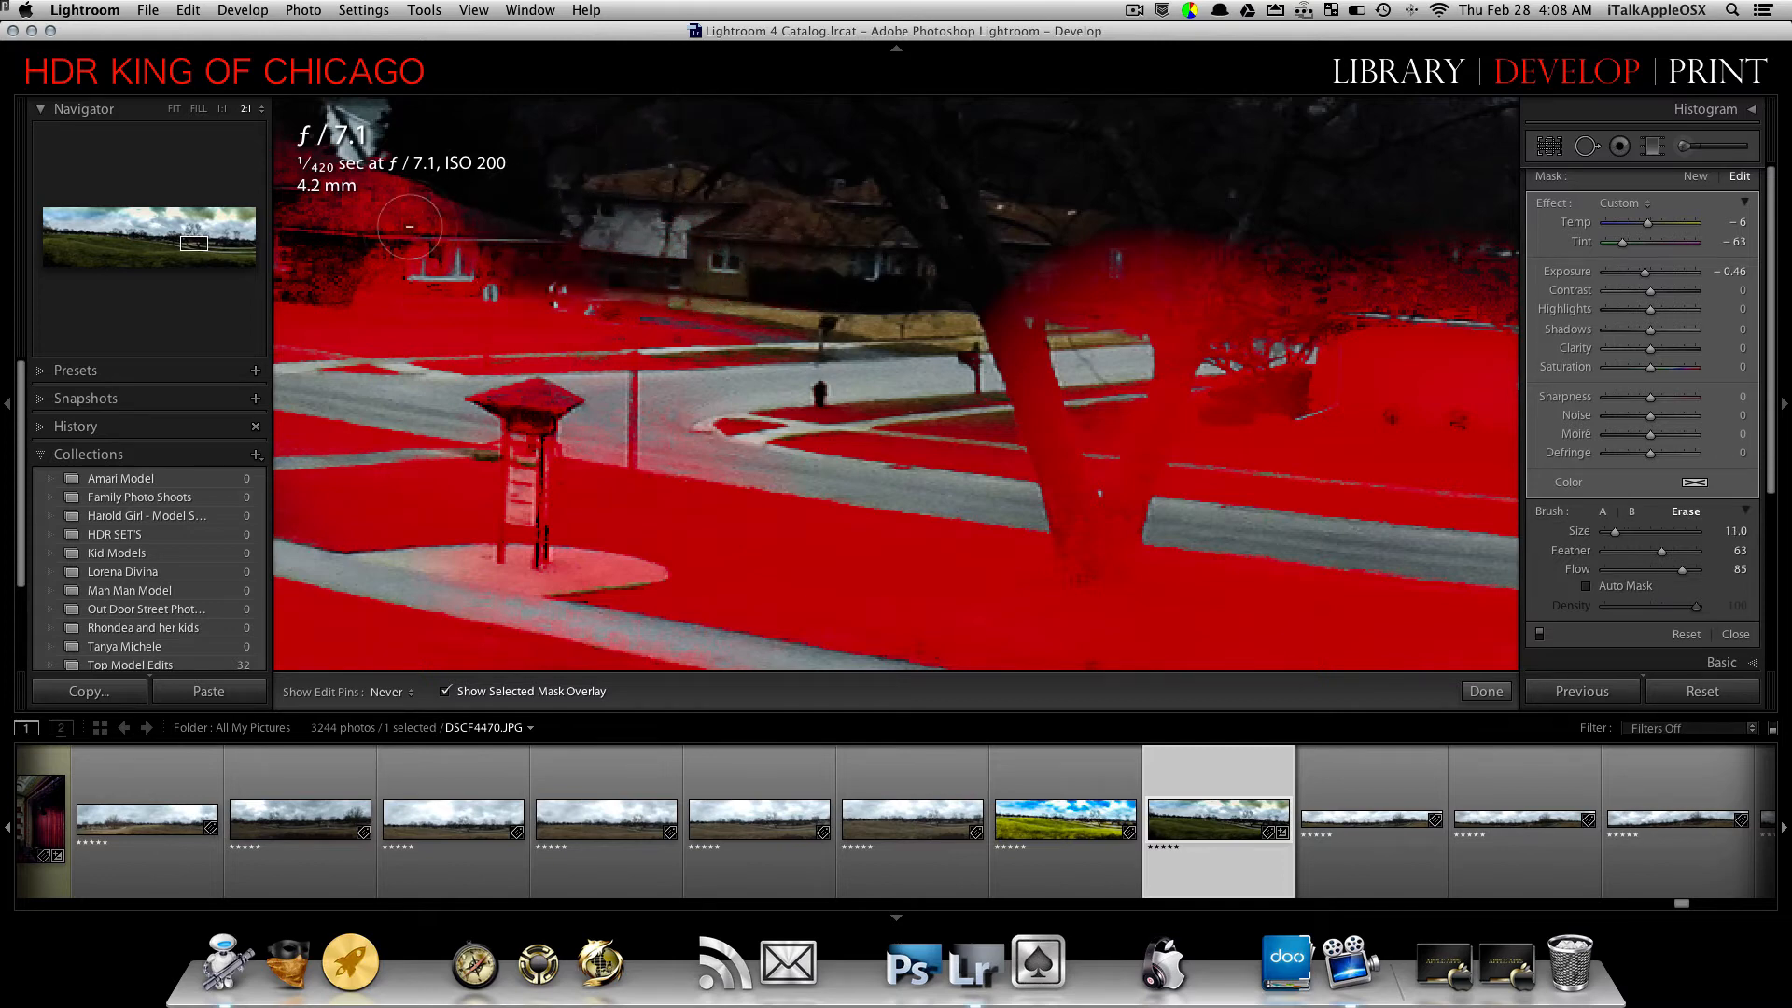
mouse_move(408, 227)
left_mouse_down()
mouse_move(531, 192)
mouse_move(339, 249)
mouse_move(555, 270)
mouse_move(442, 252)
mouse_move(362, 265)
mouse_move(378, 263)
left_mouse_up()
- Erase the mask from the dark-roofed house beside the street lamp with a size 12 eraser
left_click_drag(231, 251, 183, 242)
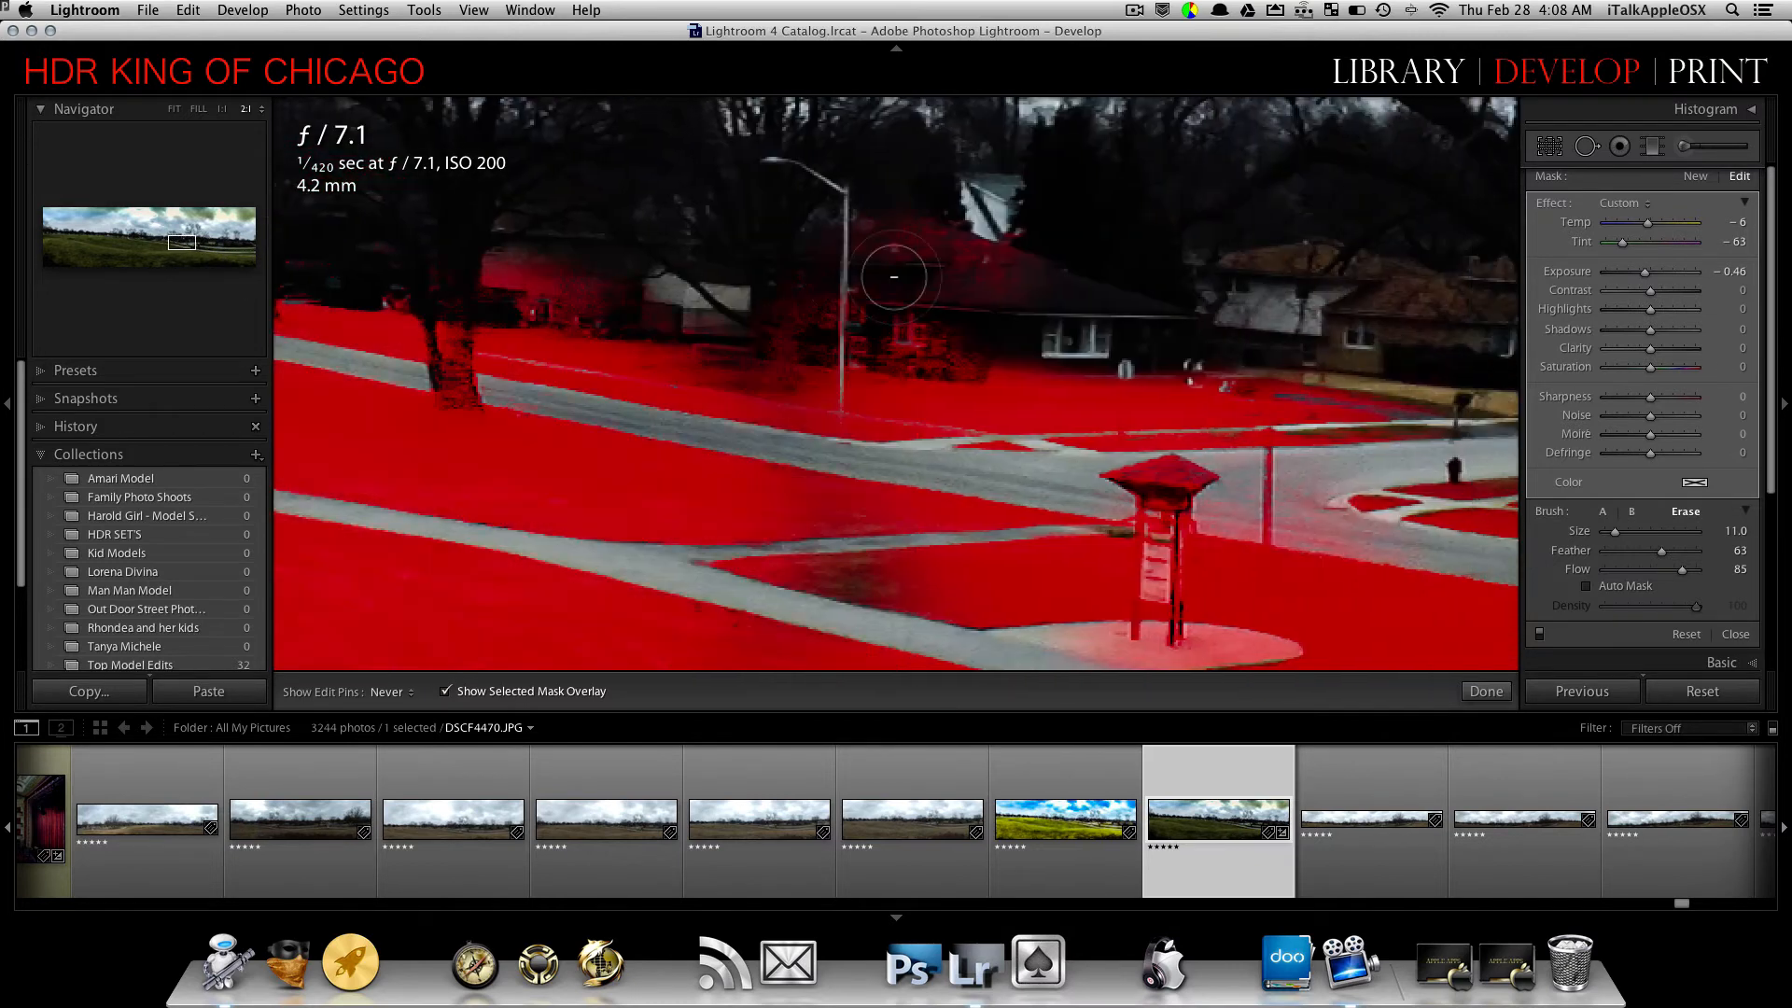
scroll(970, 269, "up", 1)
mouse_move(826, 284)
left_mouse_down()
mouse_move(831, 347)
mouse_move(1051, 349)
mouse_move(980, 339)
mouse_move(947, 289)
left_mouse_up()
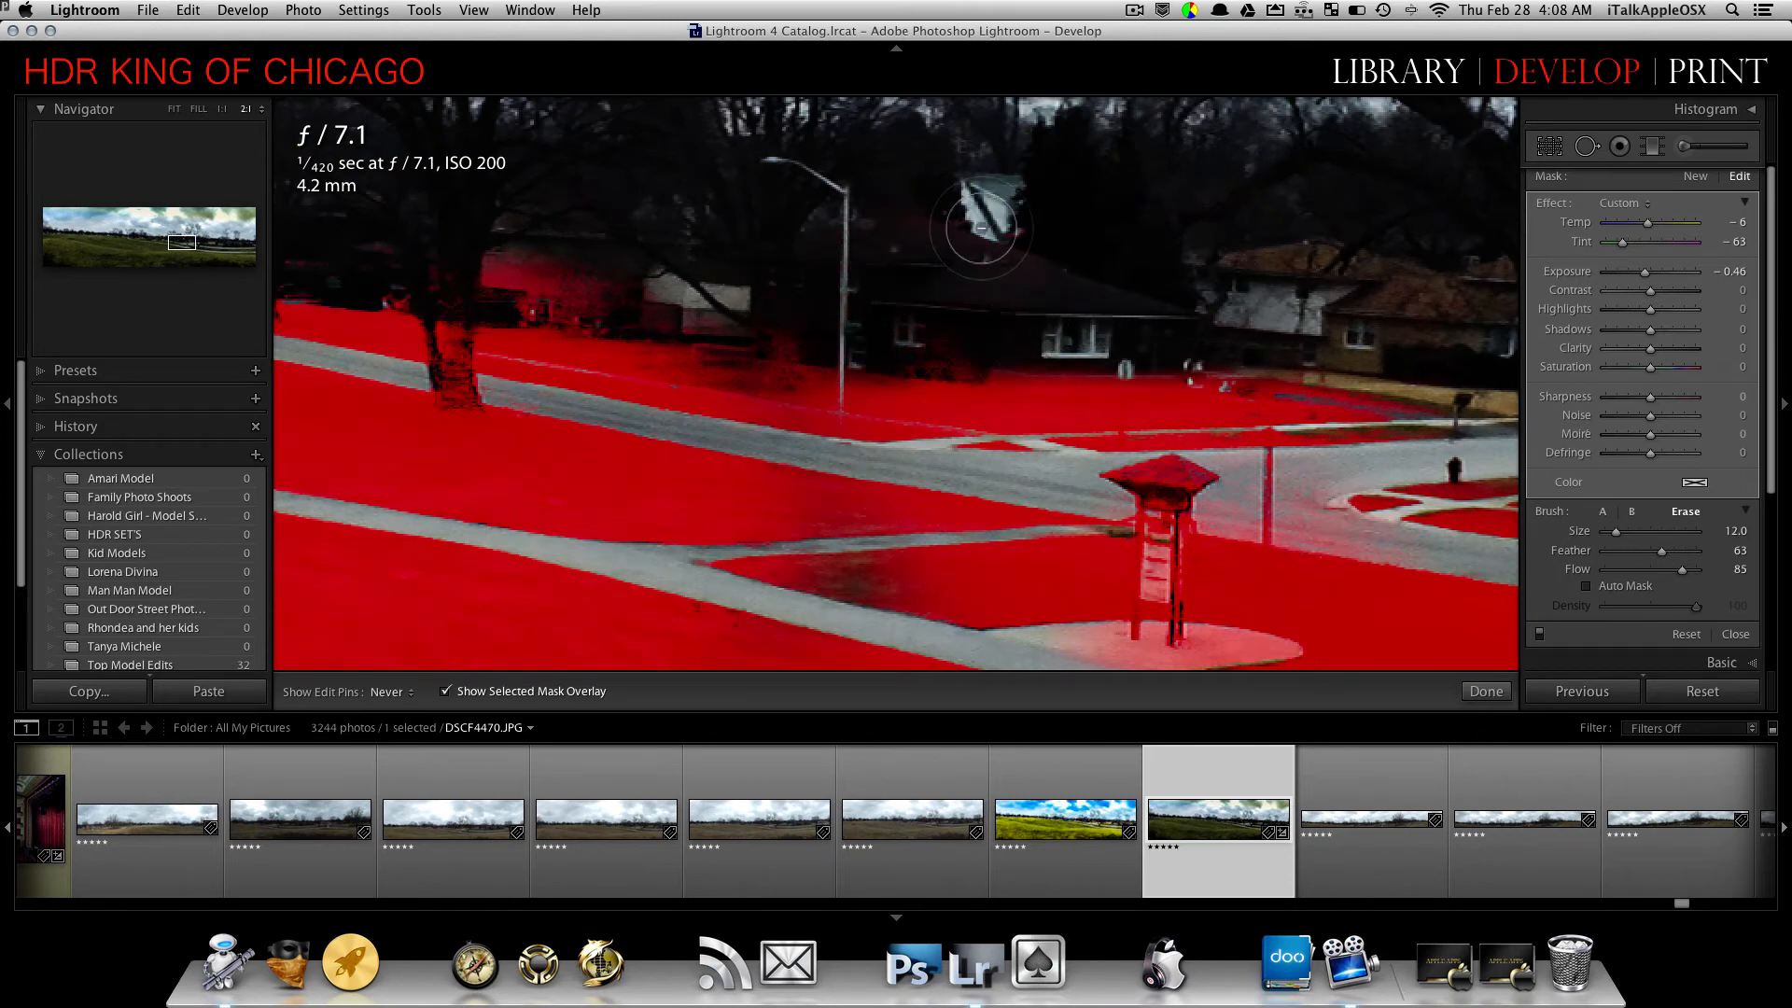
left_click_drag(925, 354, 1004, 350)
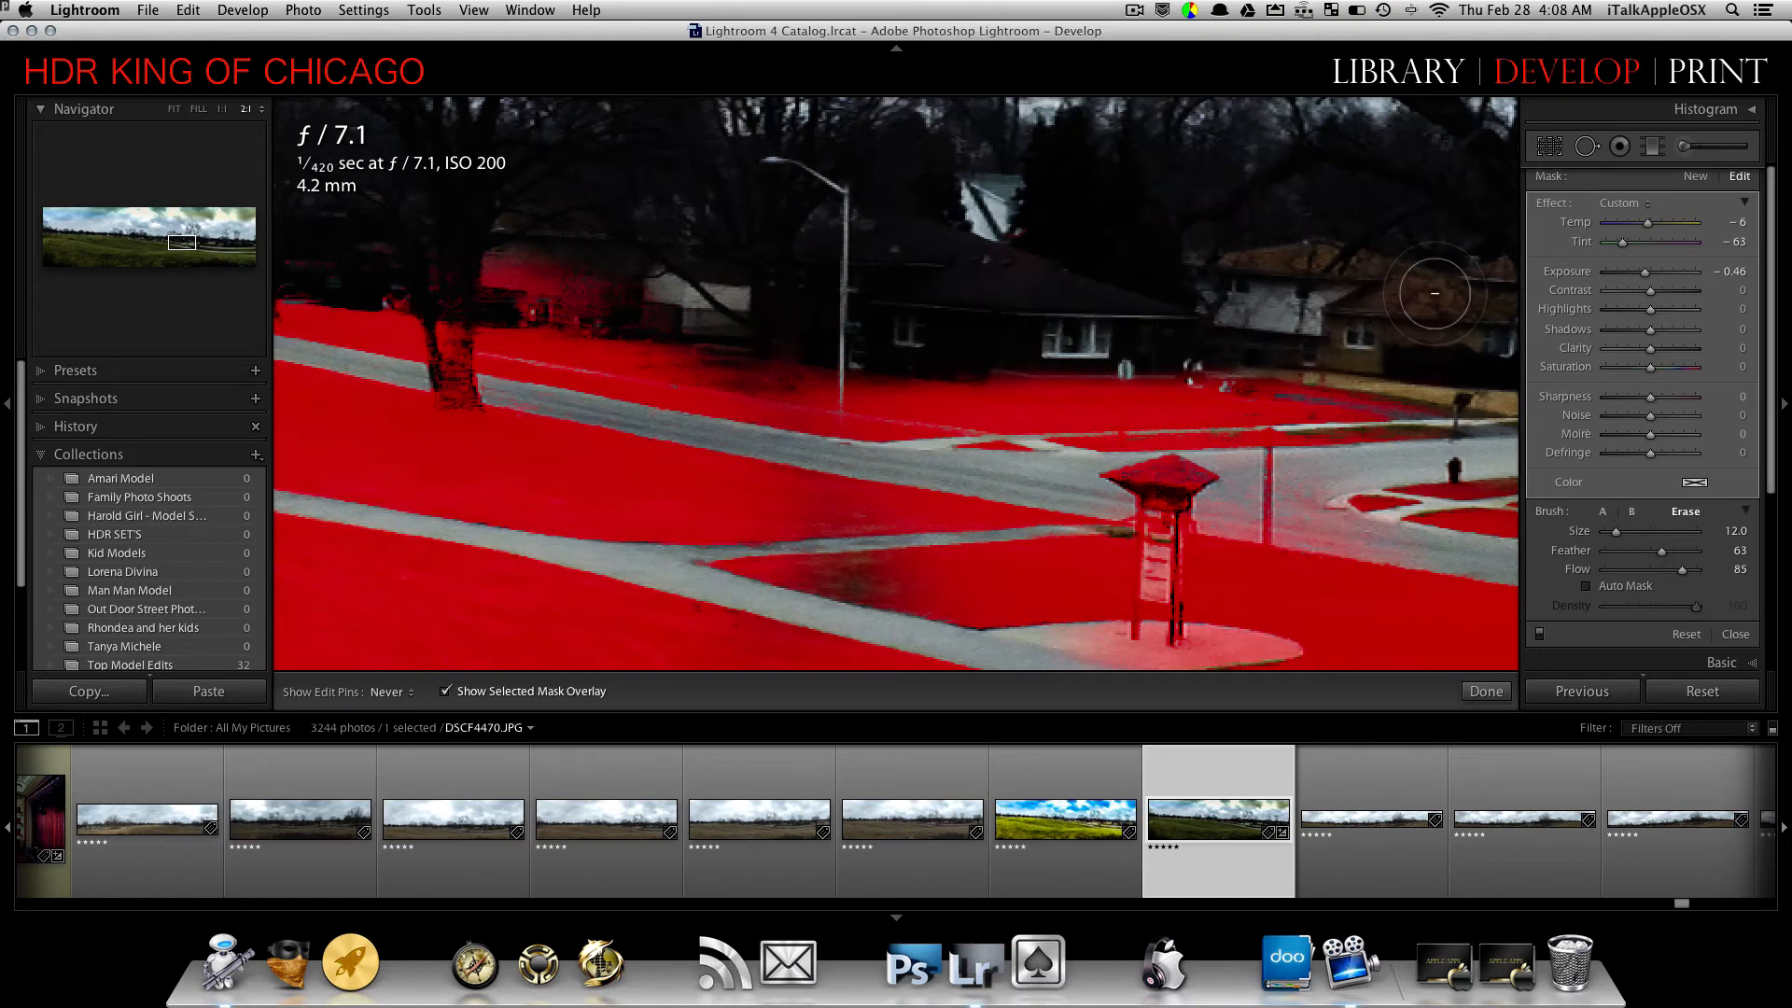
- Erase the mask from the garage and dark area behind the large roadside tree with a size 14 eraser
left_click(168, 240)
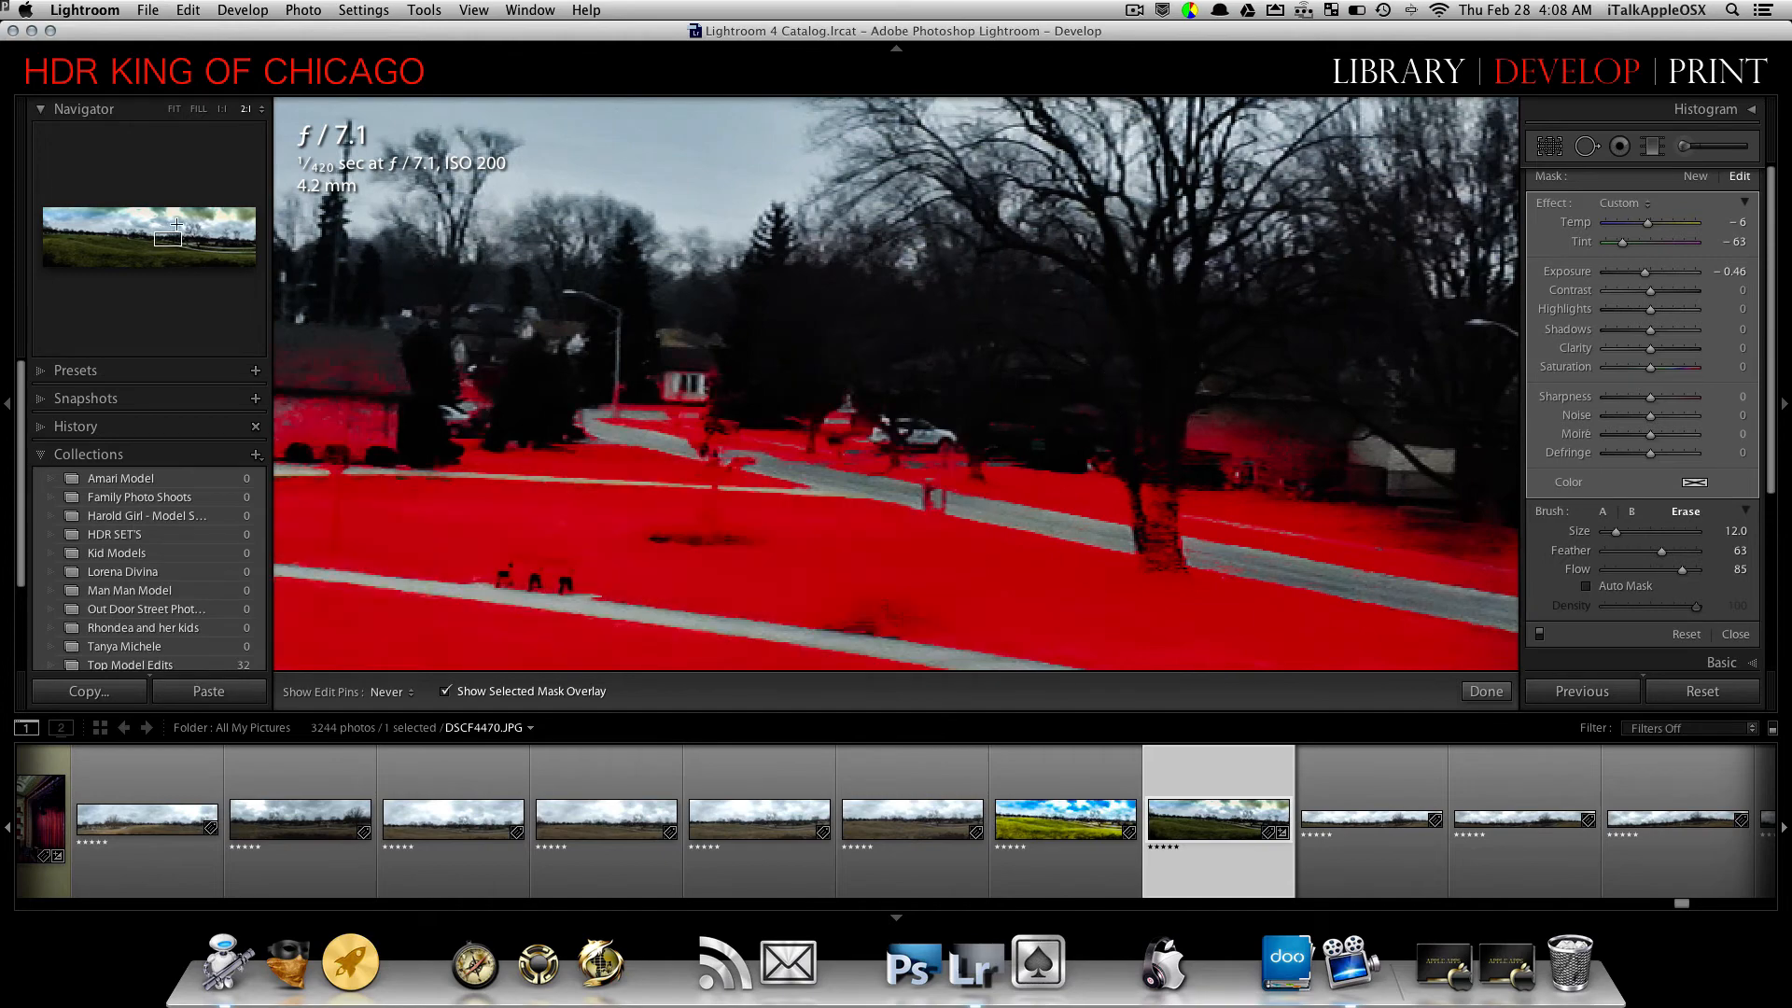
left_click(168, 237)
left_click_drag(168, 236, 178, 240)
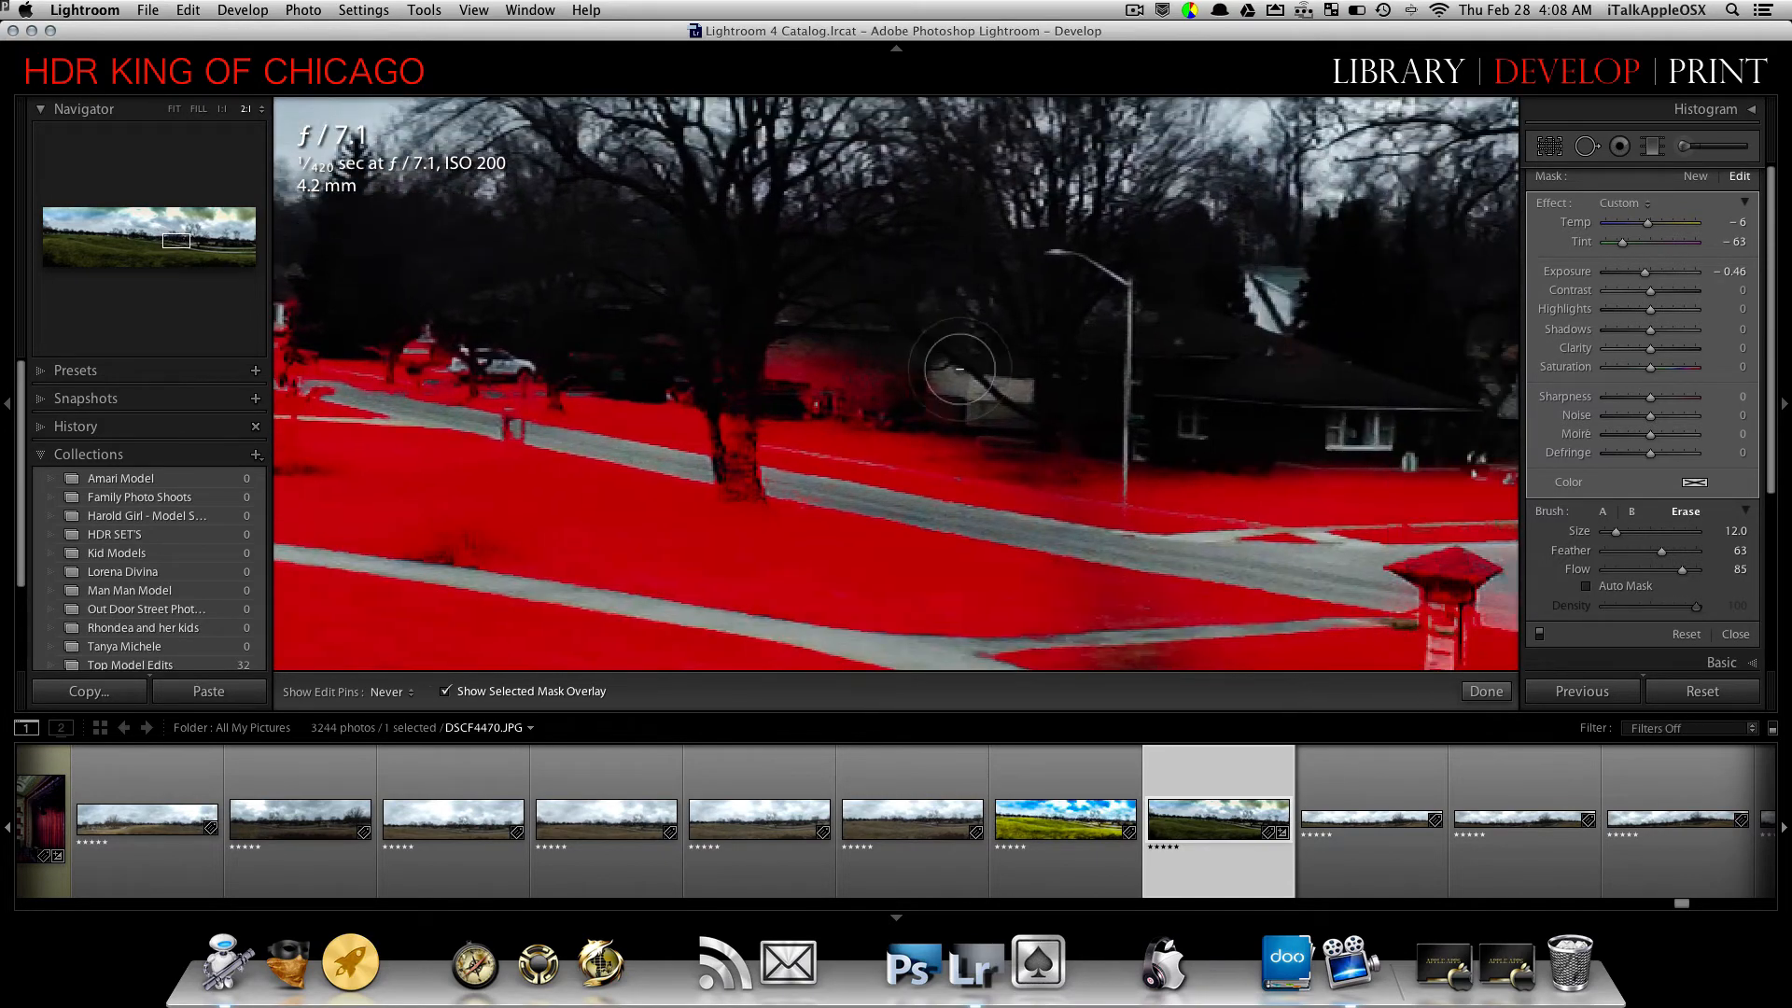
key("]")
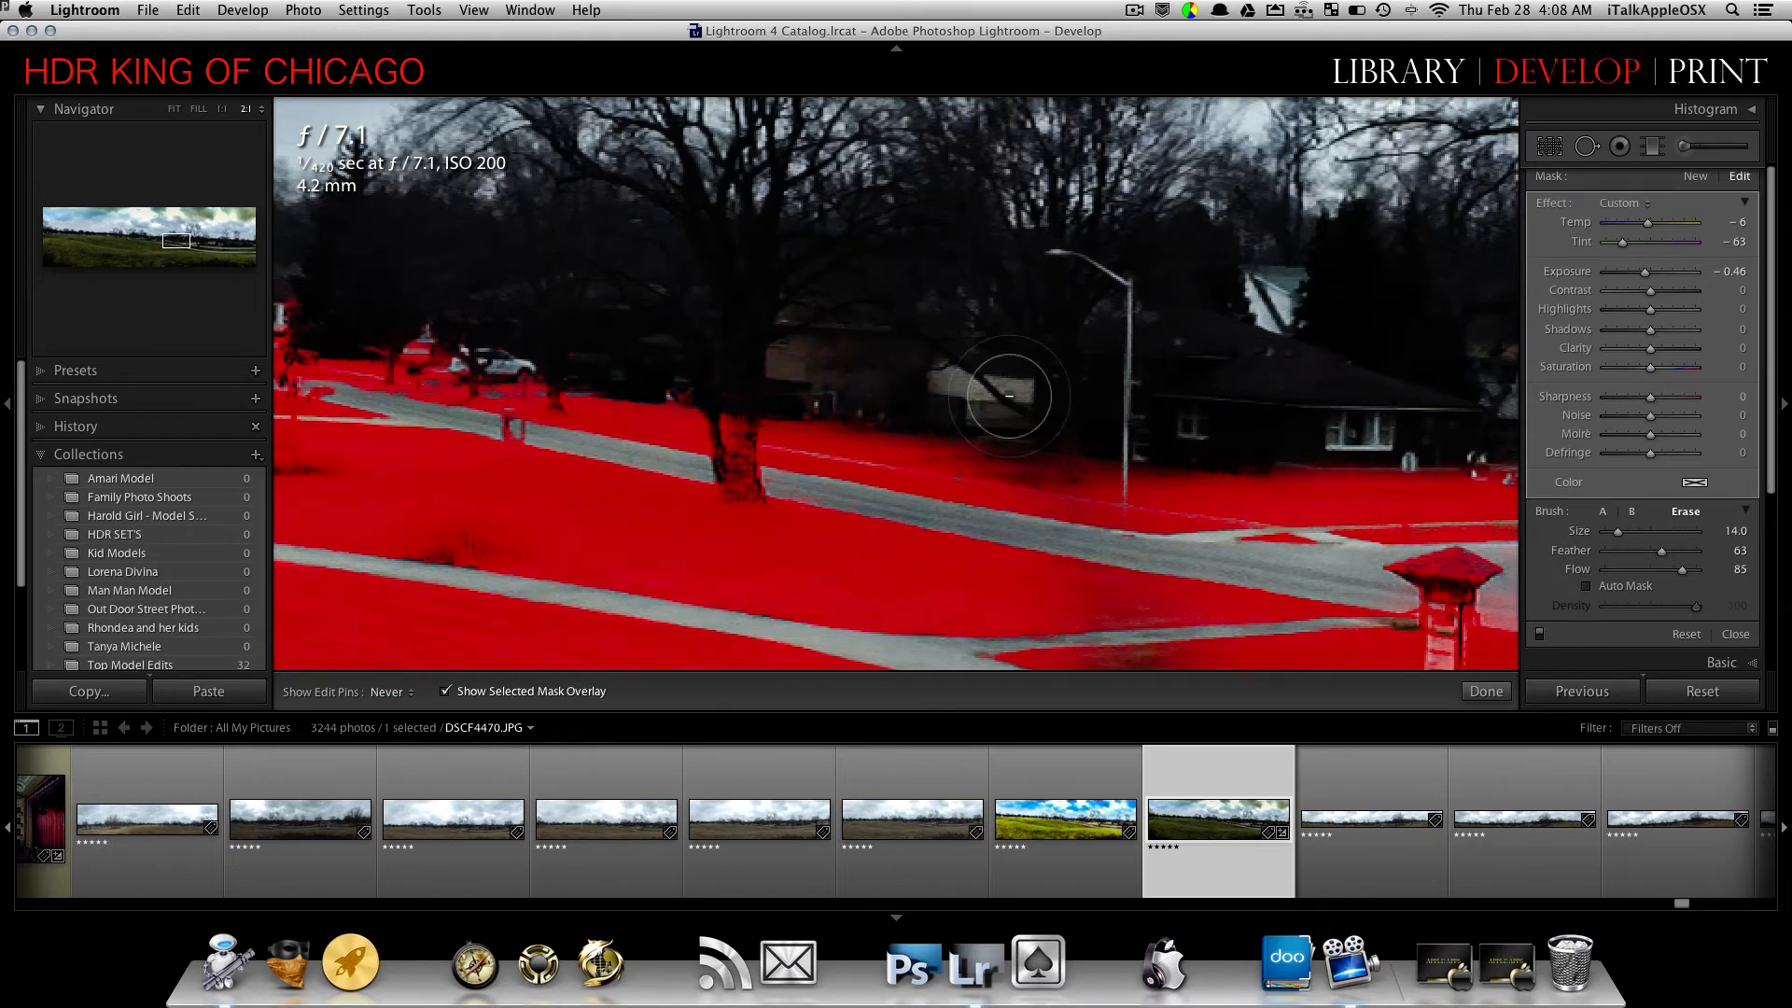
left_click_drag(168, 244, 170, 240)
left_click_drag(686, 369, 800, 388)
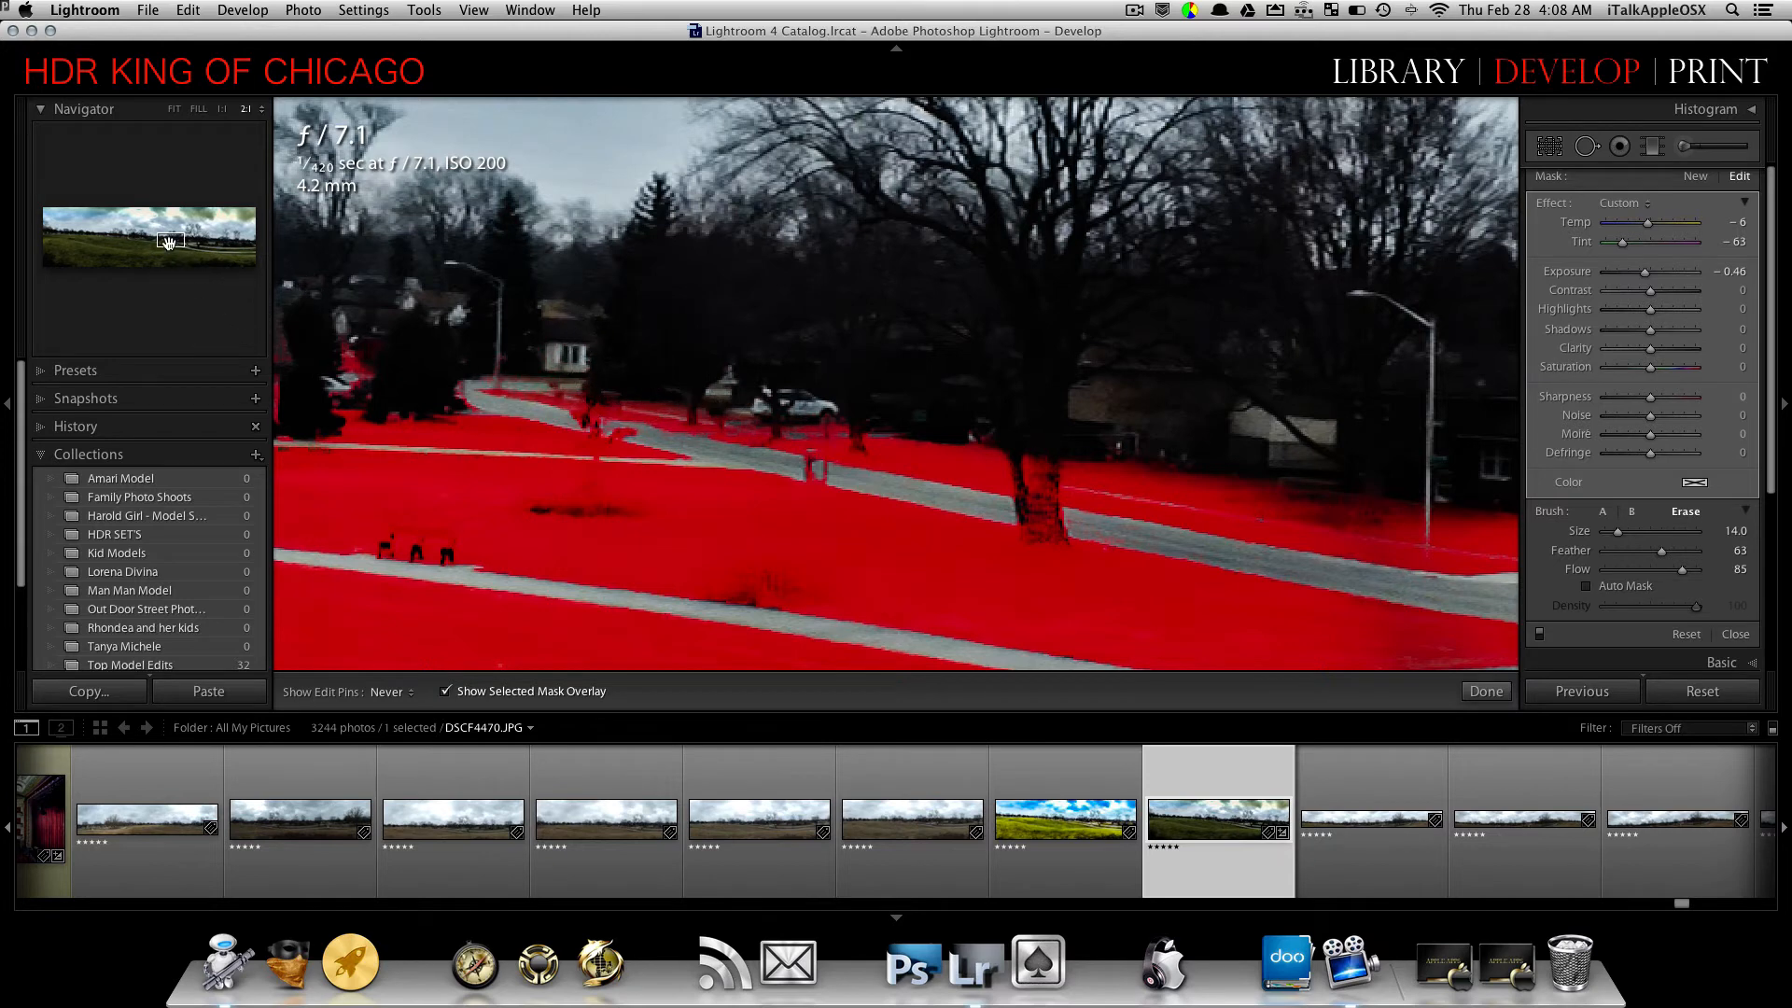
- Erase the mask from the brick house and the row of houses behind the trees with a size 20 eraser
left_click(159, 245)
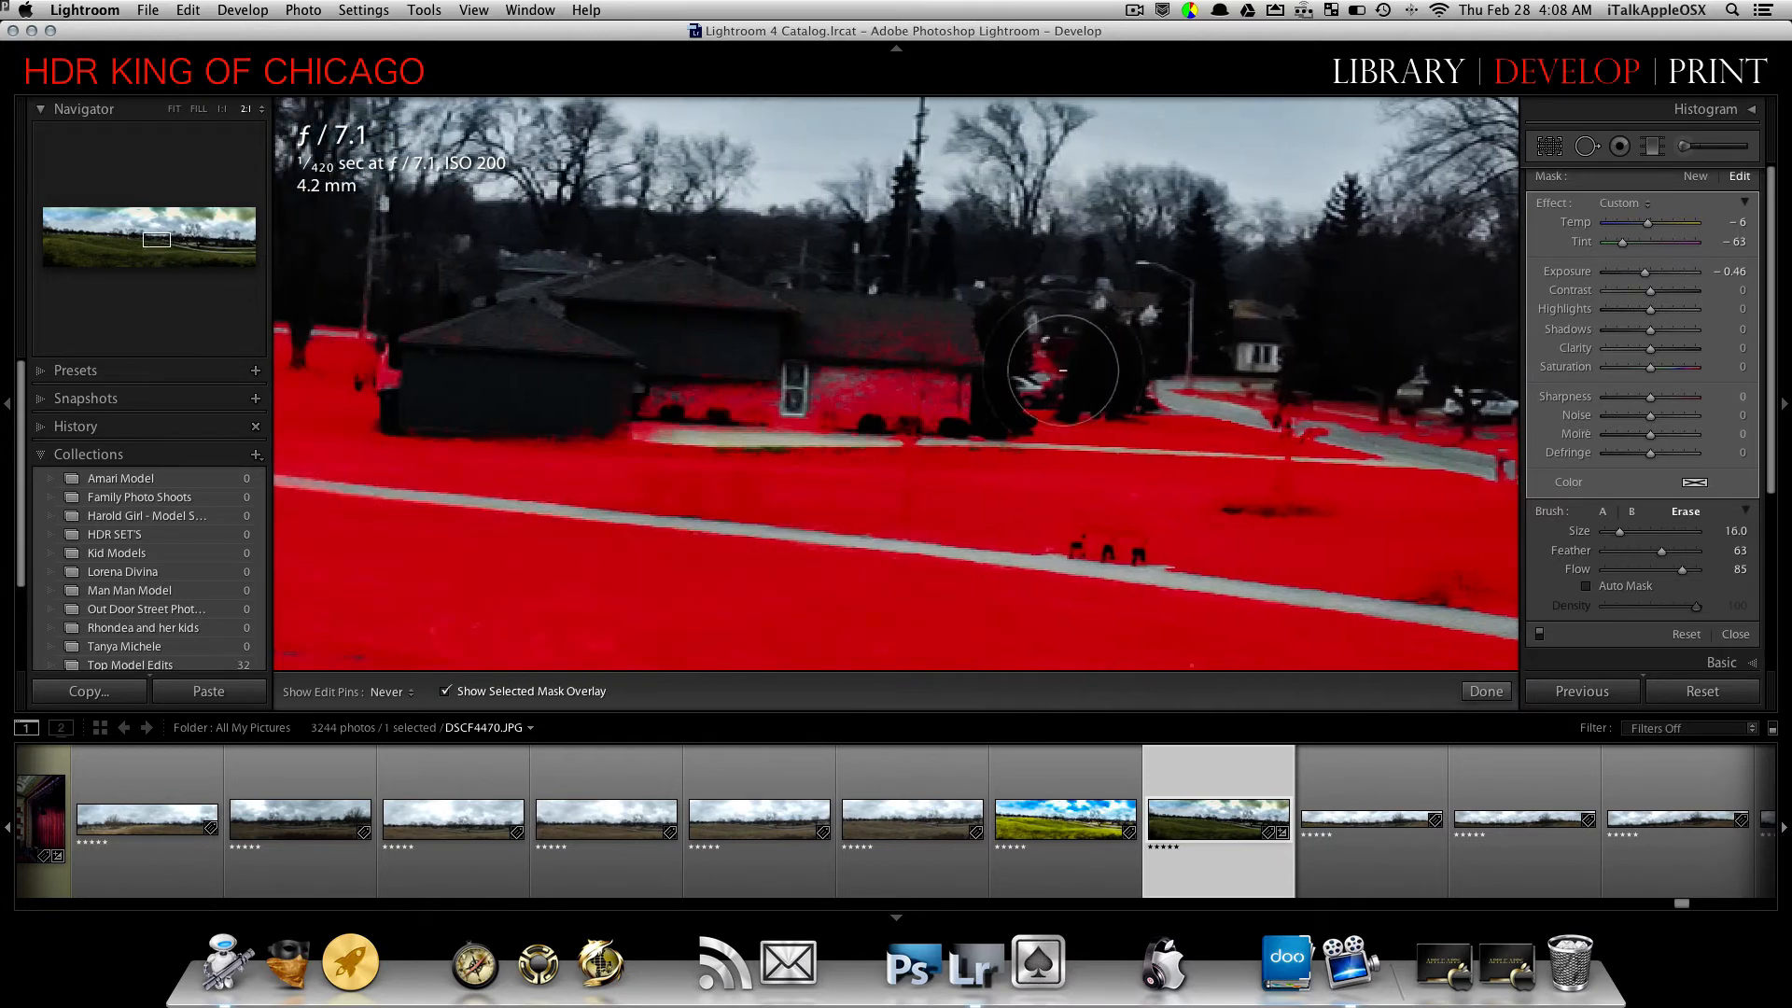
key("]")
mouse_move(807, 367)
left_mouse_down()
mouse_move(1036, 381)
mouse_move(548, 361)
mouse_move(785, 377)
mouse_move(1001, 344)
mouse_move(913, 342)
mouse_move(881, 379)
mouse_move(976, 399)
left_mouse_up()
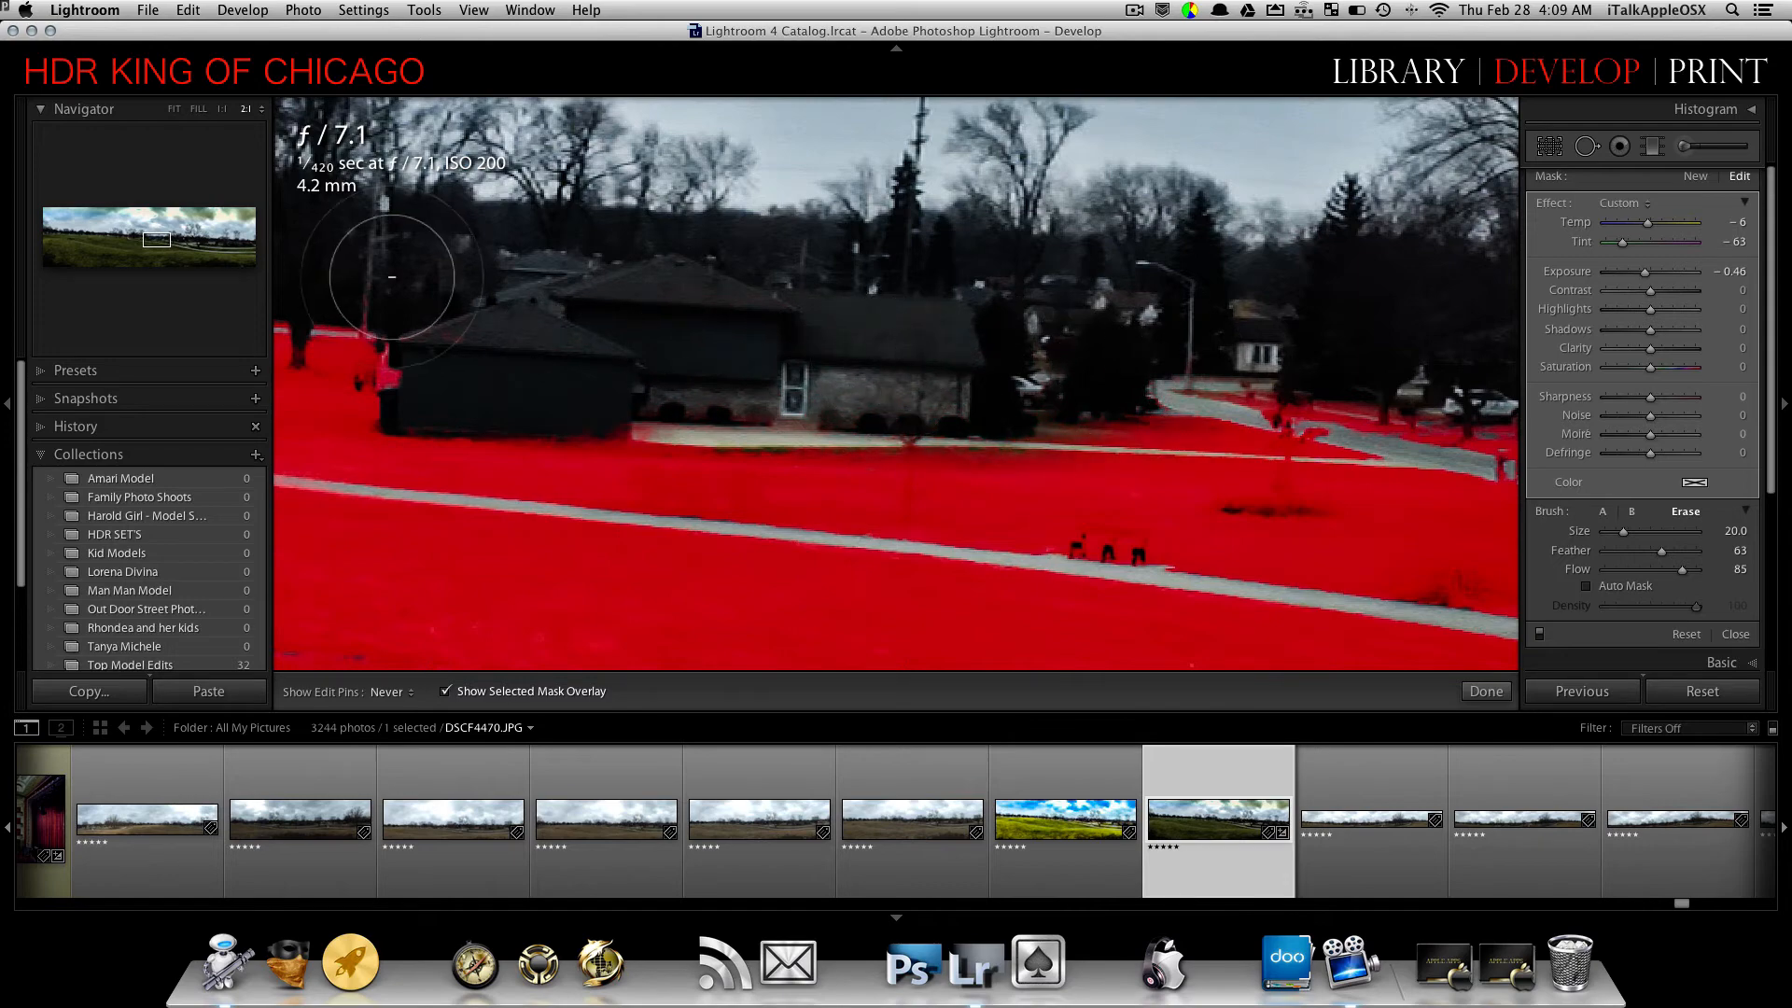
left_click(146, 238)
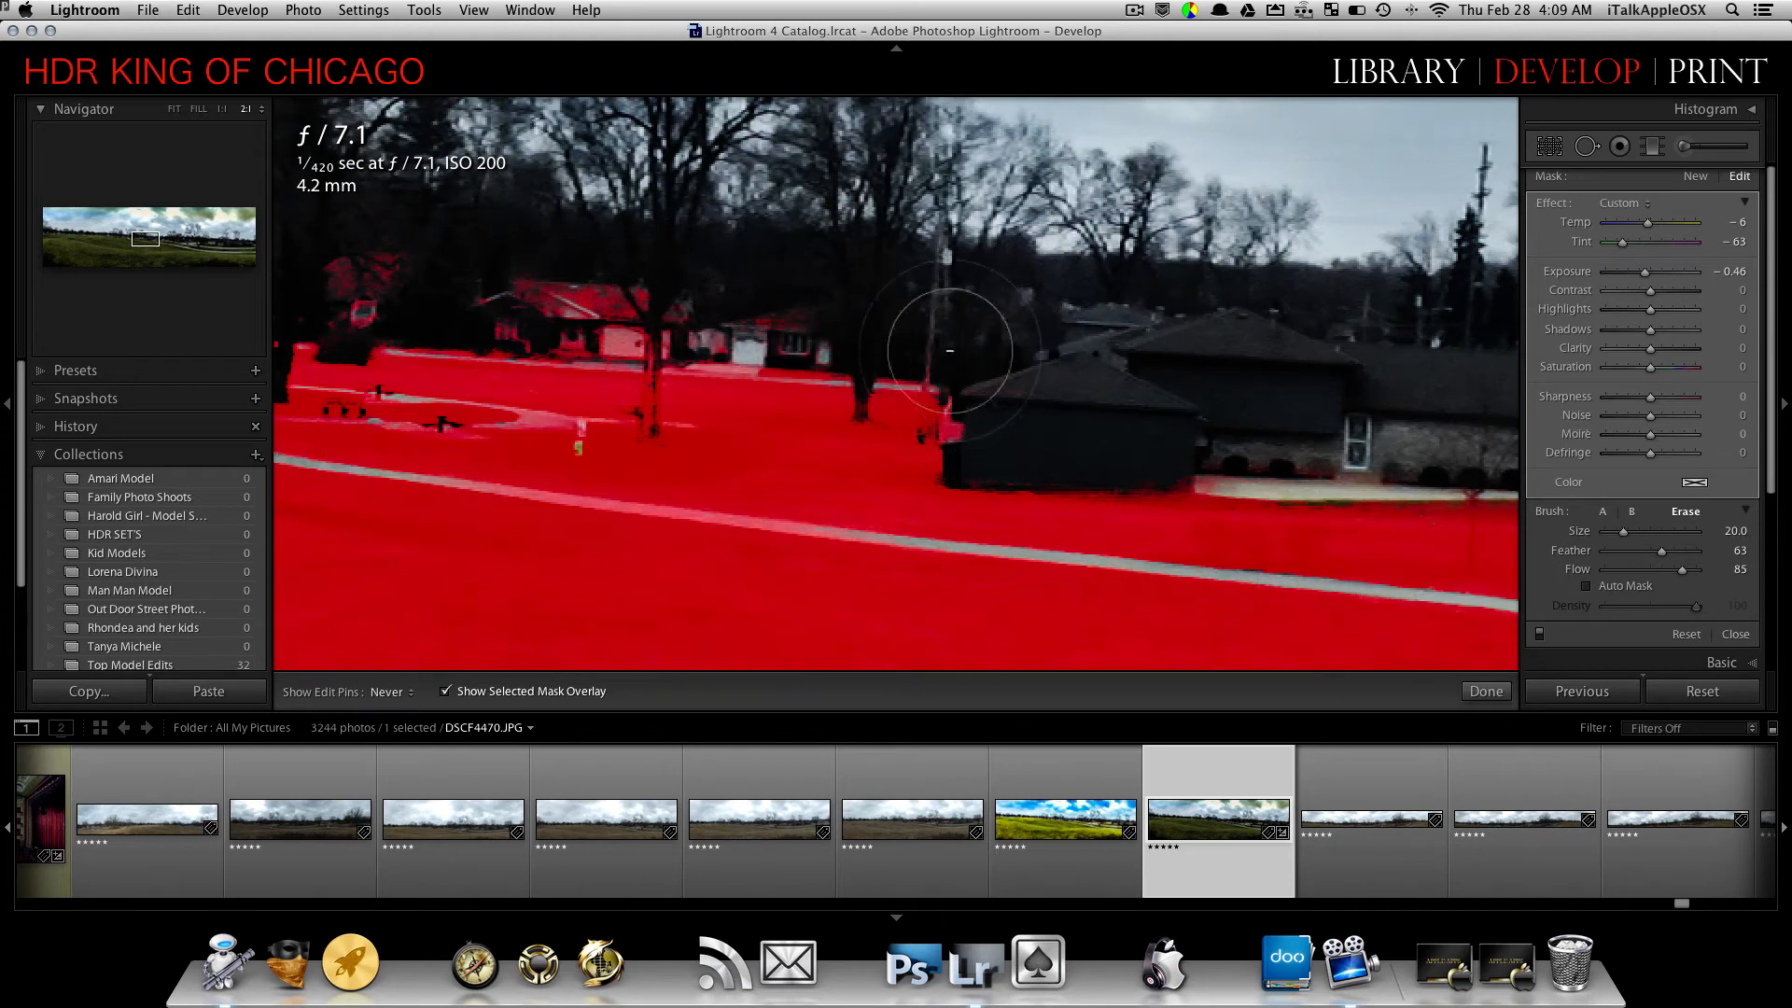
mouse_move(483, 317)
left_mouse_down()
mouse_move(633, 315)
mouse_move(260, 251)
mouse_move(844, 317)
mouse_move(656, 305)
left_mouse_up()
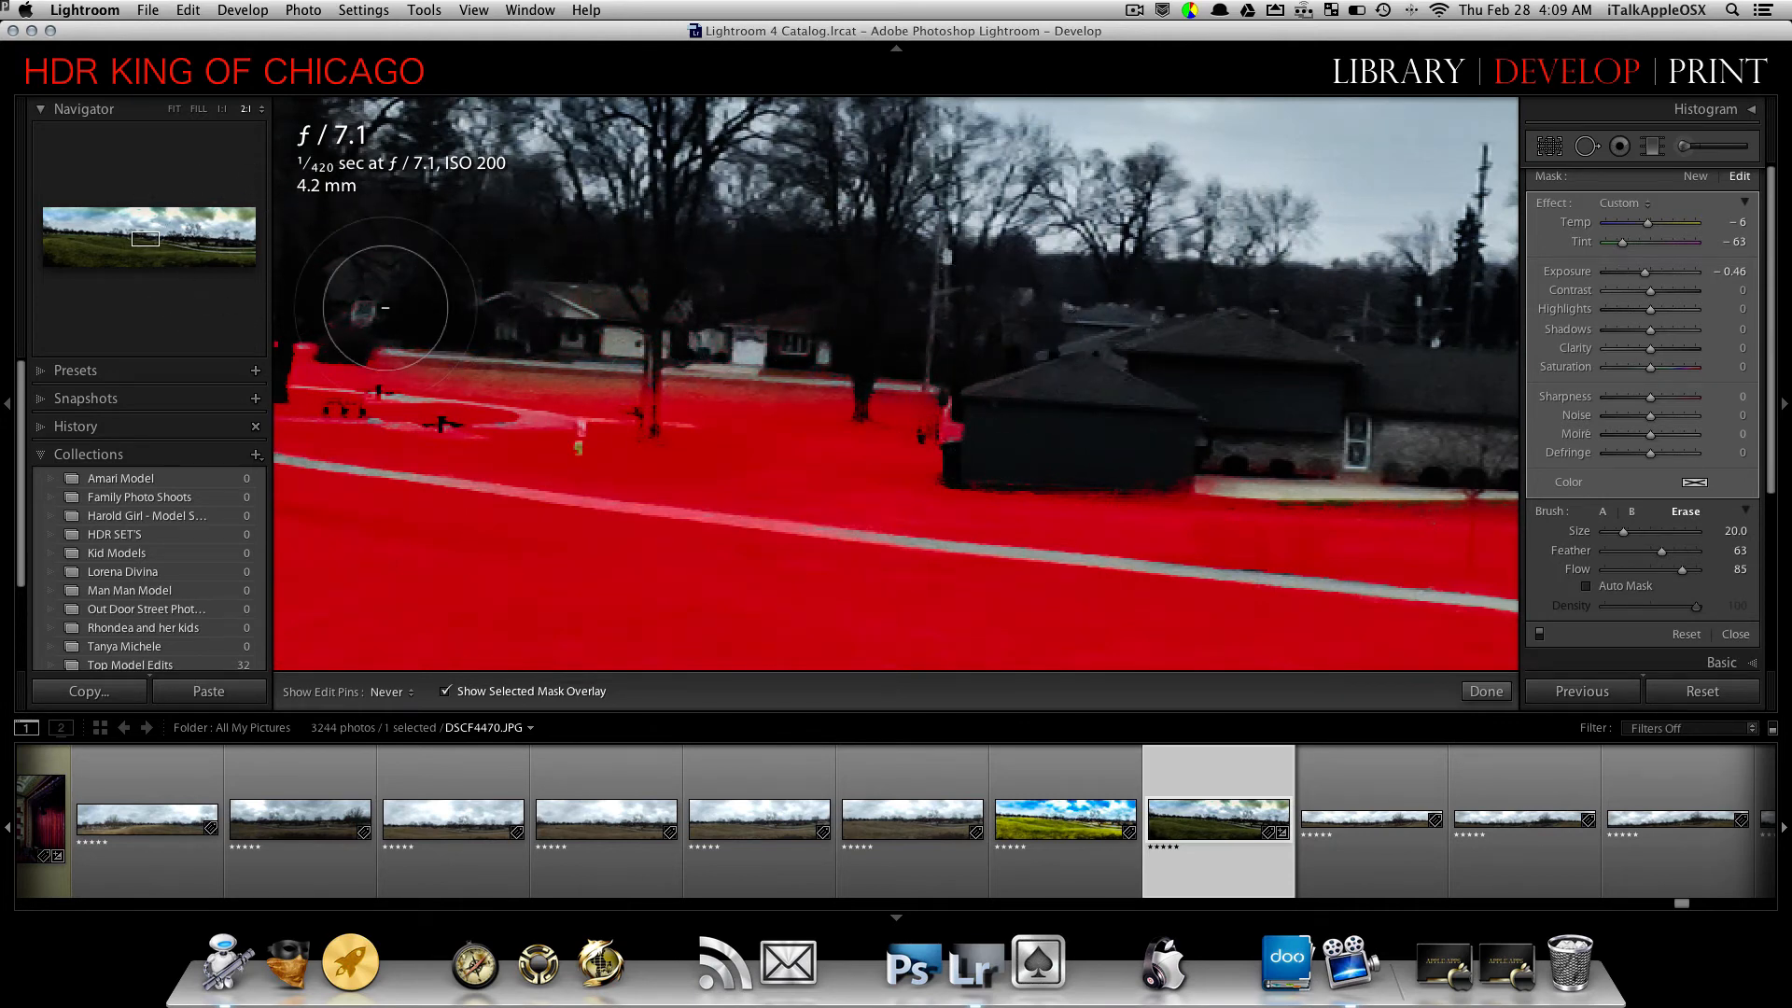
- Check the mask along the rest of the tree line, fit the whole photo in view and hide the mask overlay
left_click_drag(140, 239, 118, 236)
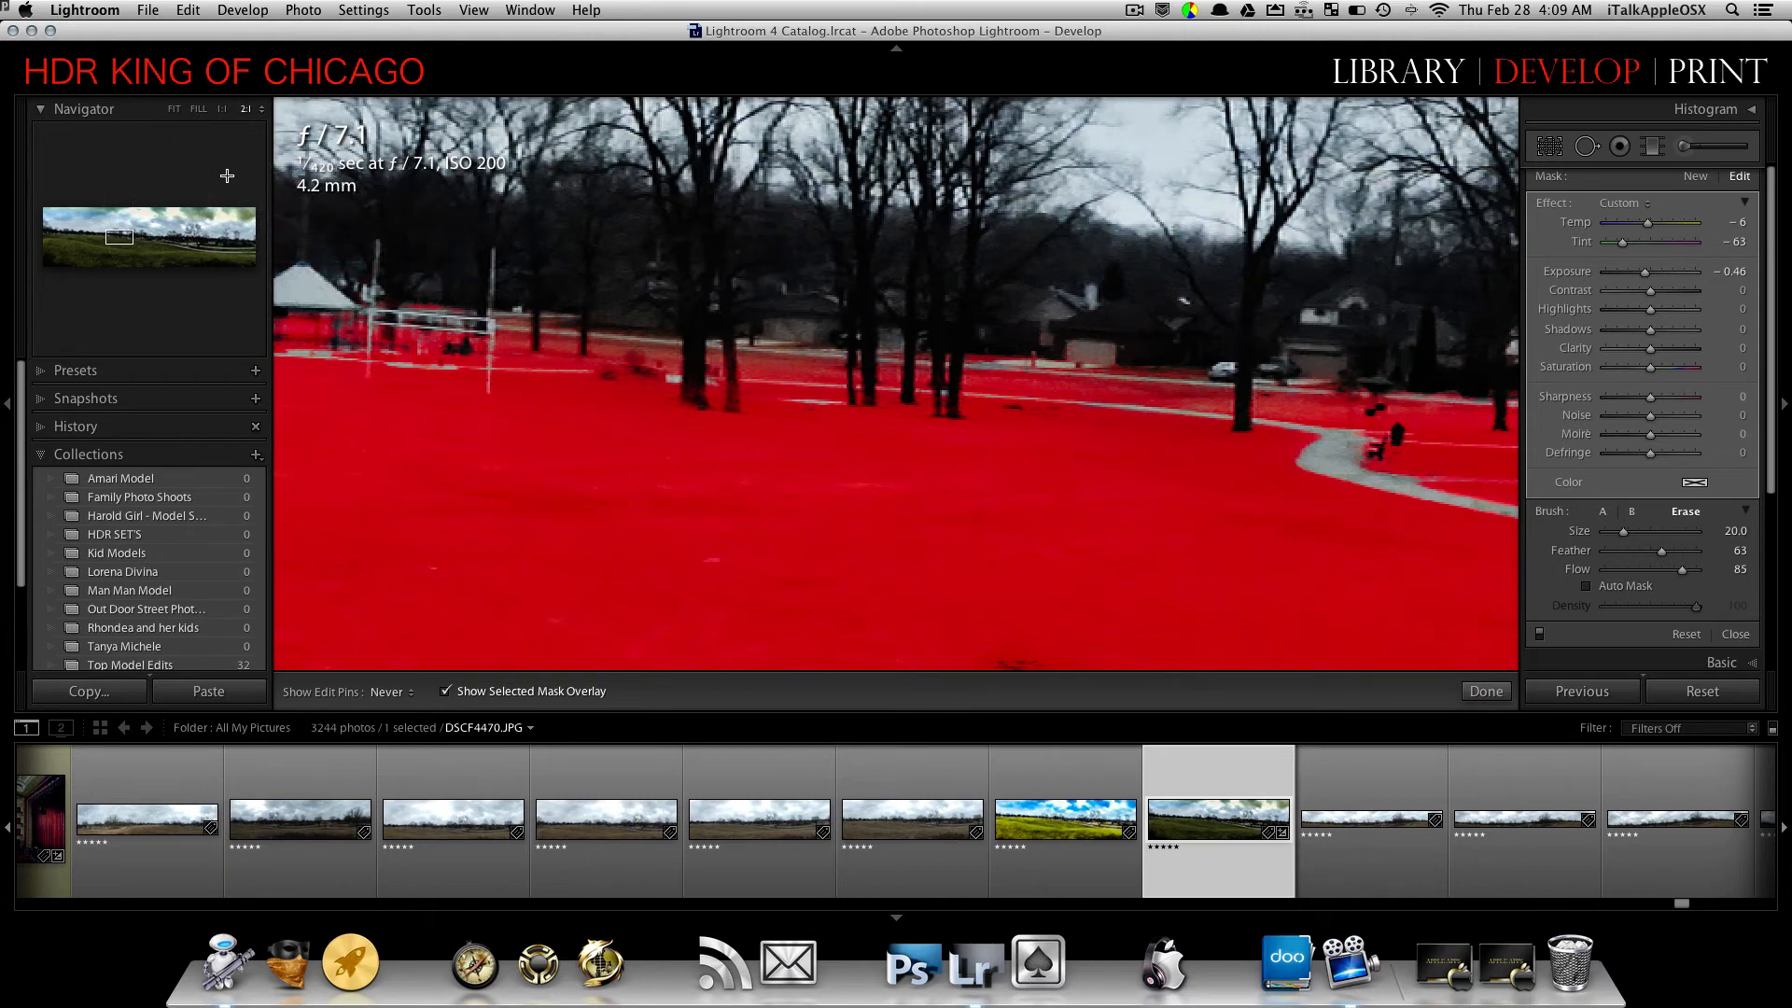
left_click(173, 108)
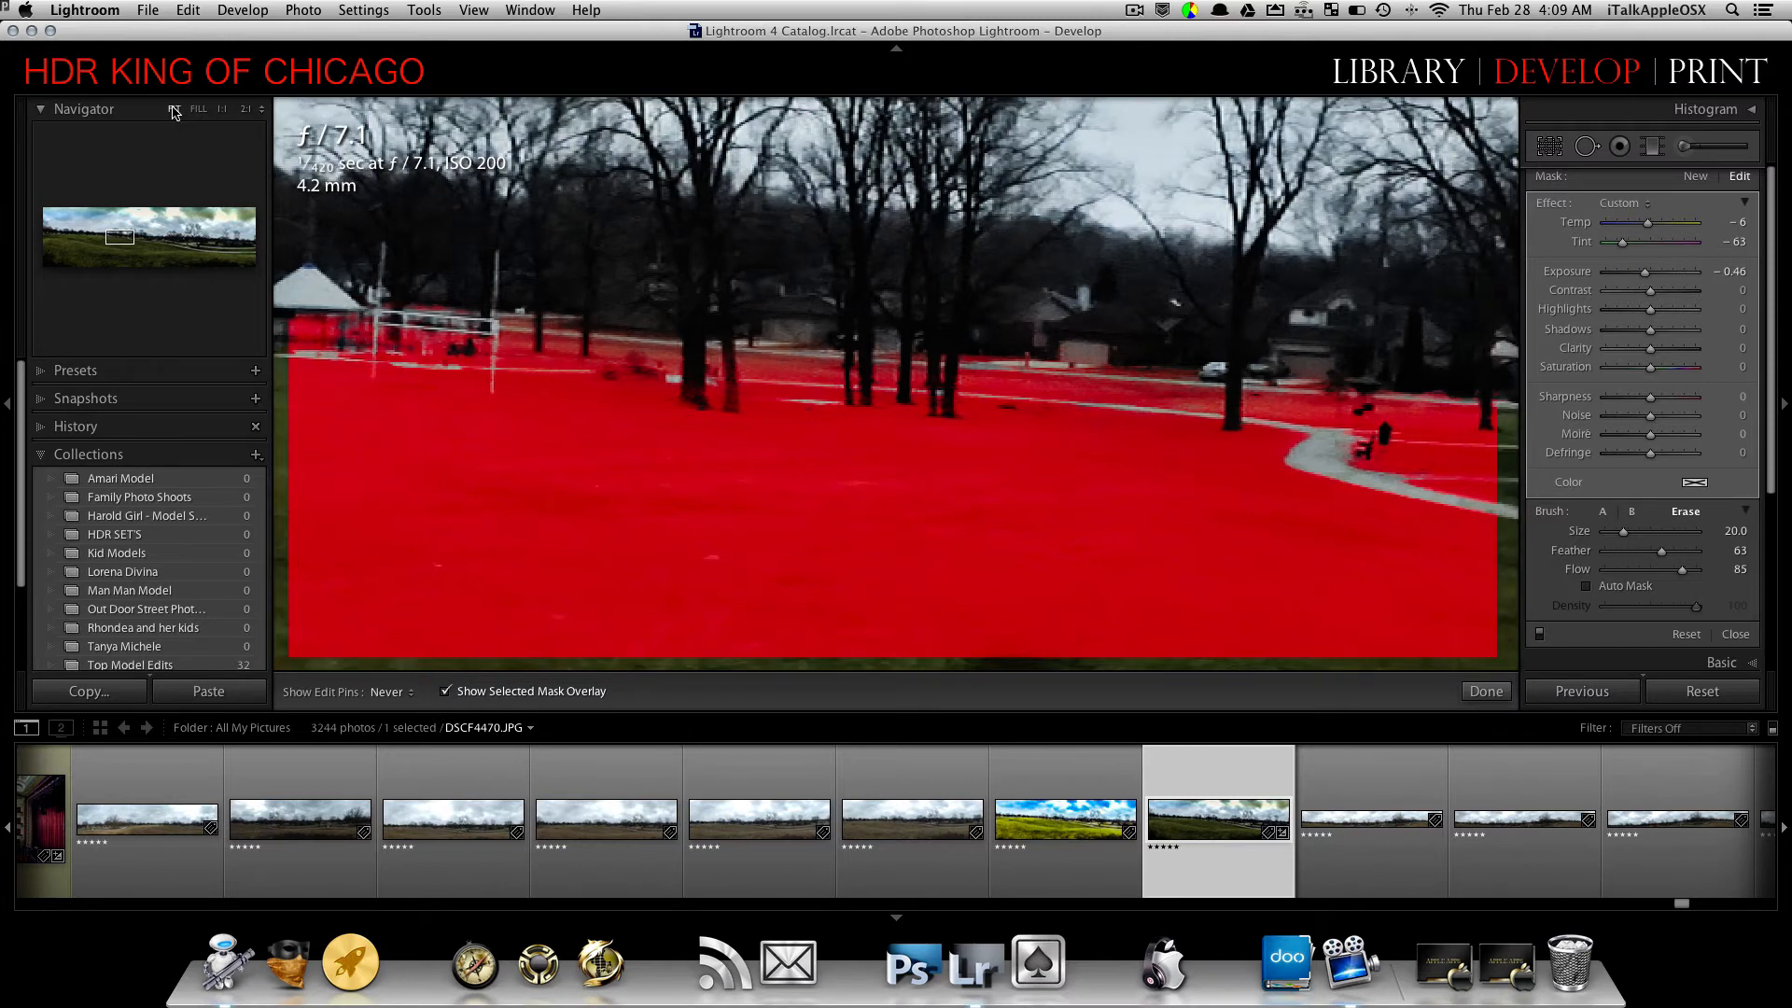
scroll(668, 358, "down", 10)
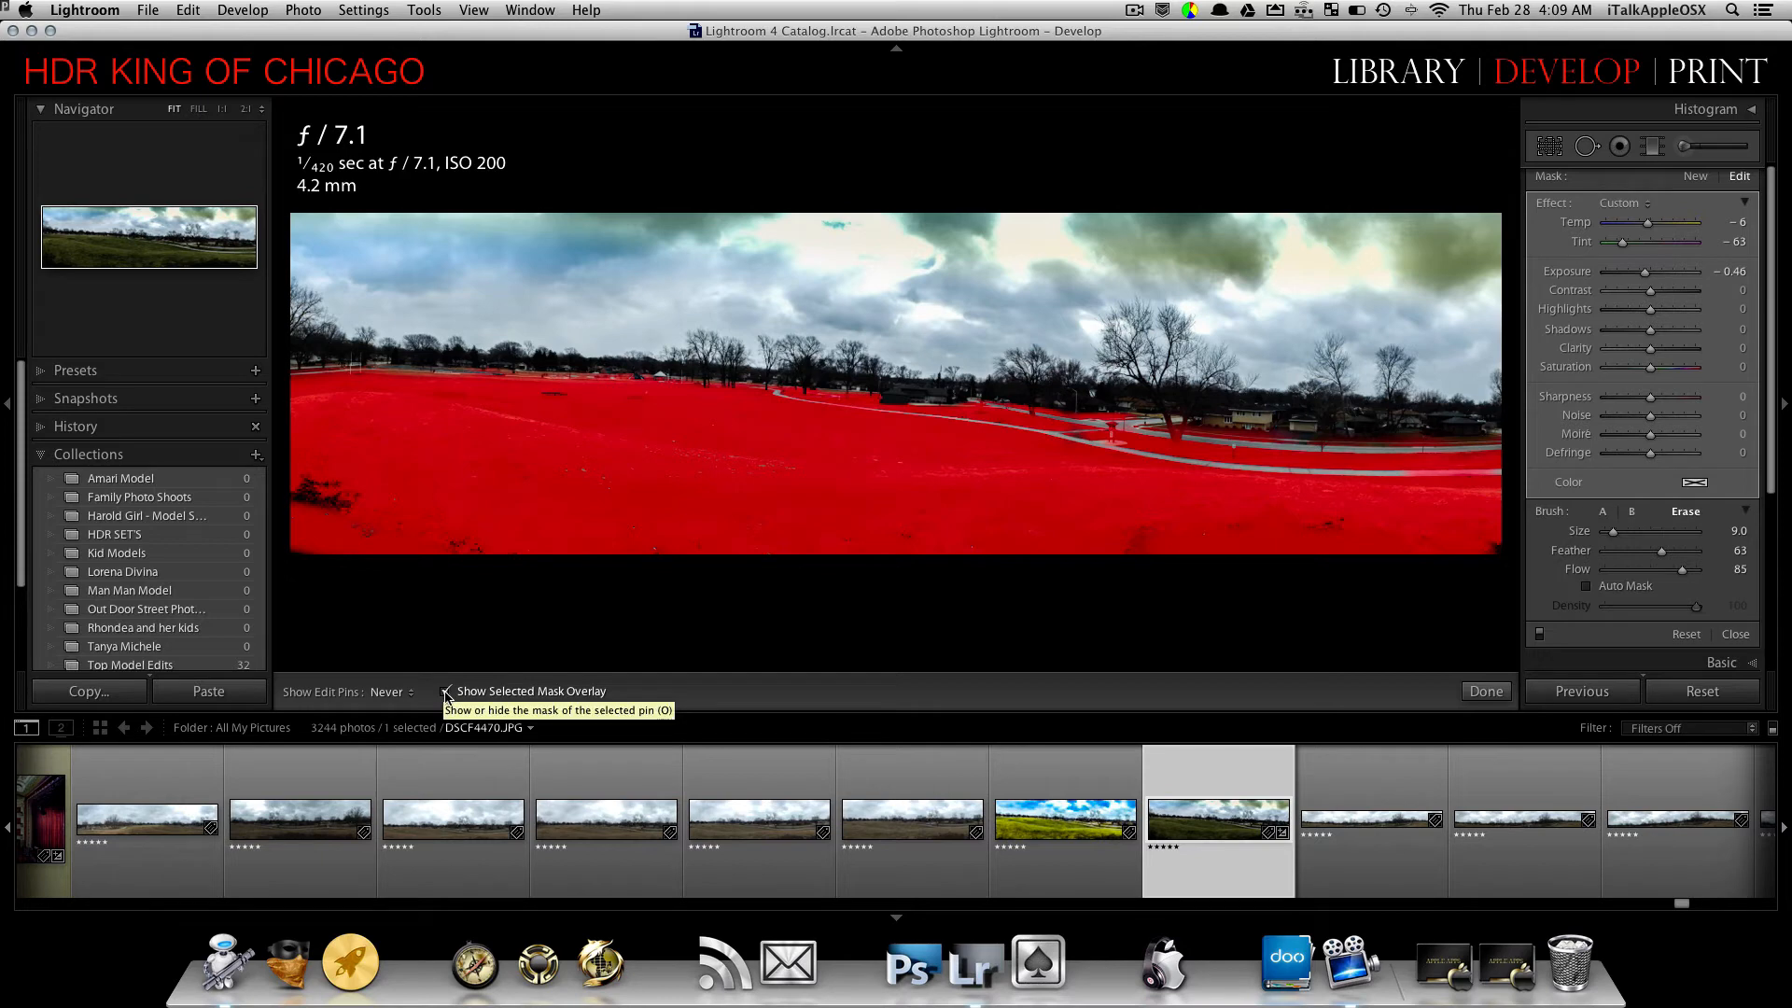
left_click(445, 693)
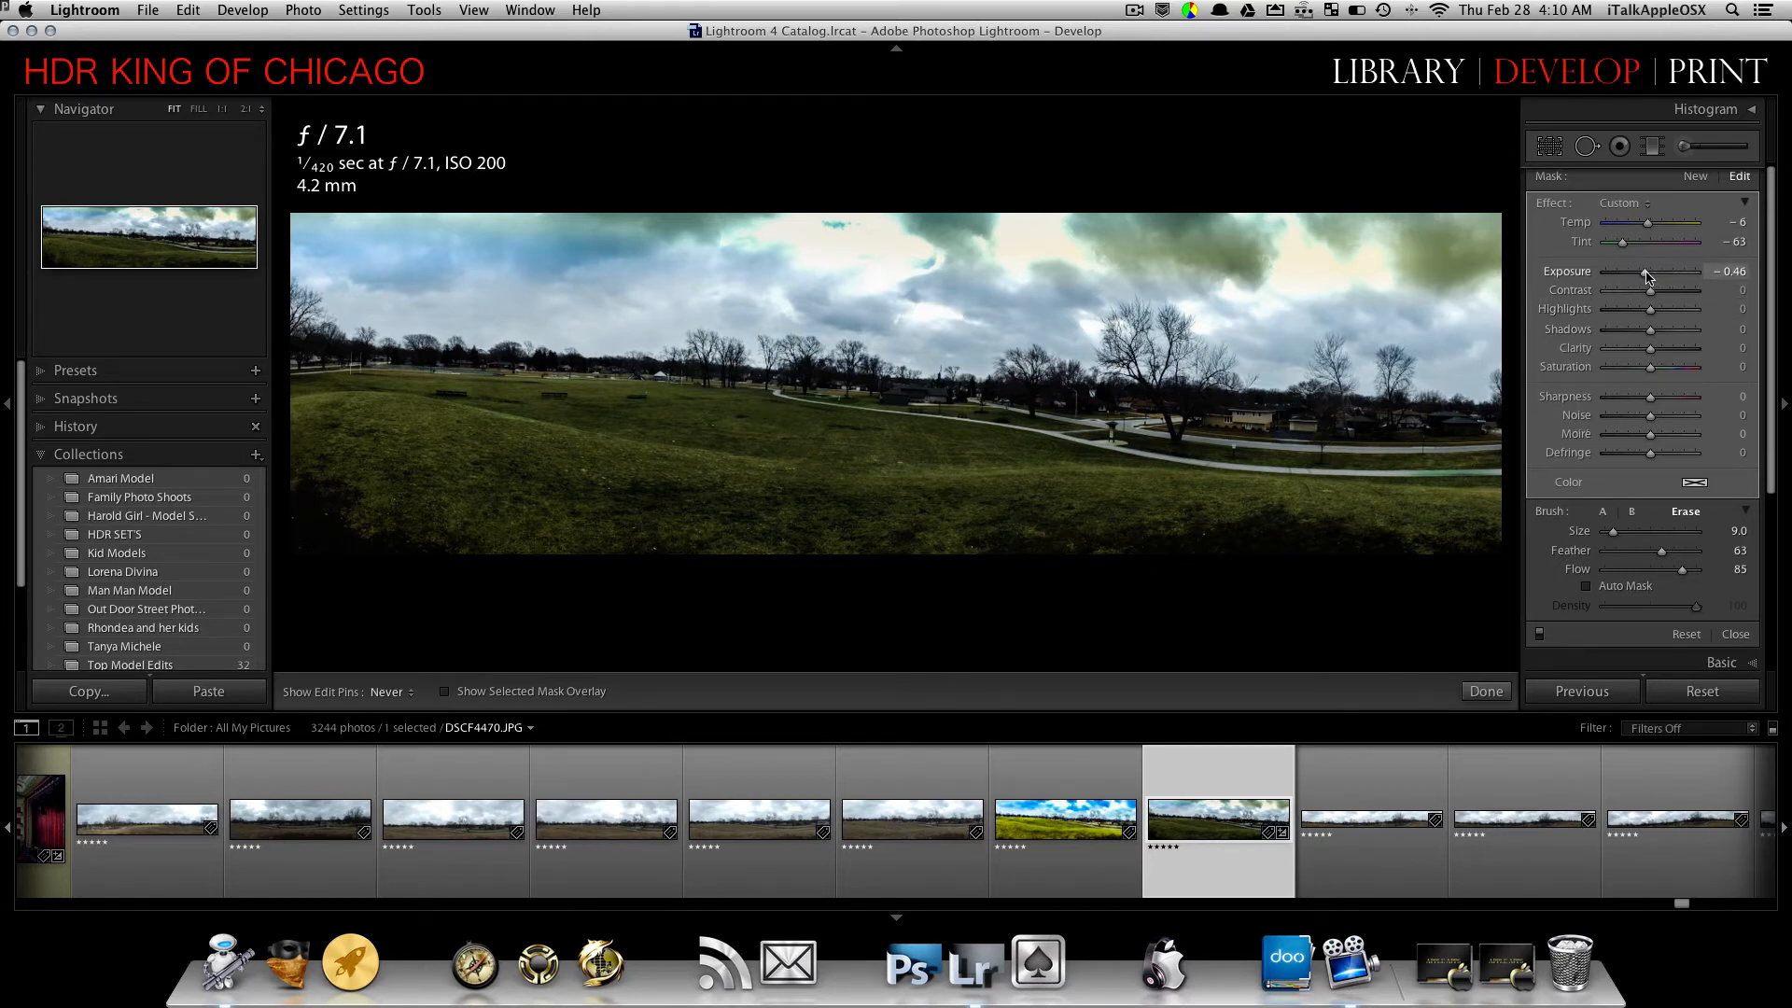
- Raise the brushed grass's Exposure slightly to brighten the ground, and finish editing with the Adjustment Brush
left_click_drag(1646, 273, 1650, 275)
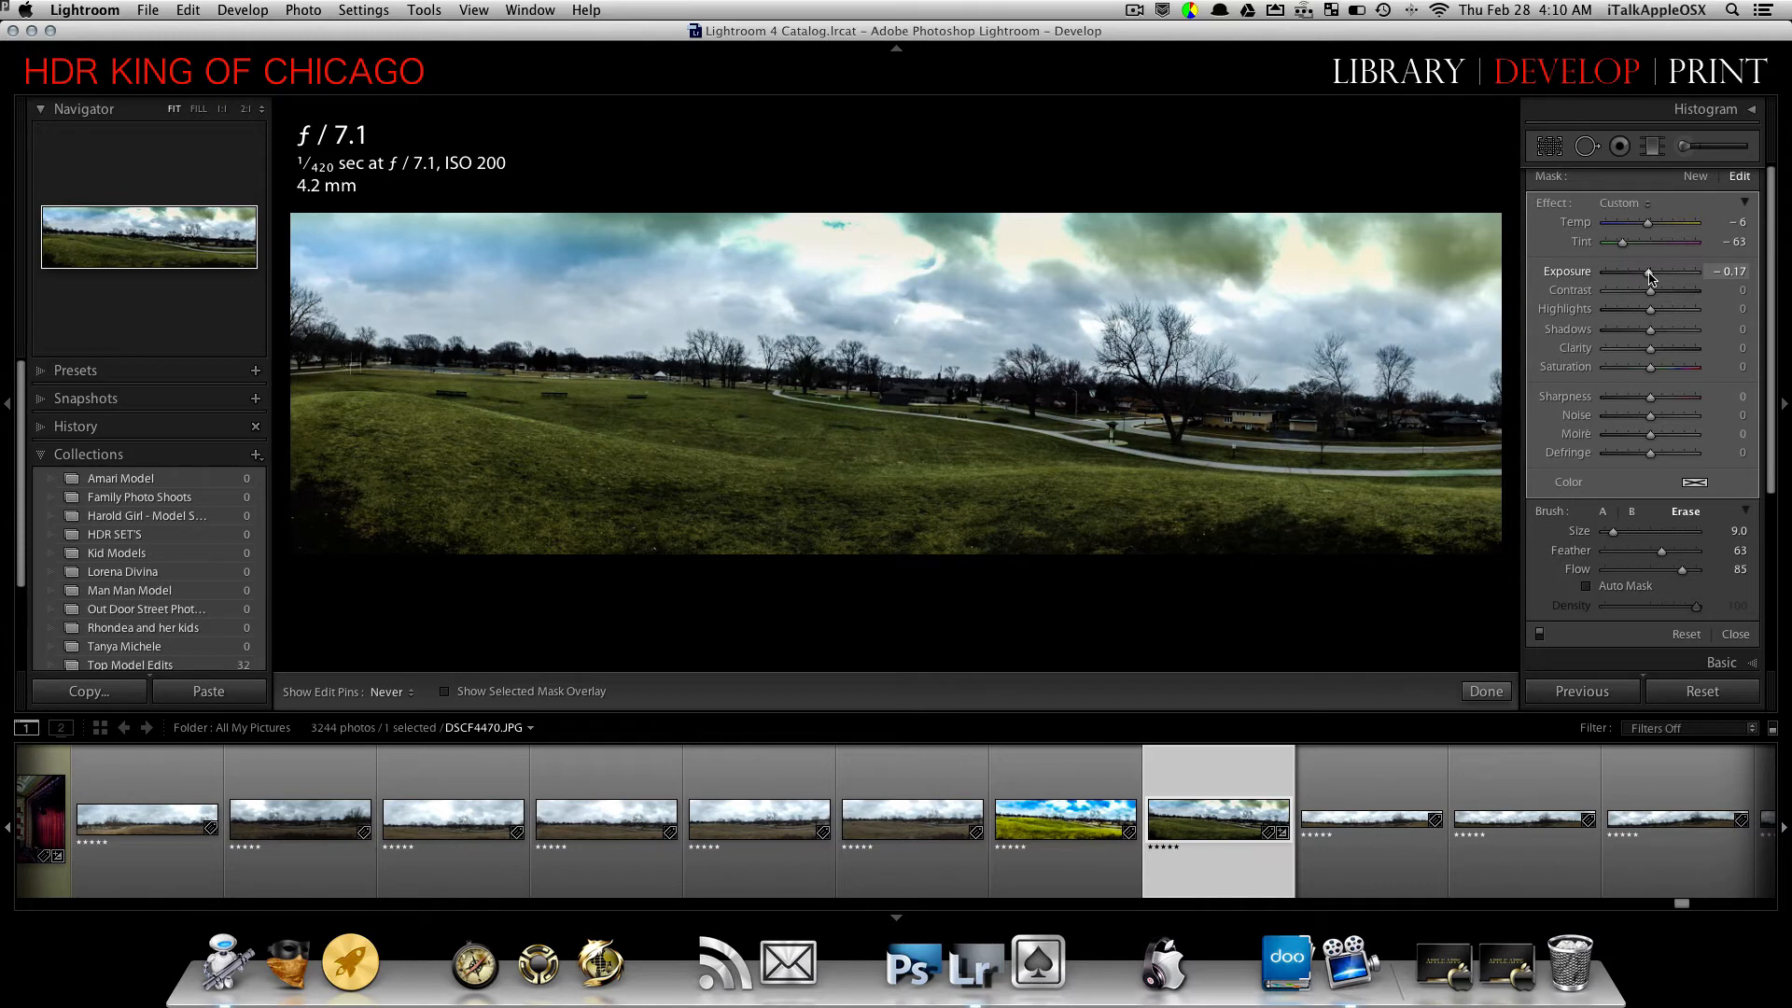
left_click_drag(1650, 275, 1649, 277)
left_click_drag(1652, 277, 1650, 277)
left_click(1499, 692)
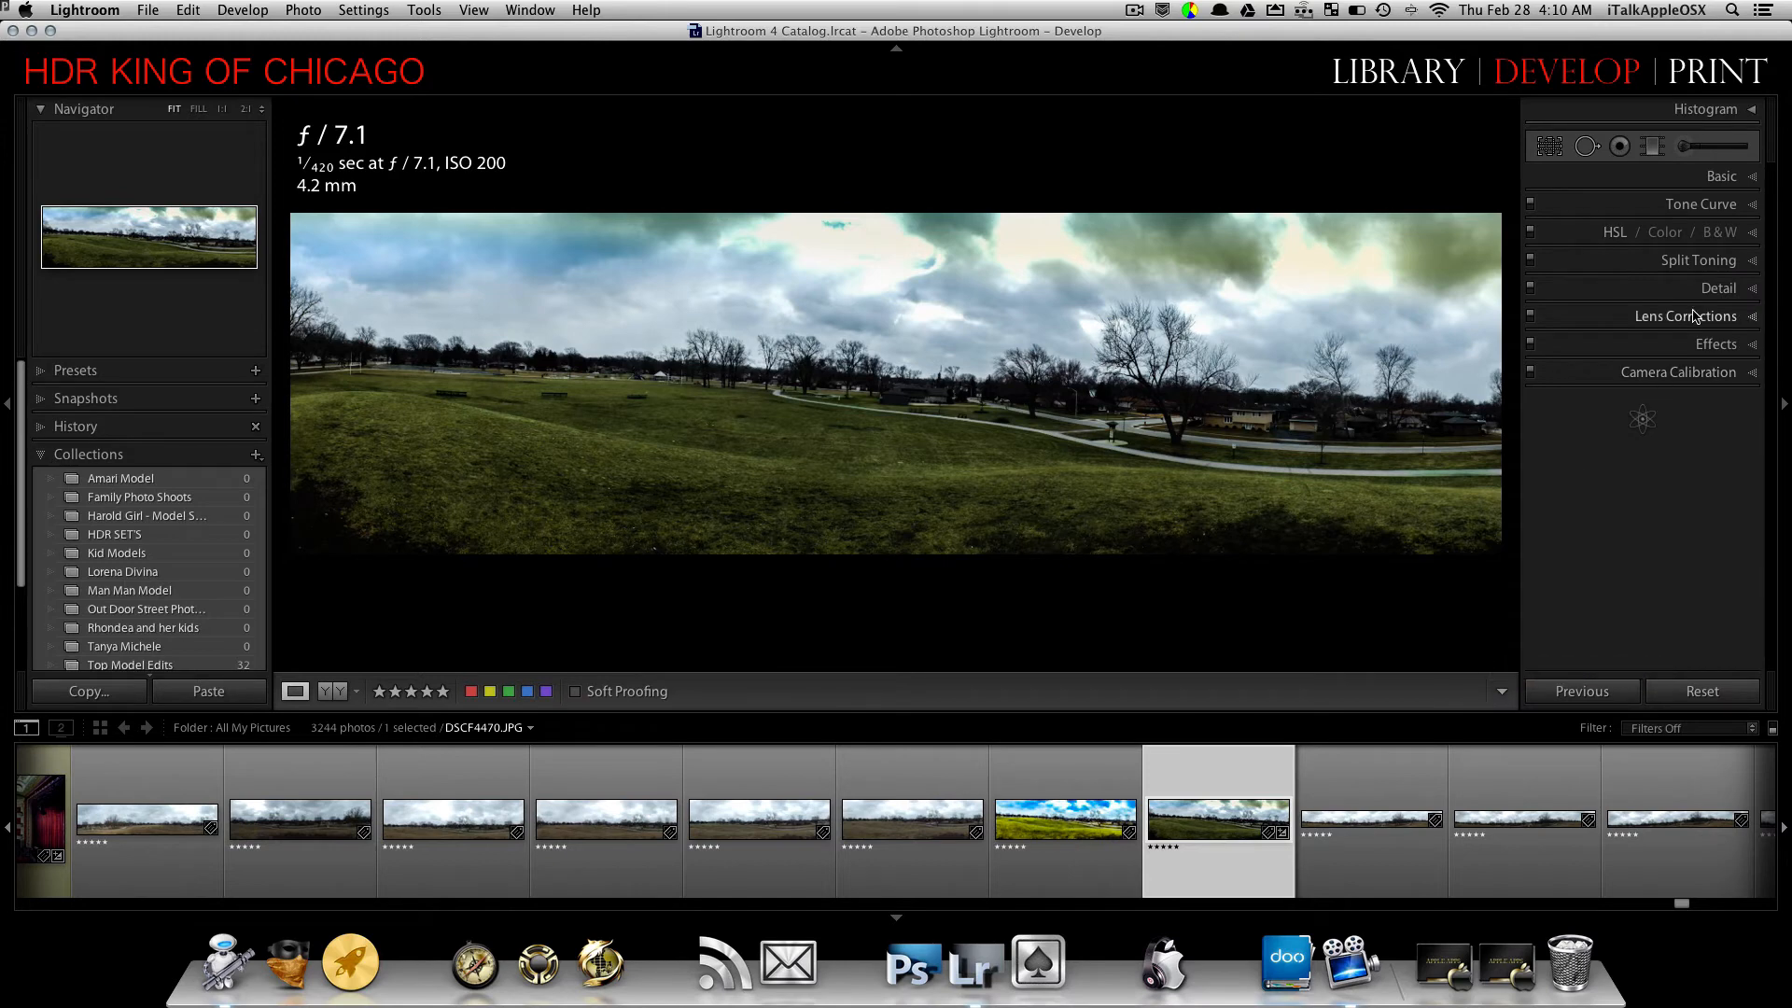
- Set the Luminance noise reduction to 63, judging its smoothing on the grass and clouds at 2:1 zoom
left_click(1748, 291)
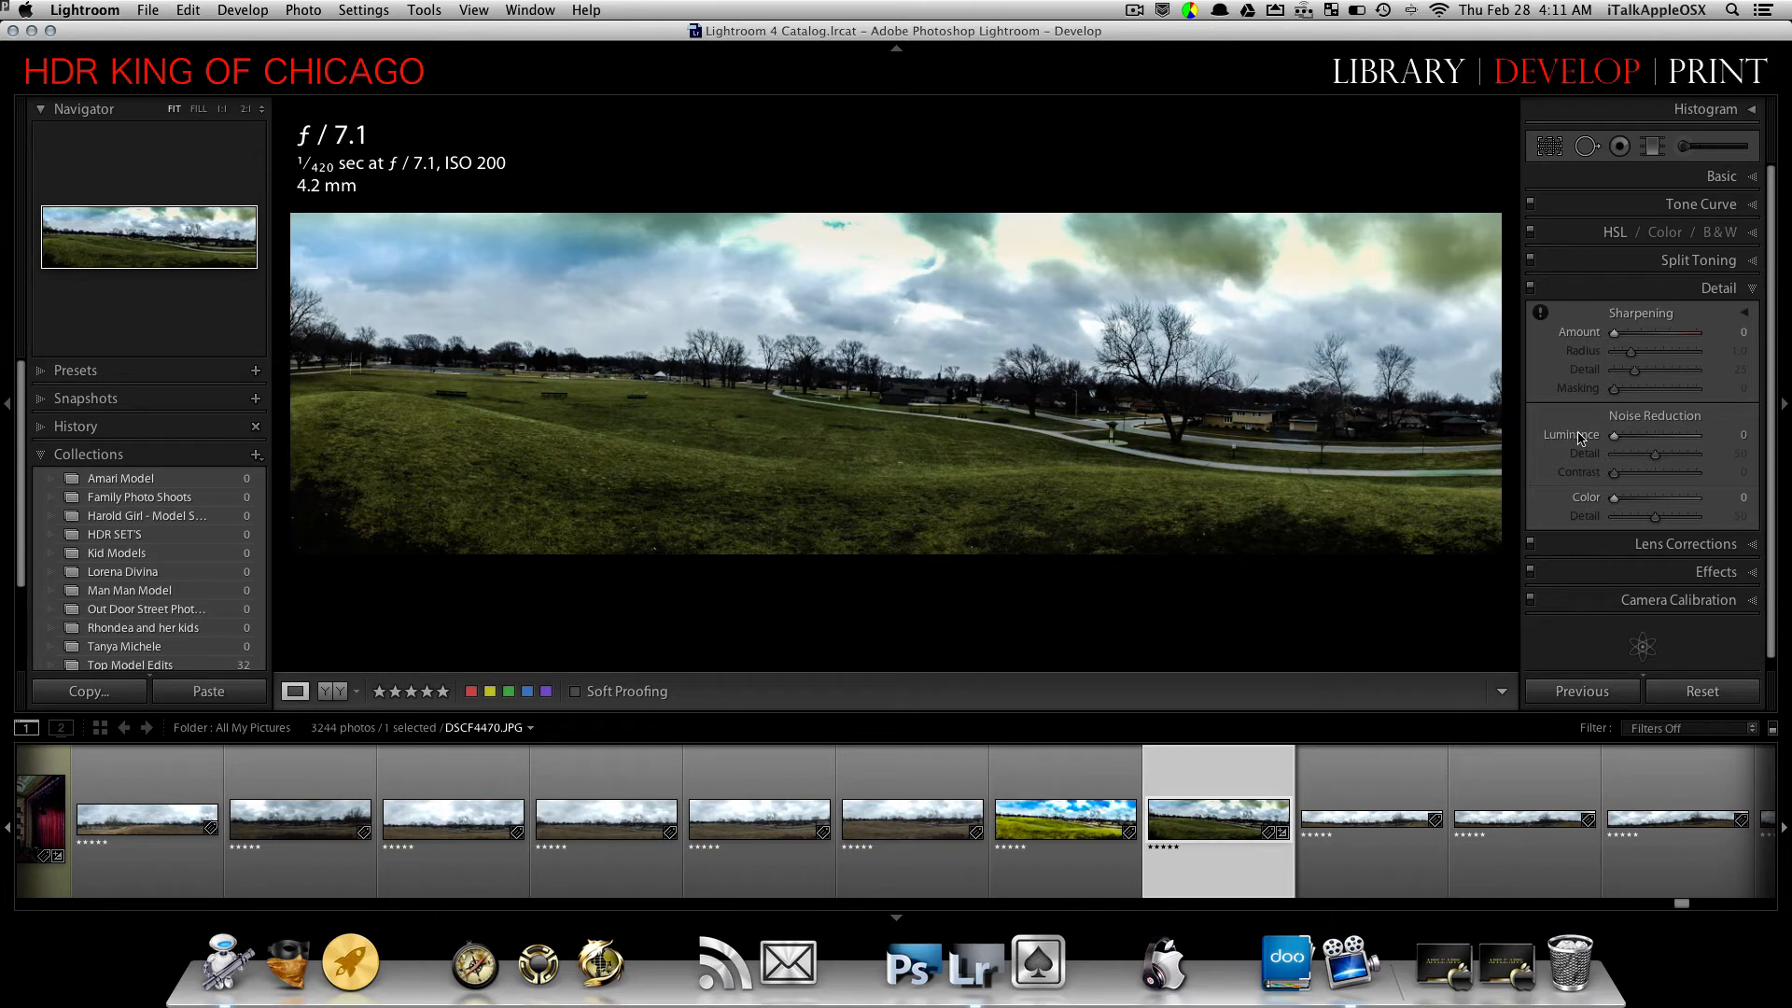
left_click_drag(1616, 435, 1652, 436)
left_click(126, 224)
left_click_drag(125, 224, 133, 240)
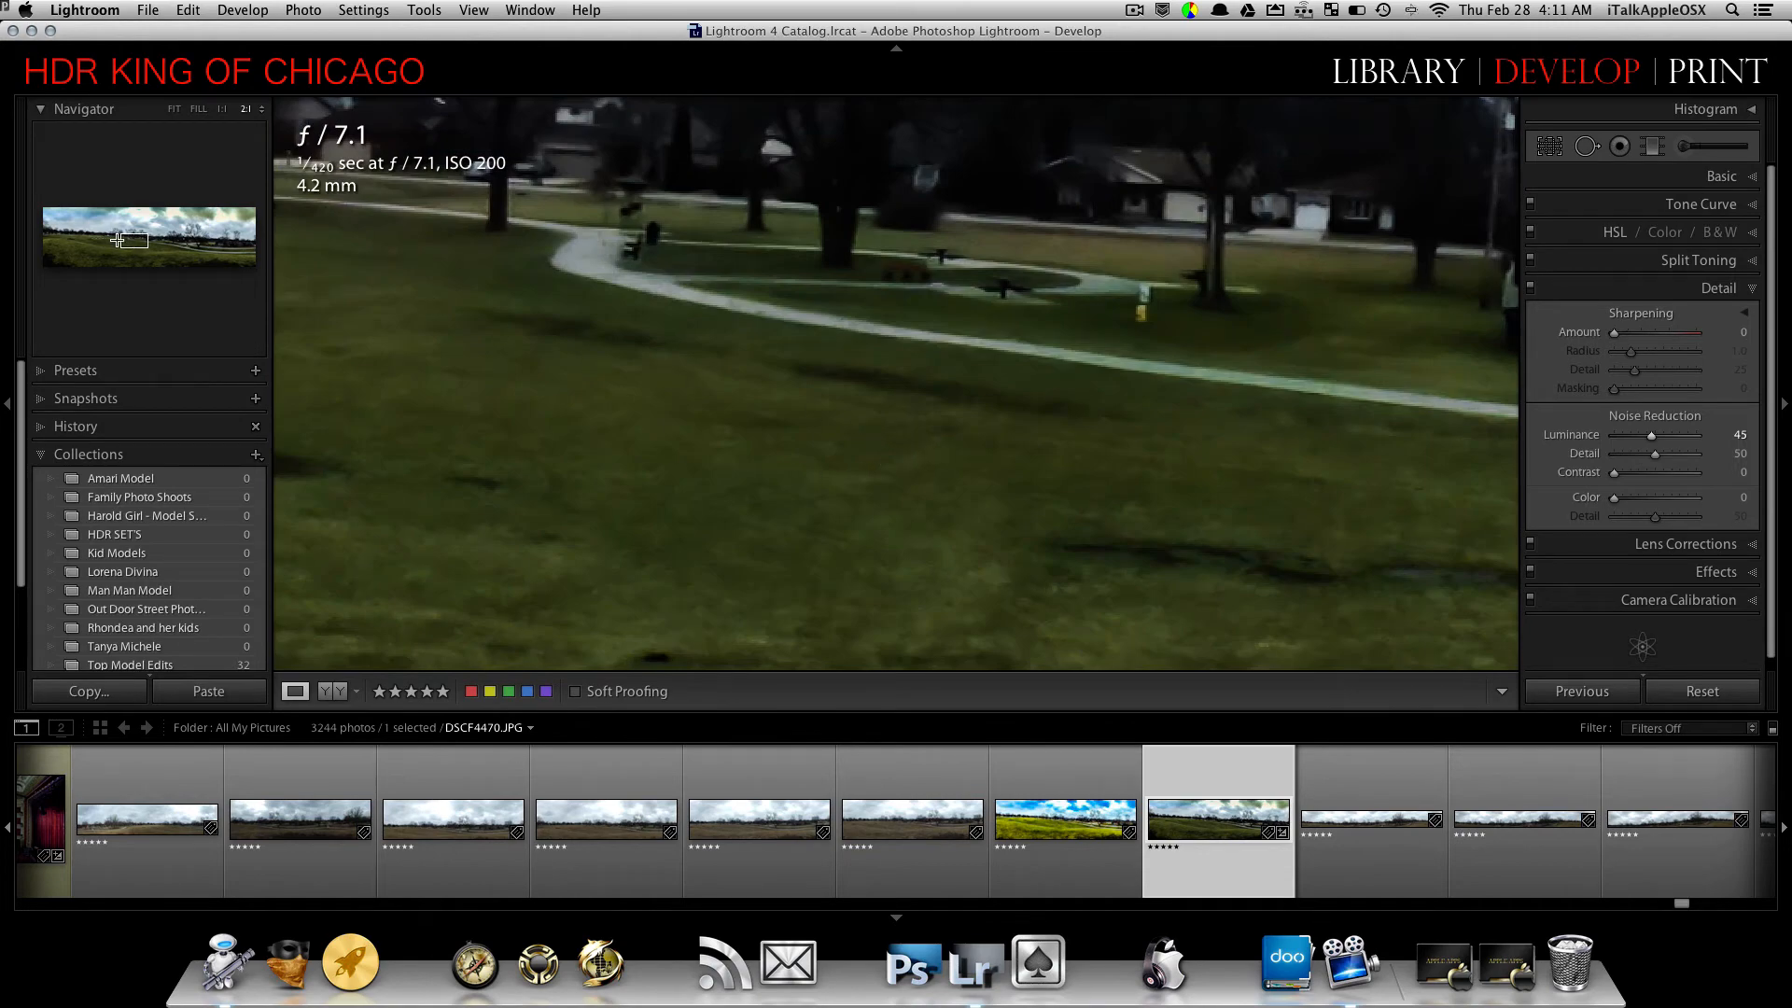
left_click_drag(118, 239, 167, 216)
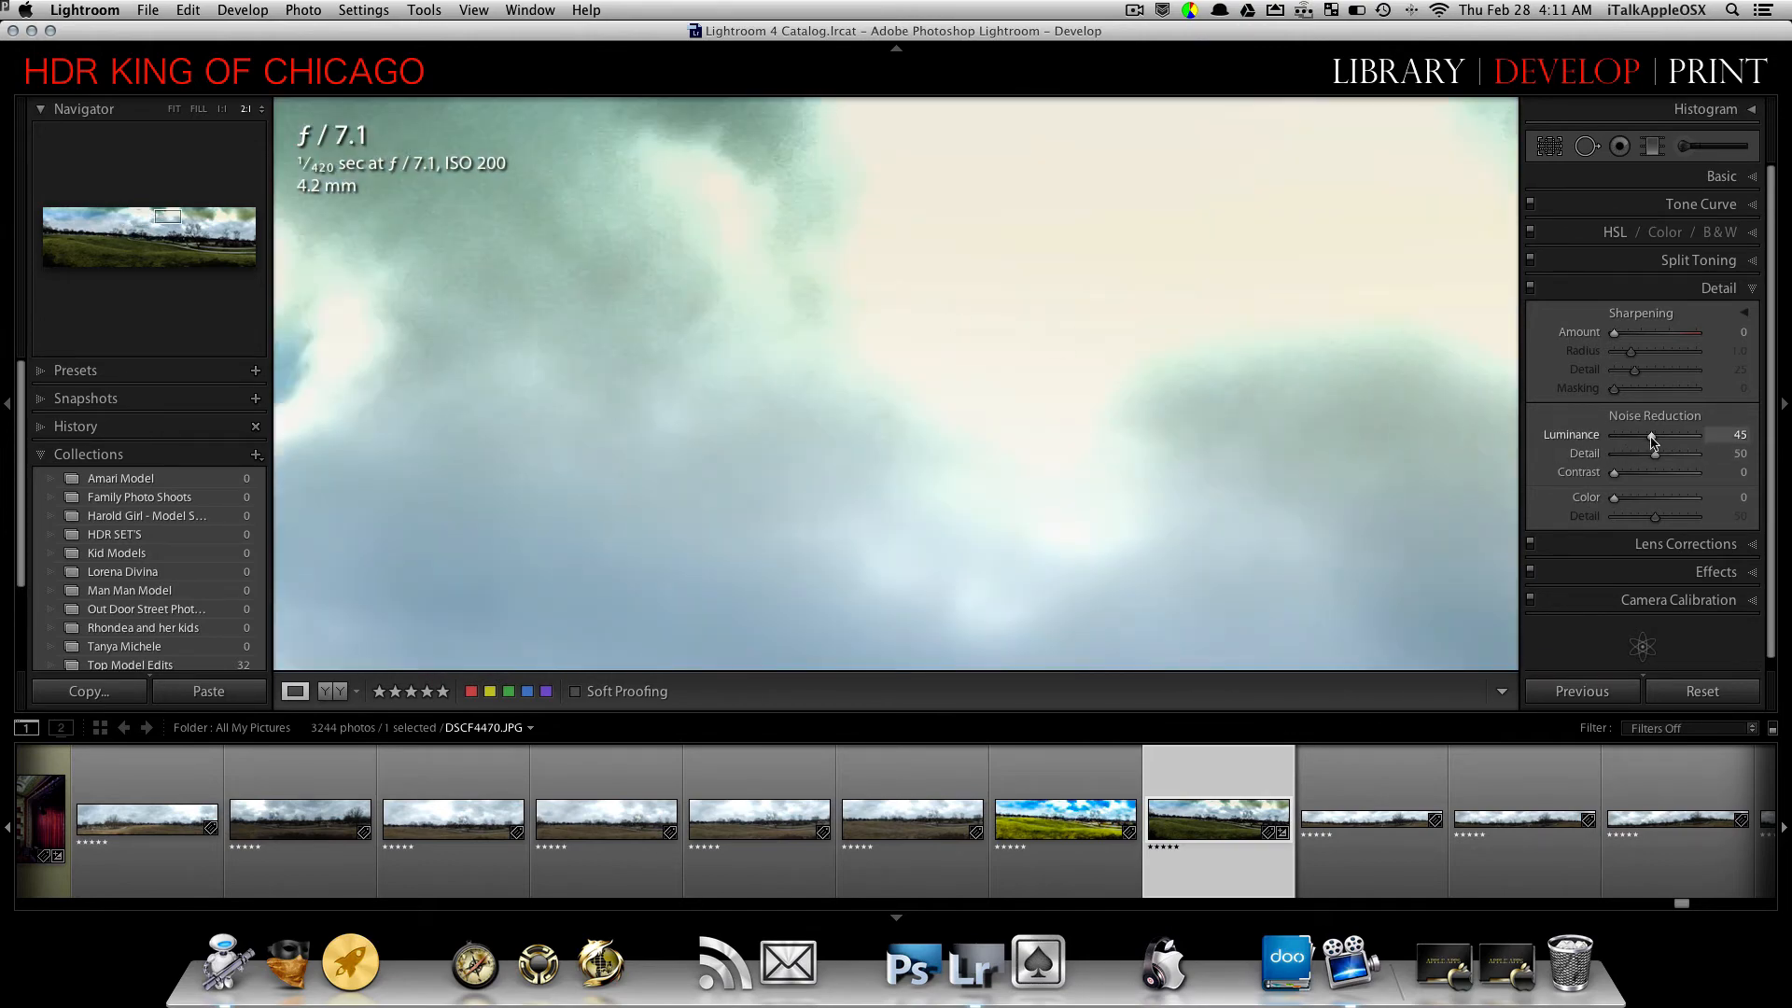
left_click_drag(1651, 439, 1668, 441)
left_click(173, 109)
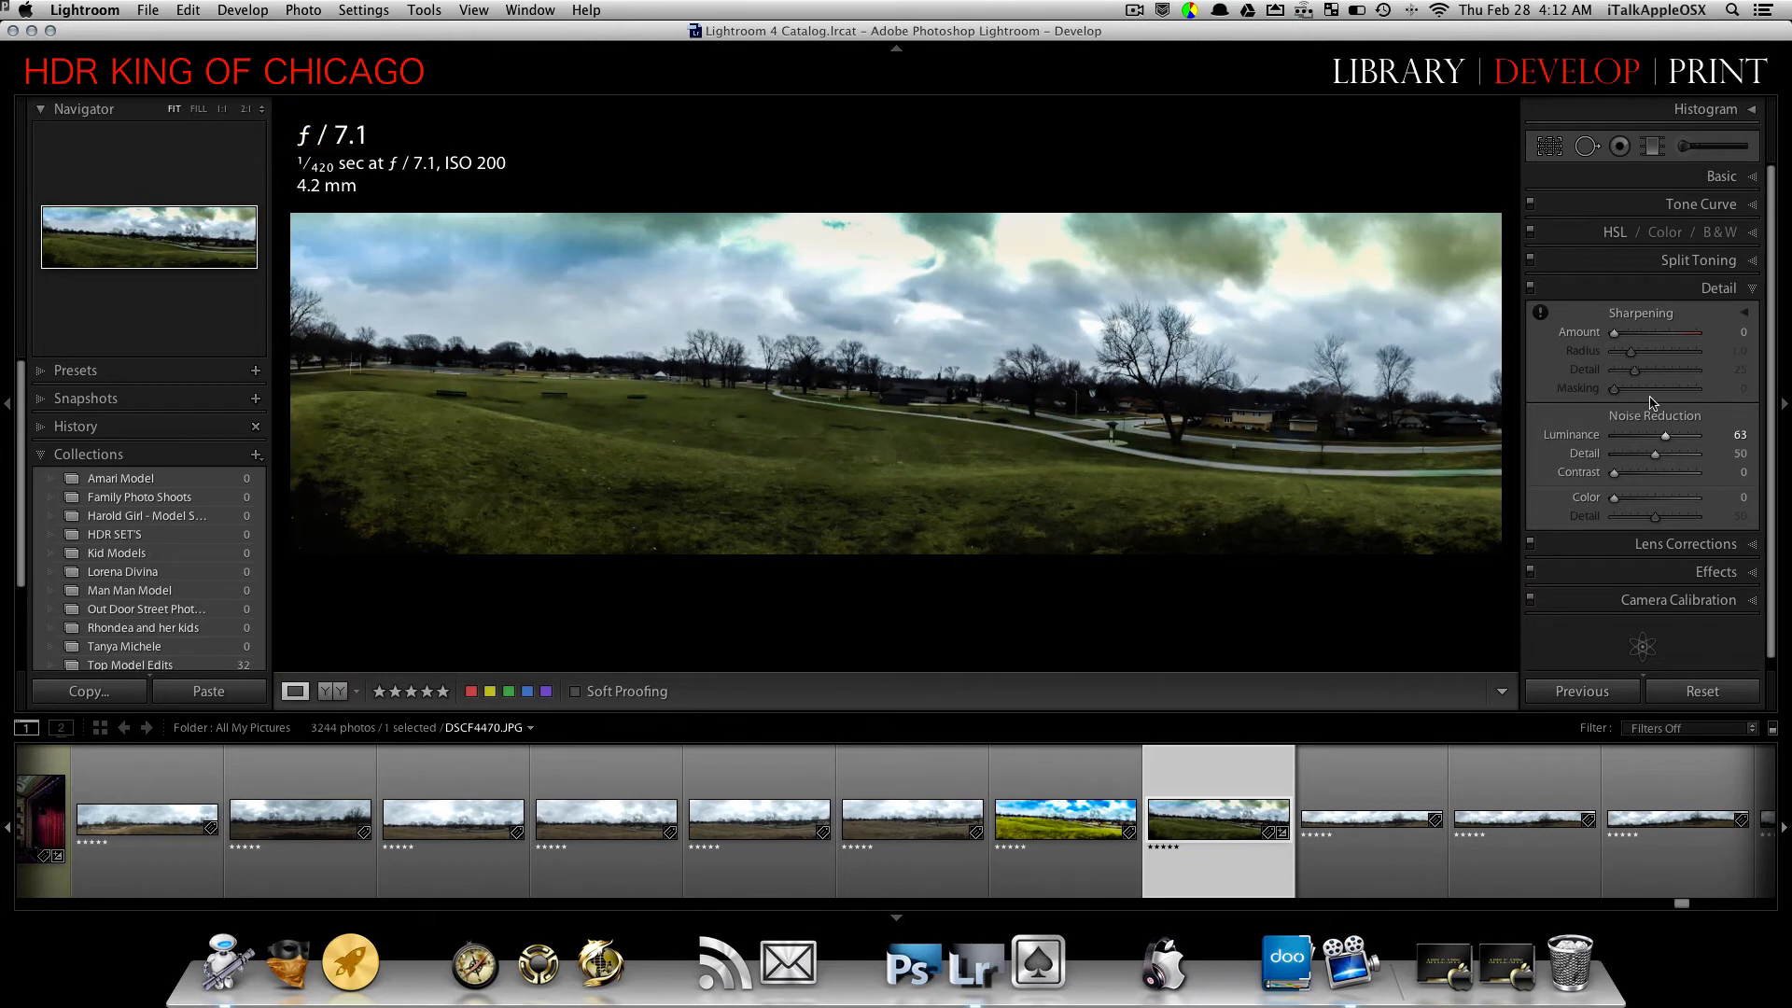
- Lower the Luminance noise reduction slightly, raise its Color and Contrast amounts, and close the Detail adjustments
left_click_drag(1668, 440, 1657, 442)
left_click_drag(1616, 500, 1641, 504)
left_click_drag(1617, 474, 1629, 478)
left_click(1752, 291)
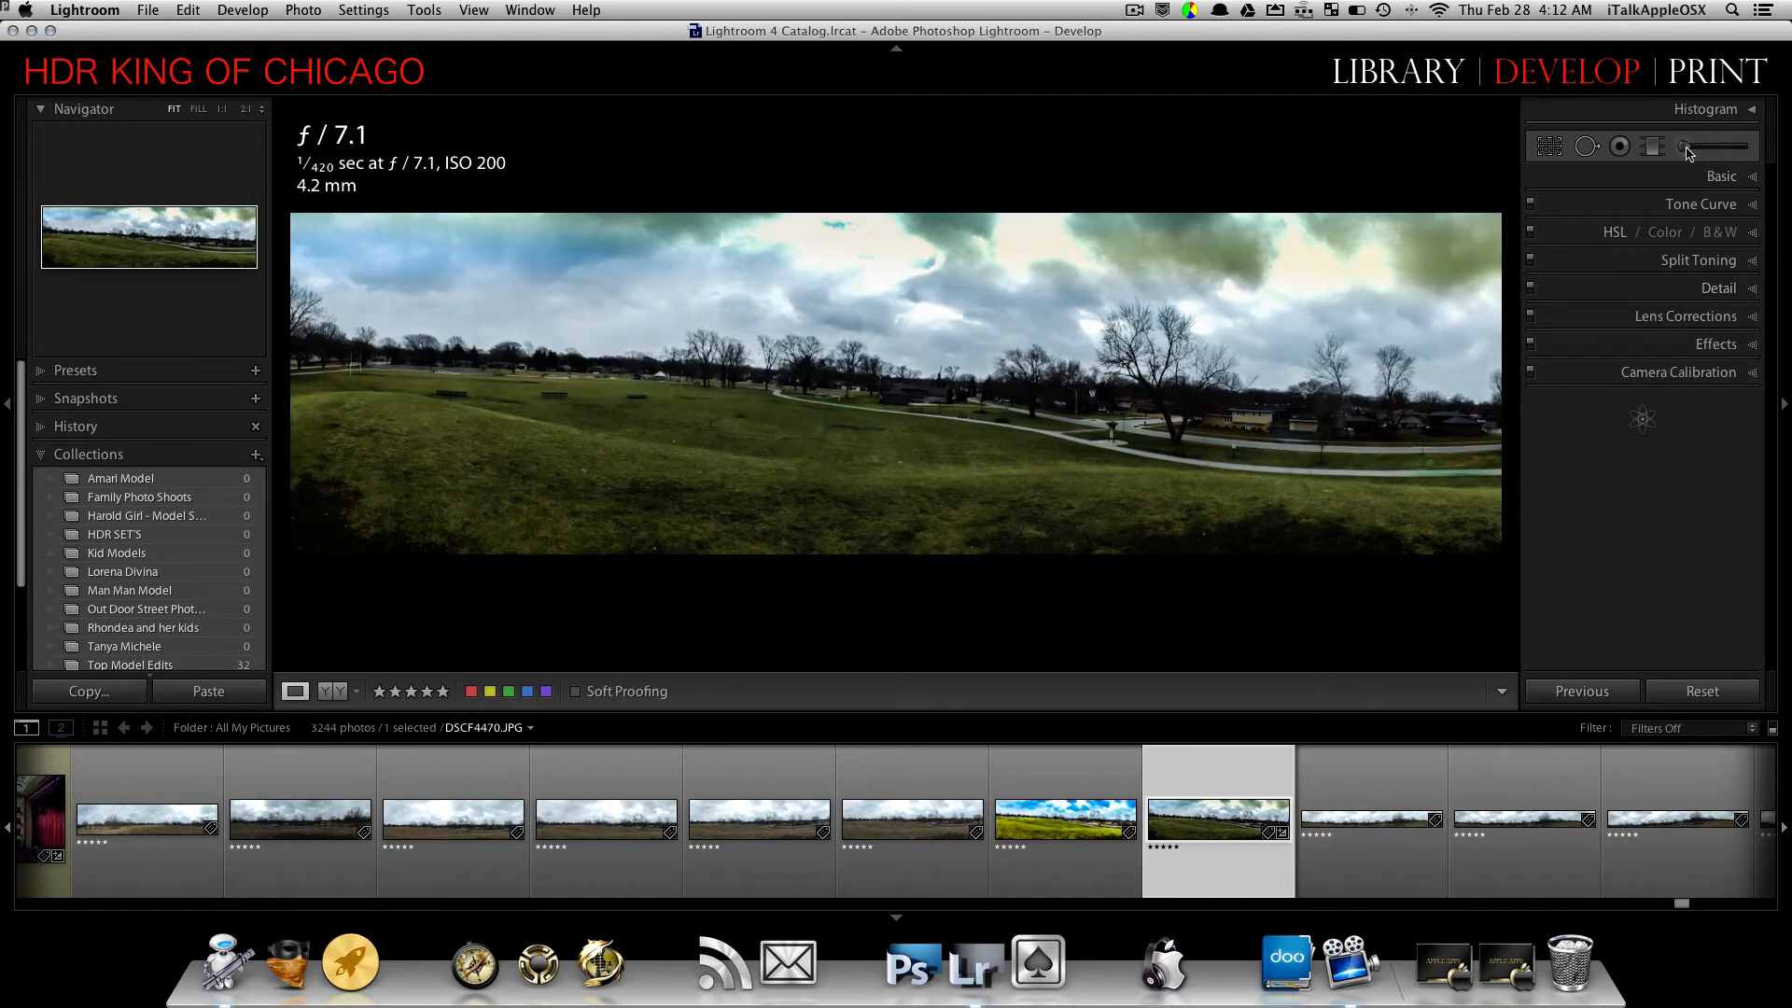
- Start a new Adjustment Brush with the Noise effect at -100 and paint it over the grass field
left_click(1685, 148)
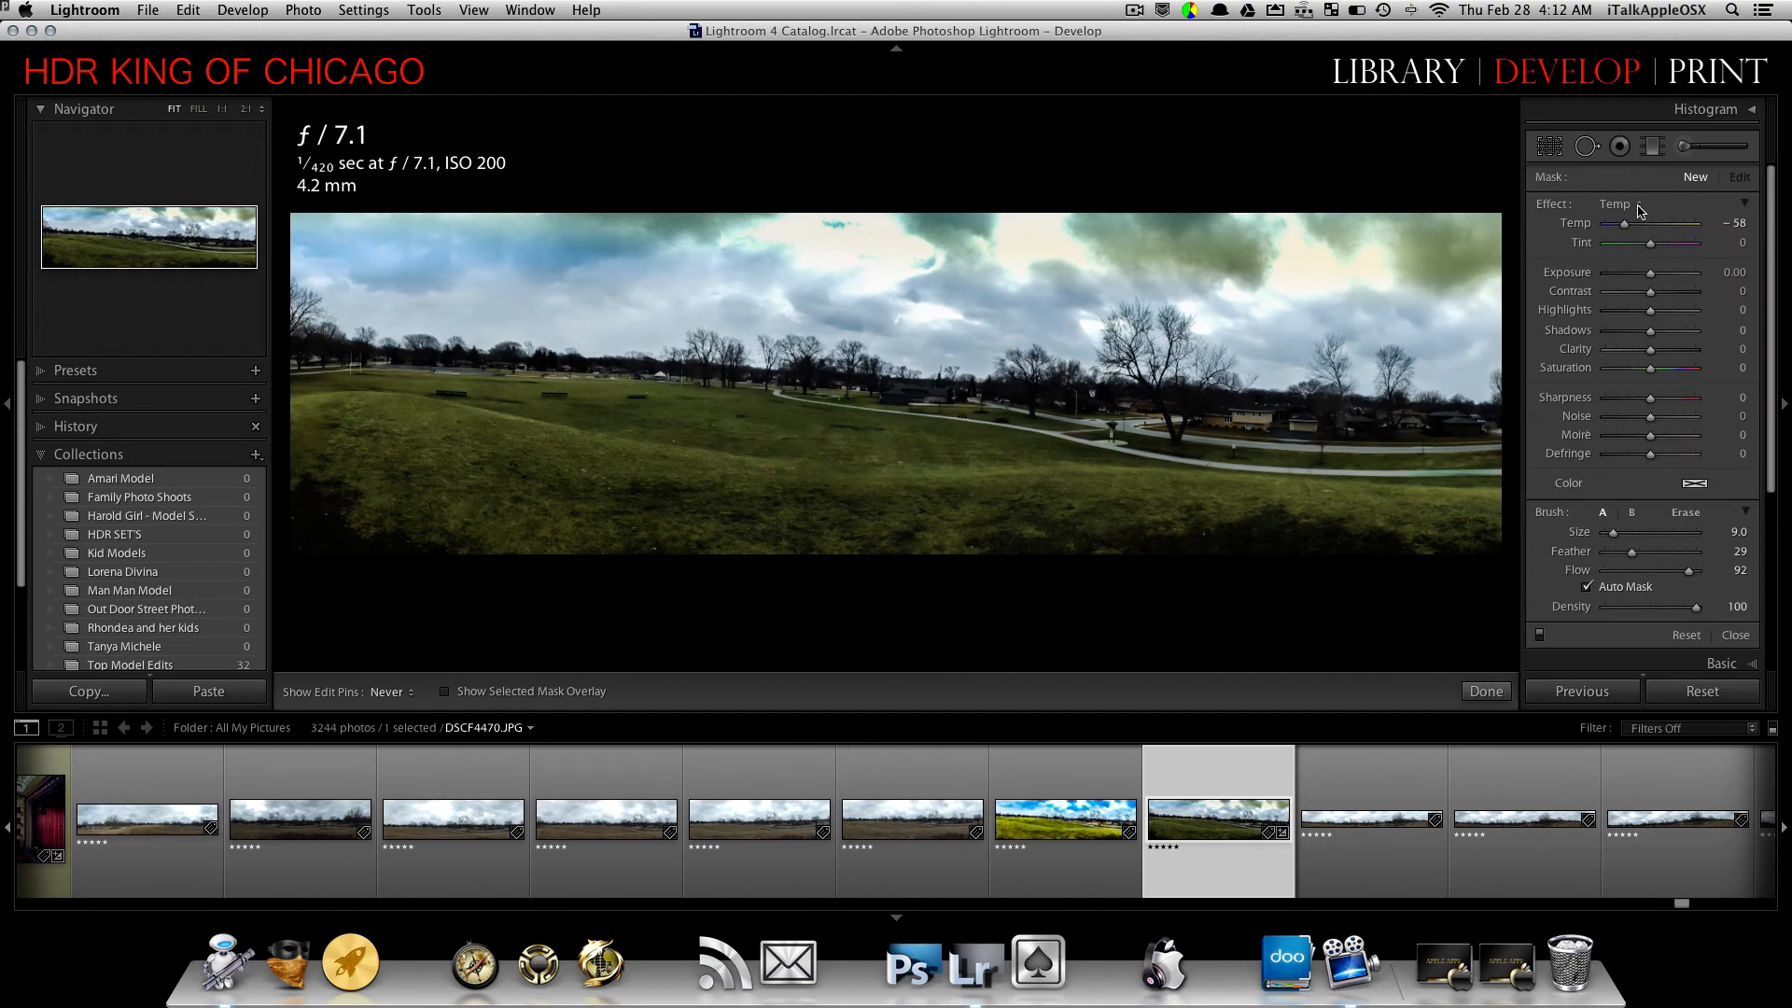
left_click(1640, 206)
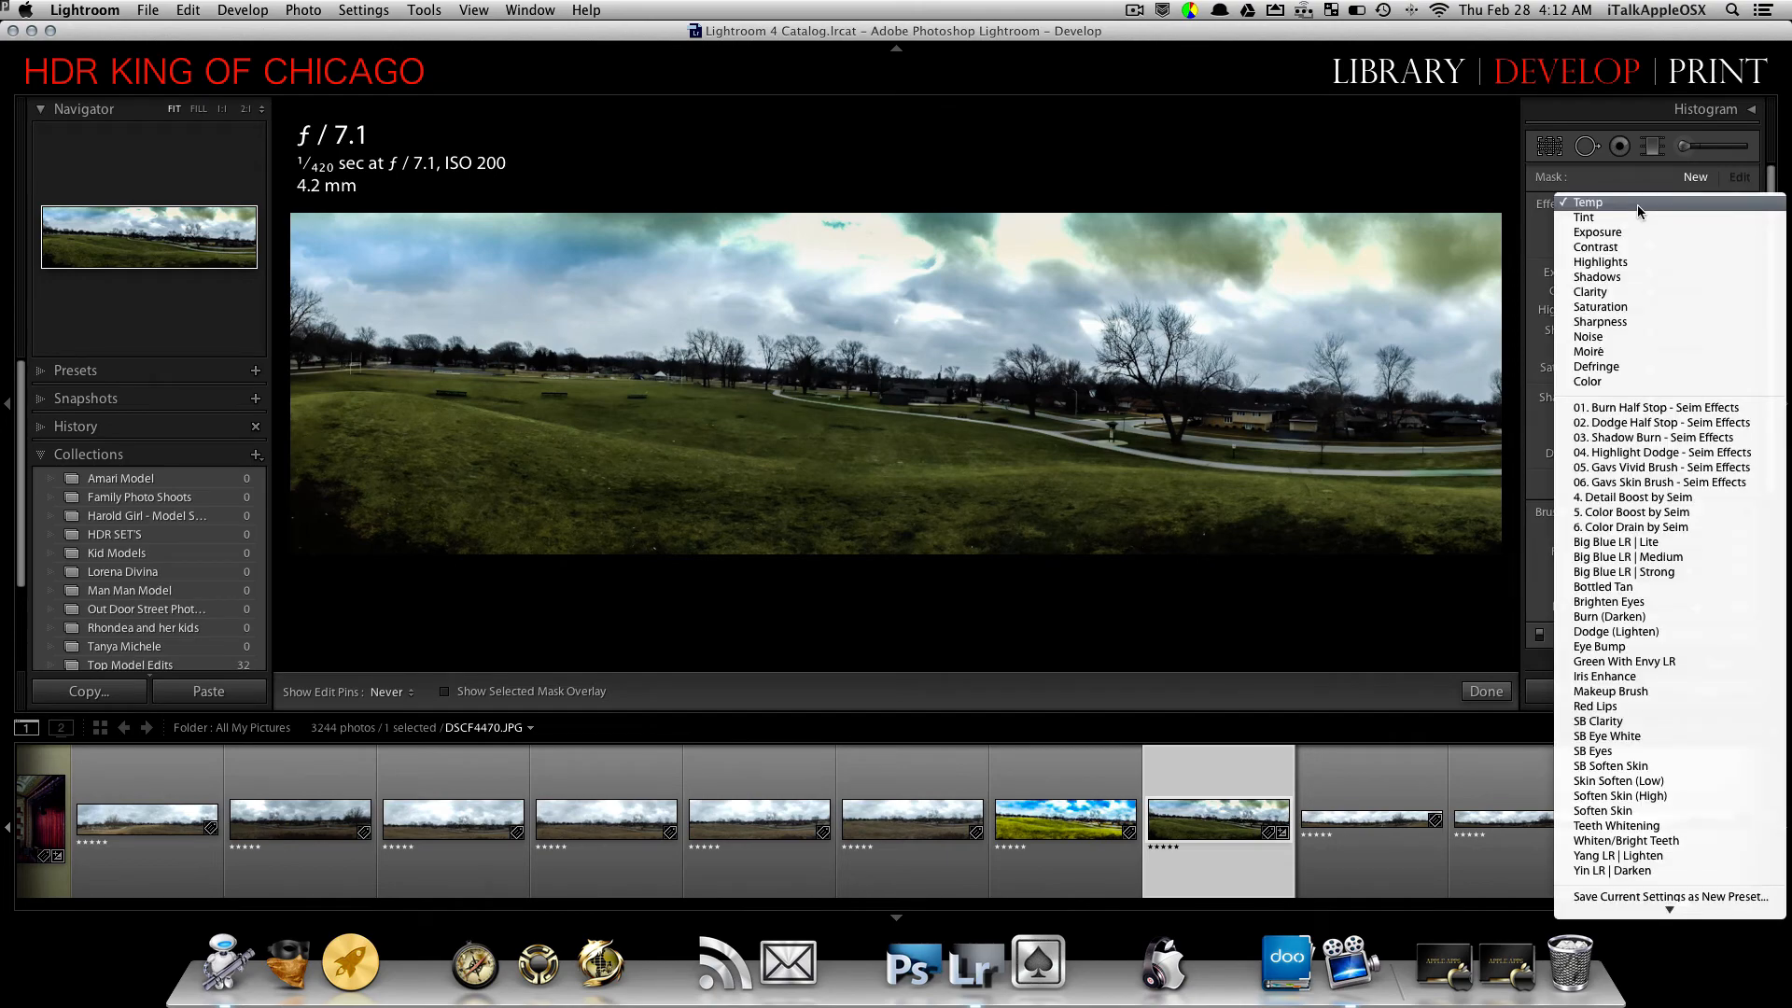
left_click(1610, 335)
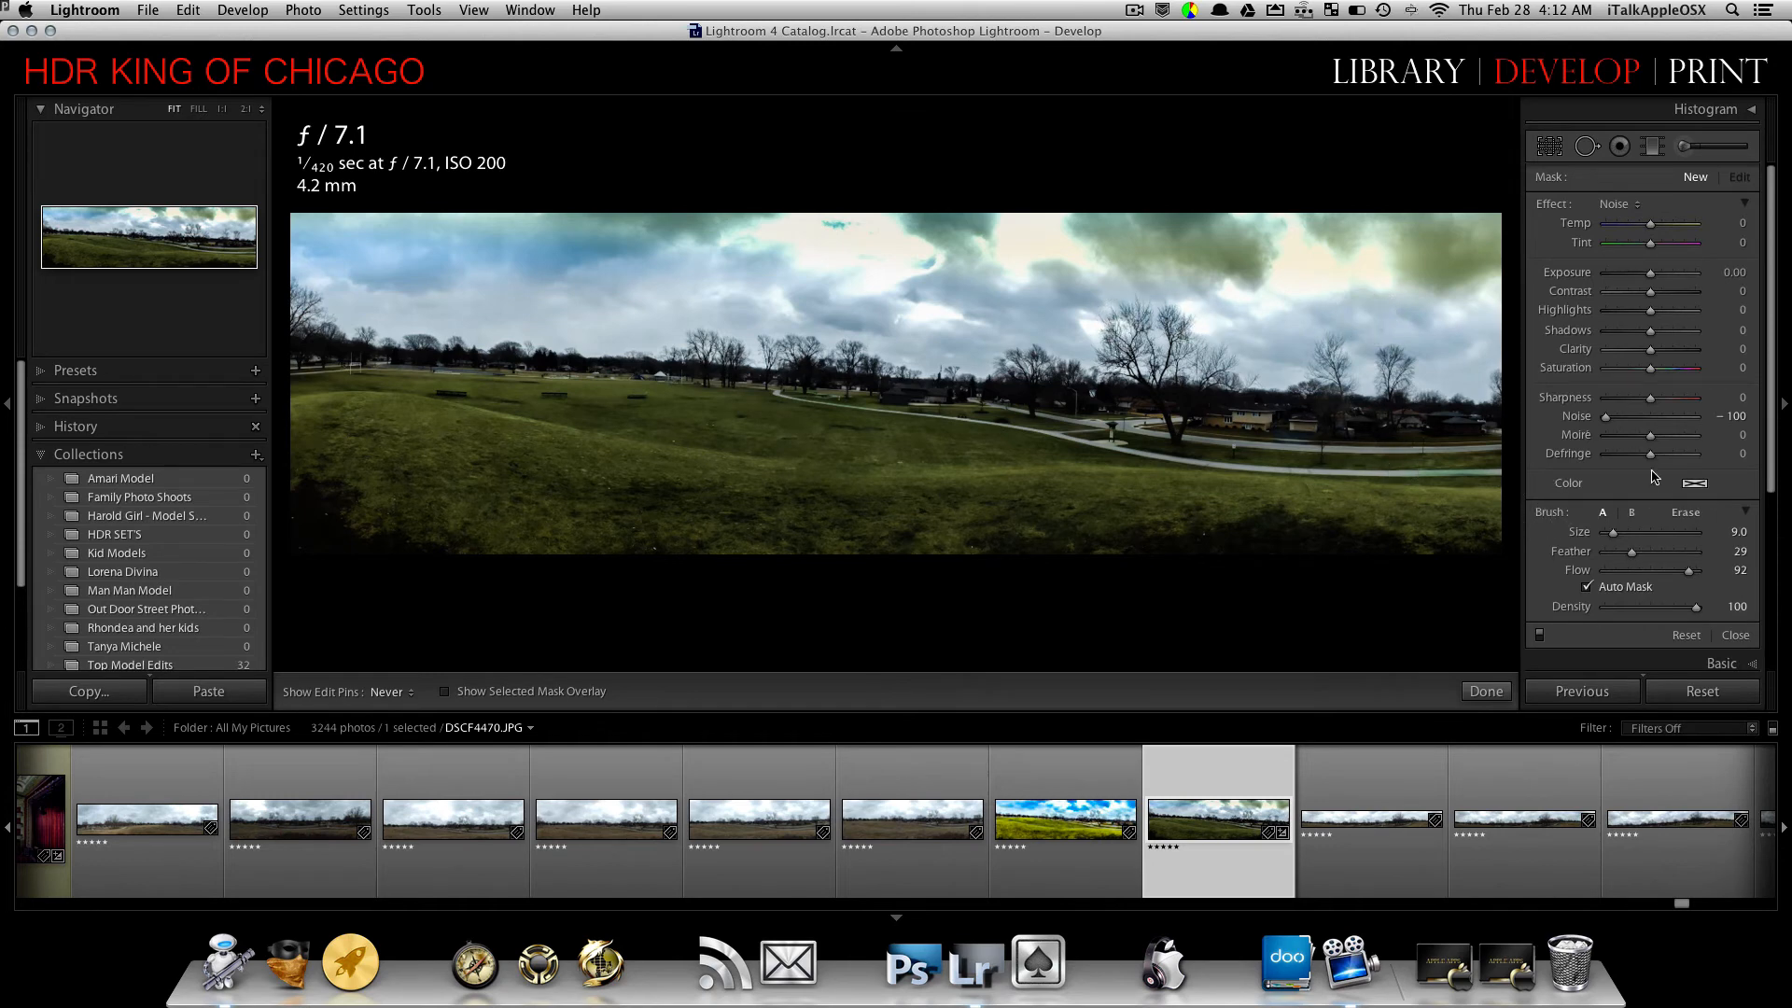
scroll(1223, 435, "up", 5)
scroll(1415, 497, "up", 5)
left_click_drag(1333, 434, 1431, 434)
scroll(1438, 433, "down", 9)
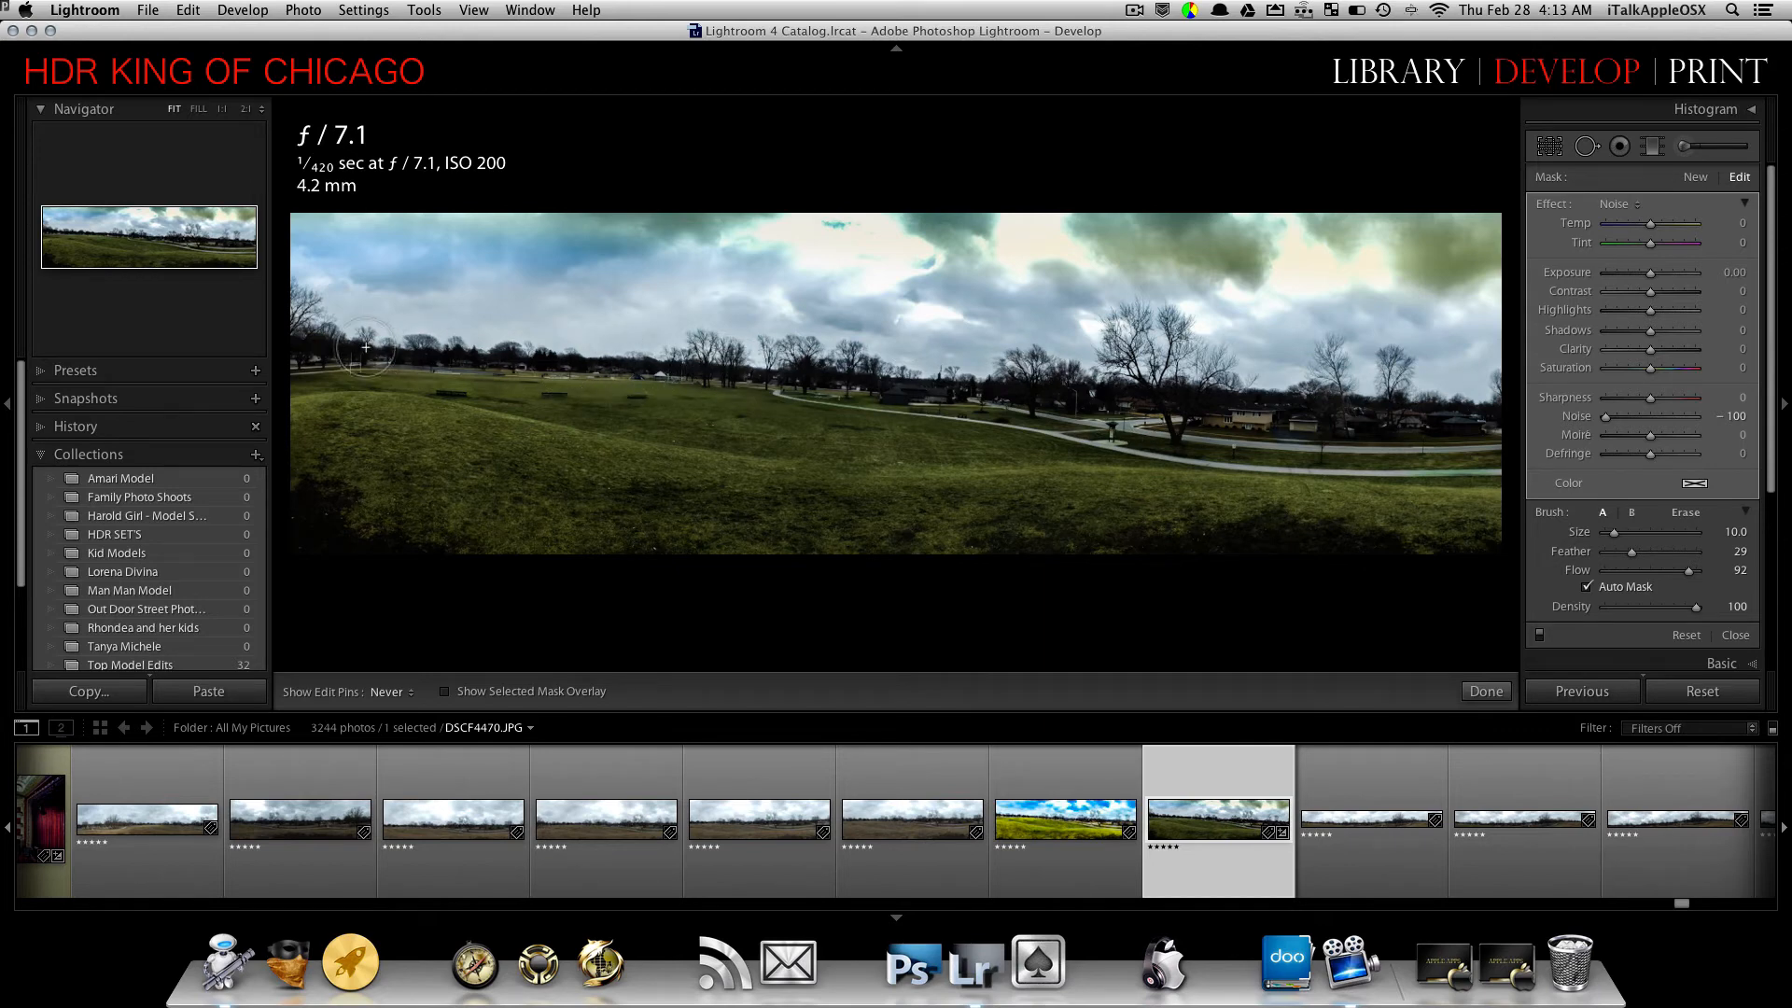
- Fill the gaps in the grass field's noise mask with the mask overlay shown, hide the overlay, and finish the Adjustment Brush
scroll(356, 380, "up", 4)
left_click(443, 692)
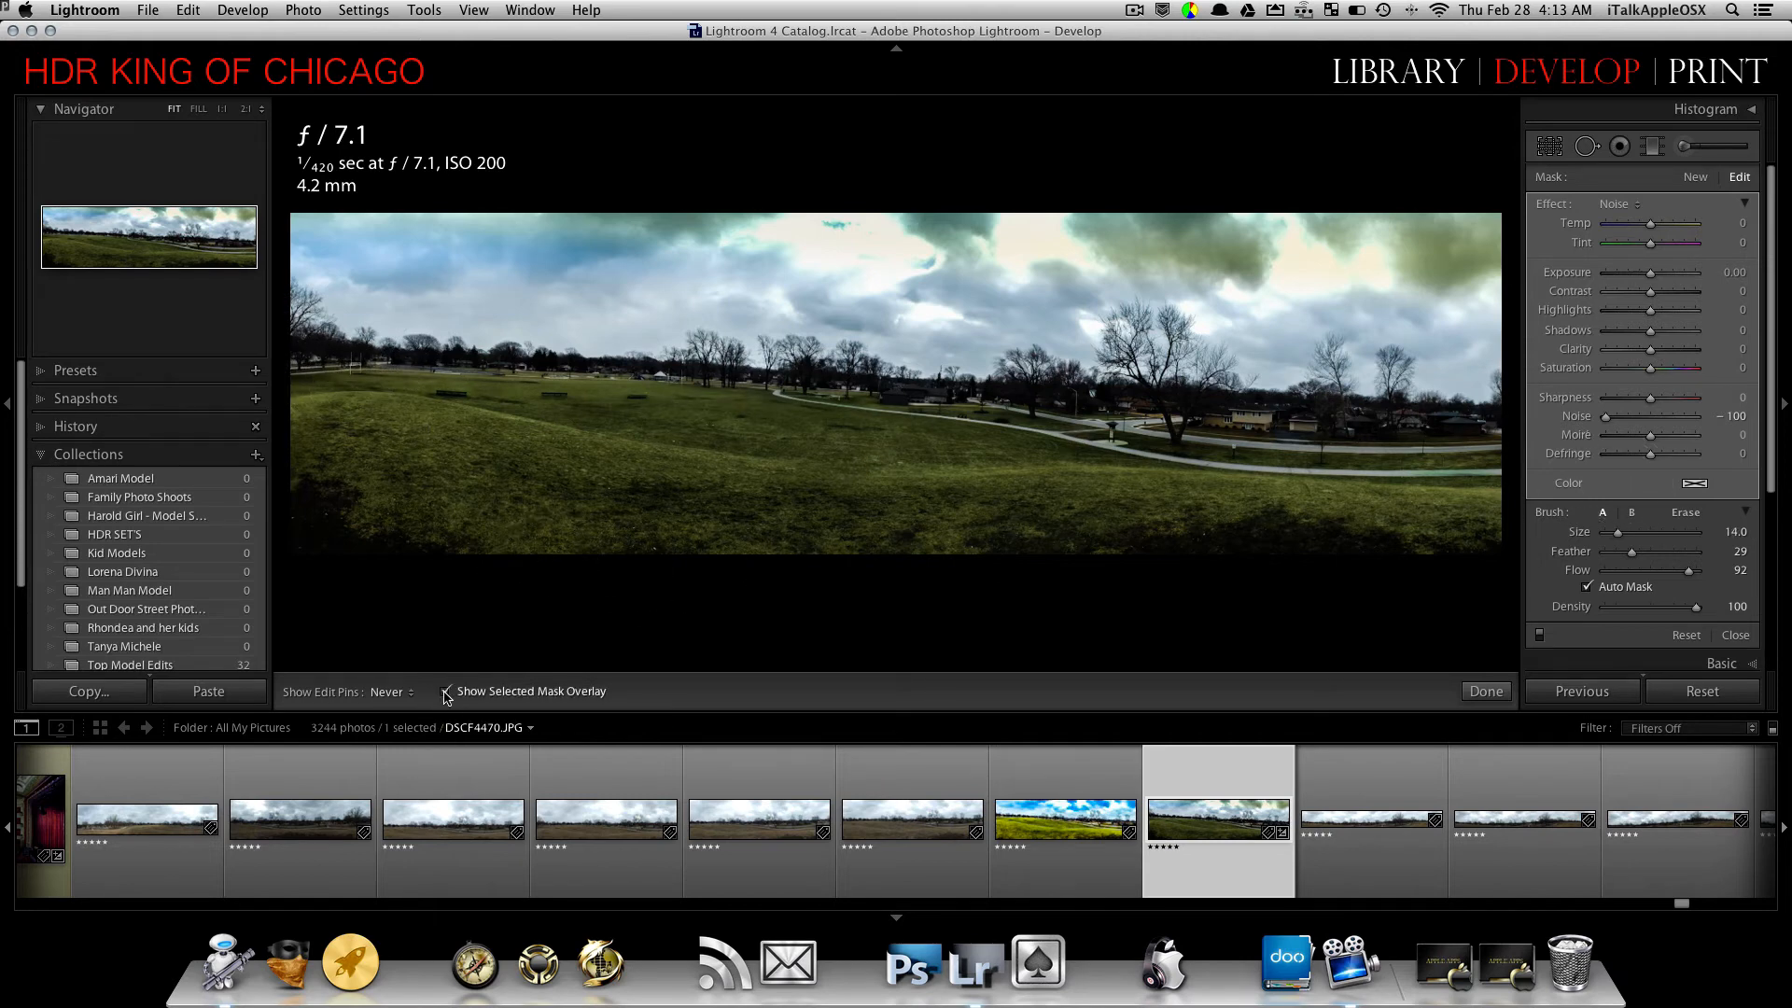
scroll(557, 565, "up", 1)
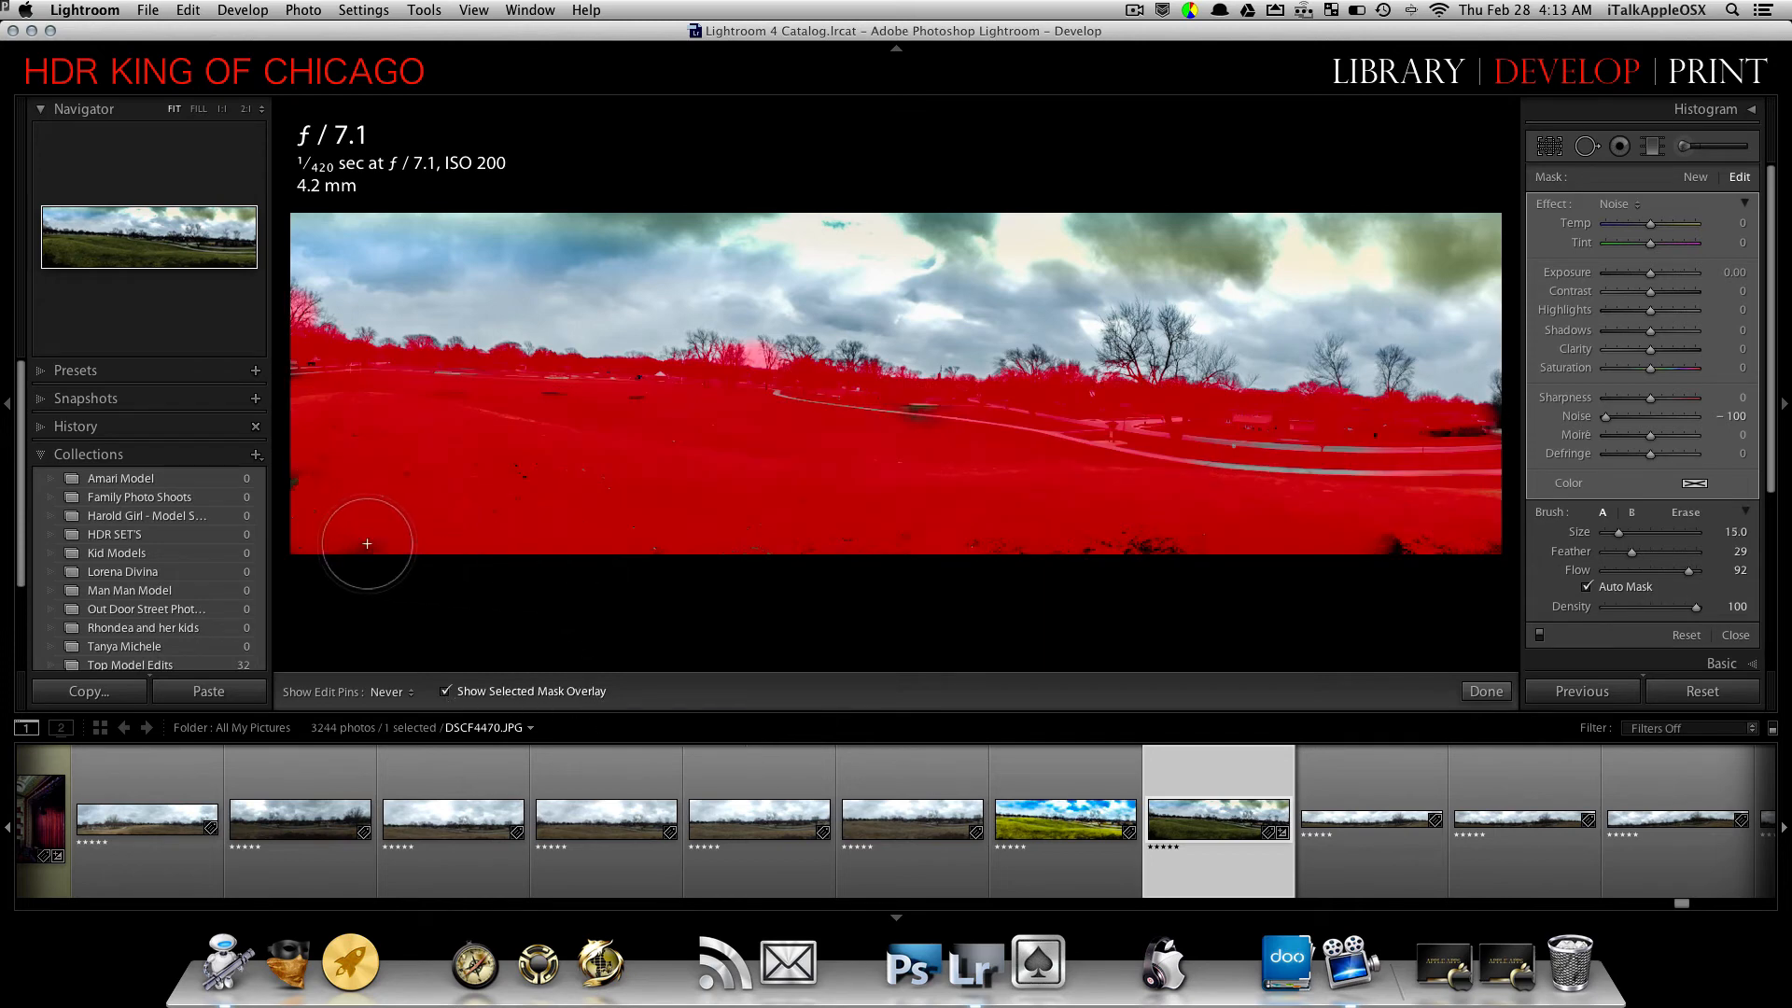
mouse_move(1160, 520)
left_mouse_down()
mouse_move(1350, 538)
mouse_move(976, 550)
mouse_move(1502, 566)
mouse_move(1201, 546)
mouse_move(1462, 518)
left_mouse_up()
scroll(1485, 426, "down", 2)
left_click_drag(1486, 426, 1363, 430)
left_click_drag(1075, 424, 291, 376)
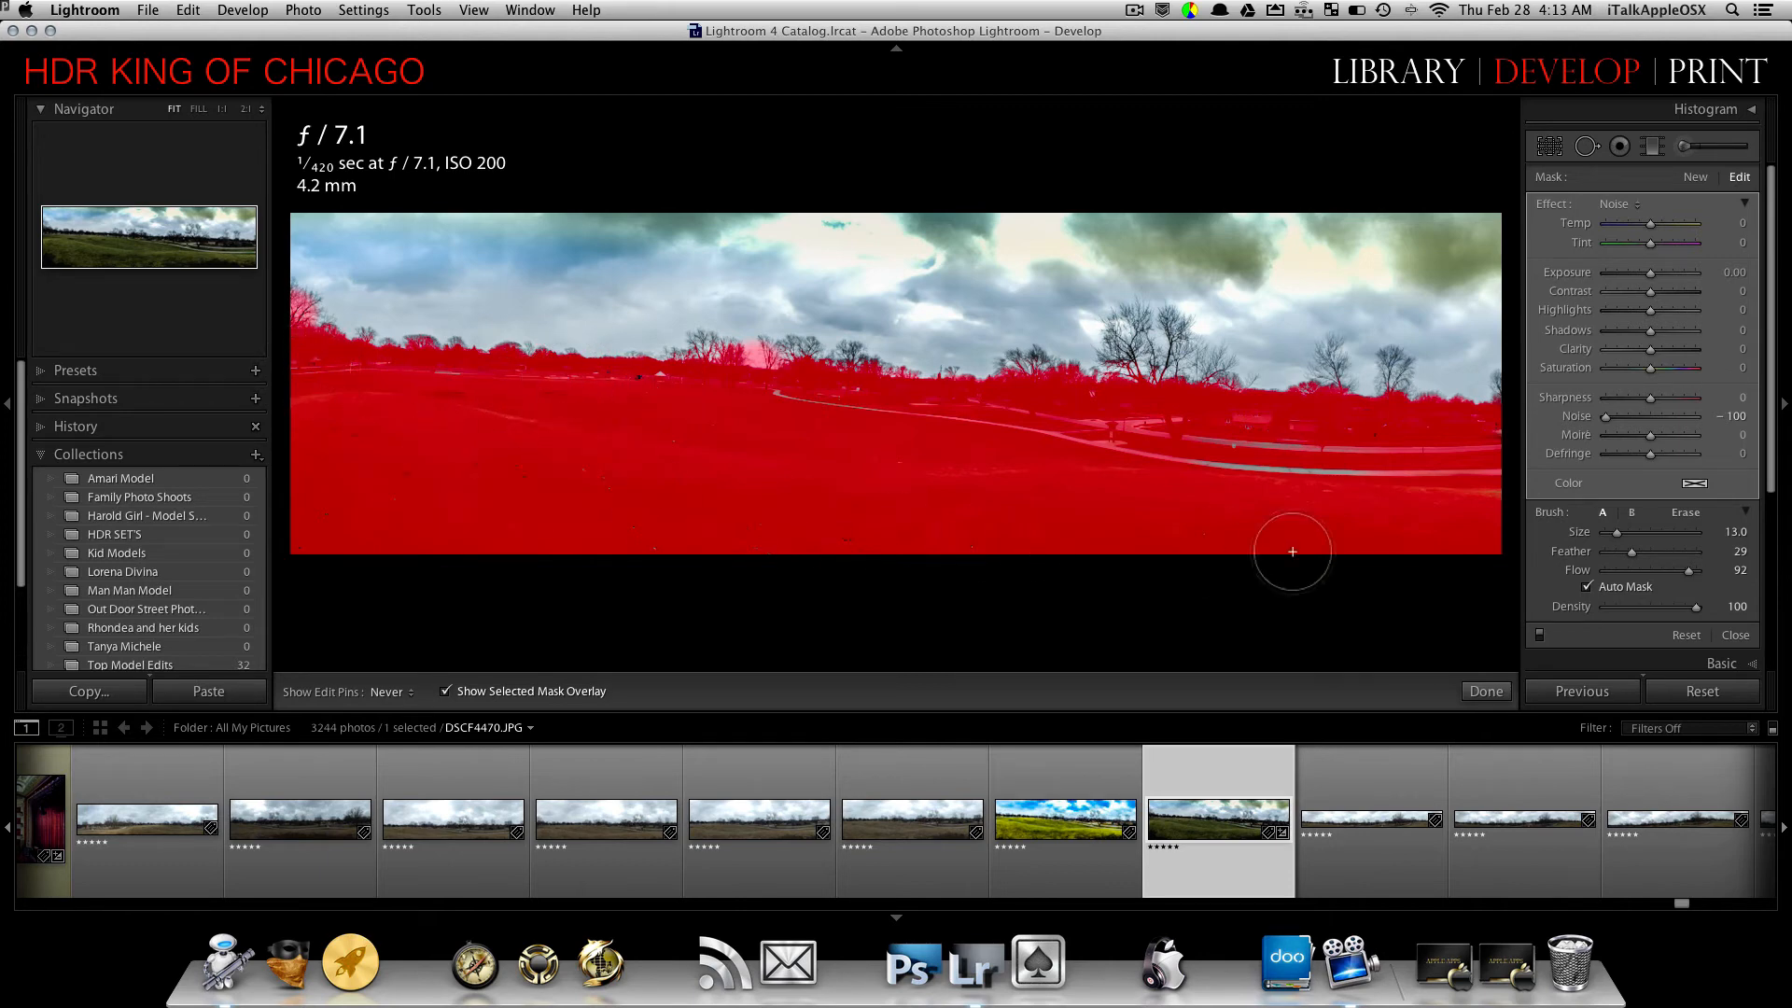
left_click(446, 693)
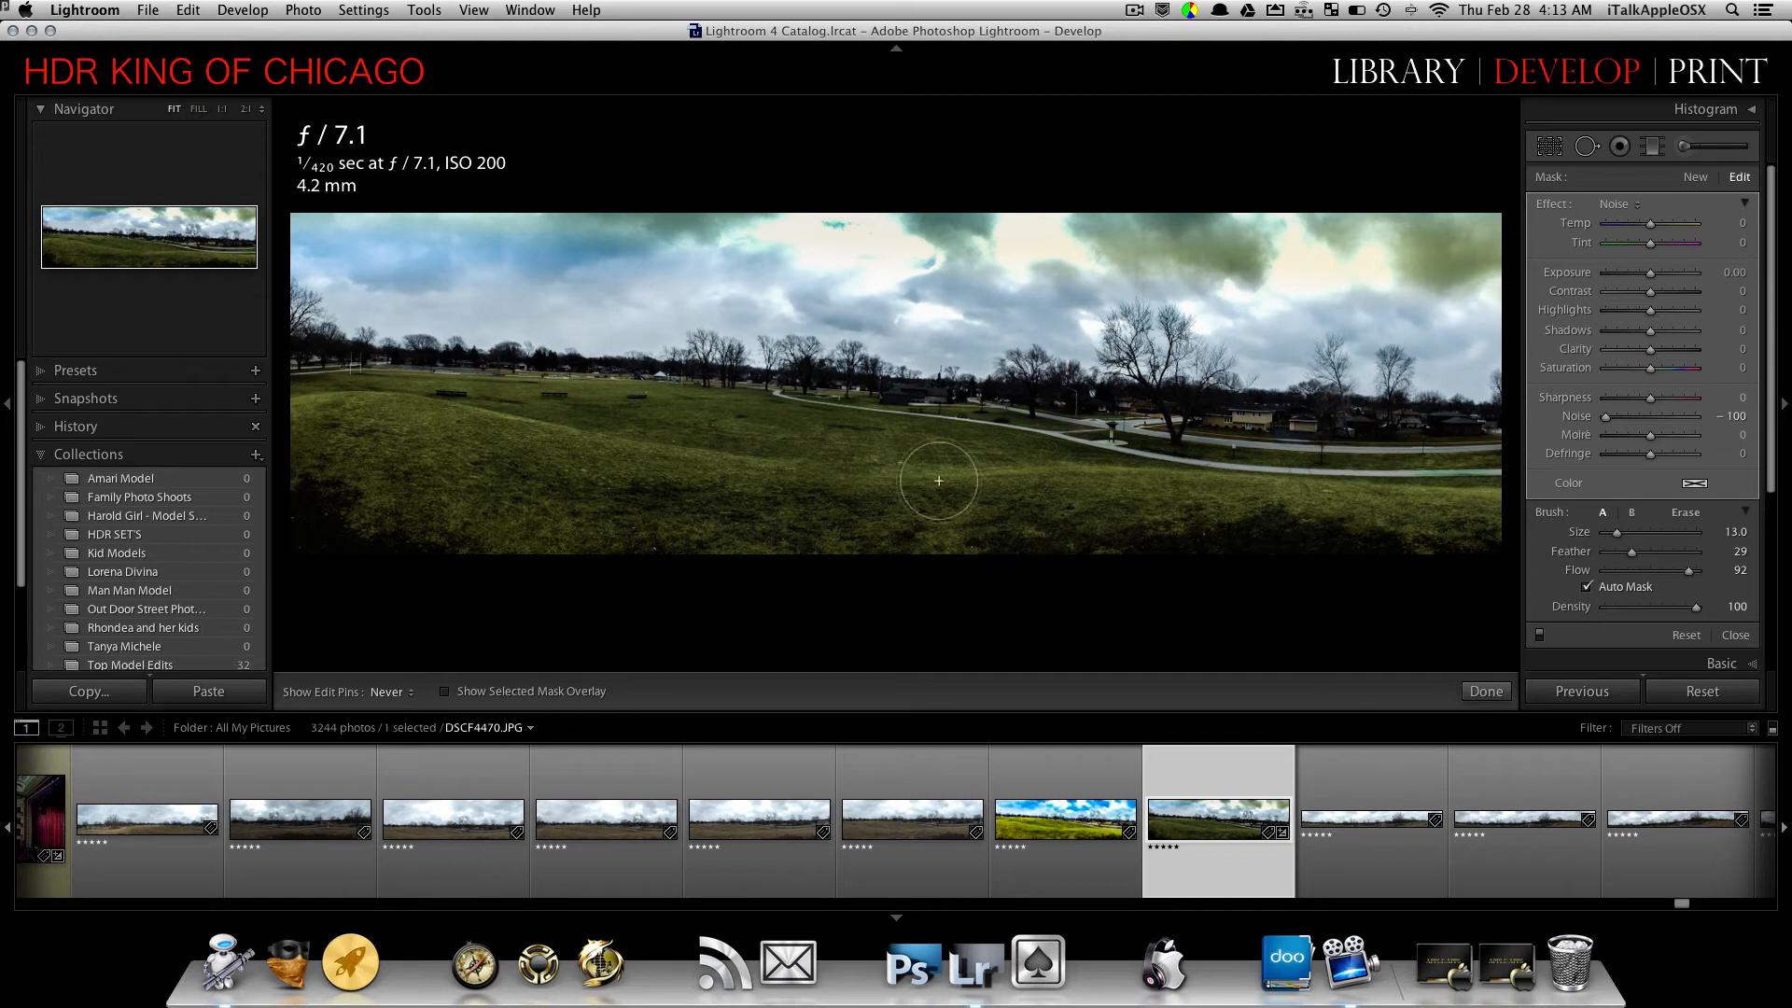
left_click(1498, 691)
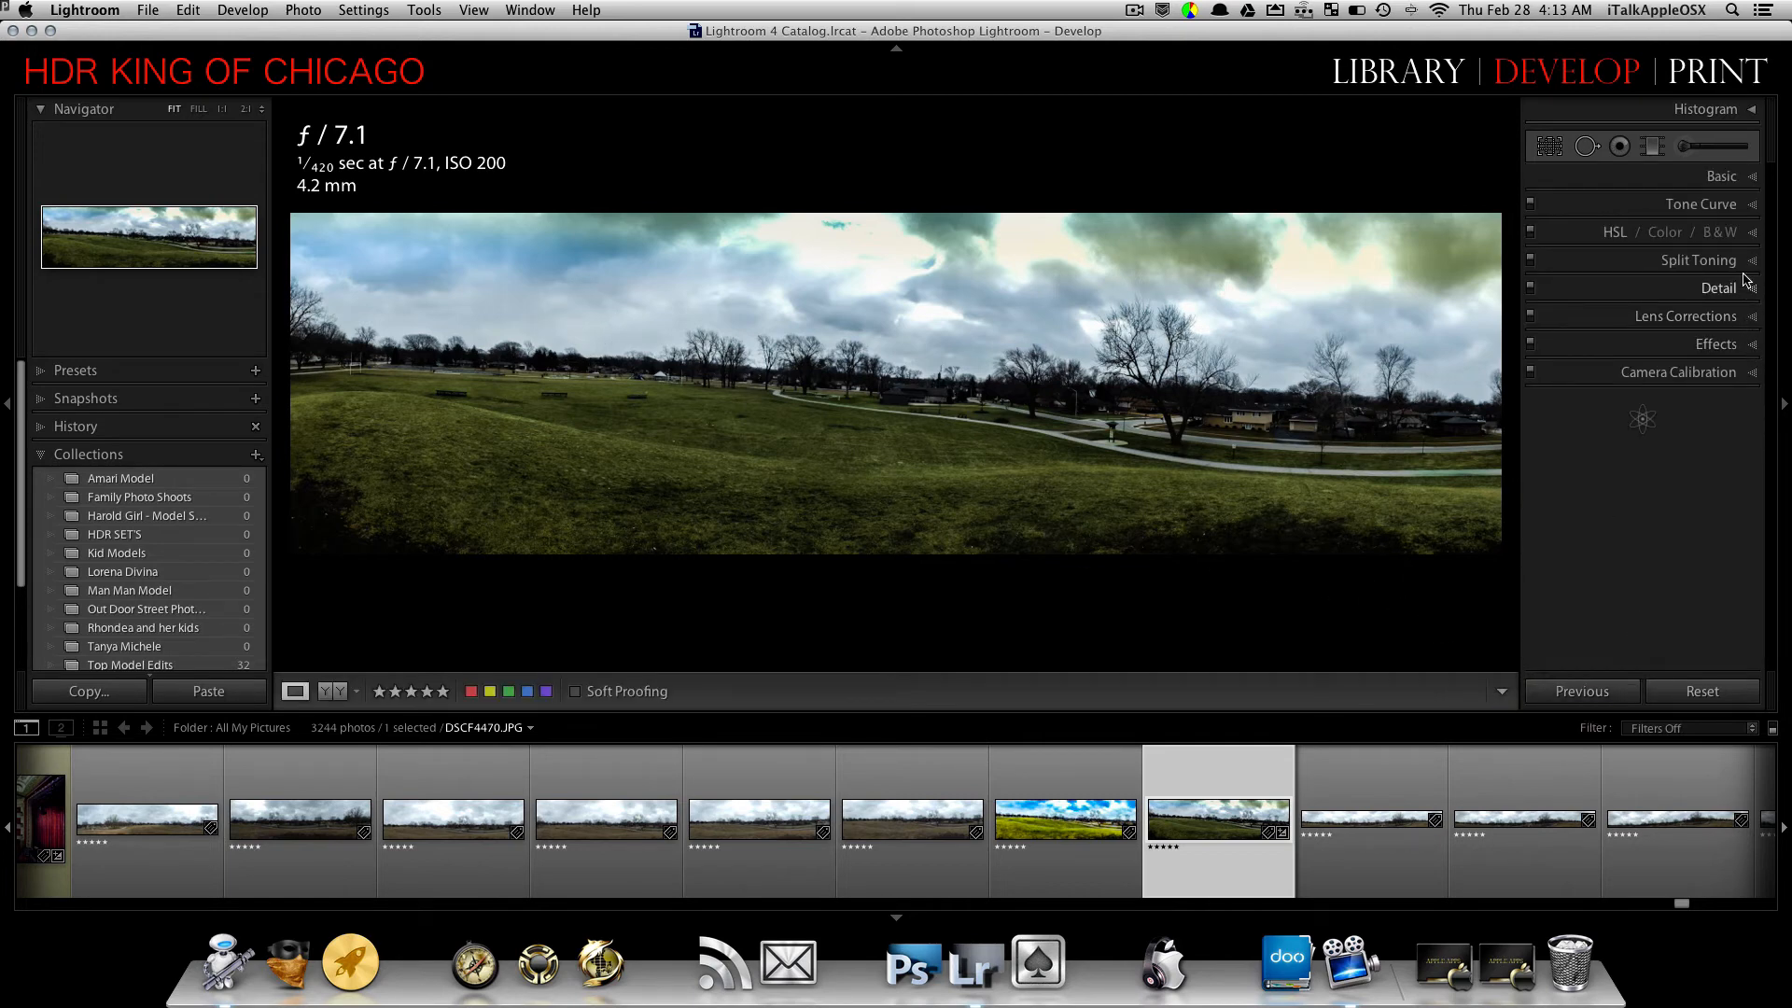
- Boost the sky's blues with the HSL Saturation targeted adjustment, bringing Blue to +57 and Aqua to +24
left_click(1753, 235)
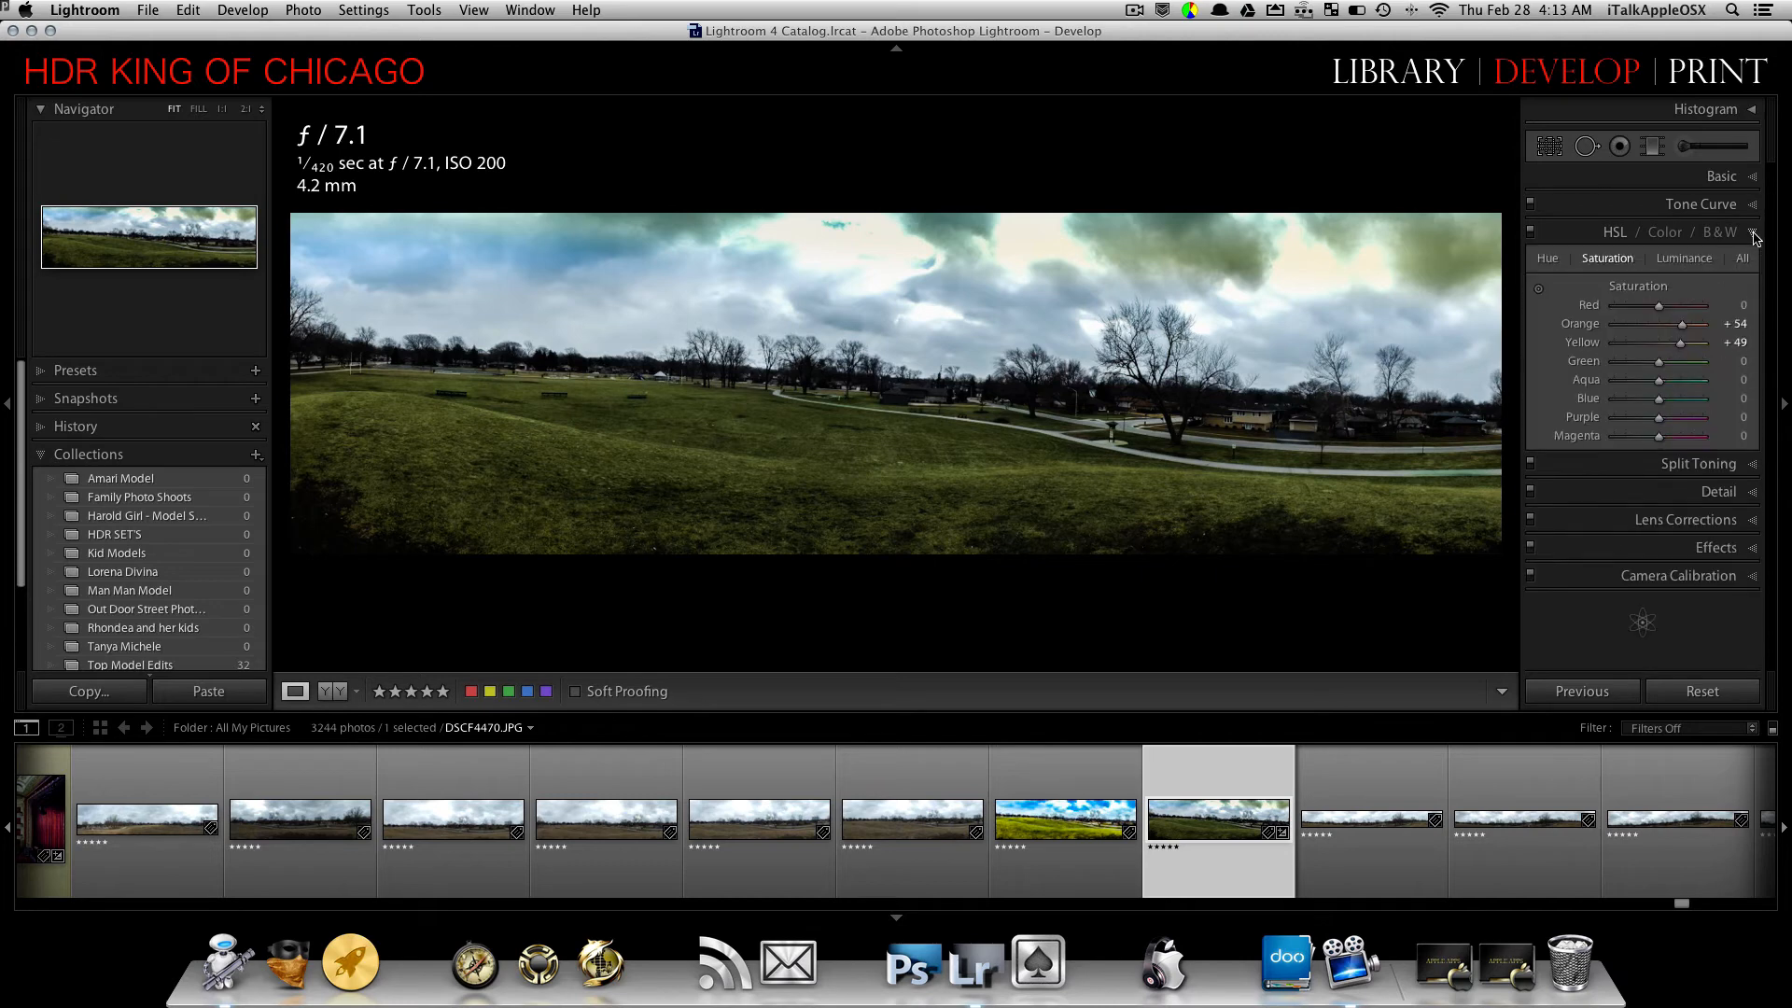
left_click(1663, 234)
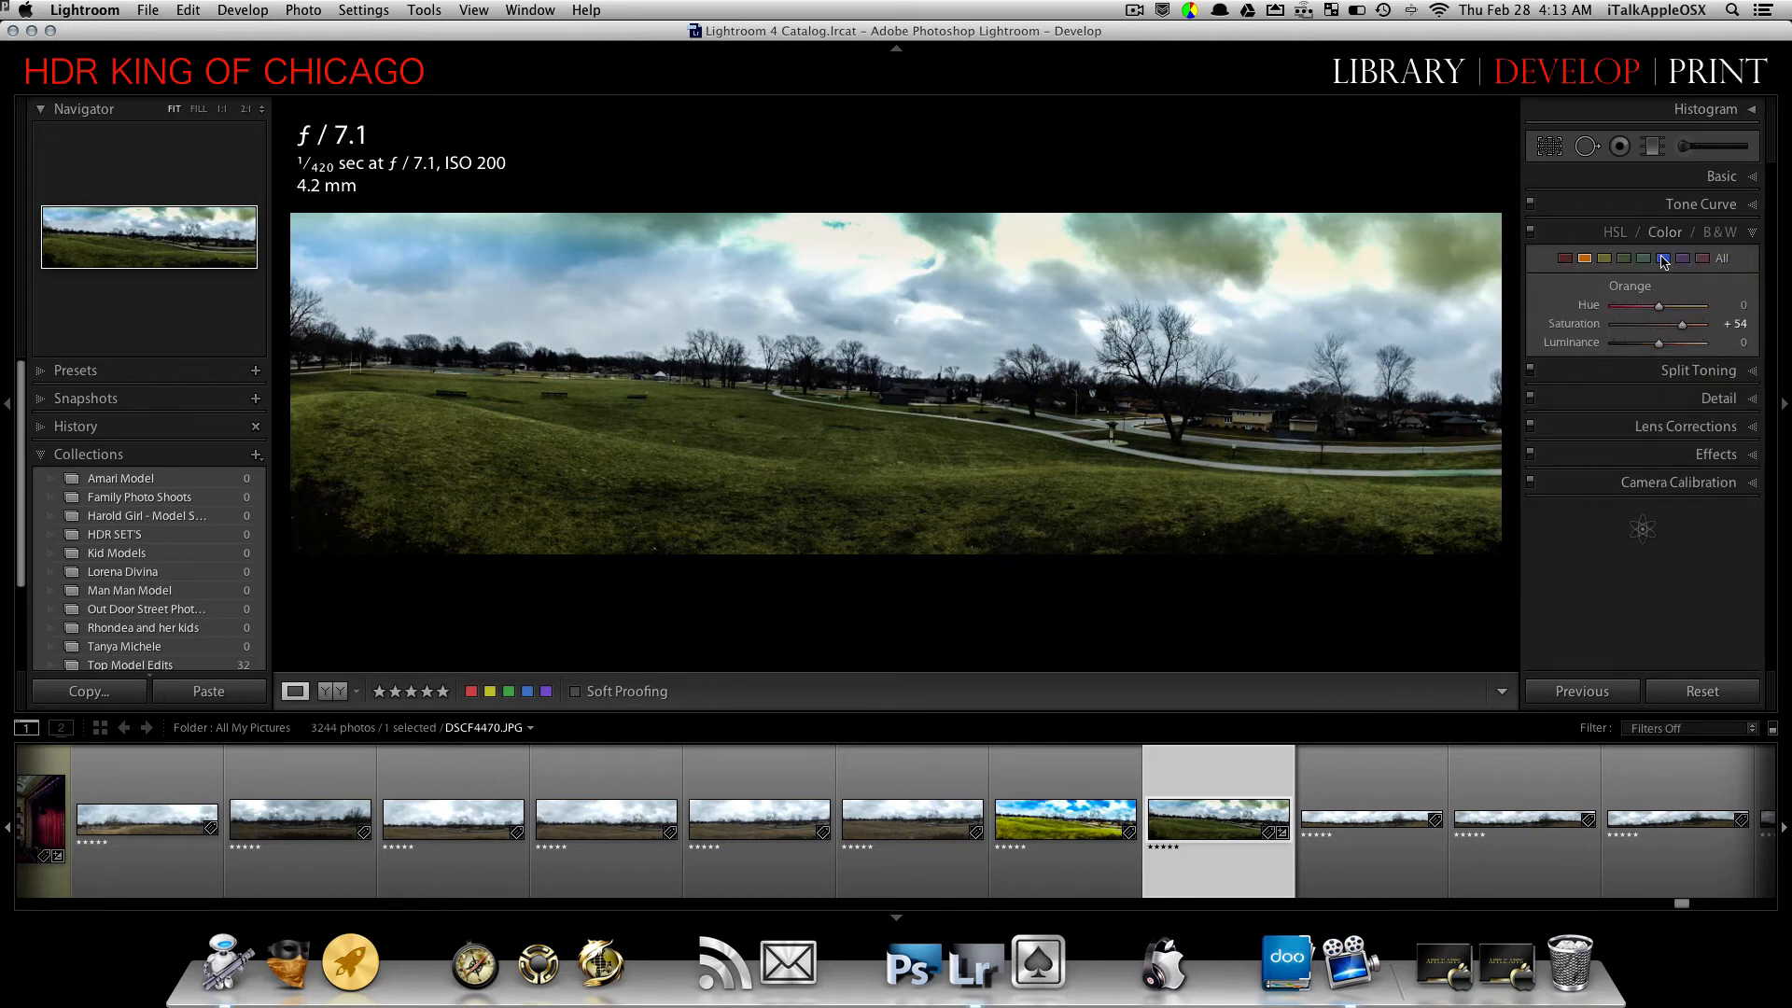
left_click(1663, 258)
left_click(1616, 234)
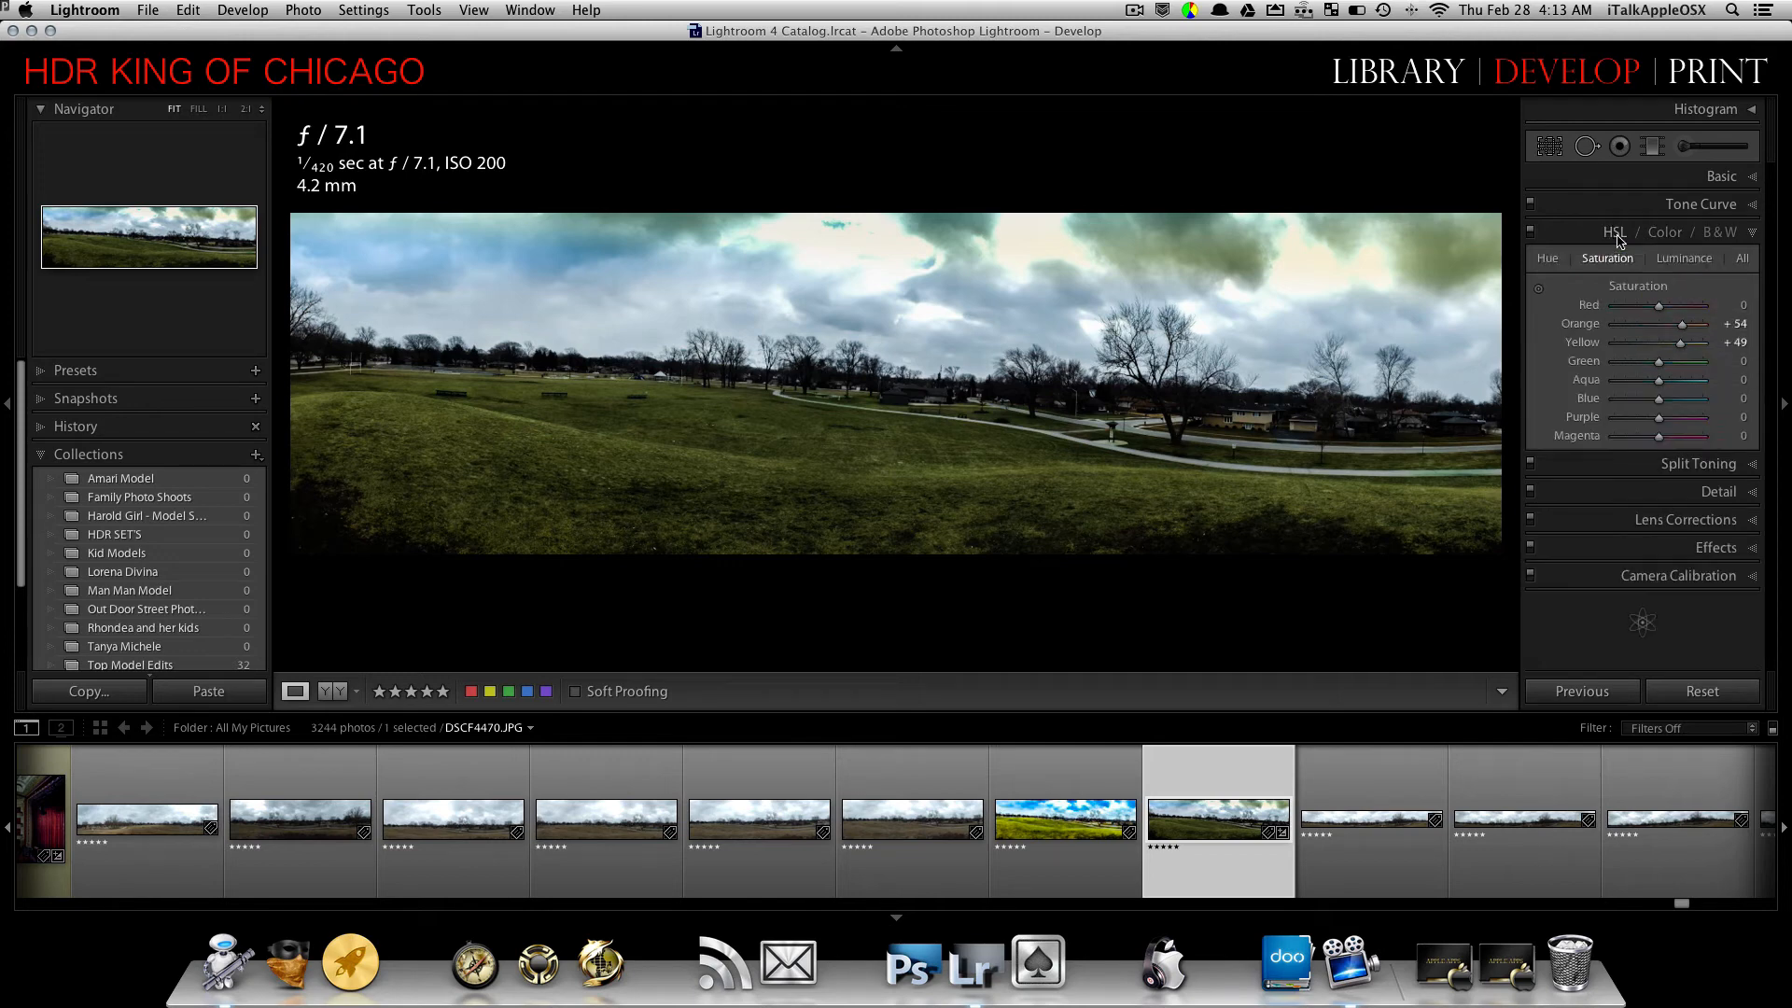
left_click(1664, 233)
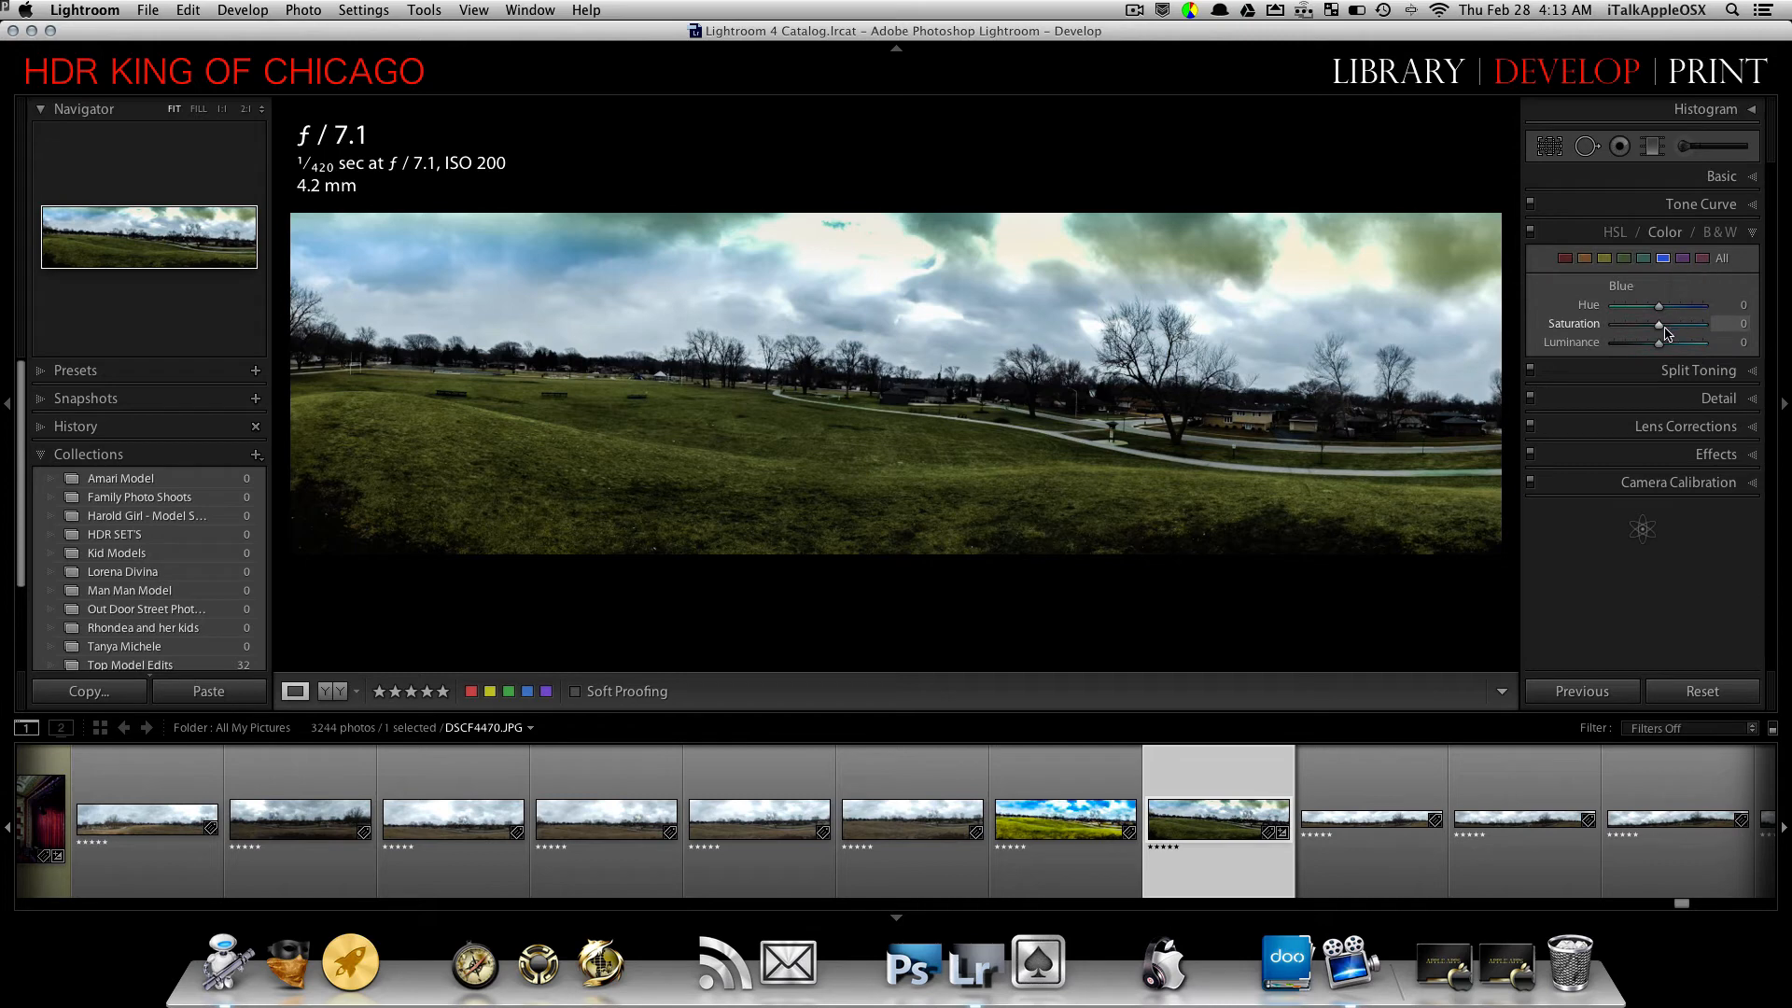
left_click(1615, 235)
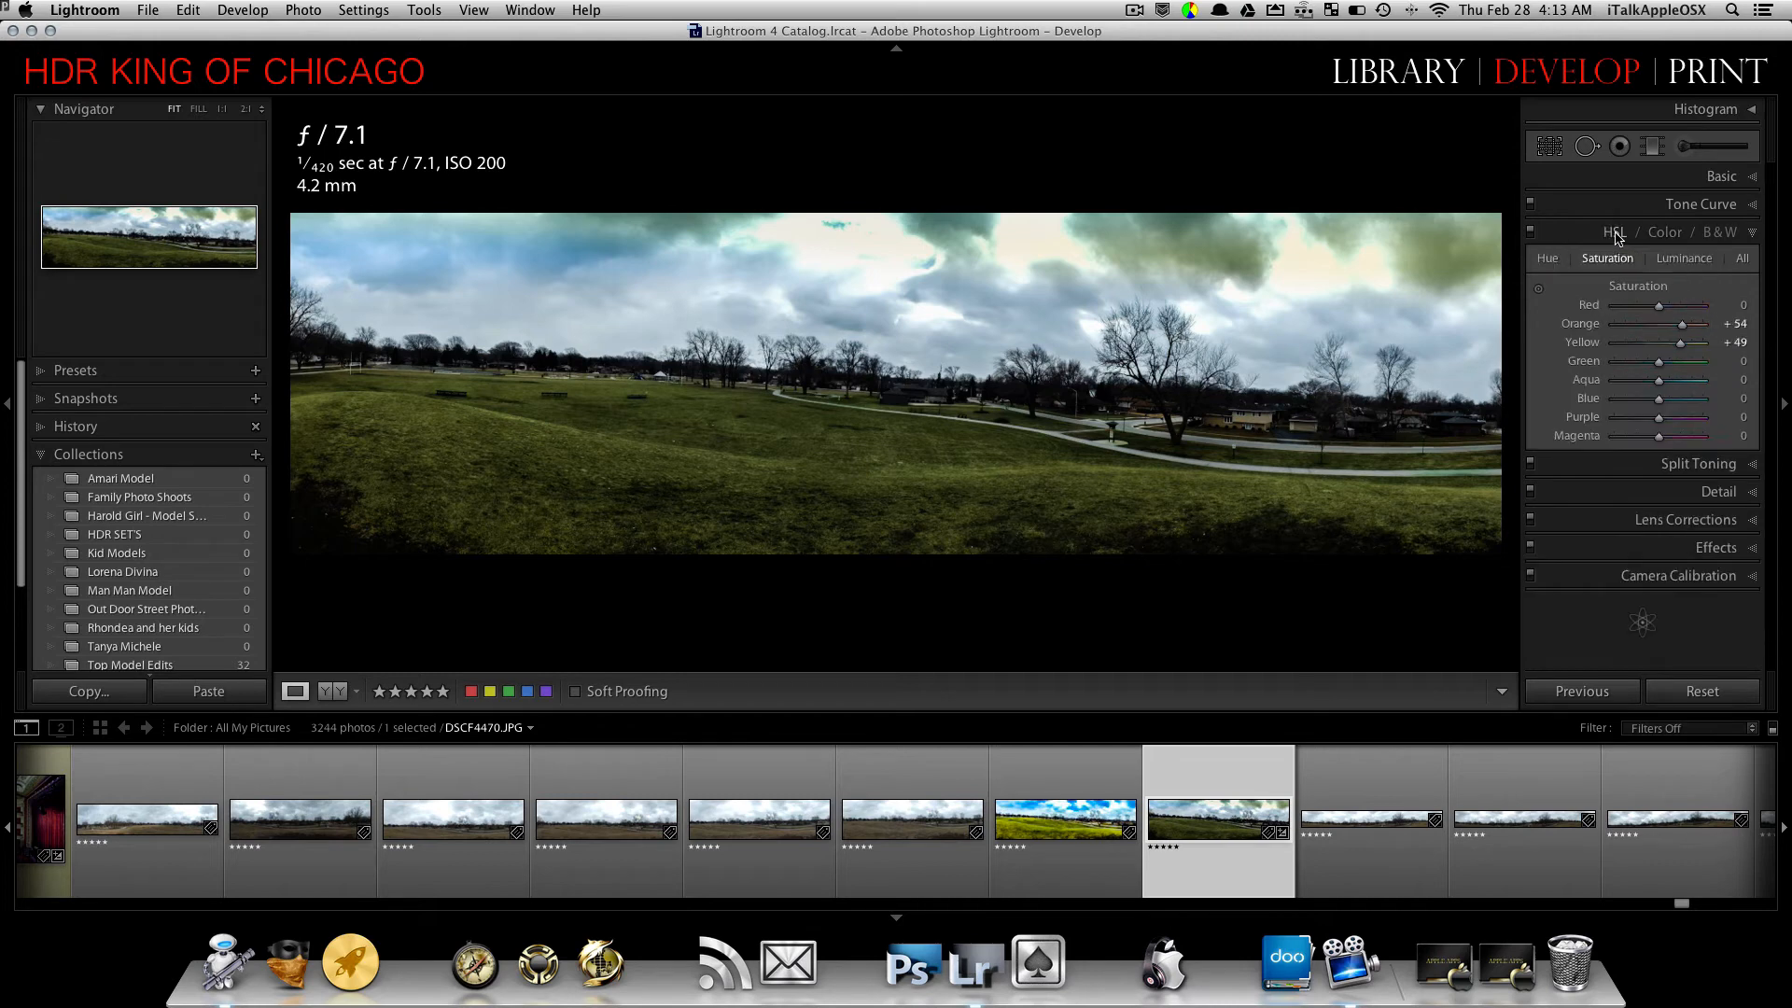
left_click(1539, 289)
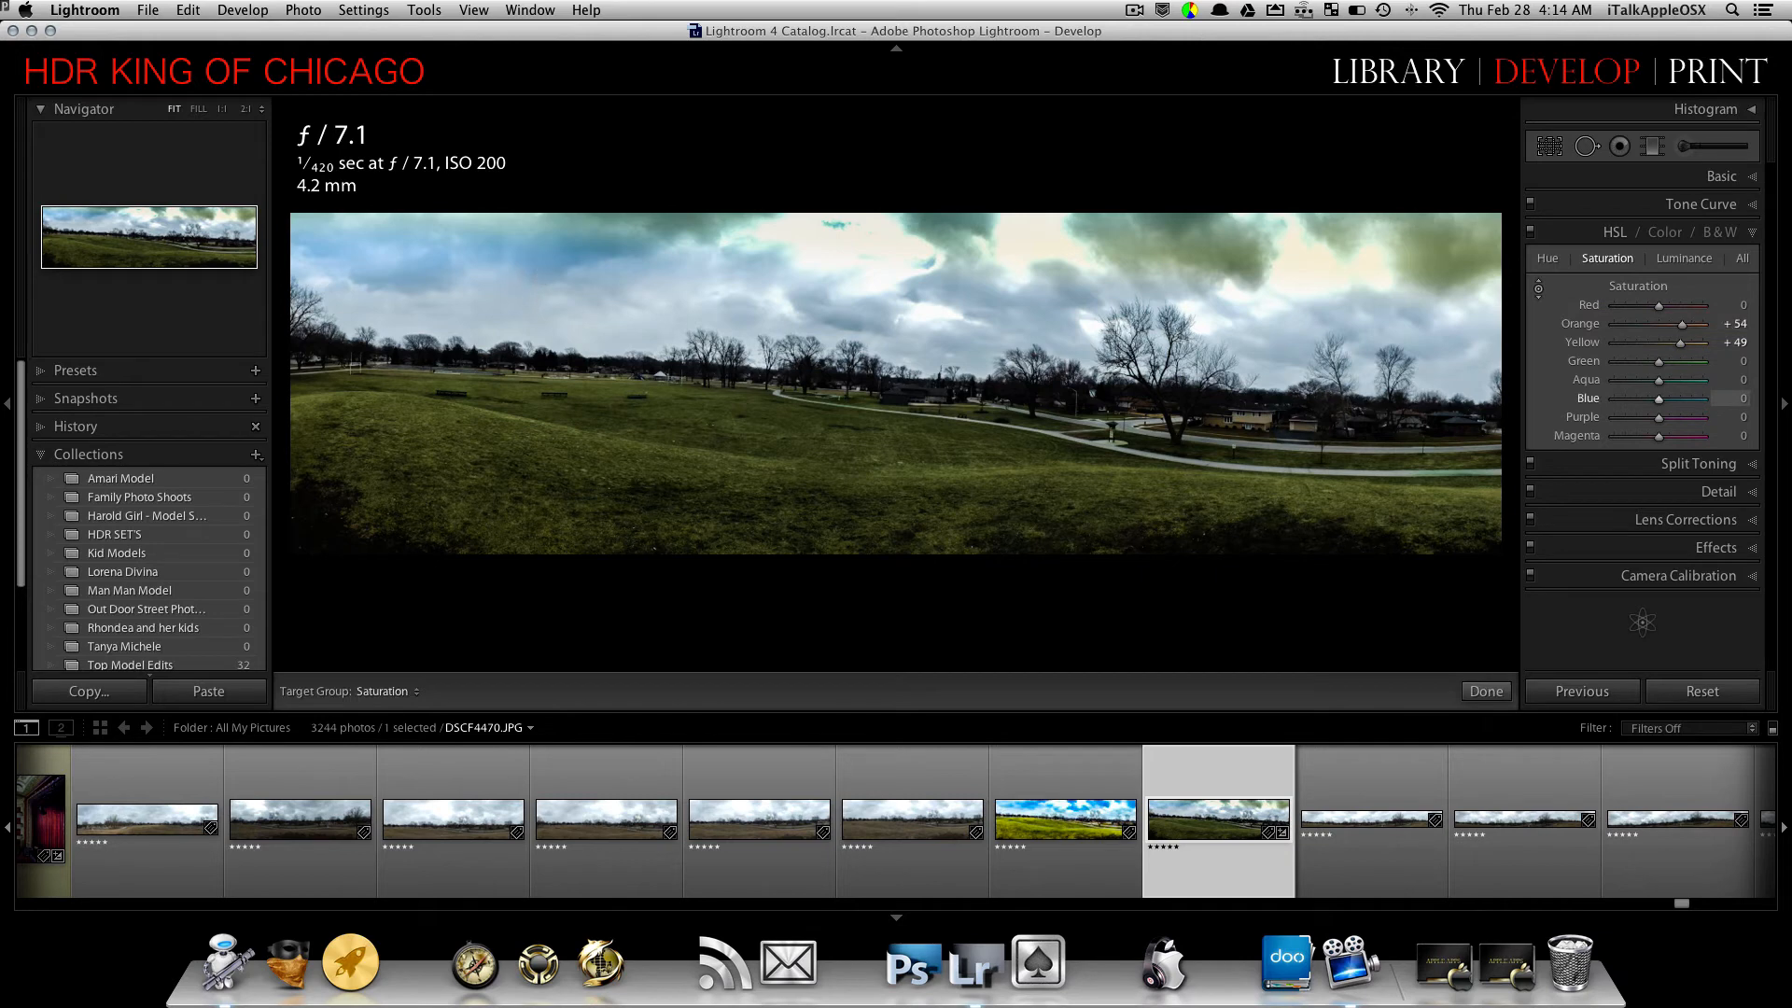
left_click_drag(550, 271, 550, 177)
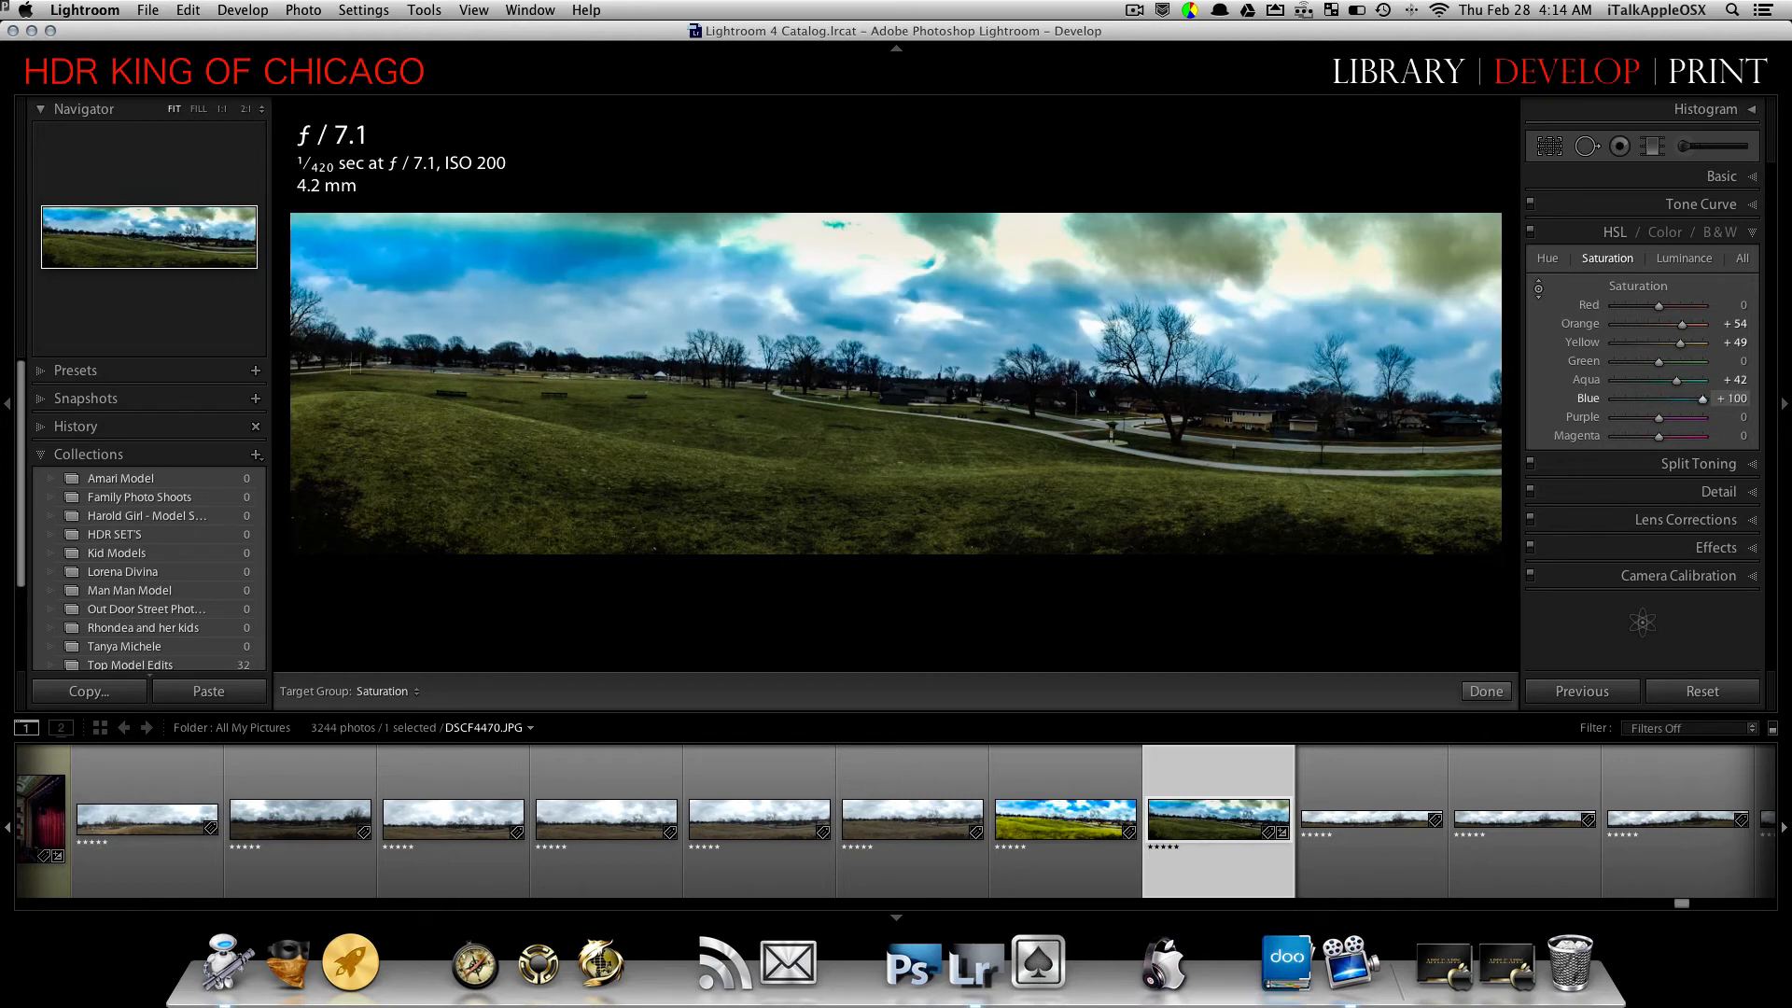
left_click_drag(551, 177, 551, 210)
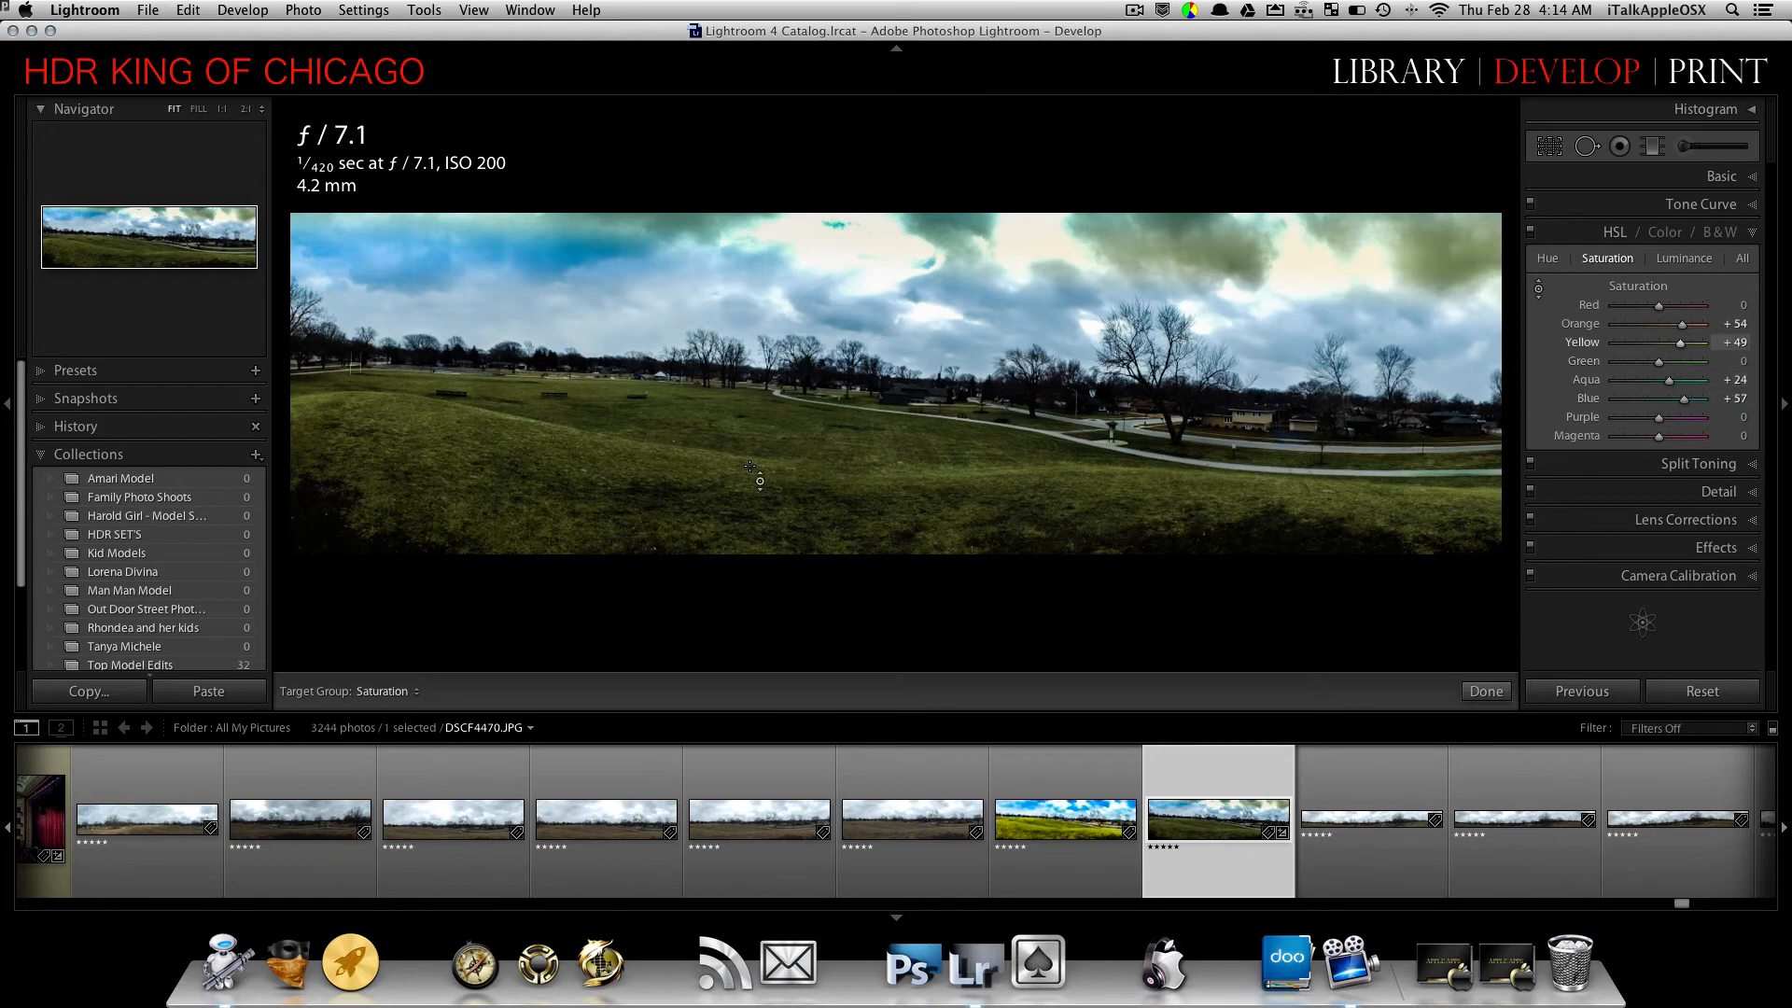
- Boost the grass colors with the Saturation targeted adjustment to Yellow +93 and Green +51, and finish the targeted adjustment
left_click_drag(887, 466, 887, 410)
left_click_drag(1214, 414, 1234, 201)
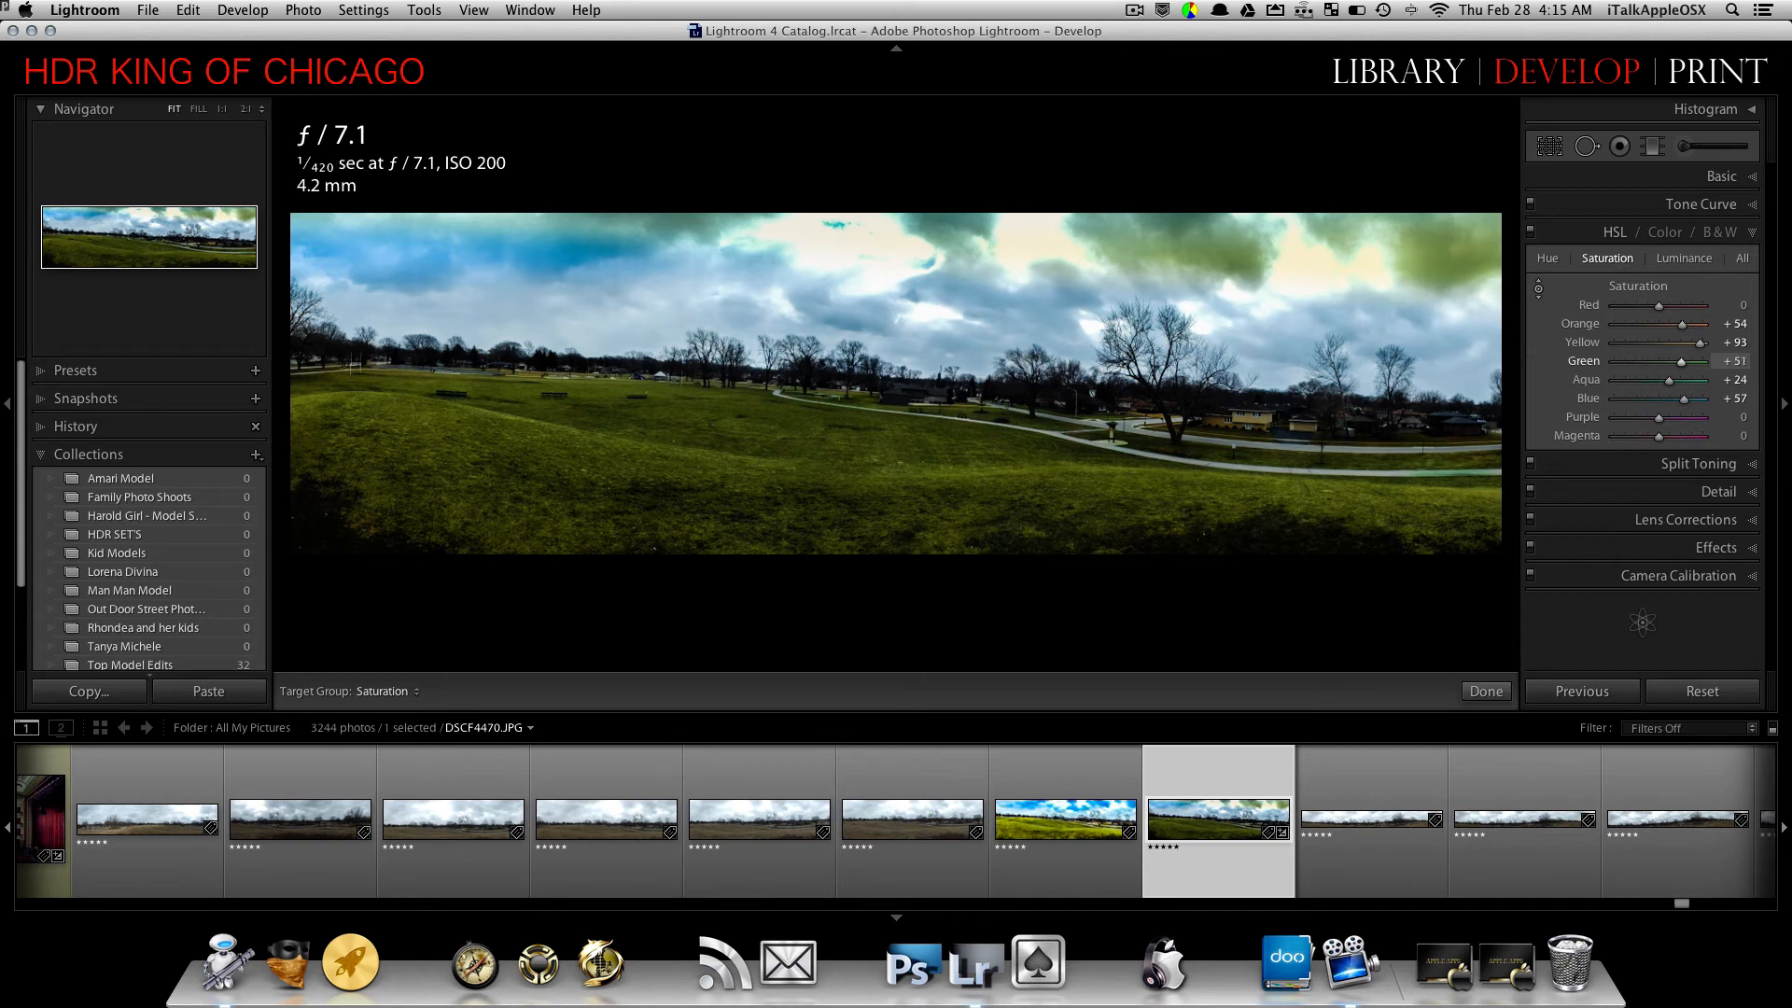
left_click(1484, 692)
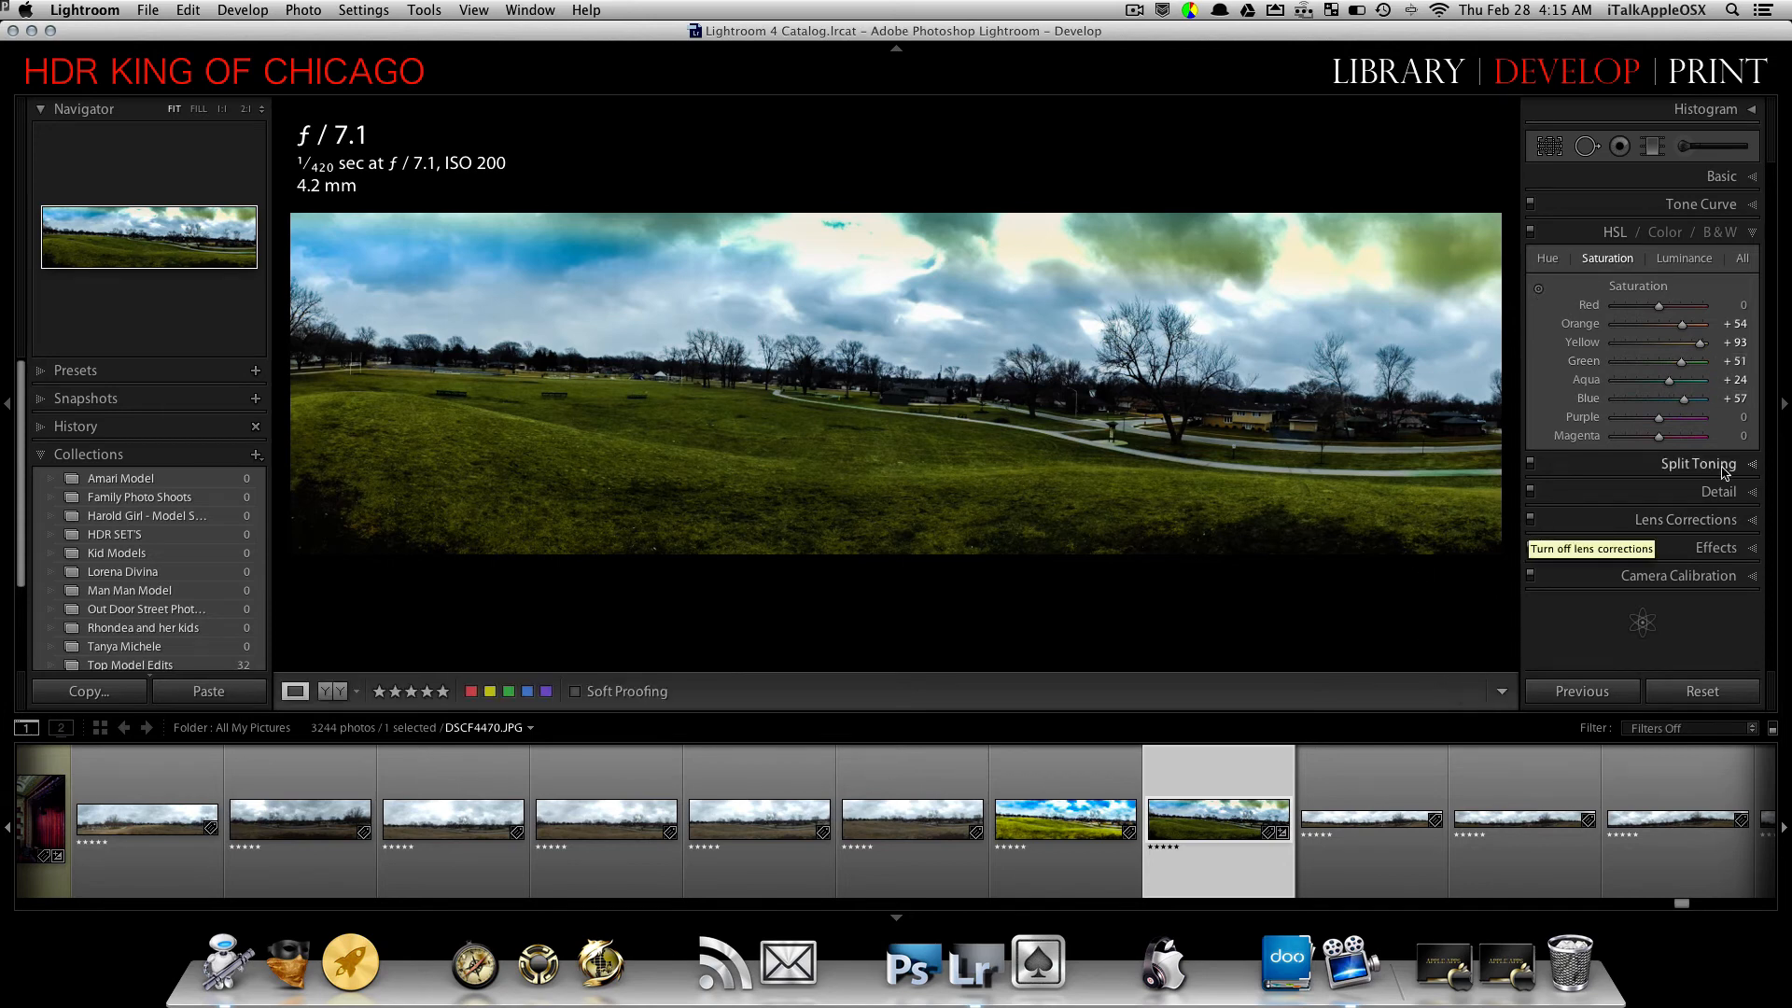
- Try a higher Yellow luminance, reset it, and set the Green luminance to +30 to brighten the grass
left_click(1707, 262)
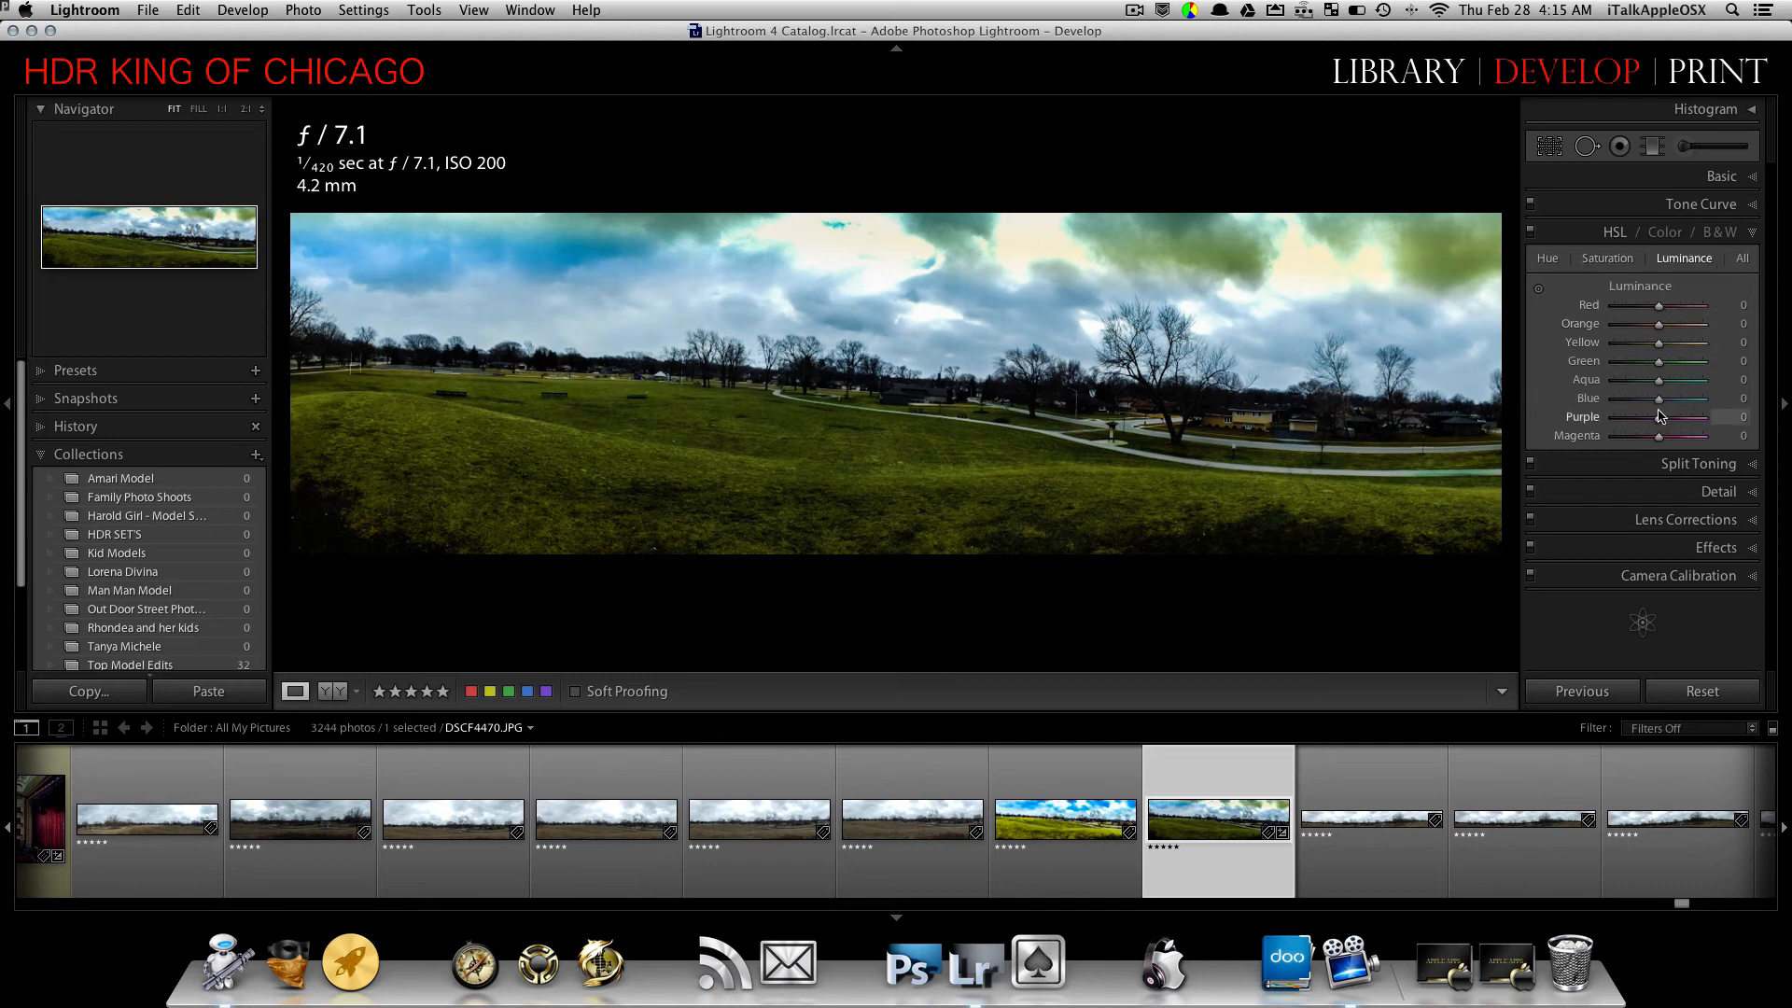
mouse_move(1660, 399)
left_mouse_down()
mouse_move(1691, 402)
mouse_move(1660, 401)
left_mouse_up()
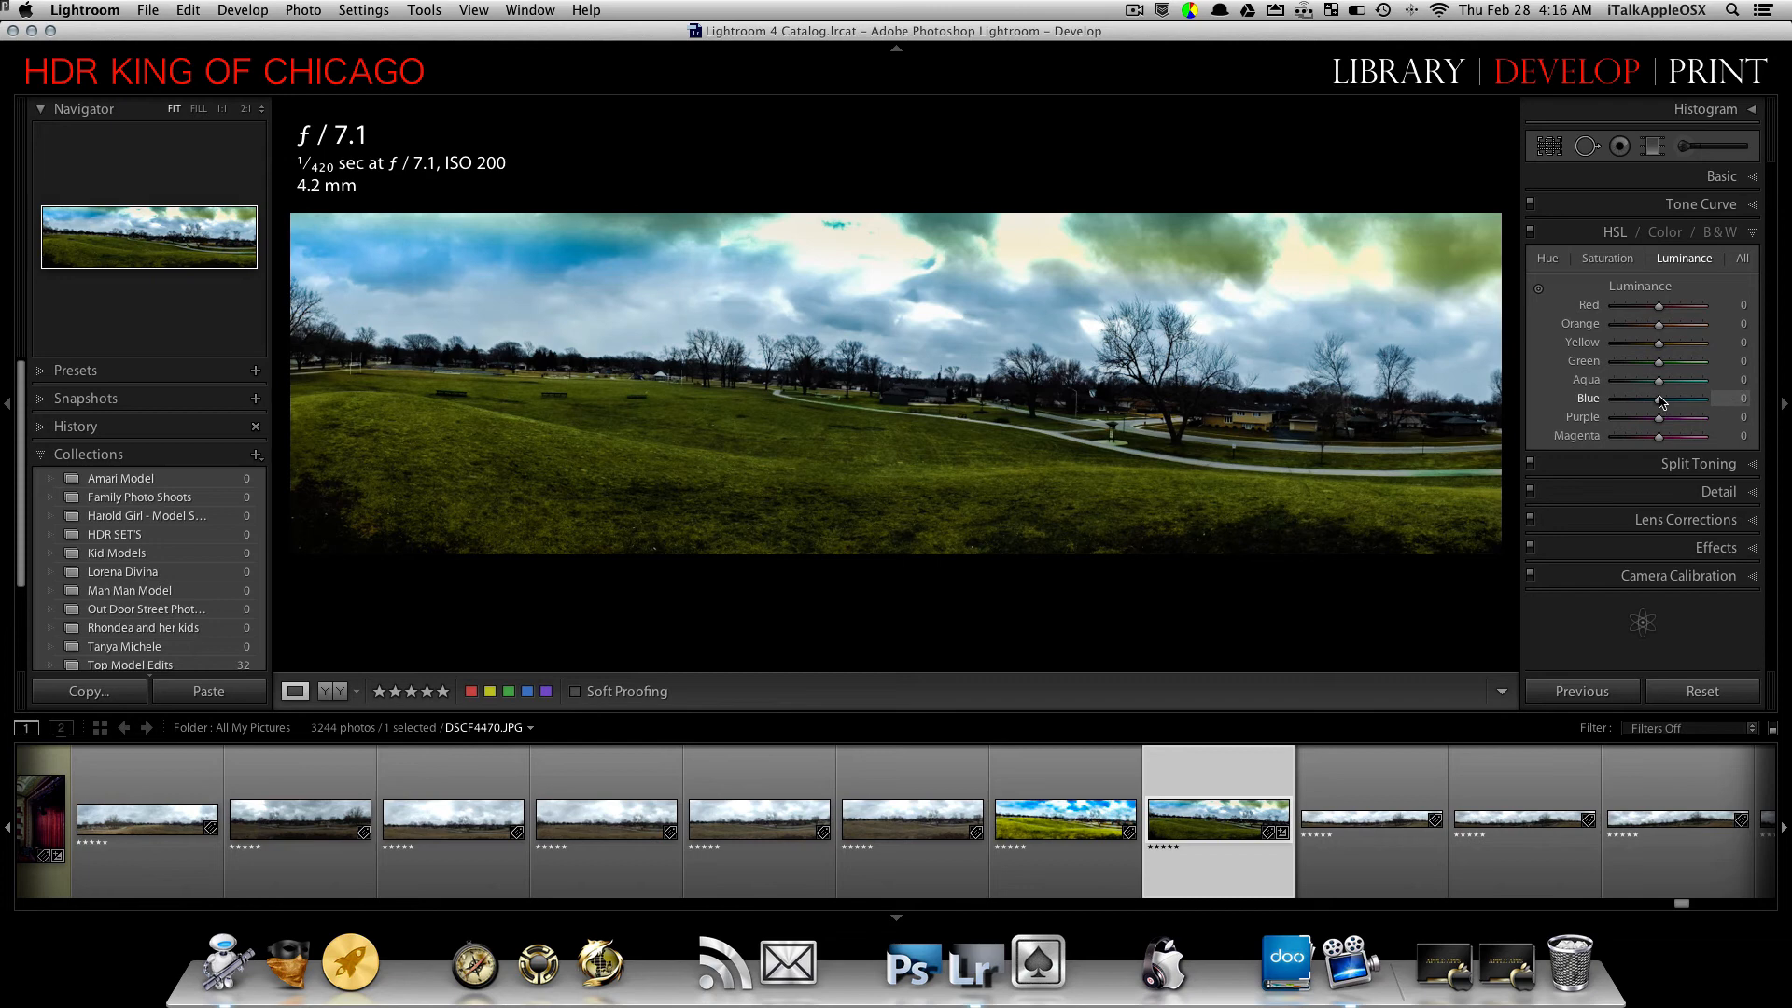
mouse_move(1658, 343)
left_mouse_down()
mouse_move(1633, 352)
mouse_move(1668, 349)
left_mouse_up()
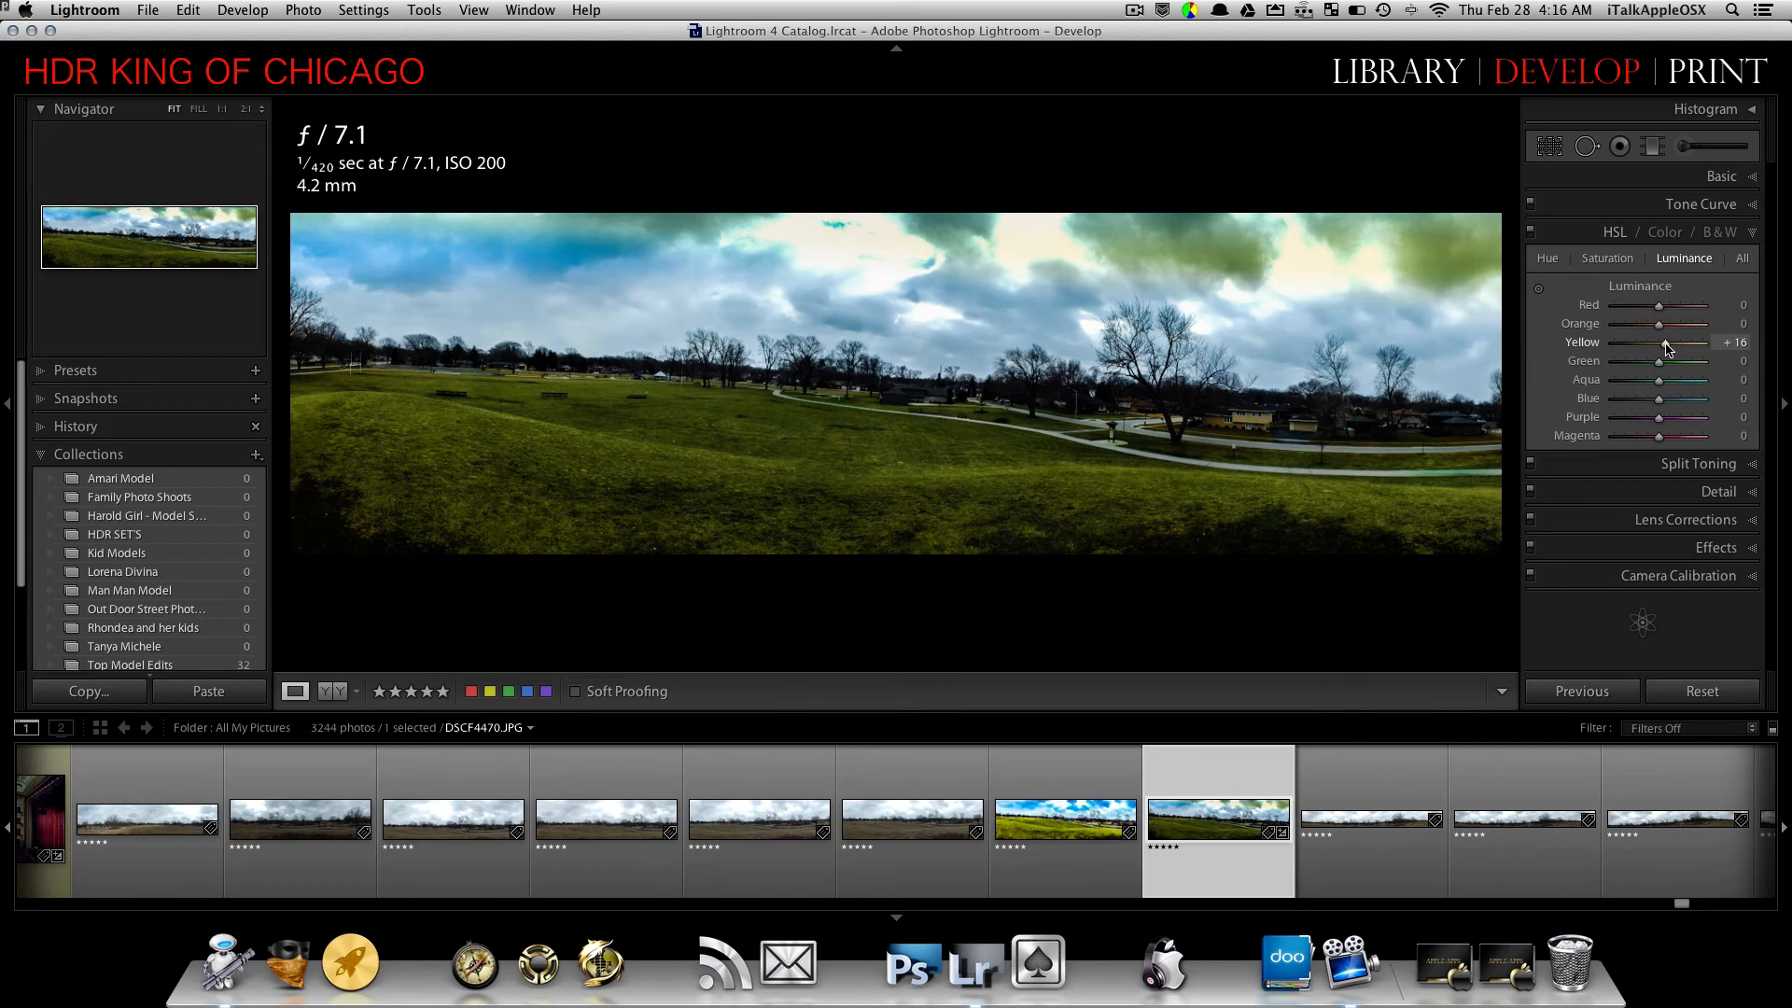
double_click(1668, 349)
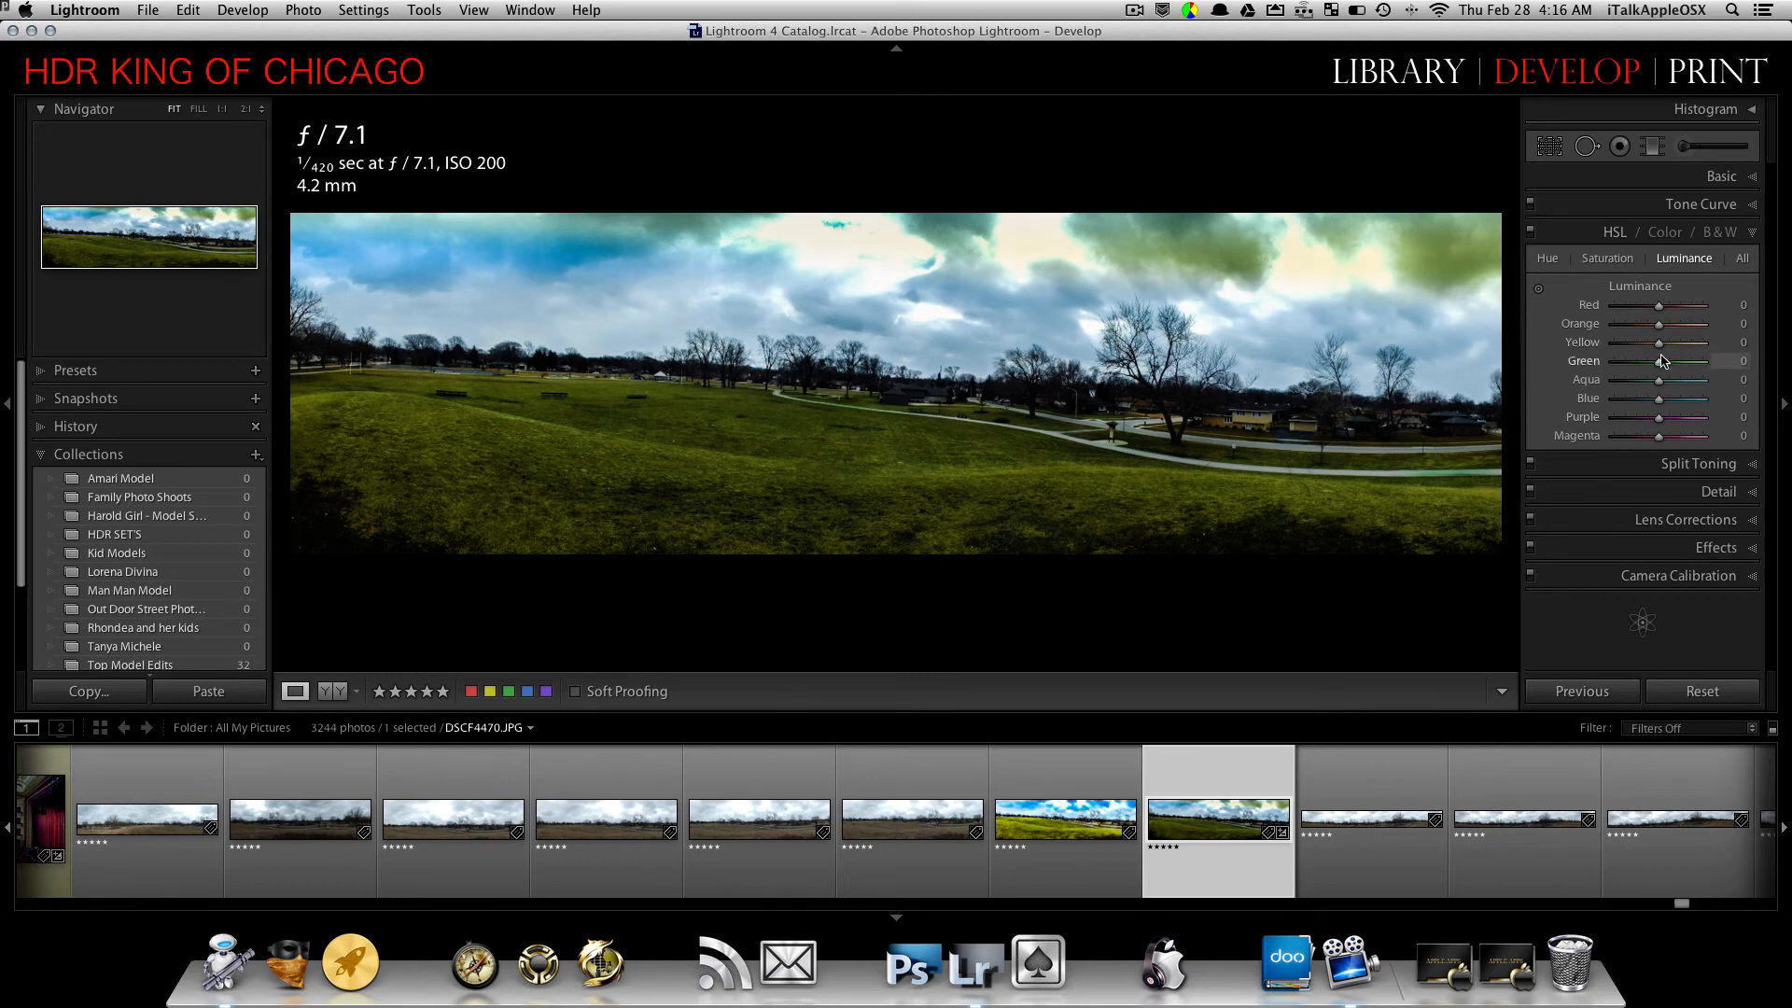
left_click_drag(1660, 364, 1672, 370)
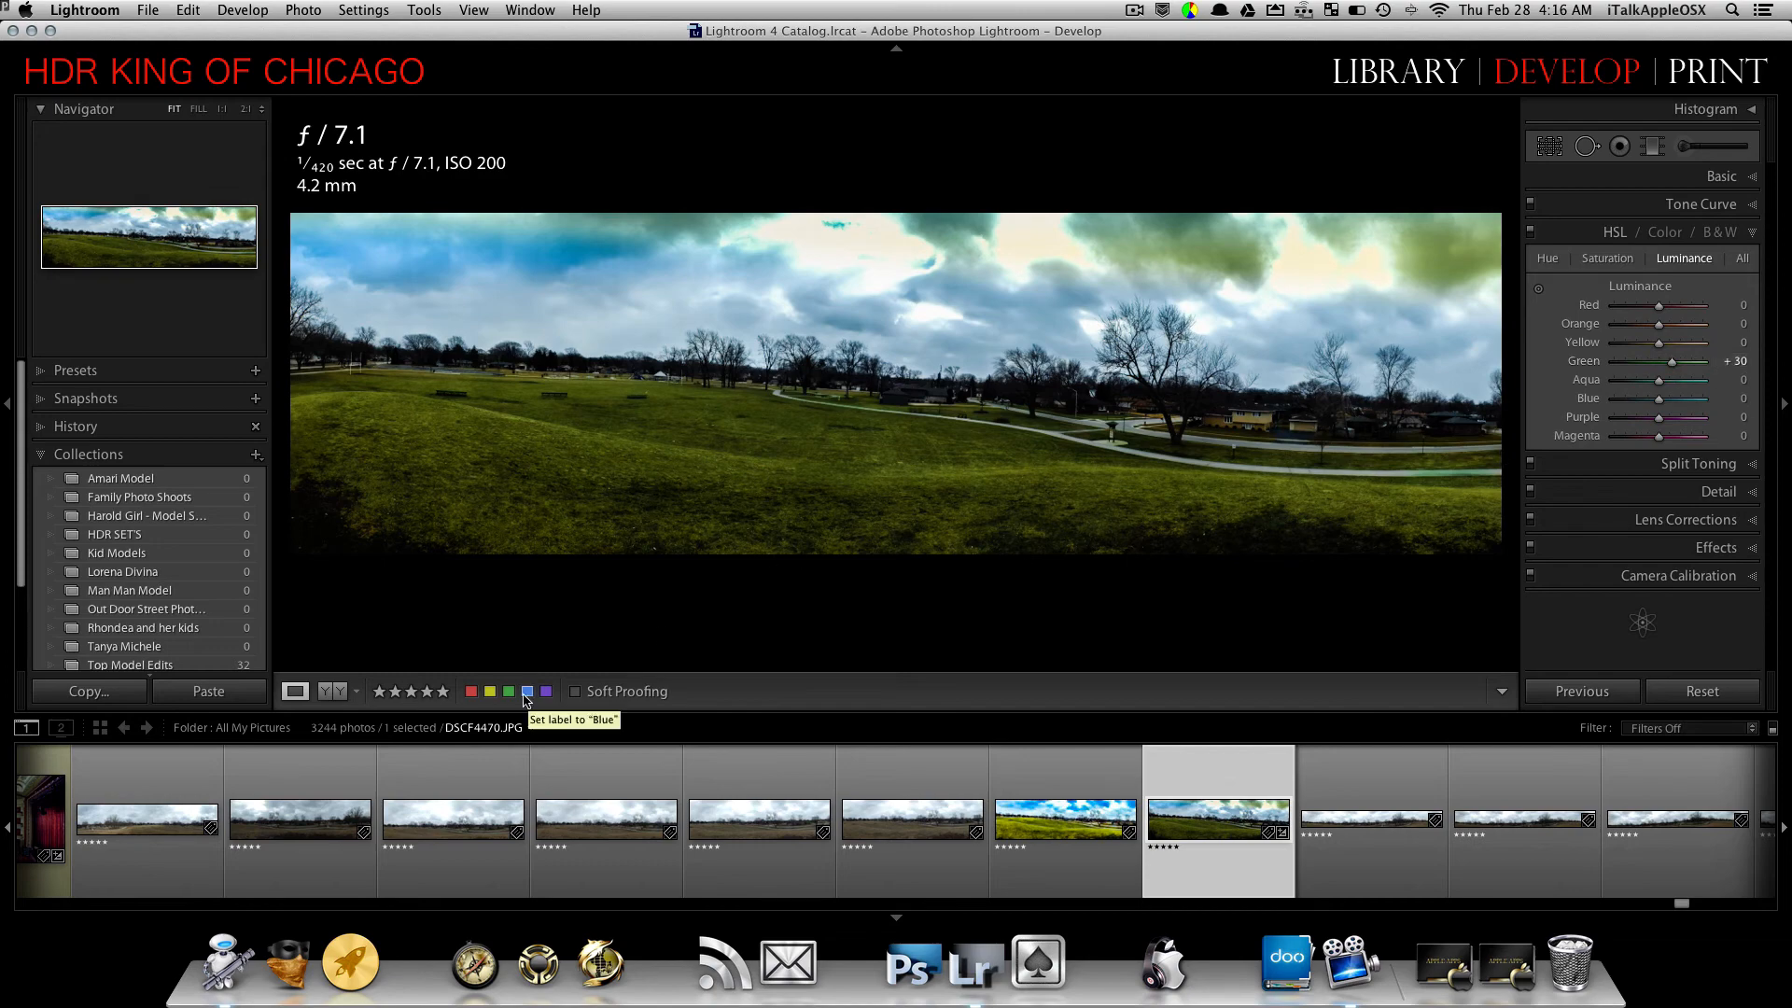
- Show the original and edited photo side by side and set the comparison's zoom level to 1:3
left_click(326, 691)
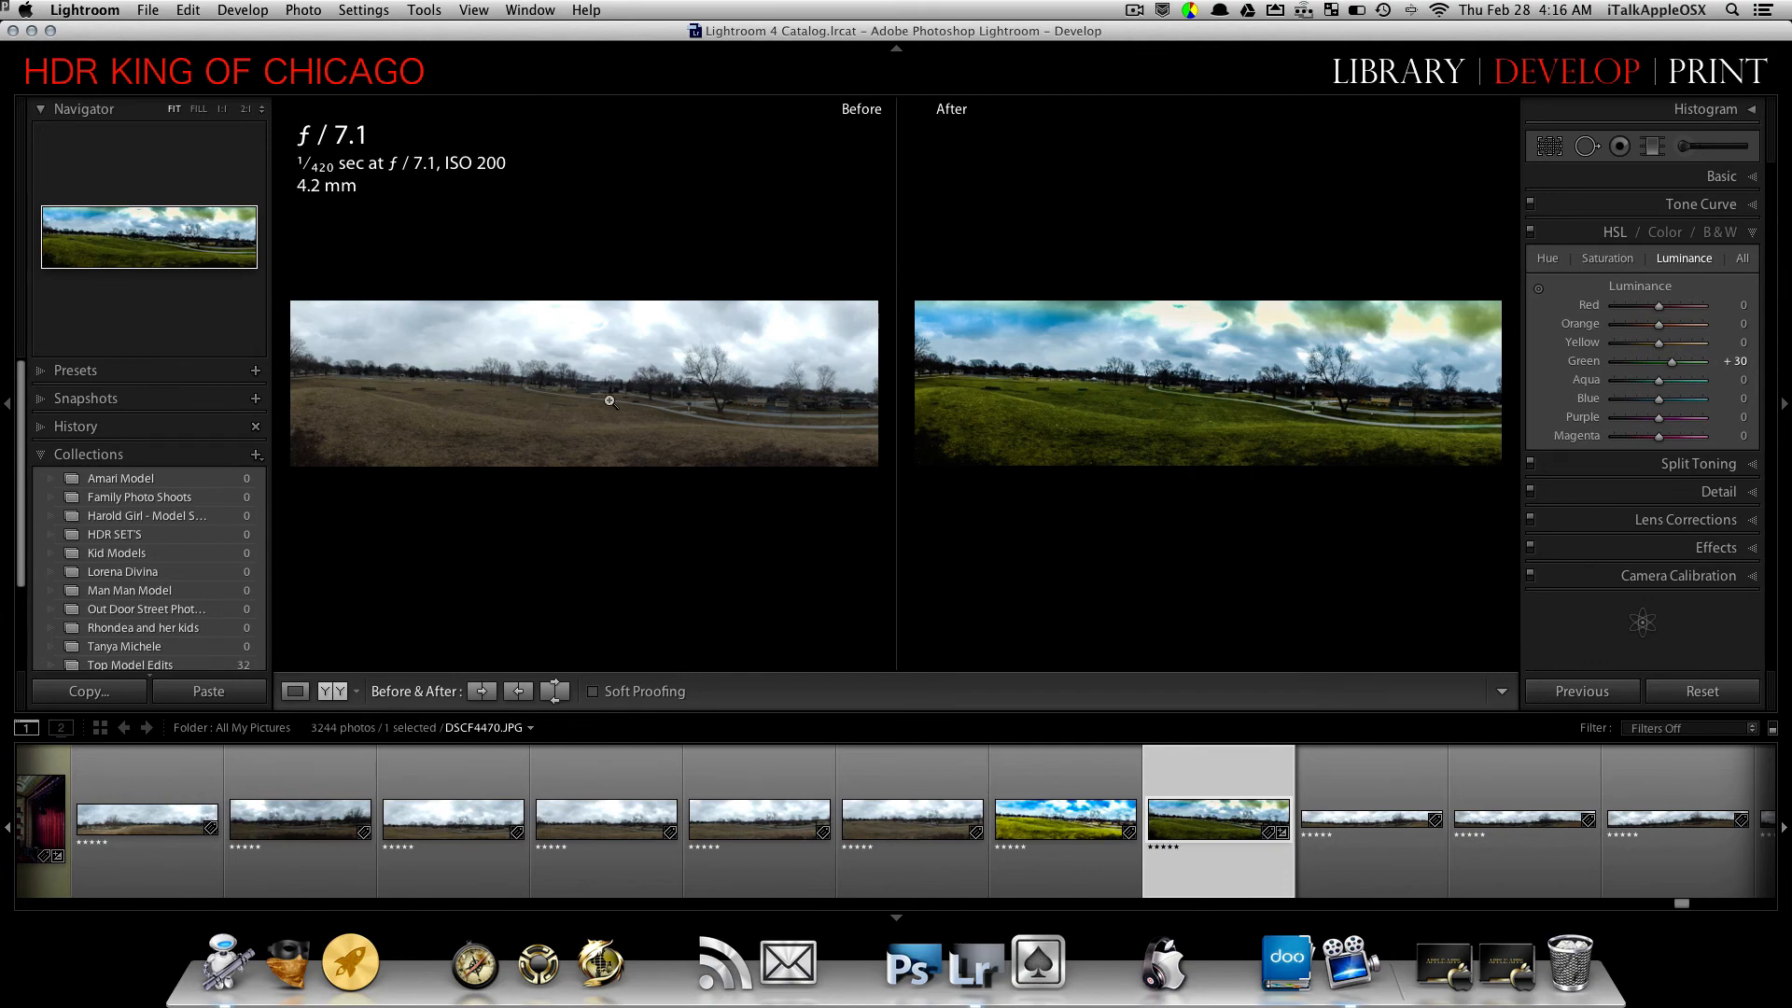
left_click(1194, 402)
left_click_drag(1195, 401, 1194, 512)
left_click(656, 385)
left_click(245, 108)
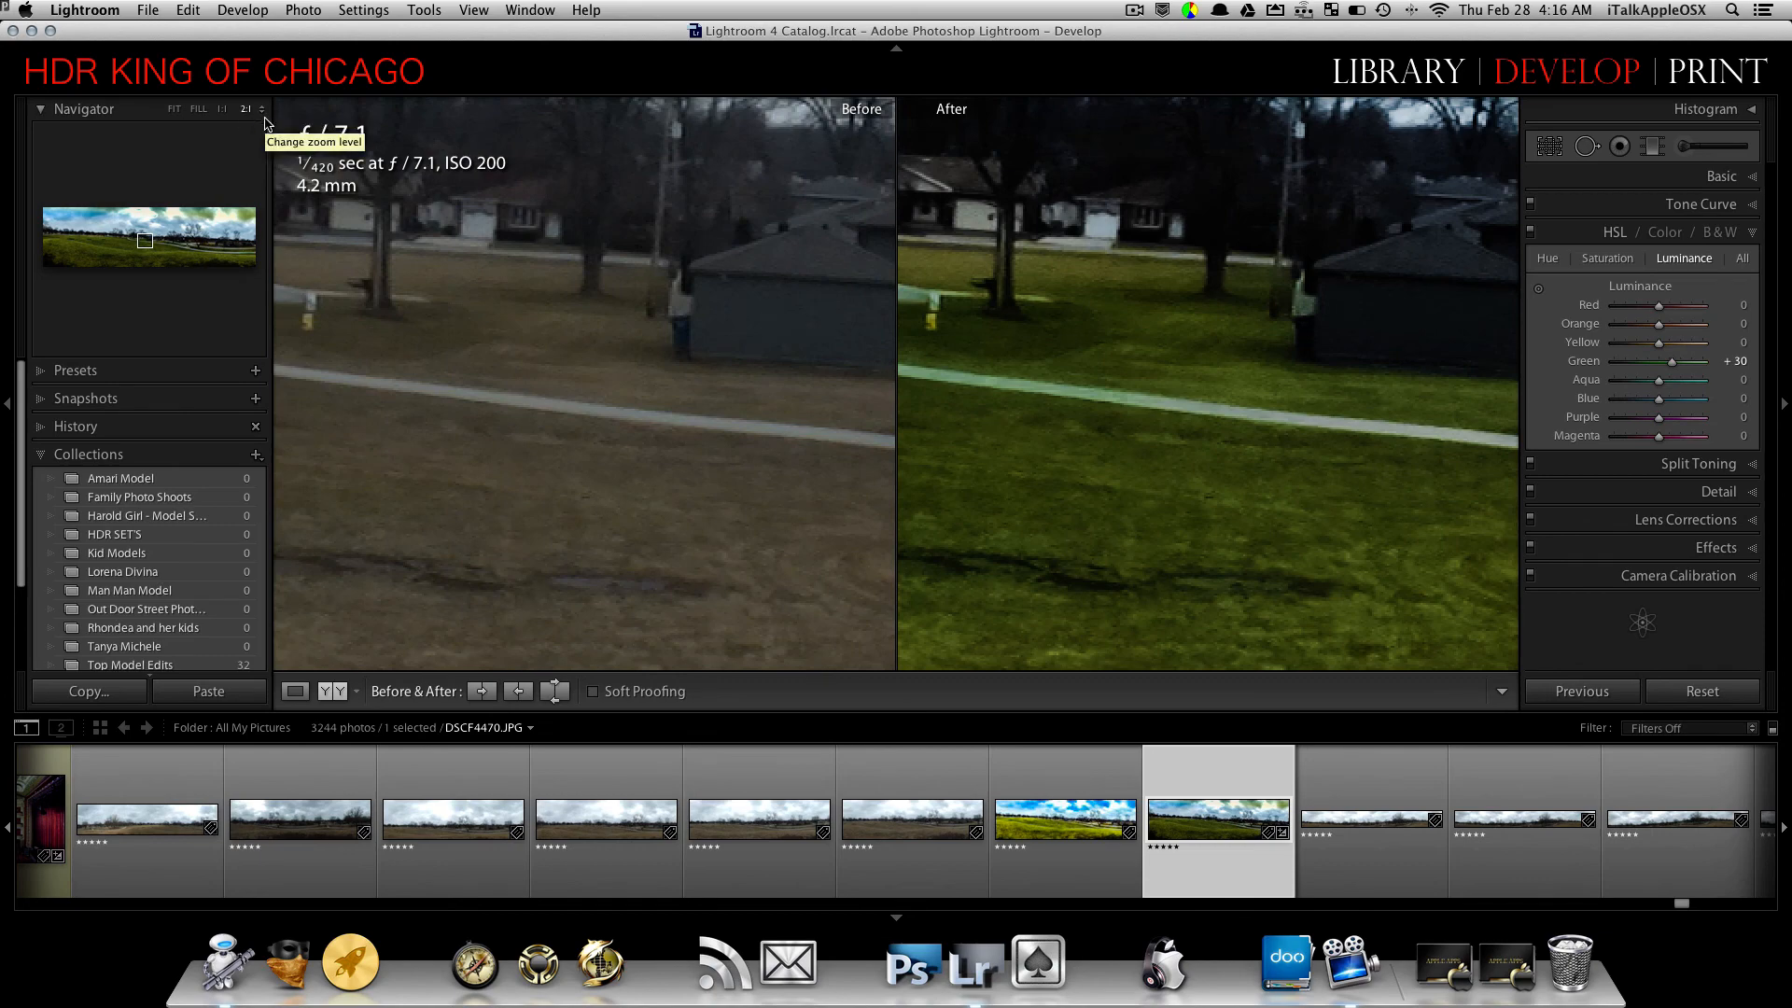
left_click(259, 109)
left_click(268, 81)
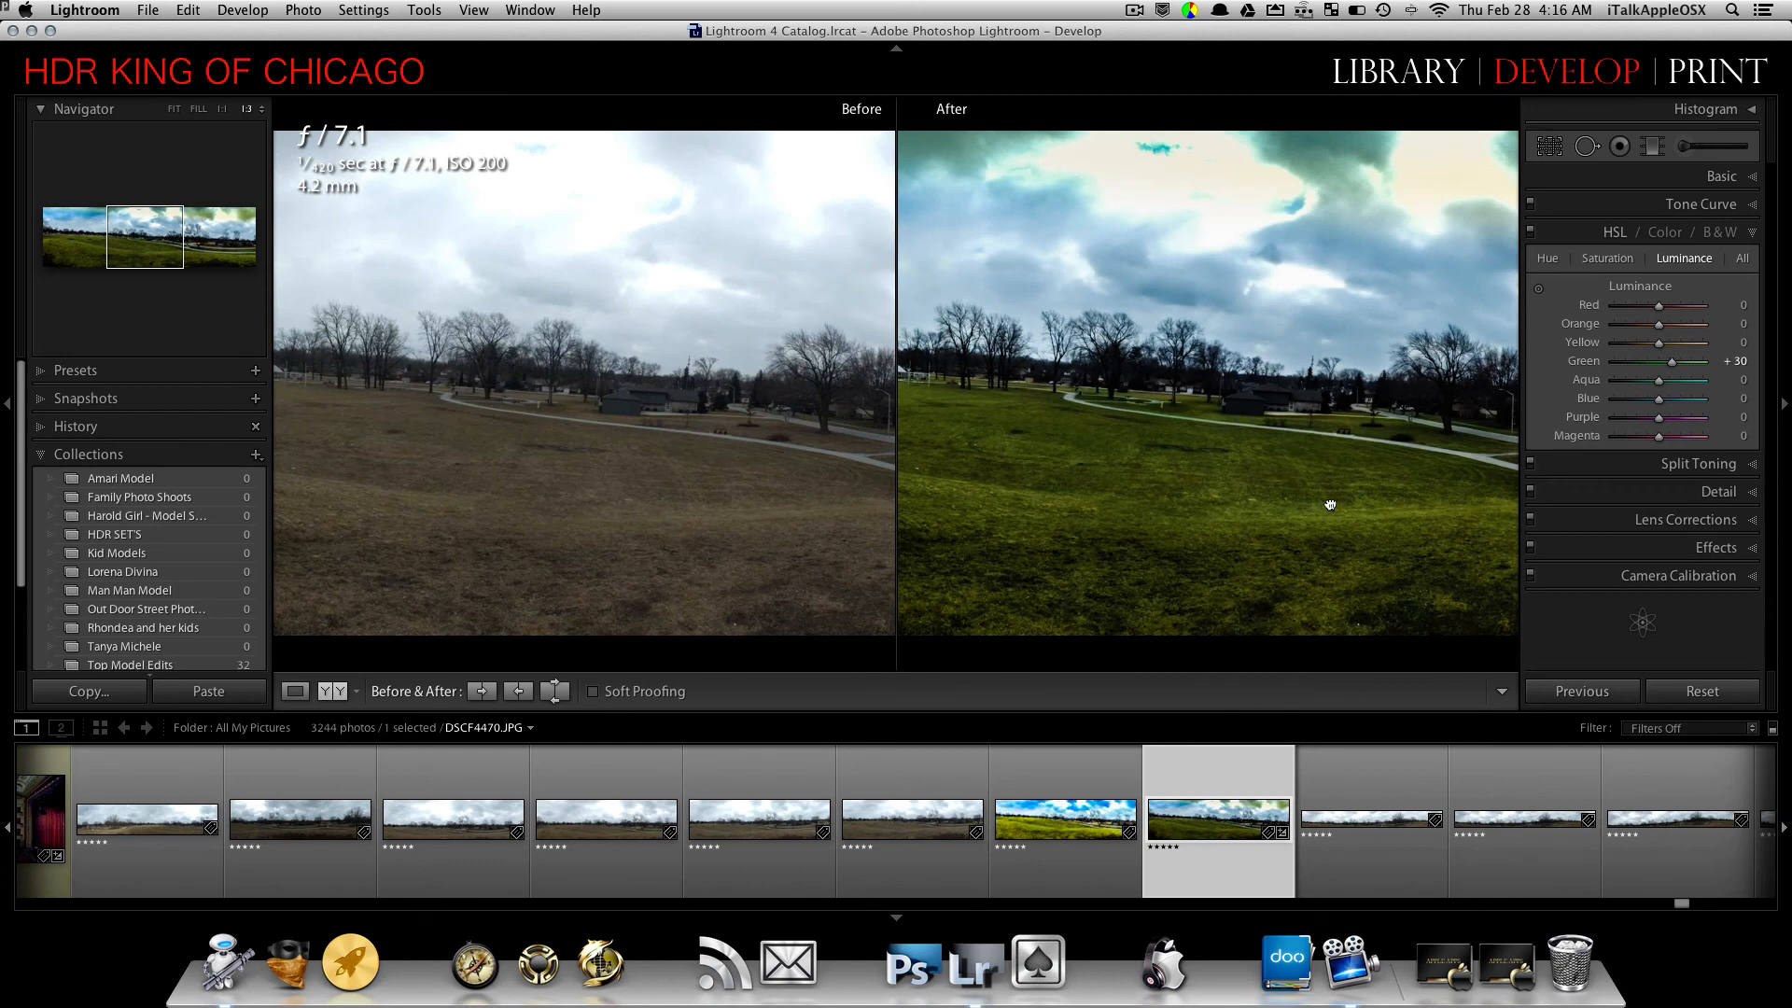
- Compare the sky, trees and grass before and after editing across the full width of the panorama
left_click_drag(1330, 505, 1384, 508)
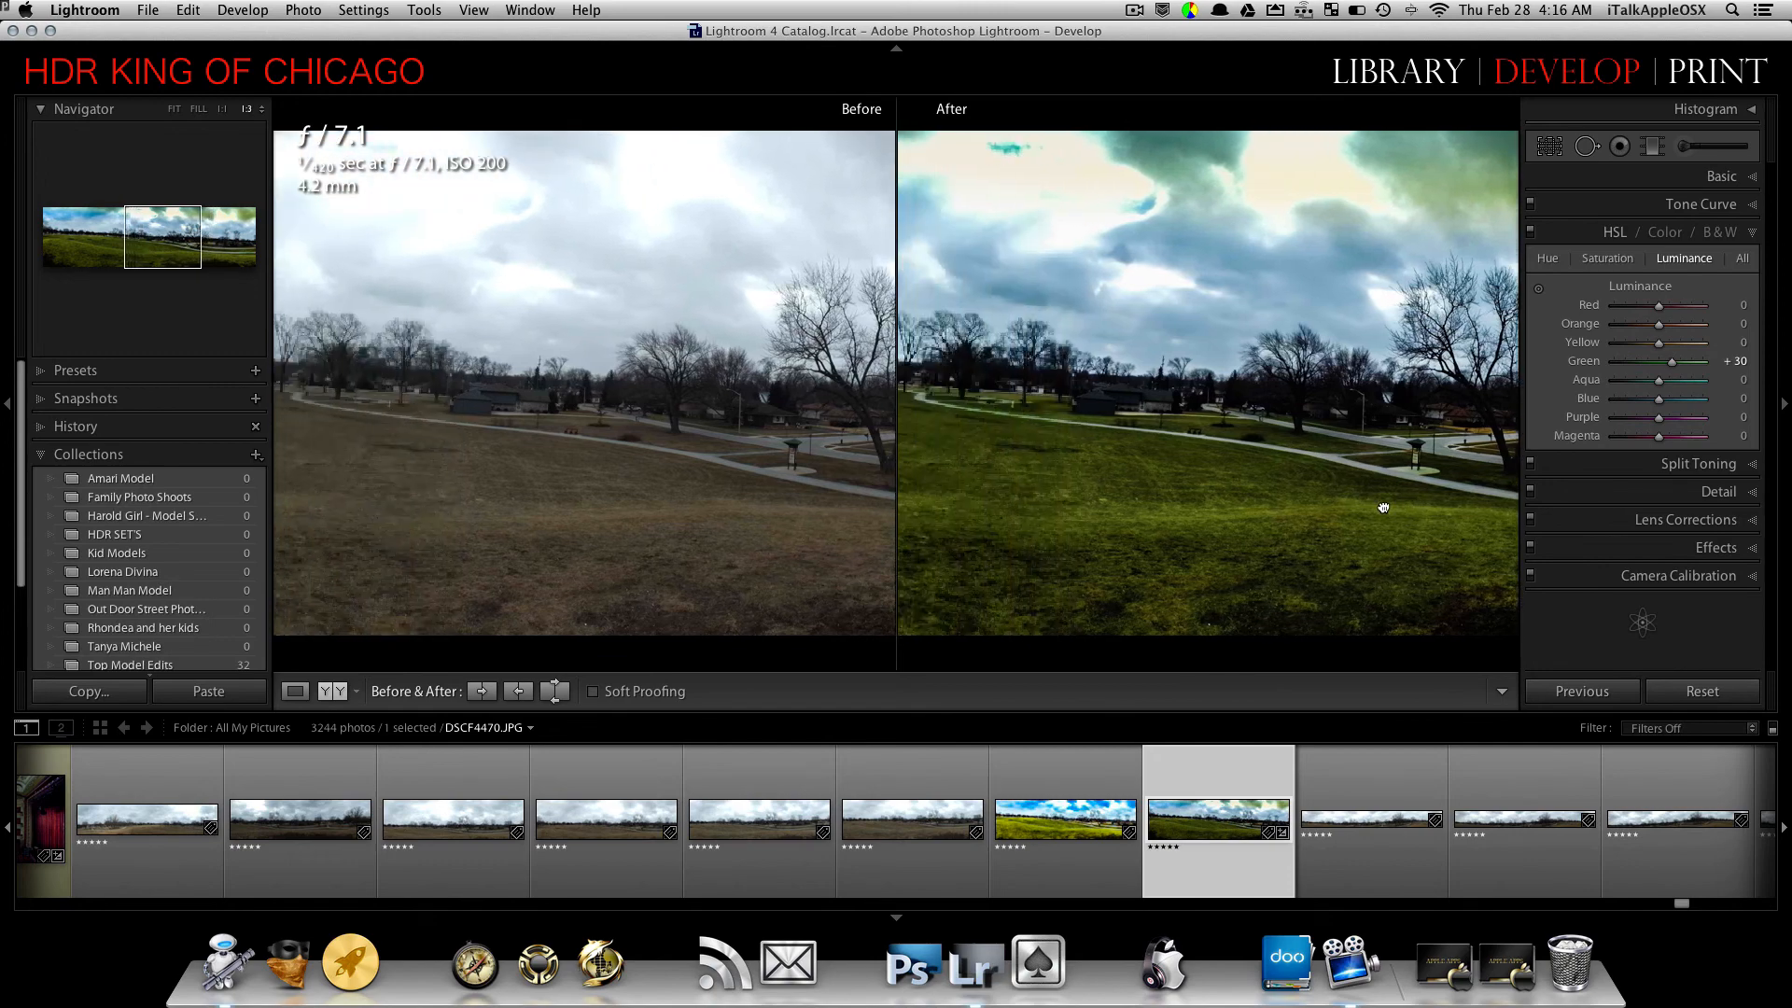
left_click_drag(479, 512, 812, 513)
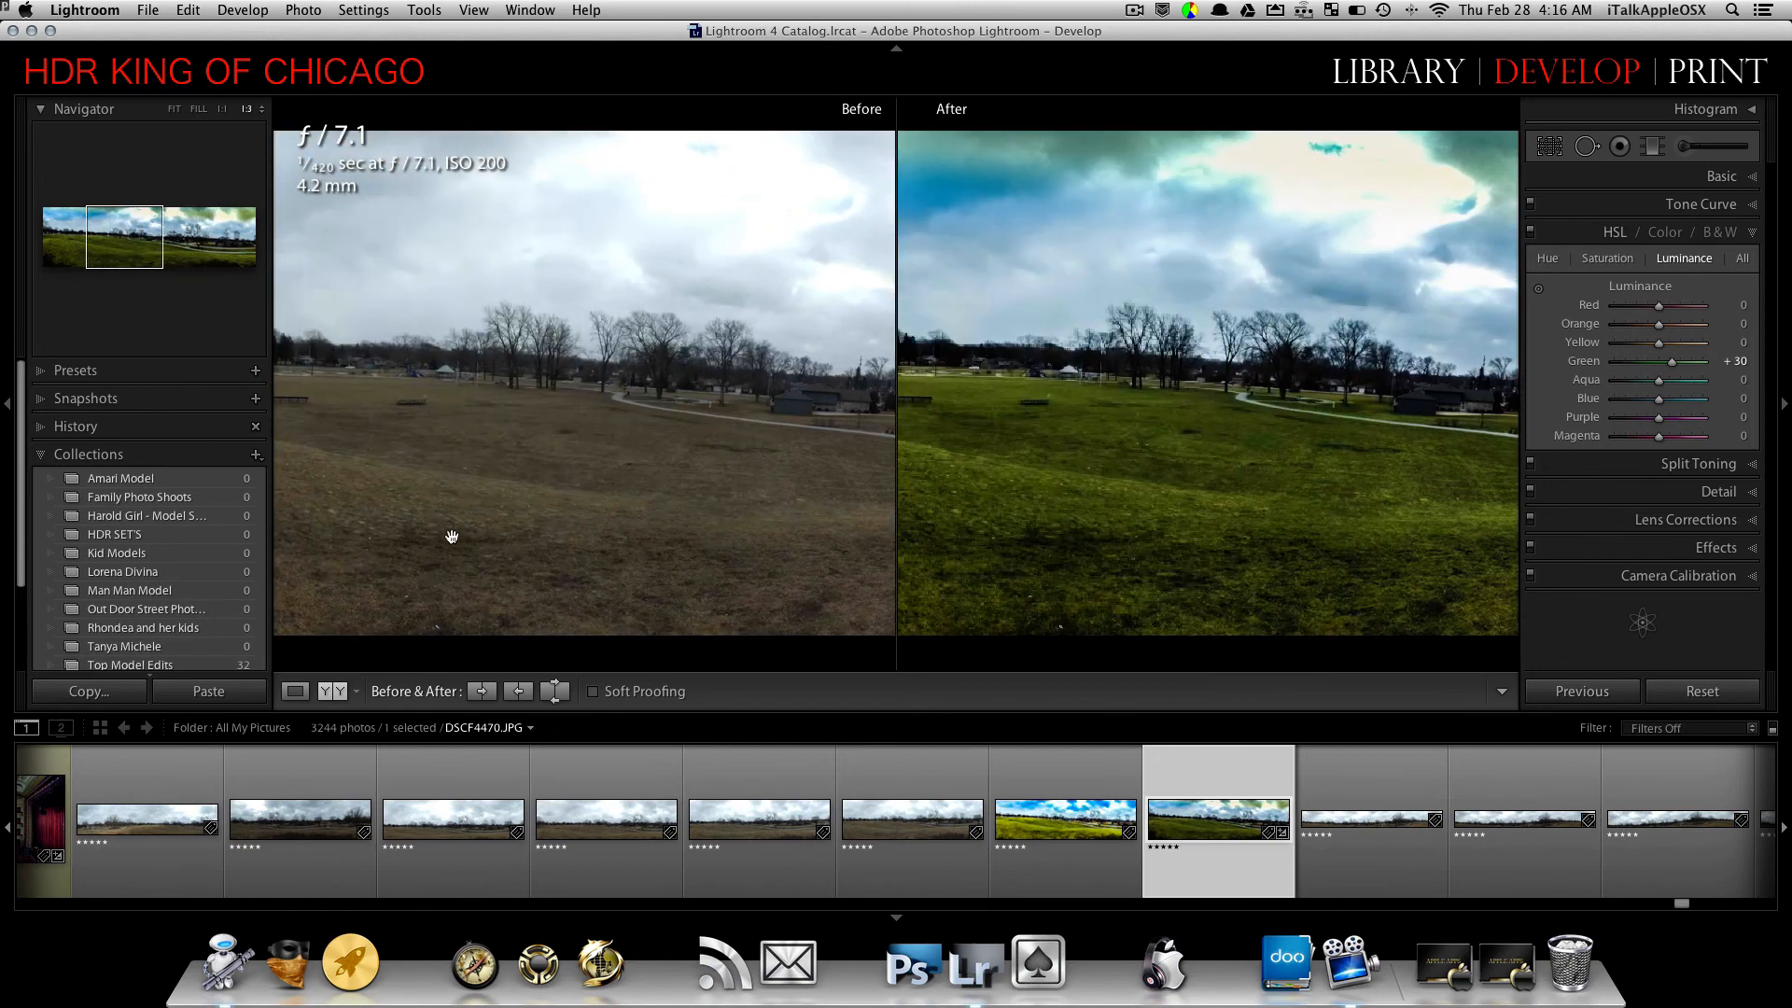
left_click_drag(411, 516, 763, 523)
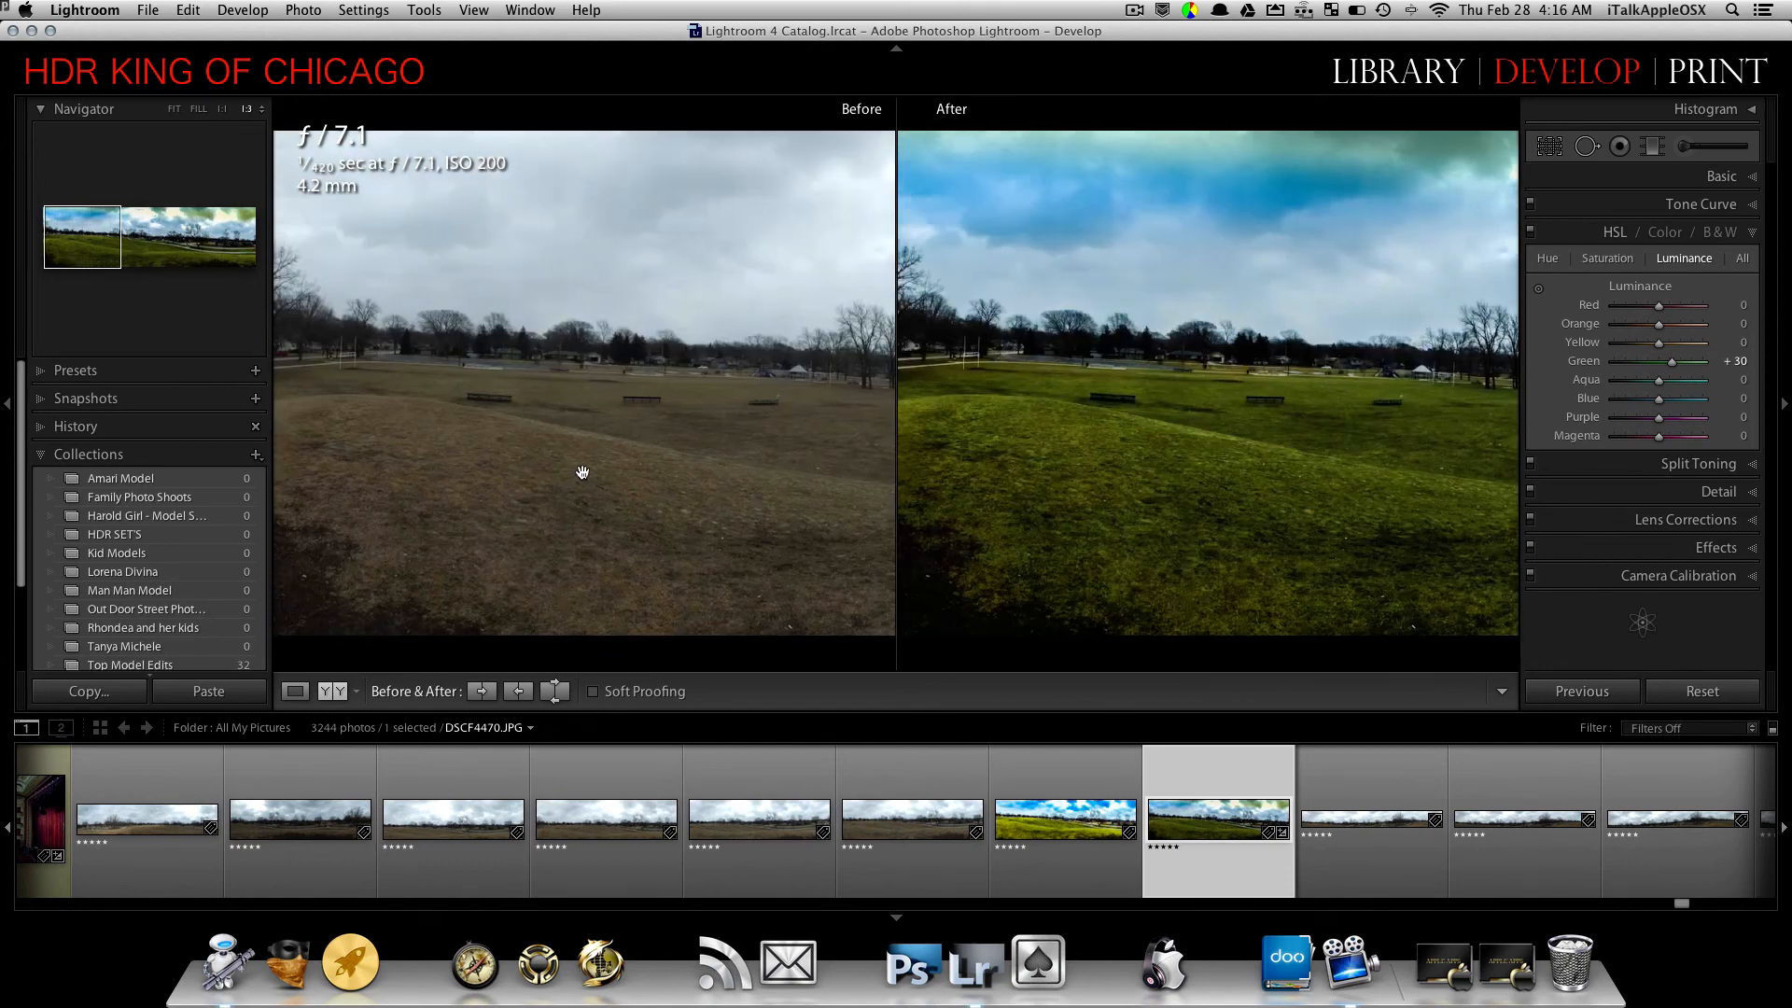
mouse_move(551, 474)
left_mouse_down()
mouse_move(708, 484)
mouse_move(548, 478)
left_mouse_up()
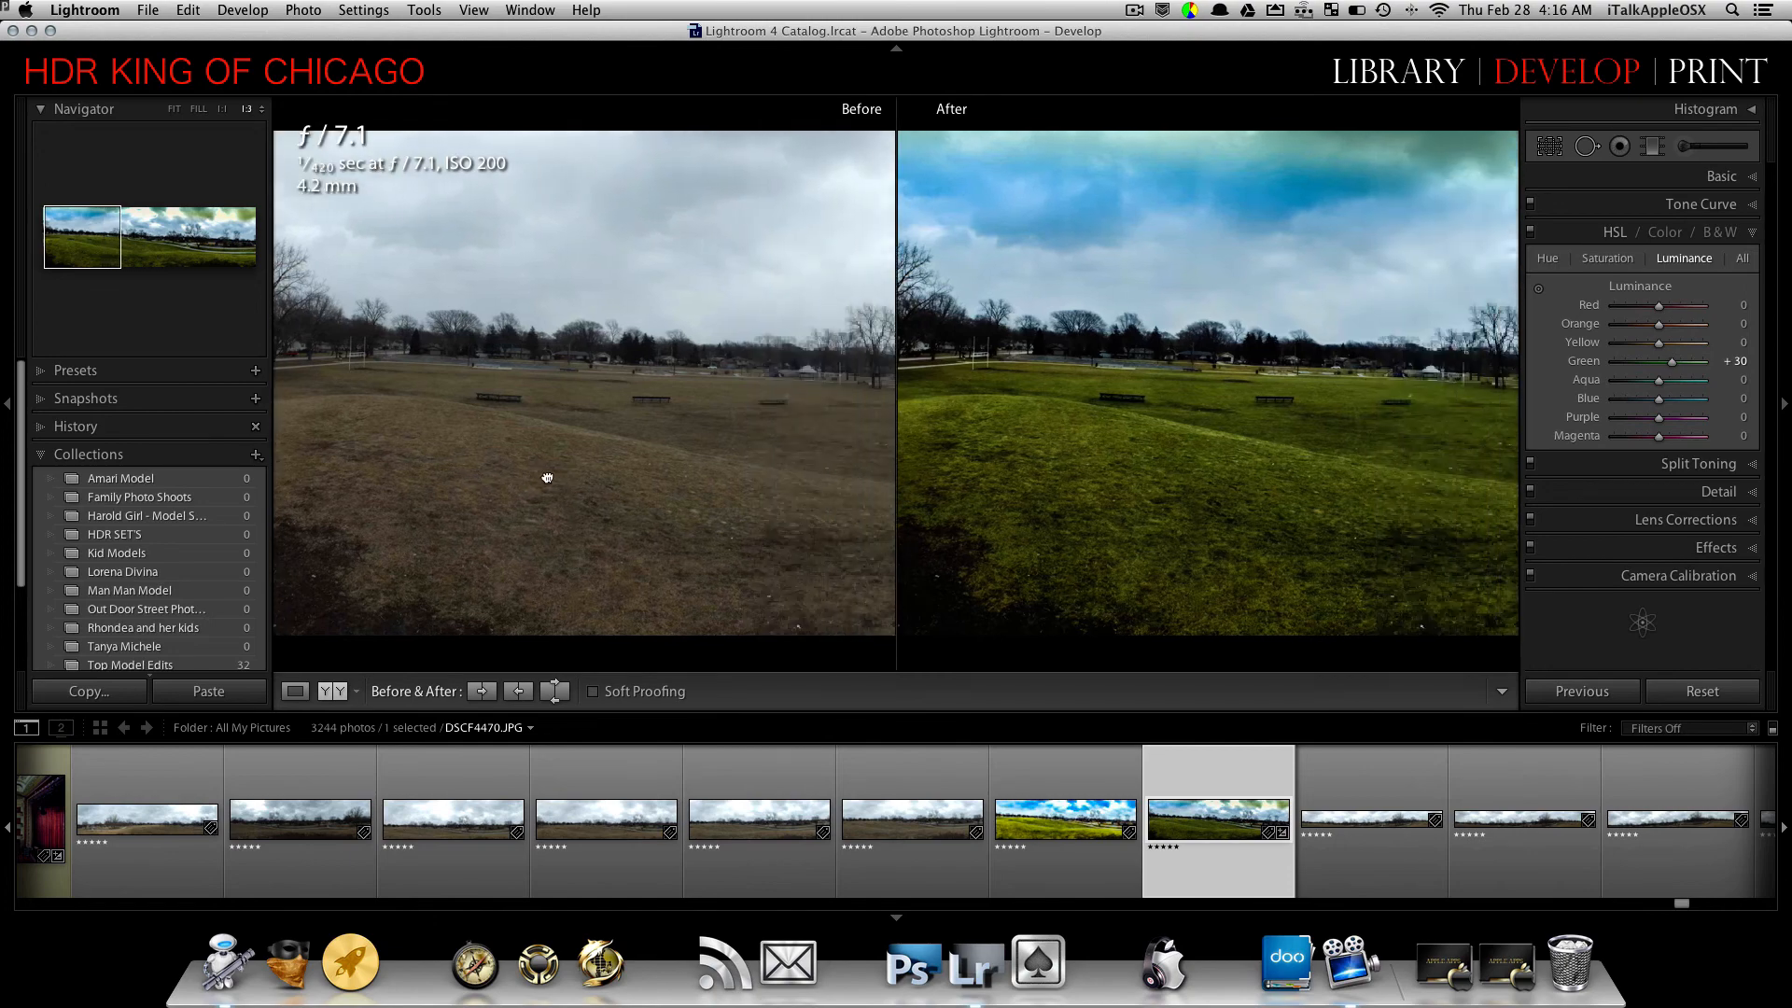
left_click_drag(752, 473, 458, 458)
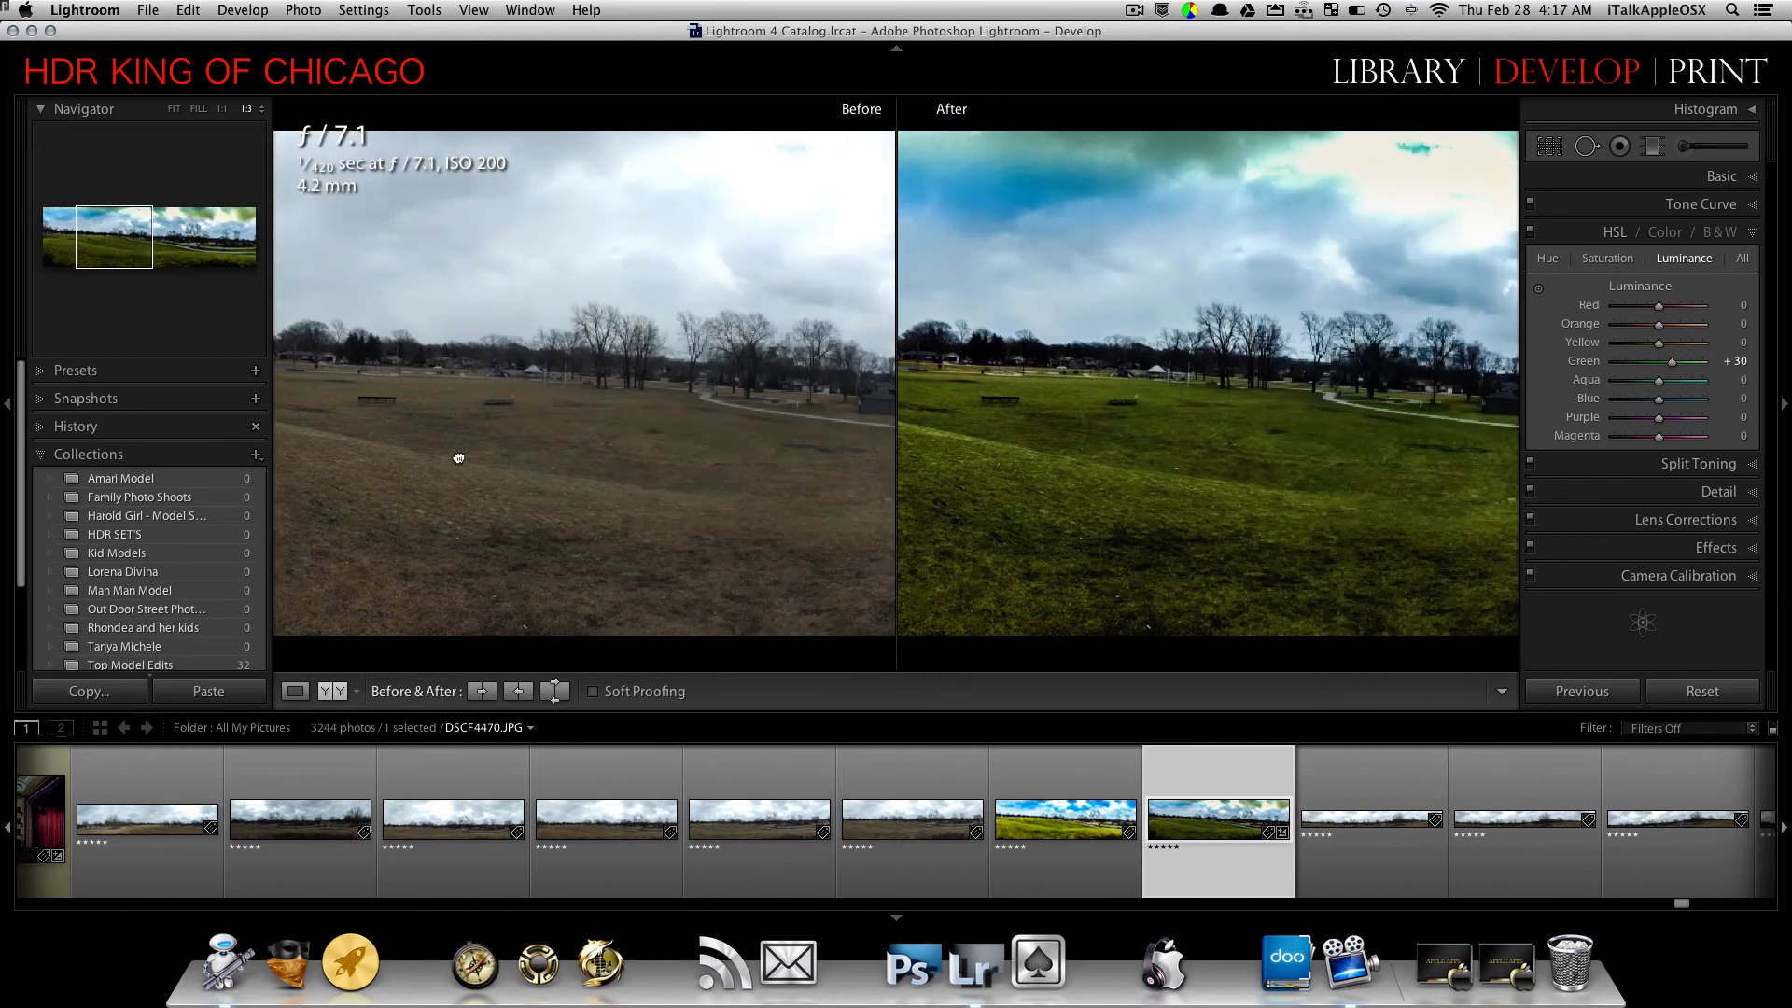
left_click_drag(747, 495, 454, 484)
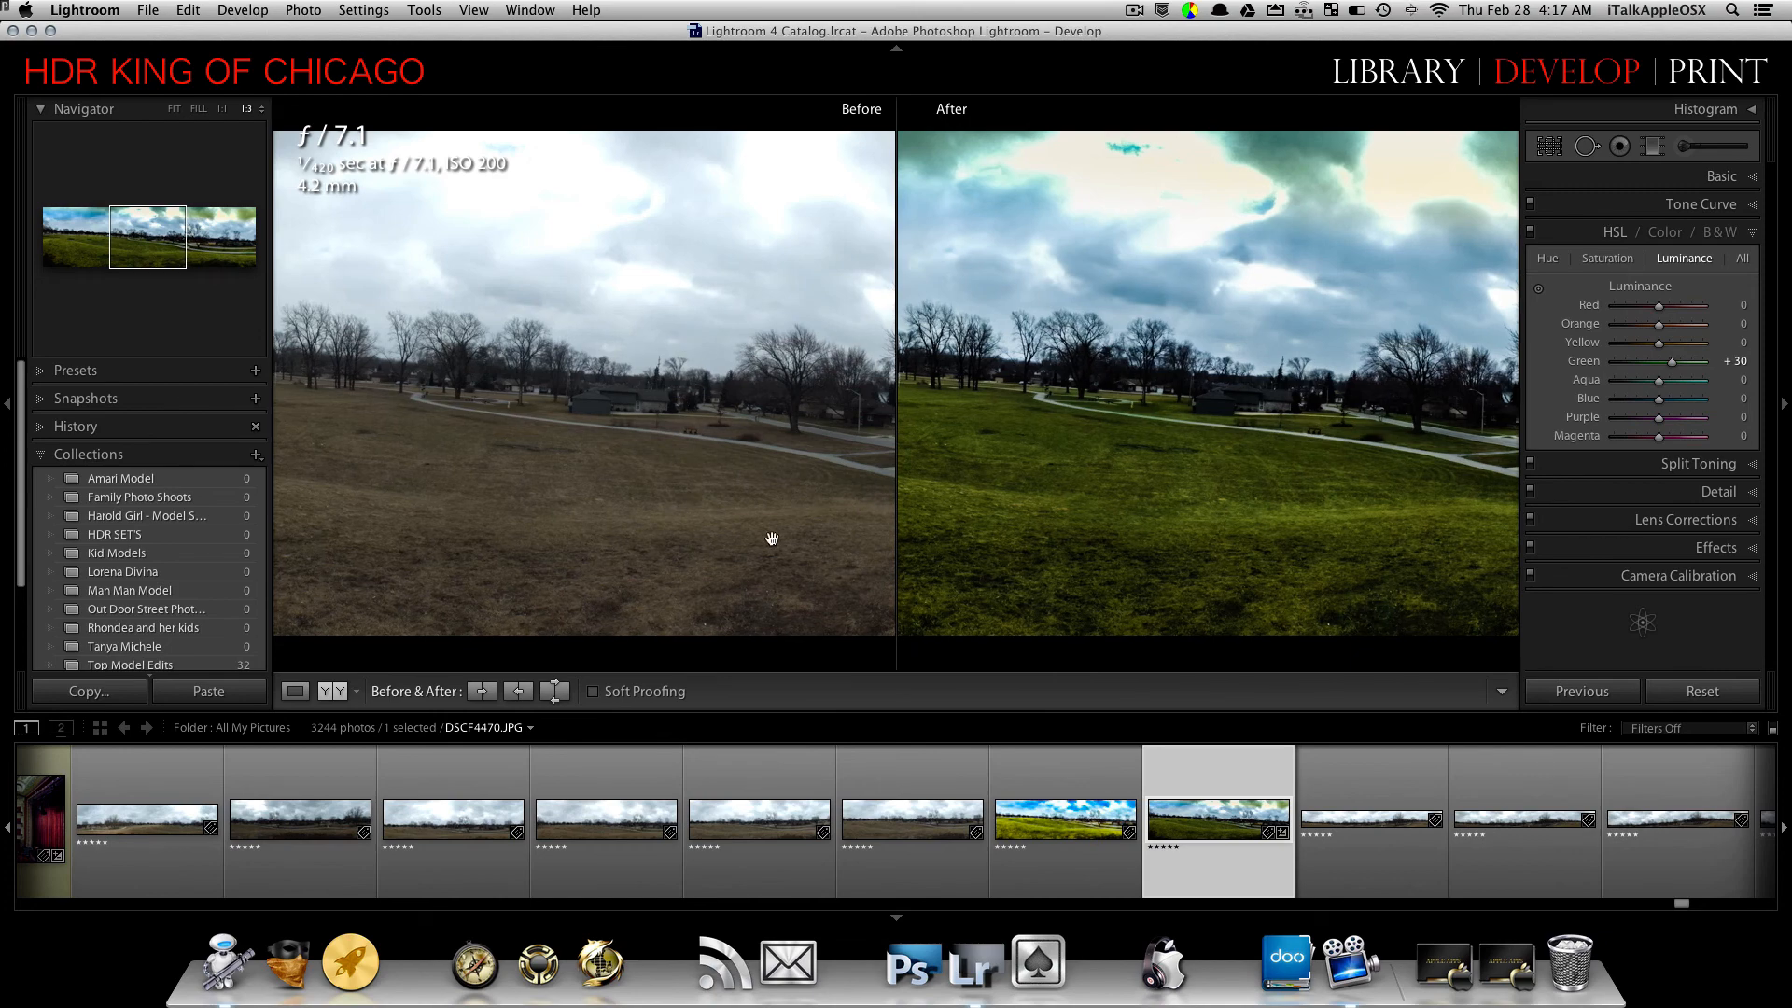
left_click_drag(808, 568, 500, 524)
left_click_drag(796, 532, 511, 506)
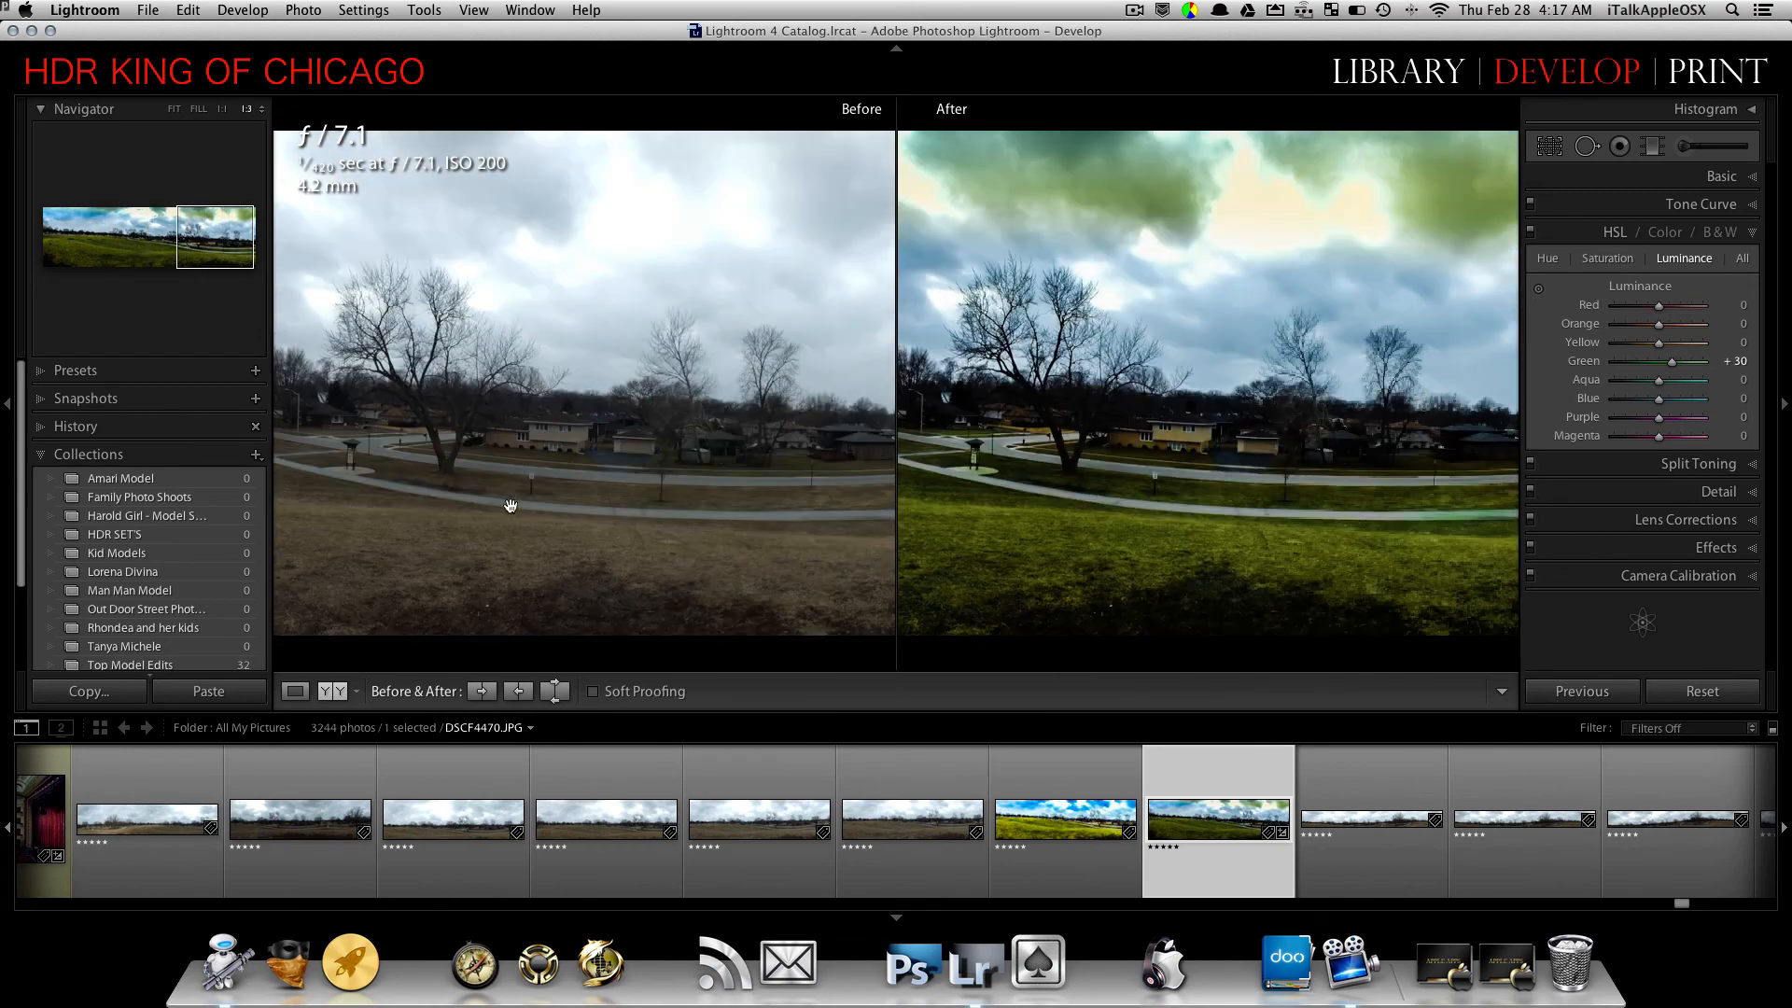
left_click_drag(739, 527, 680, 489)
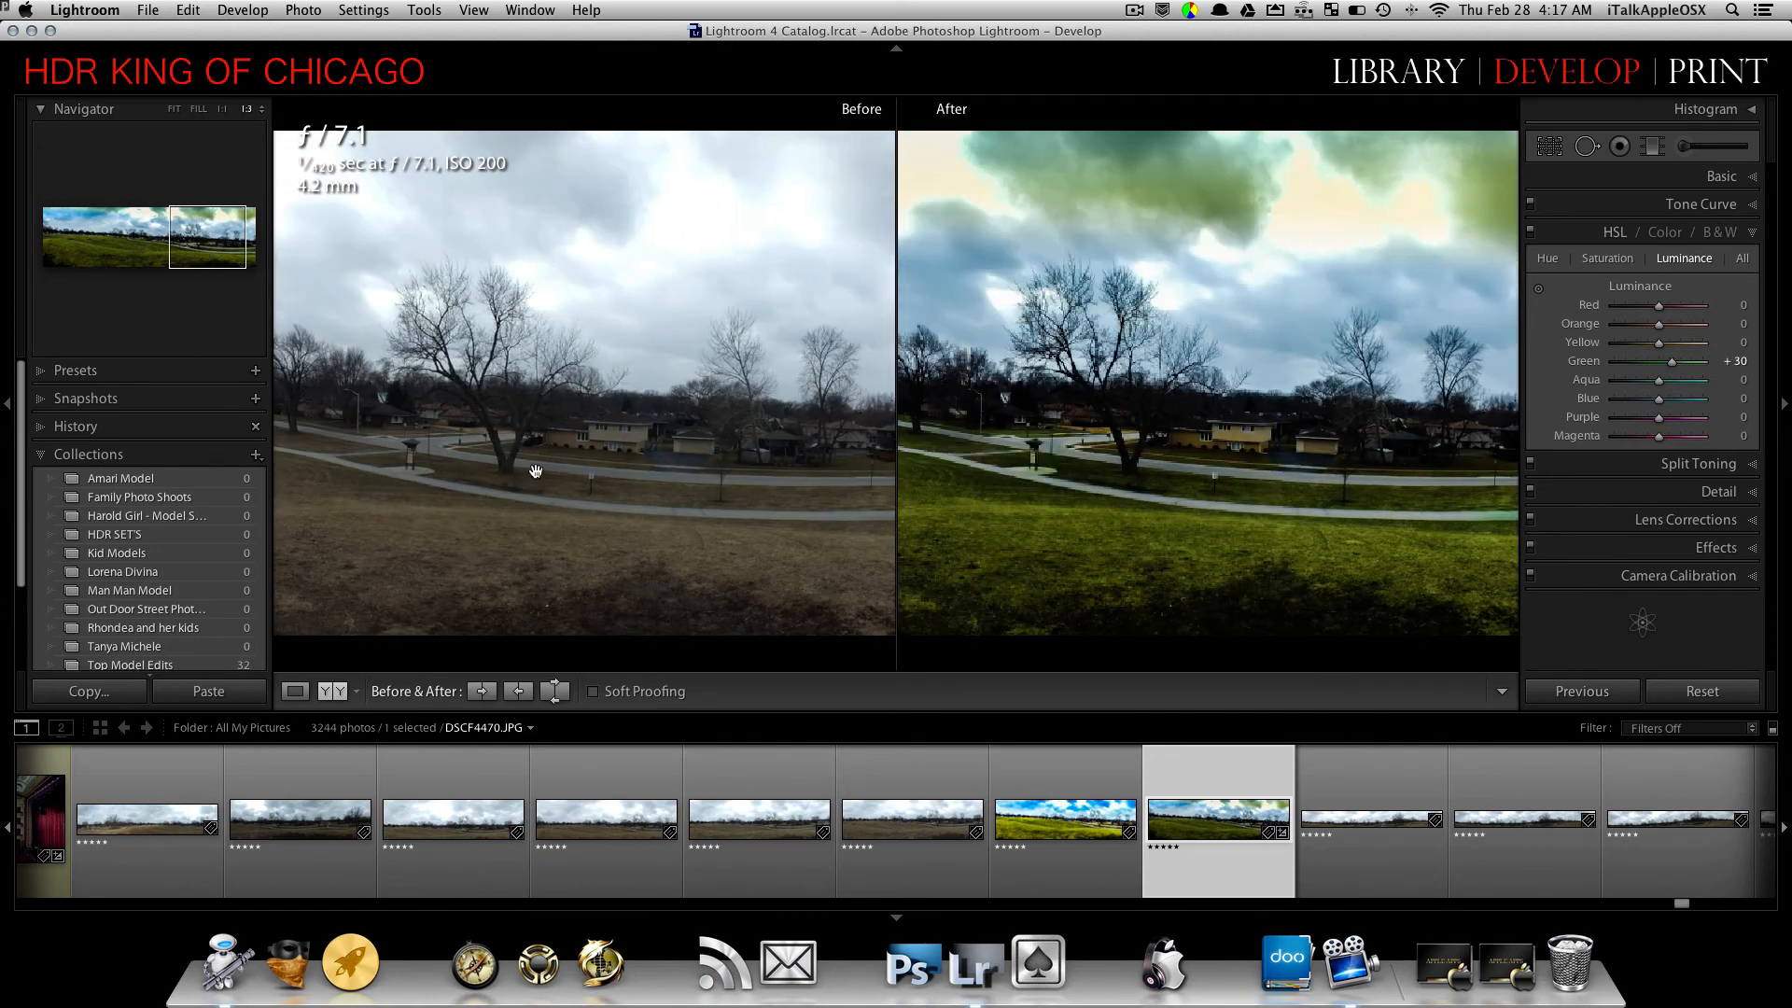
left_click_drag(999, 539, 1420, 507)
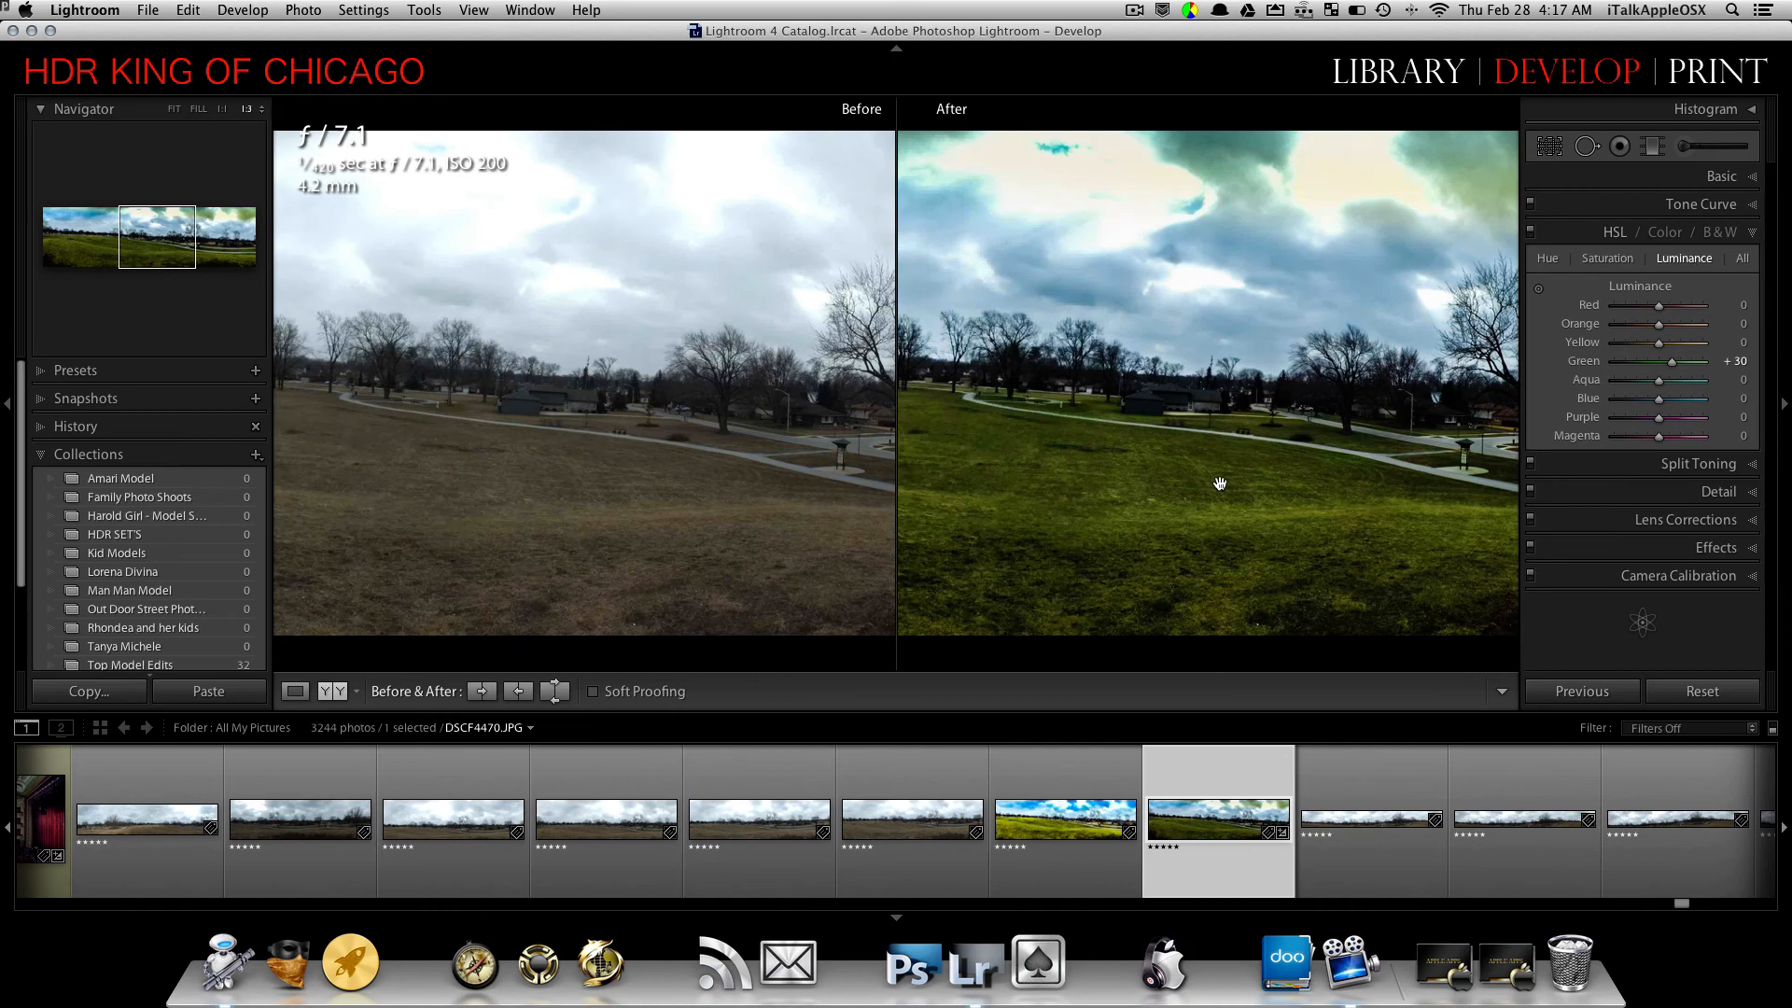
- Return to a single fitted view of the edited panorama and close the HSL adjustments
left_click(171, 109)
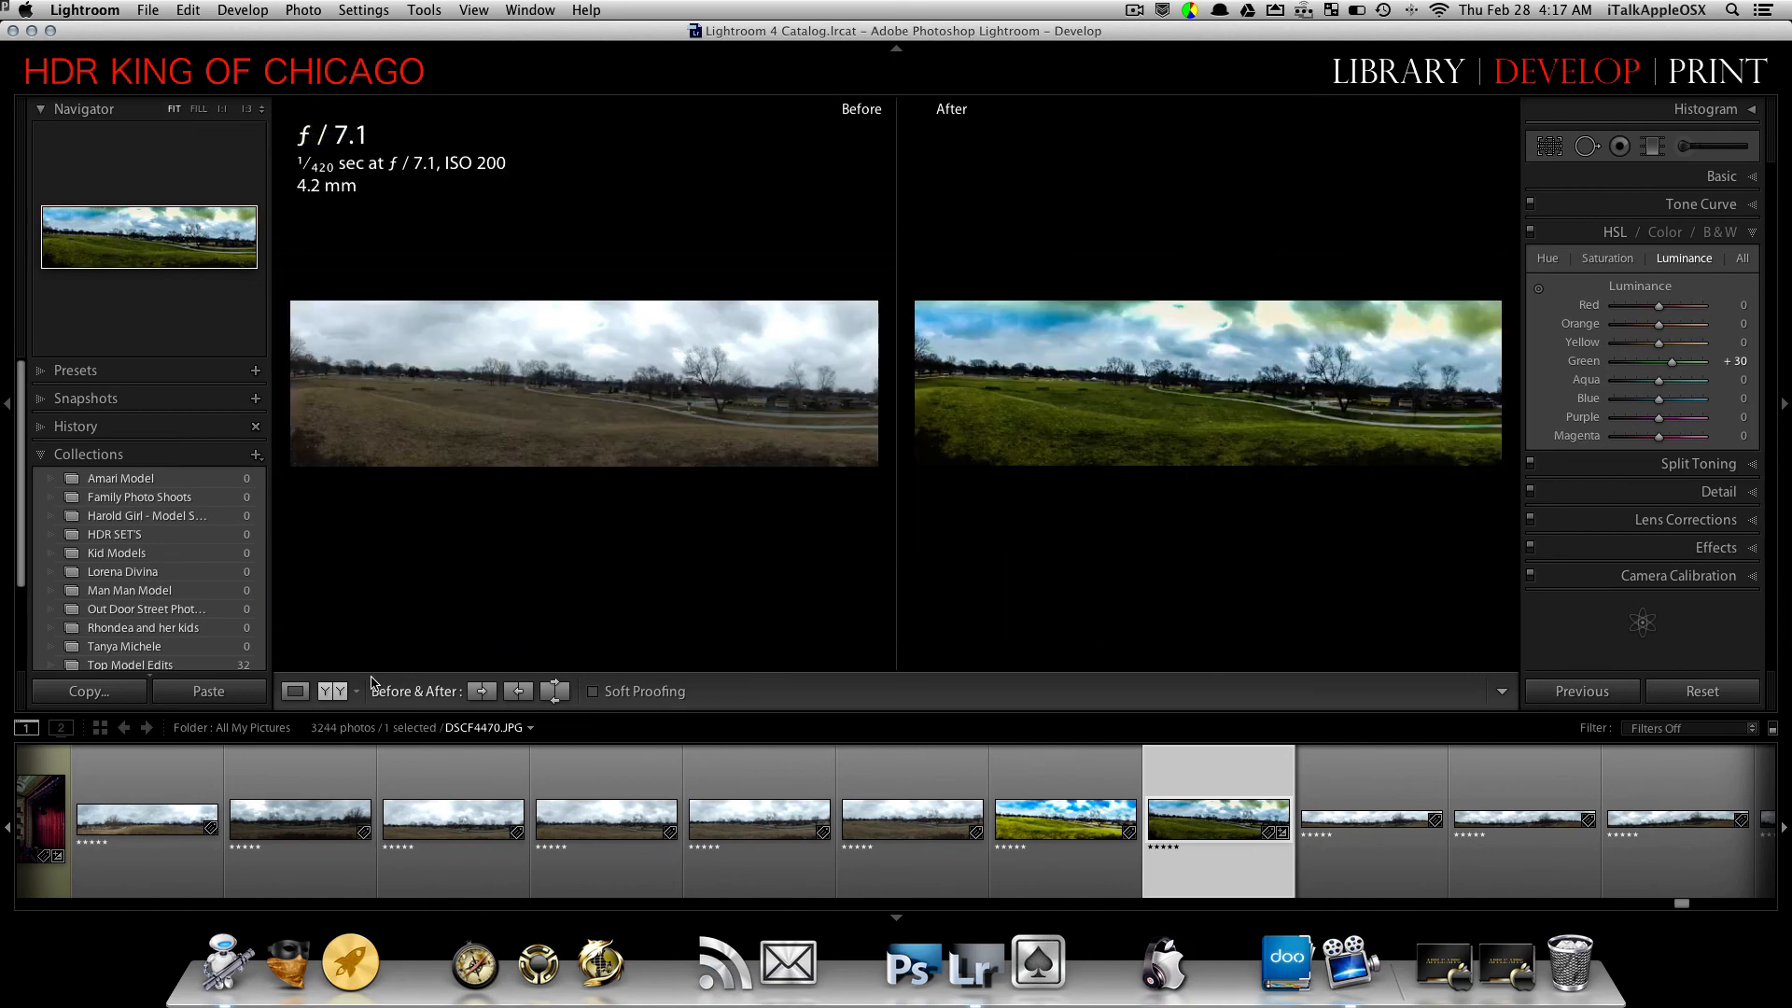
left_click(295, 691)
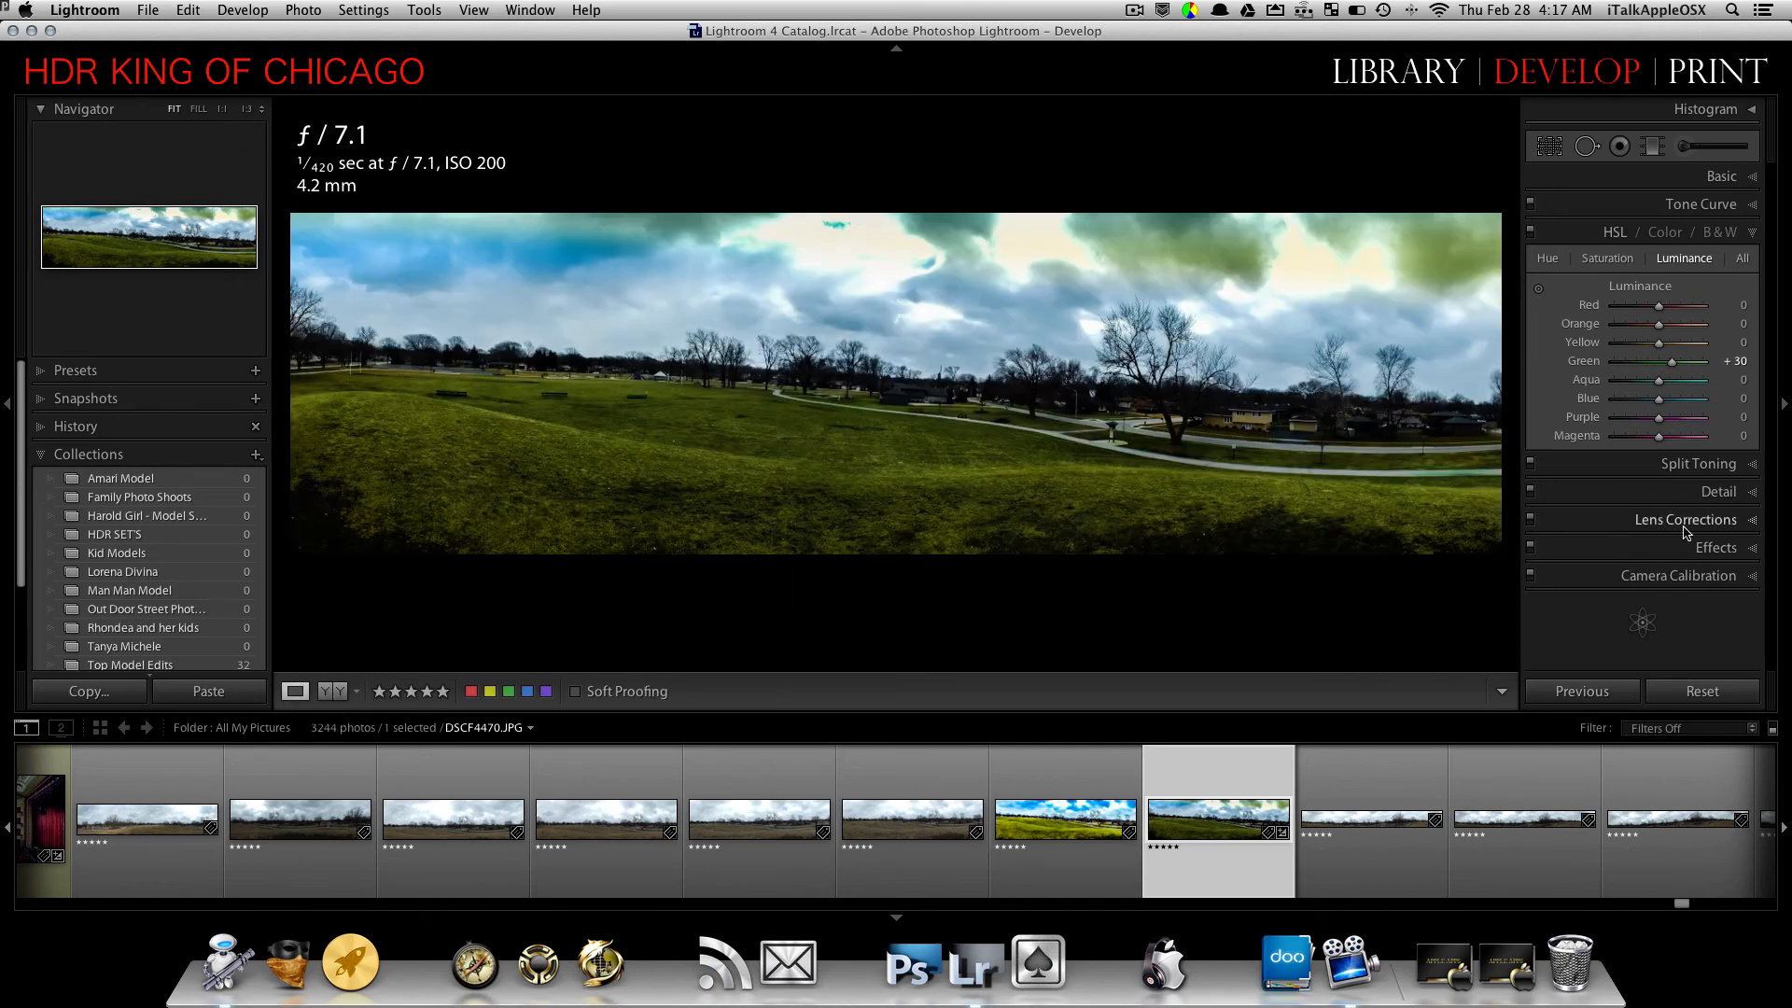
left_click(1754, 235)
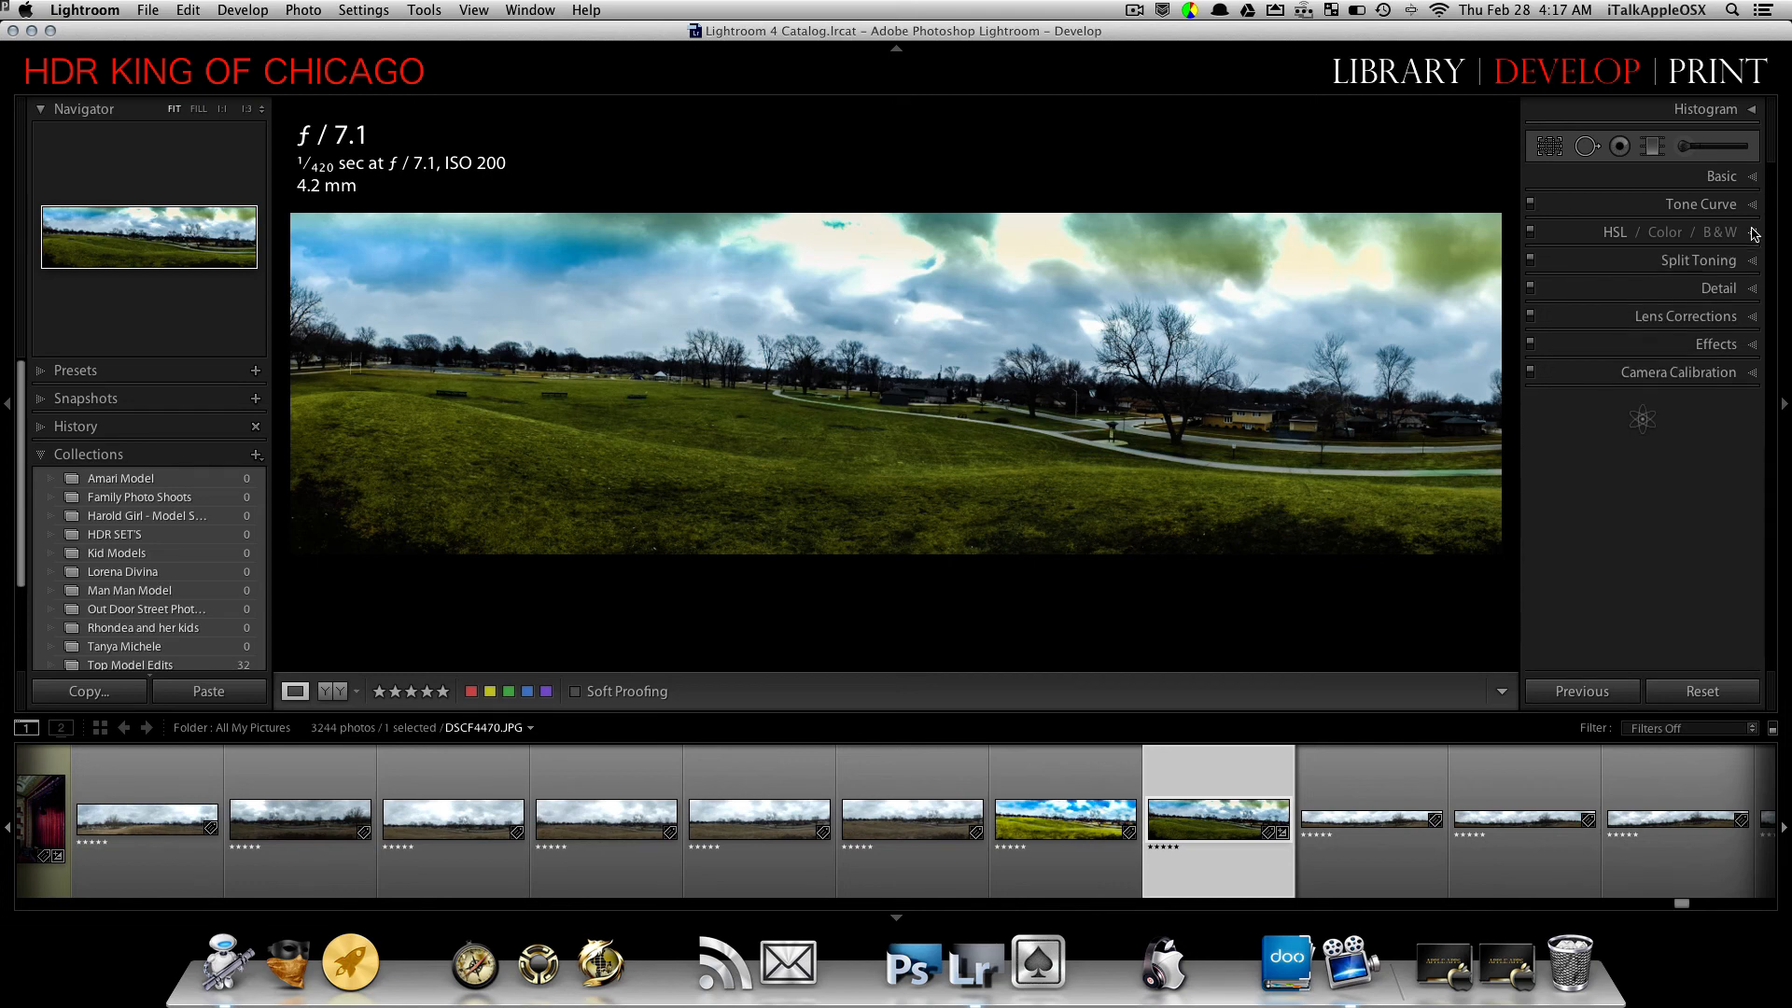
- Set the photo's sharpening amount to 56, leaving split toning unused
left_click(1748, 262)
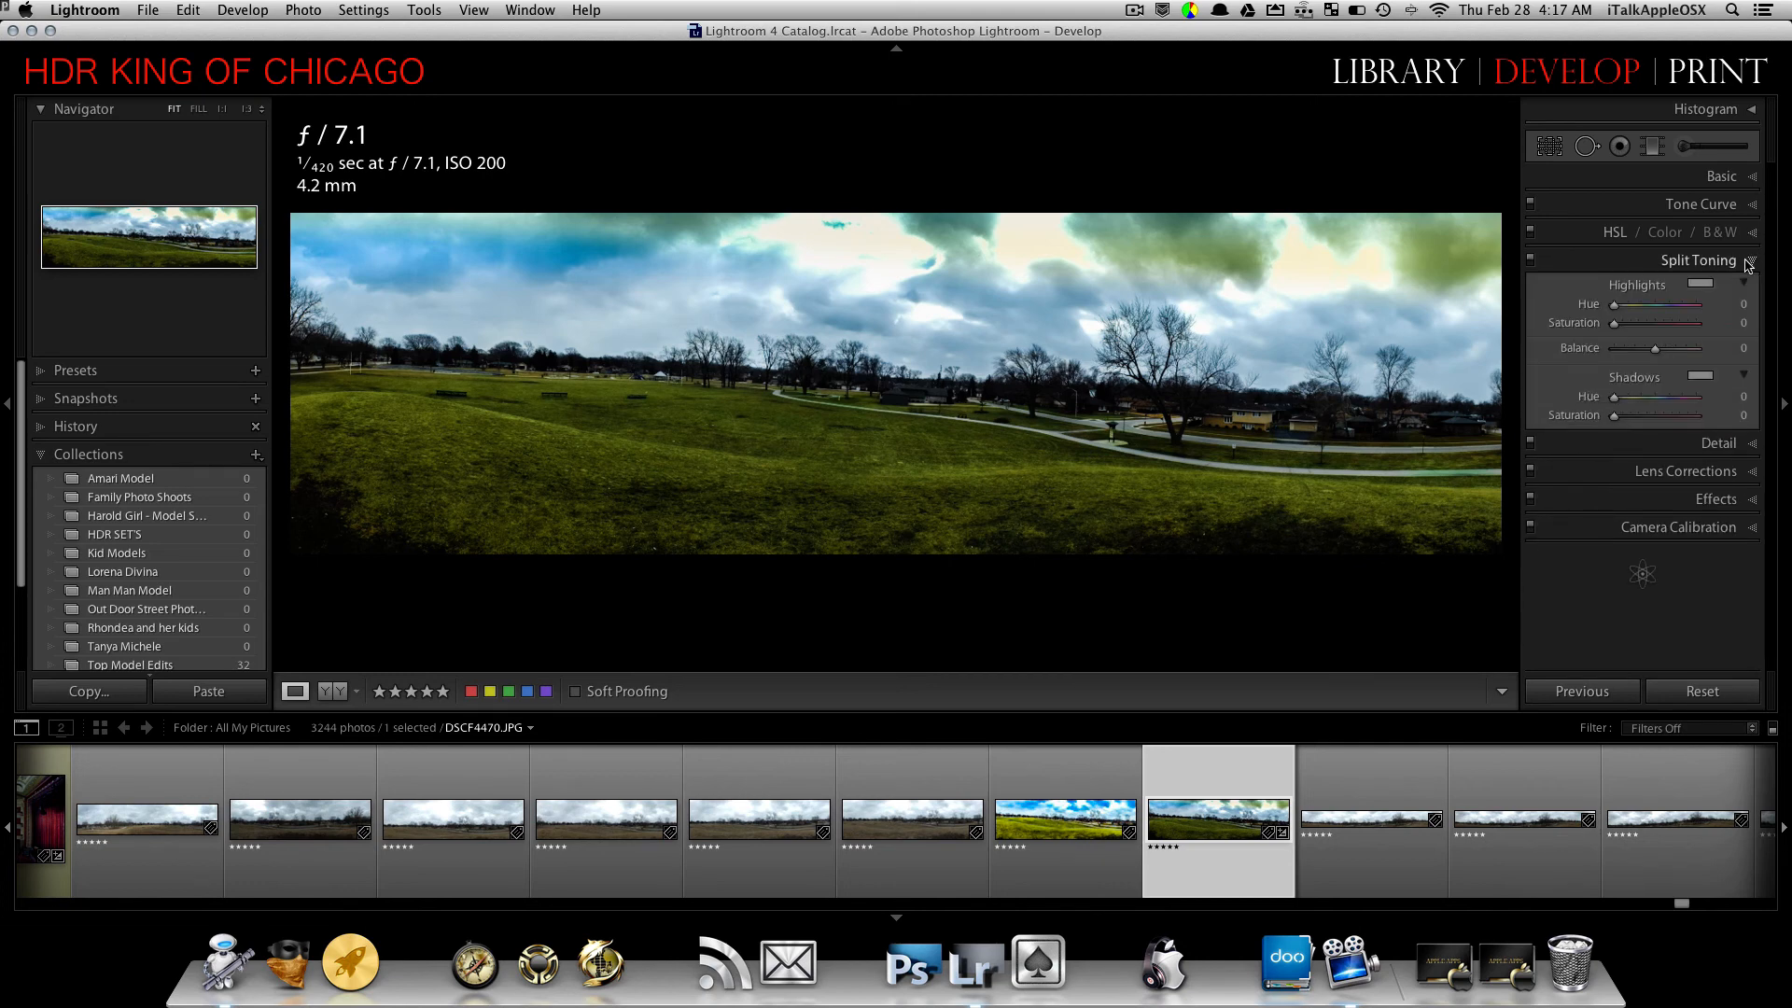
left_click(1749, 262)
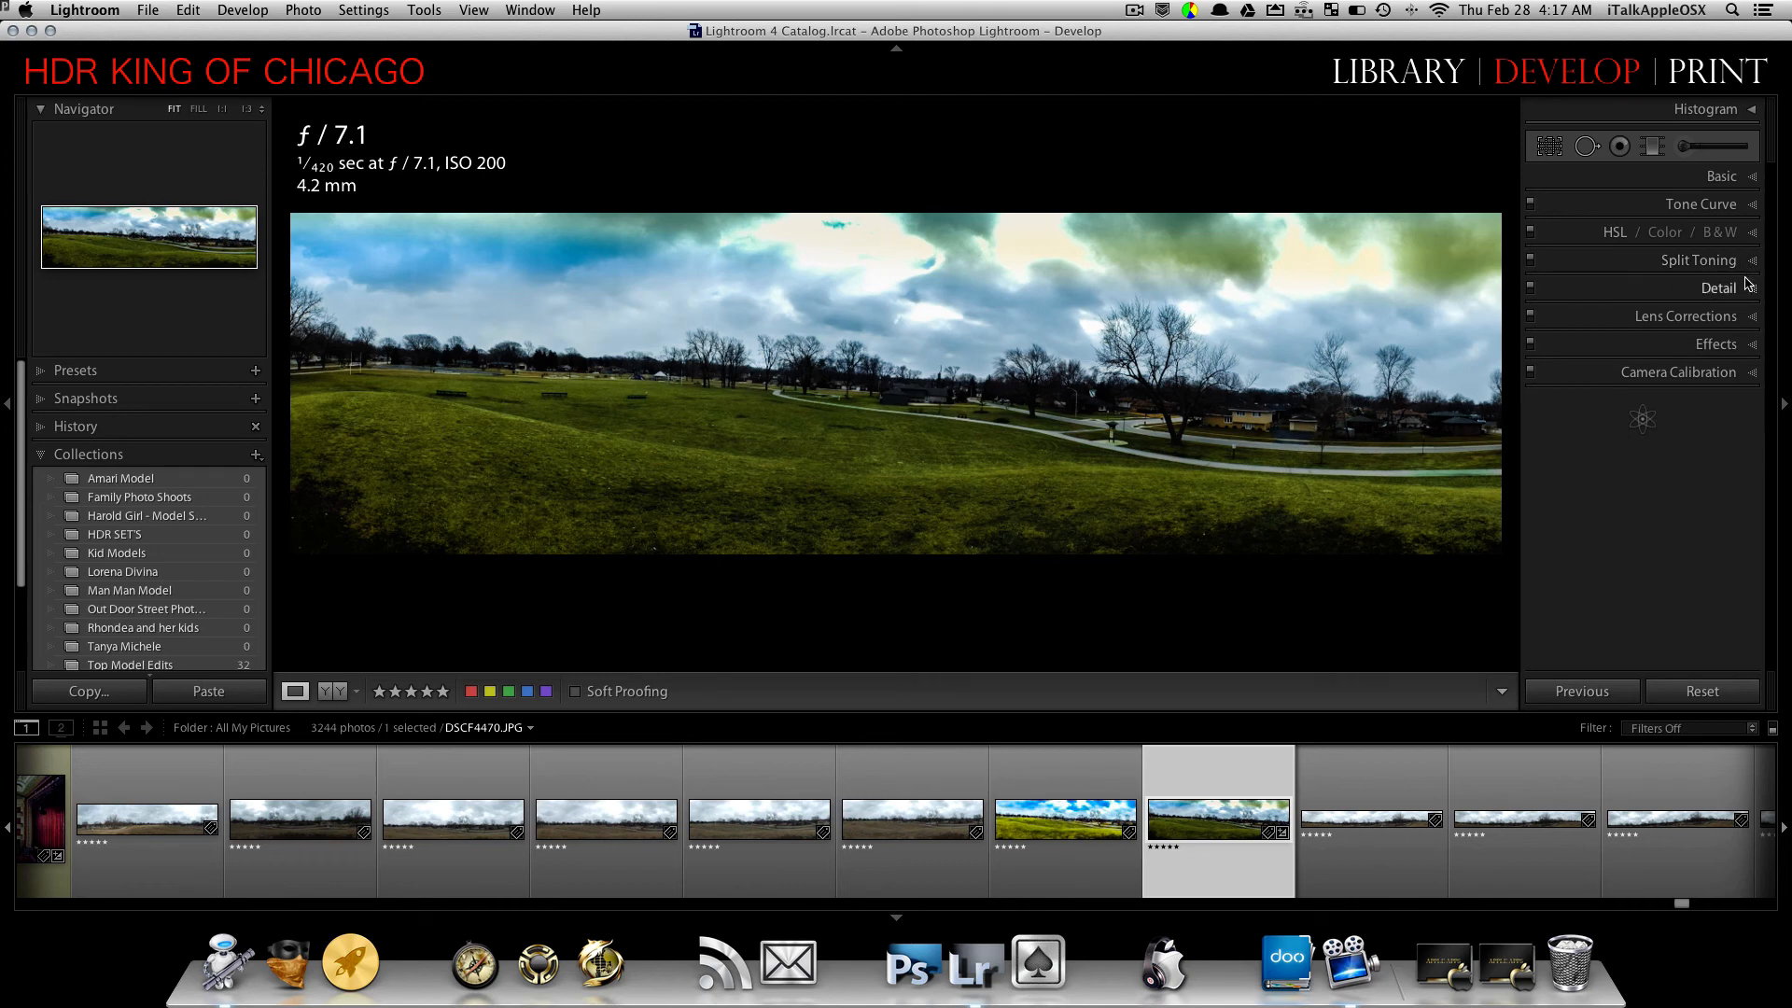
left_click(1748, 286)
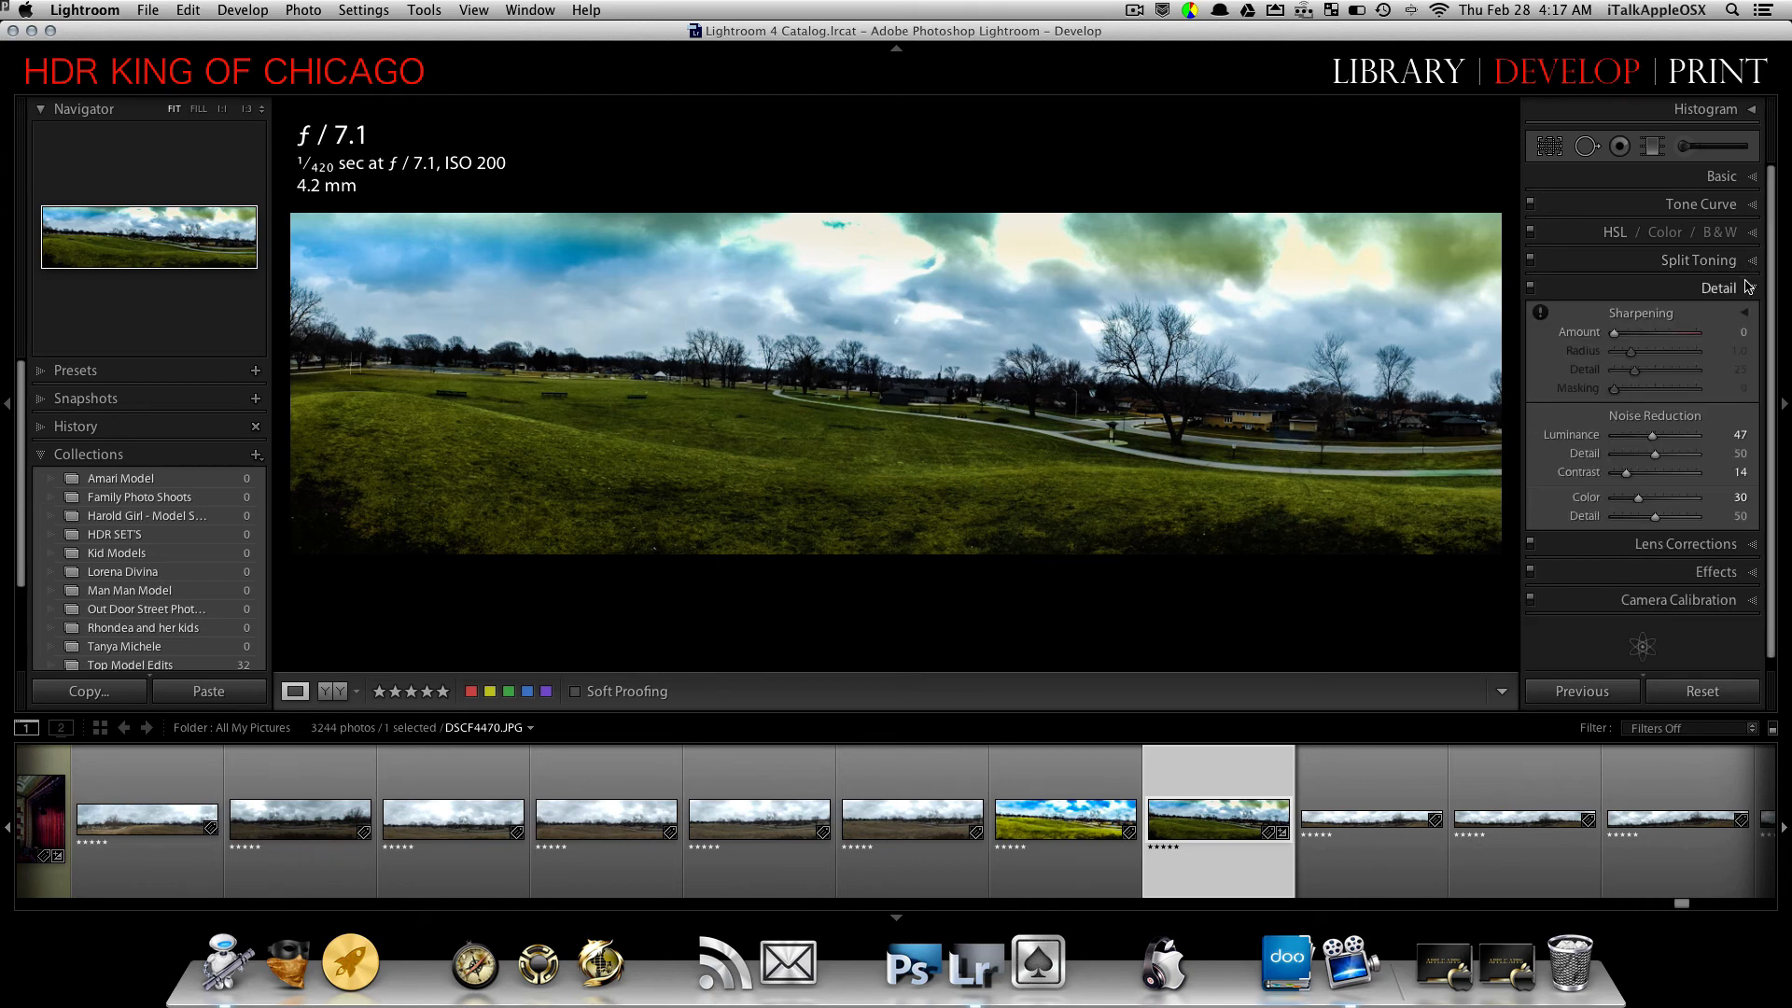
left_click_drag(1633, 336, 1646, 336)
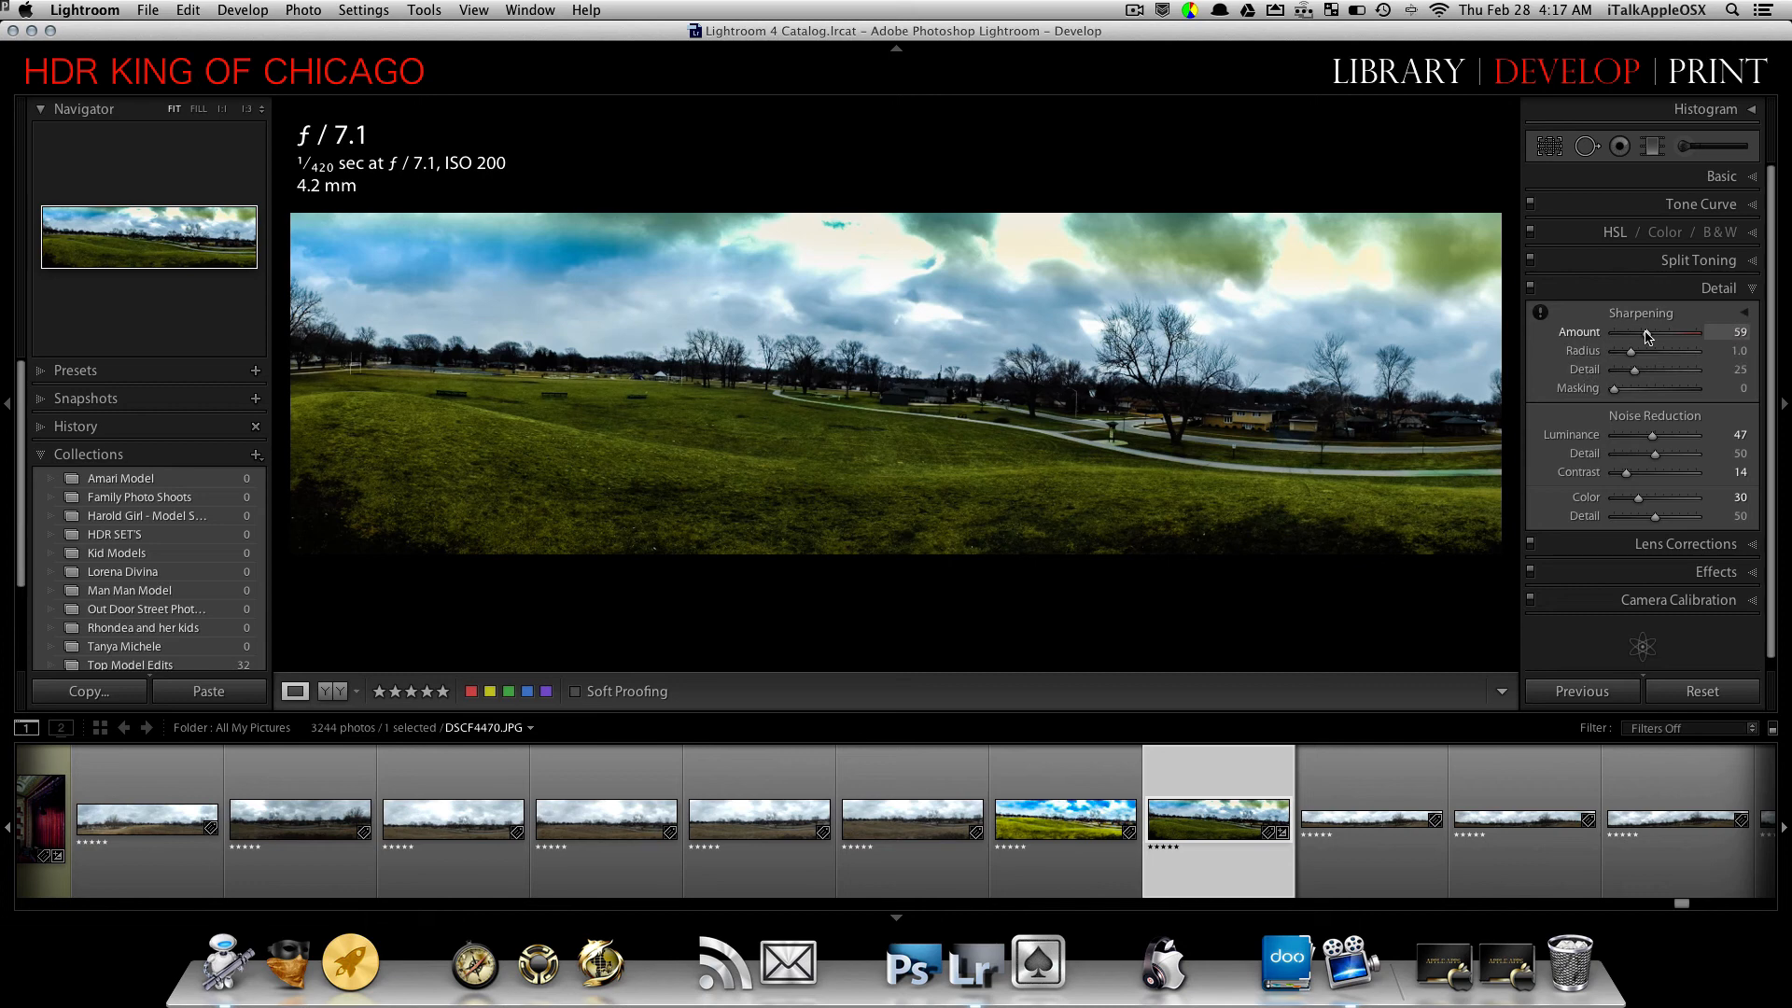
left_click_drag(1647, 337, 1644, 336)
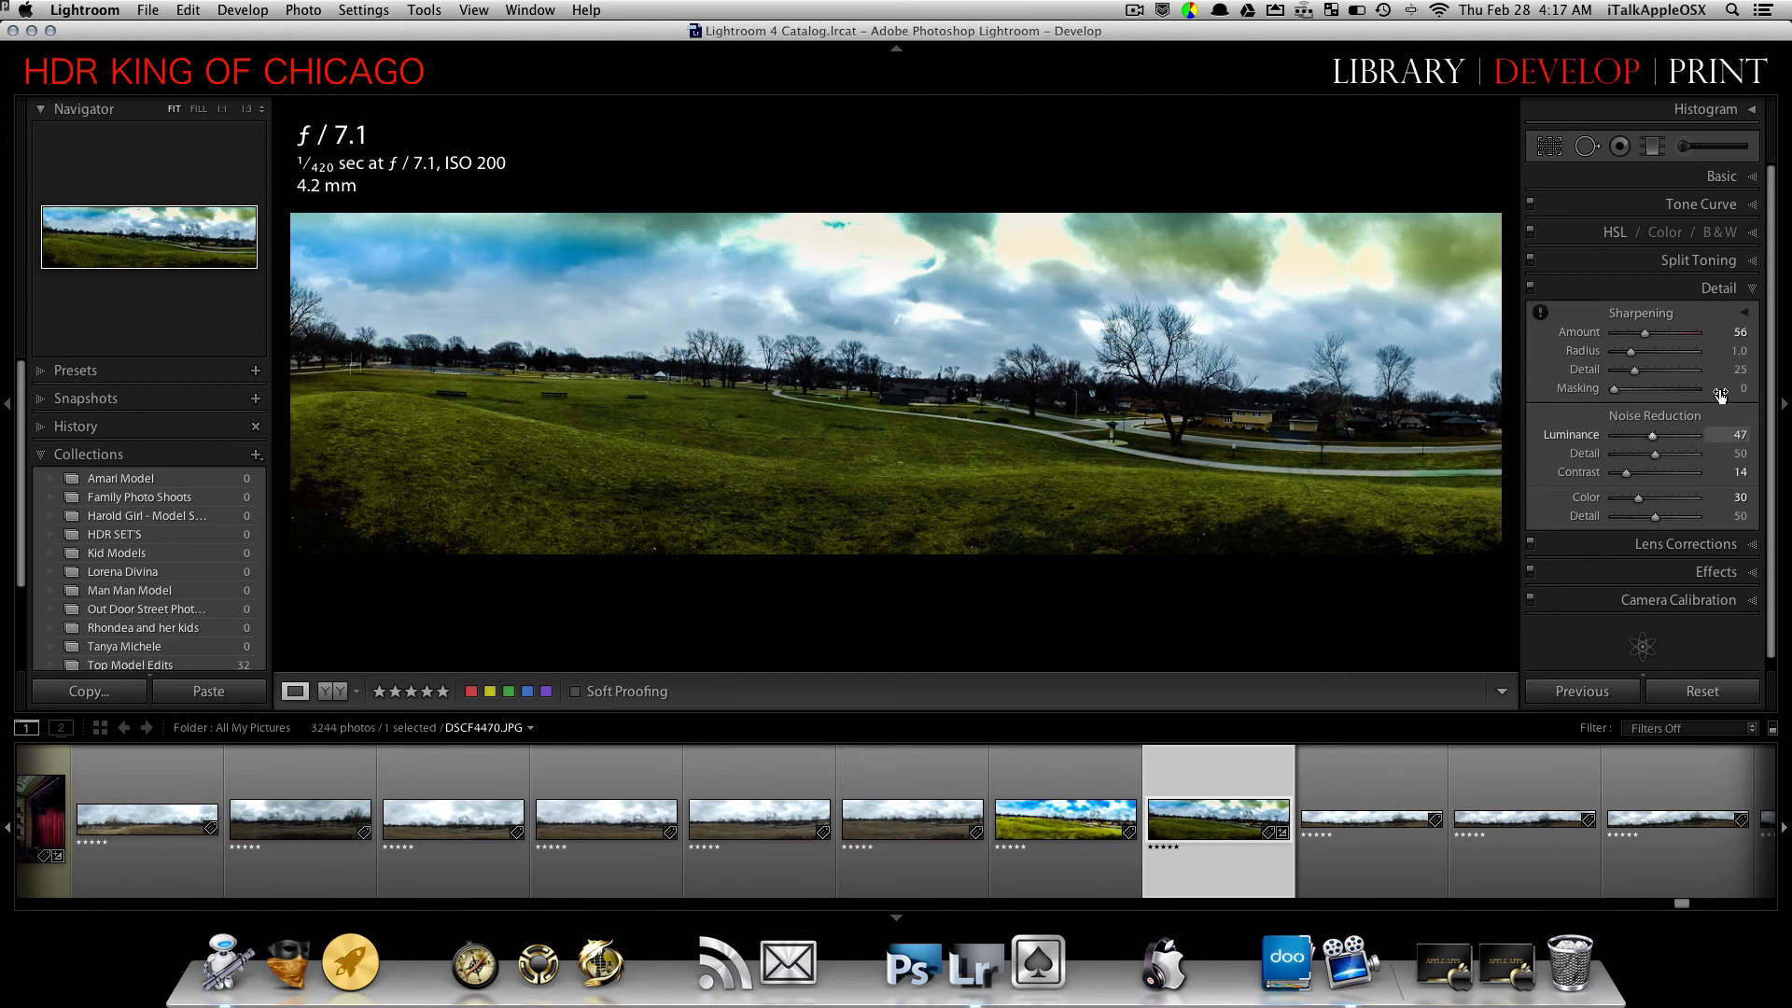
left_click(1753, 291)
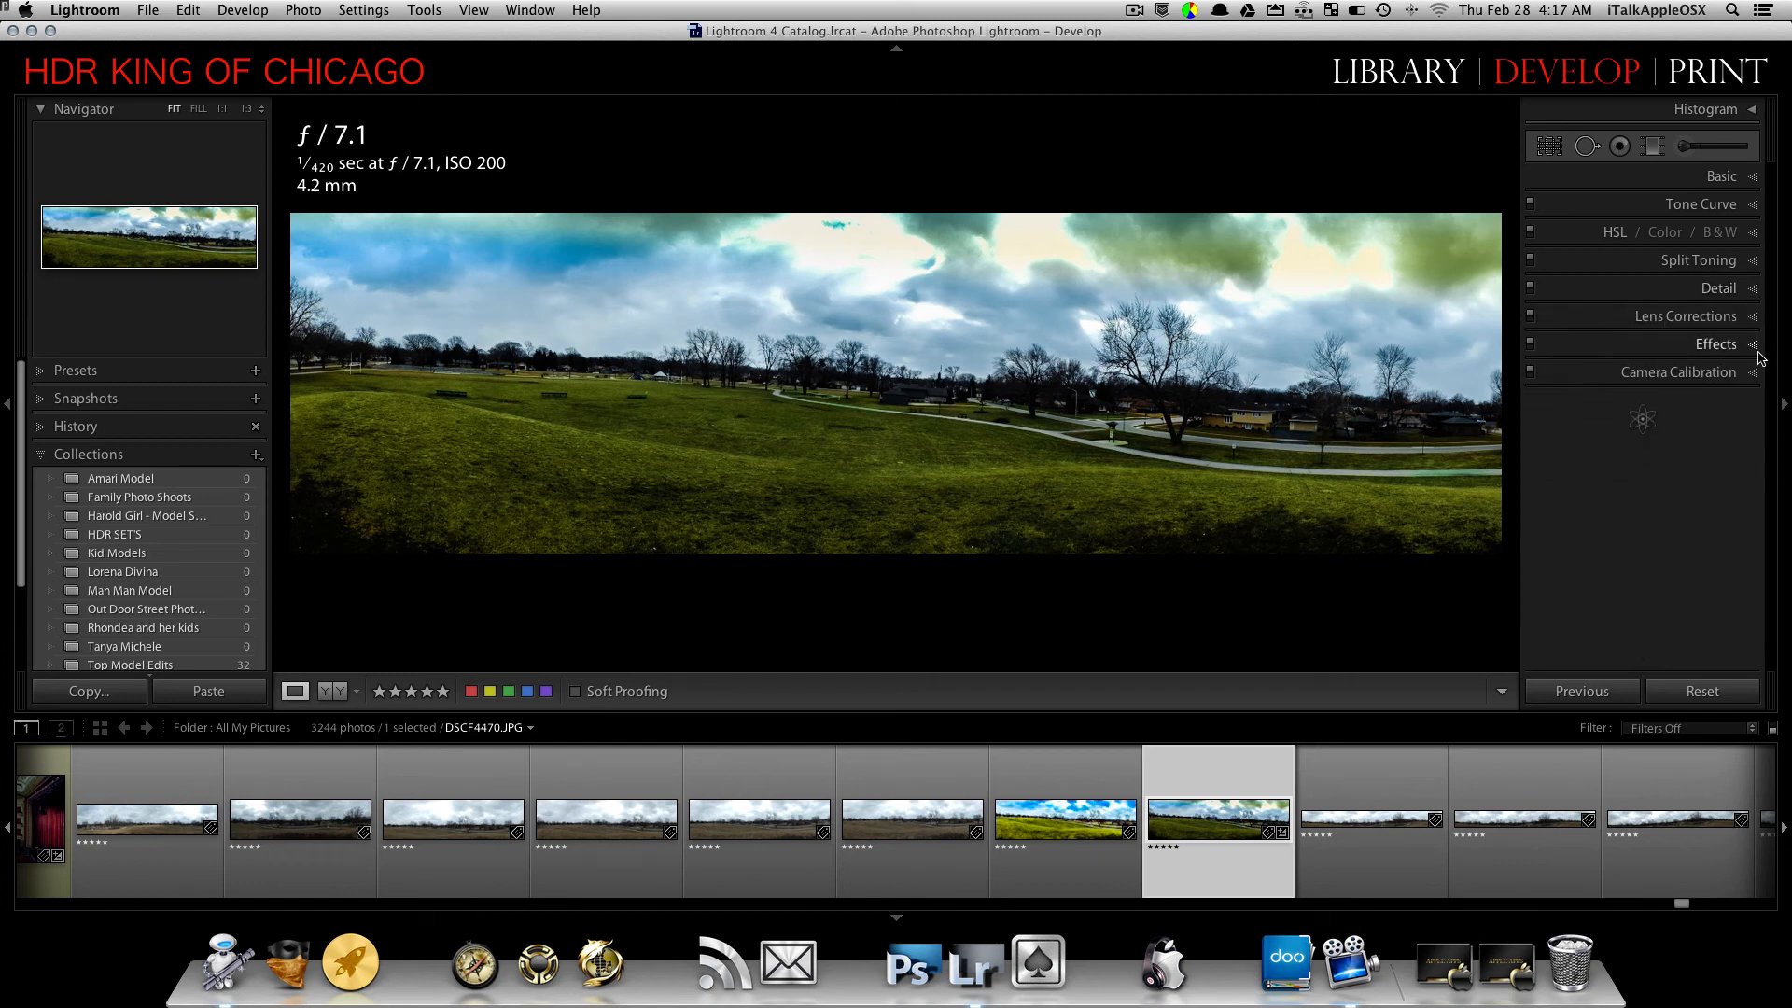
- Enable Remove Chromatic Aberration and set both the purple and green defringe amounts to 10
left_click(1718, 317)
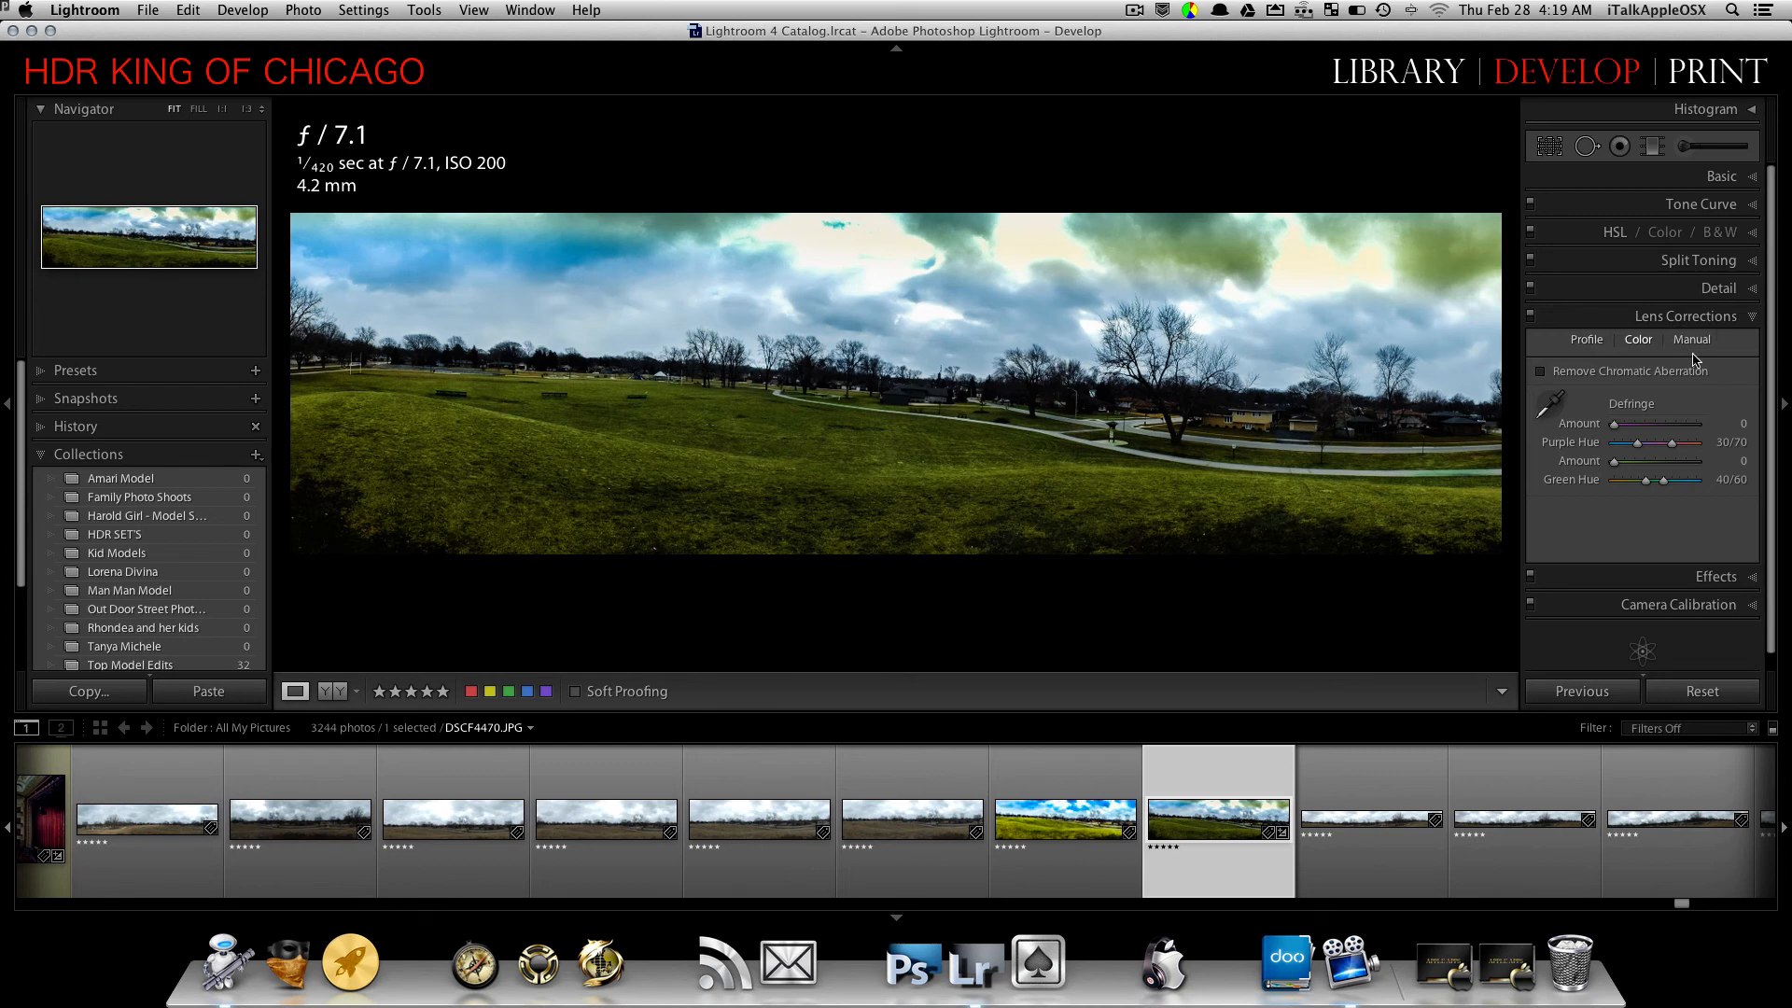
left_click(1541, 373)
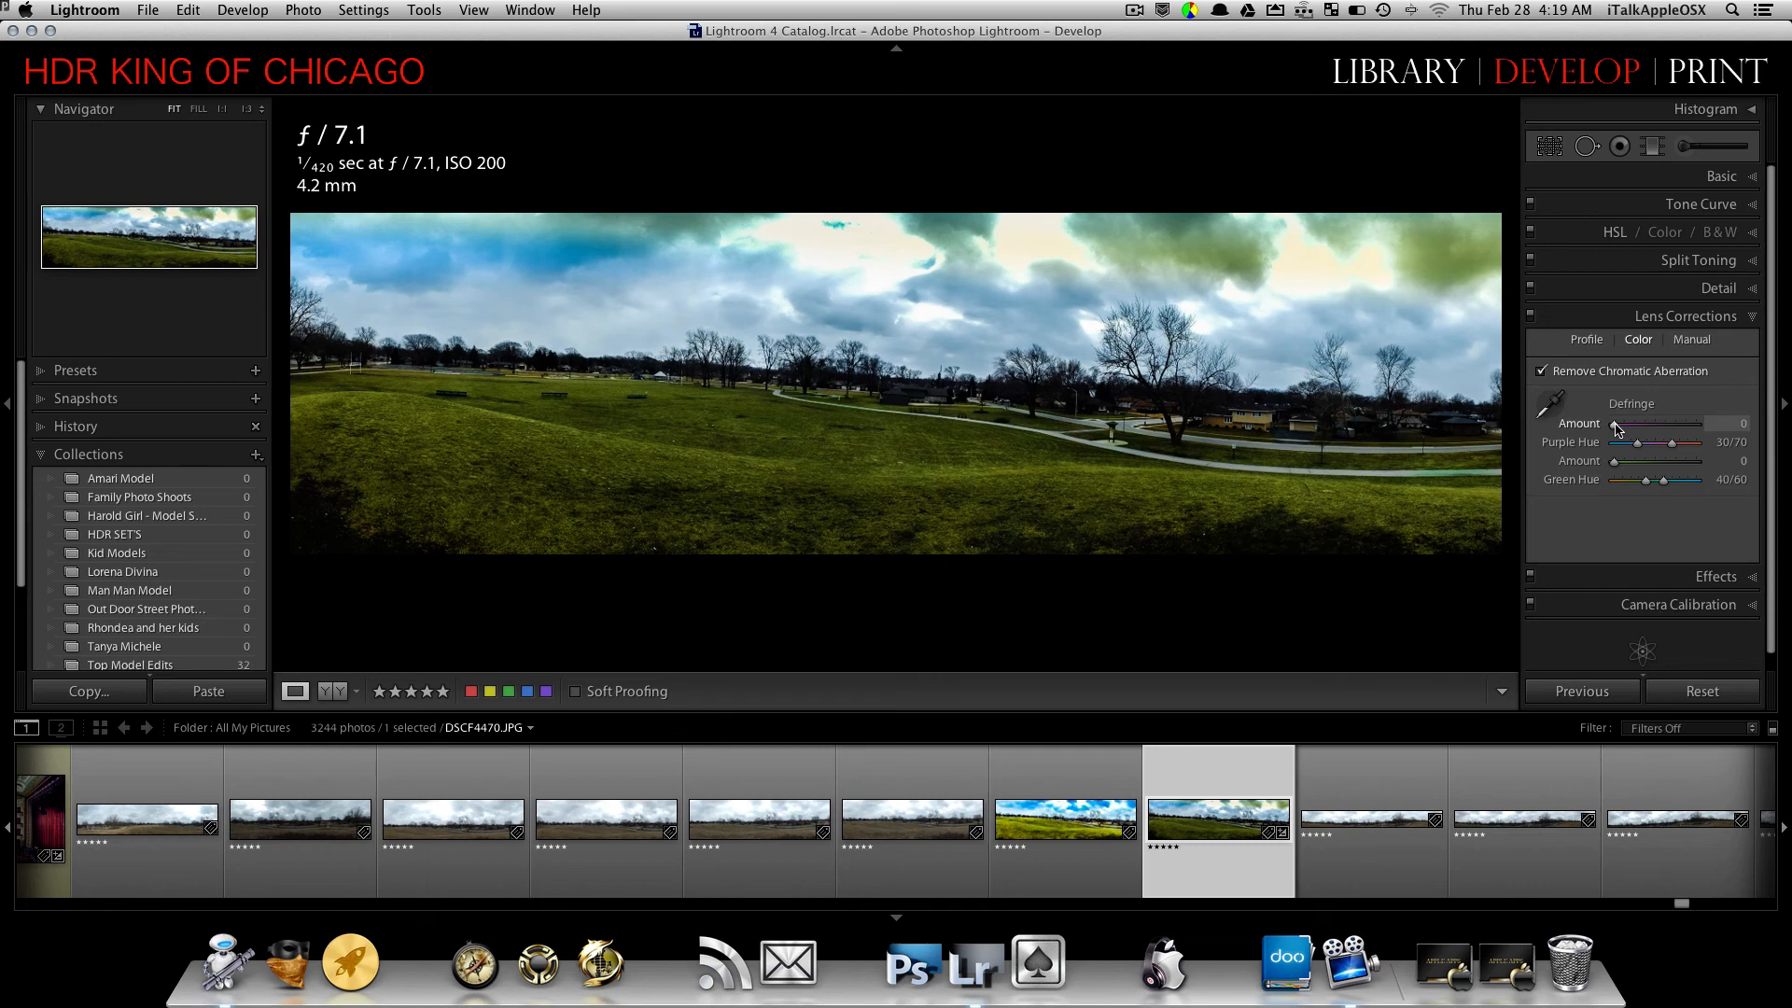
left_click_drag(1616, 423, 1654, 468)
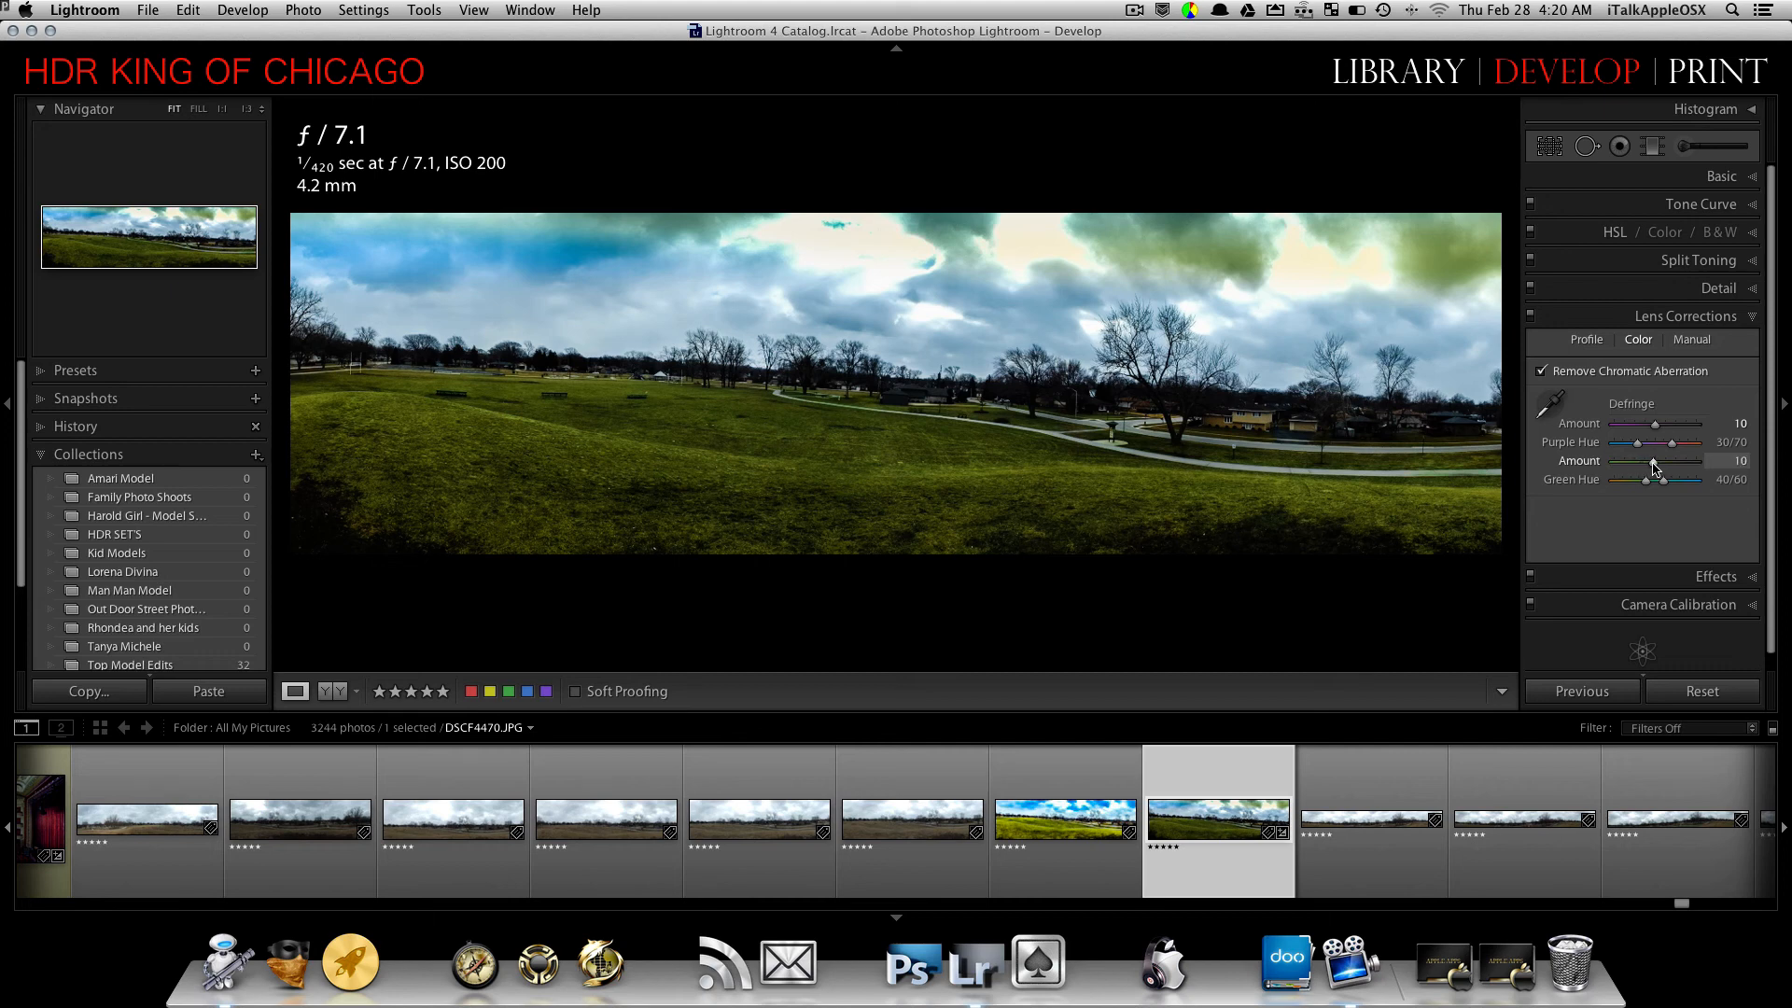
- Set the manual lens correction's vertical transform to -16 and constrain the crop to the image area
left_click(1694, 341)
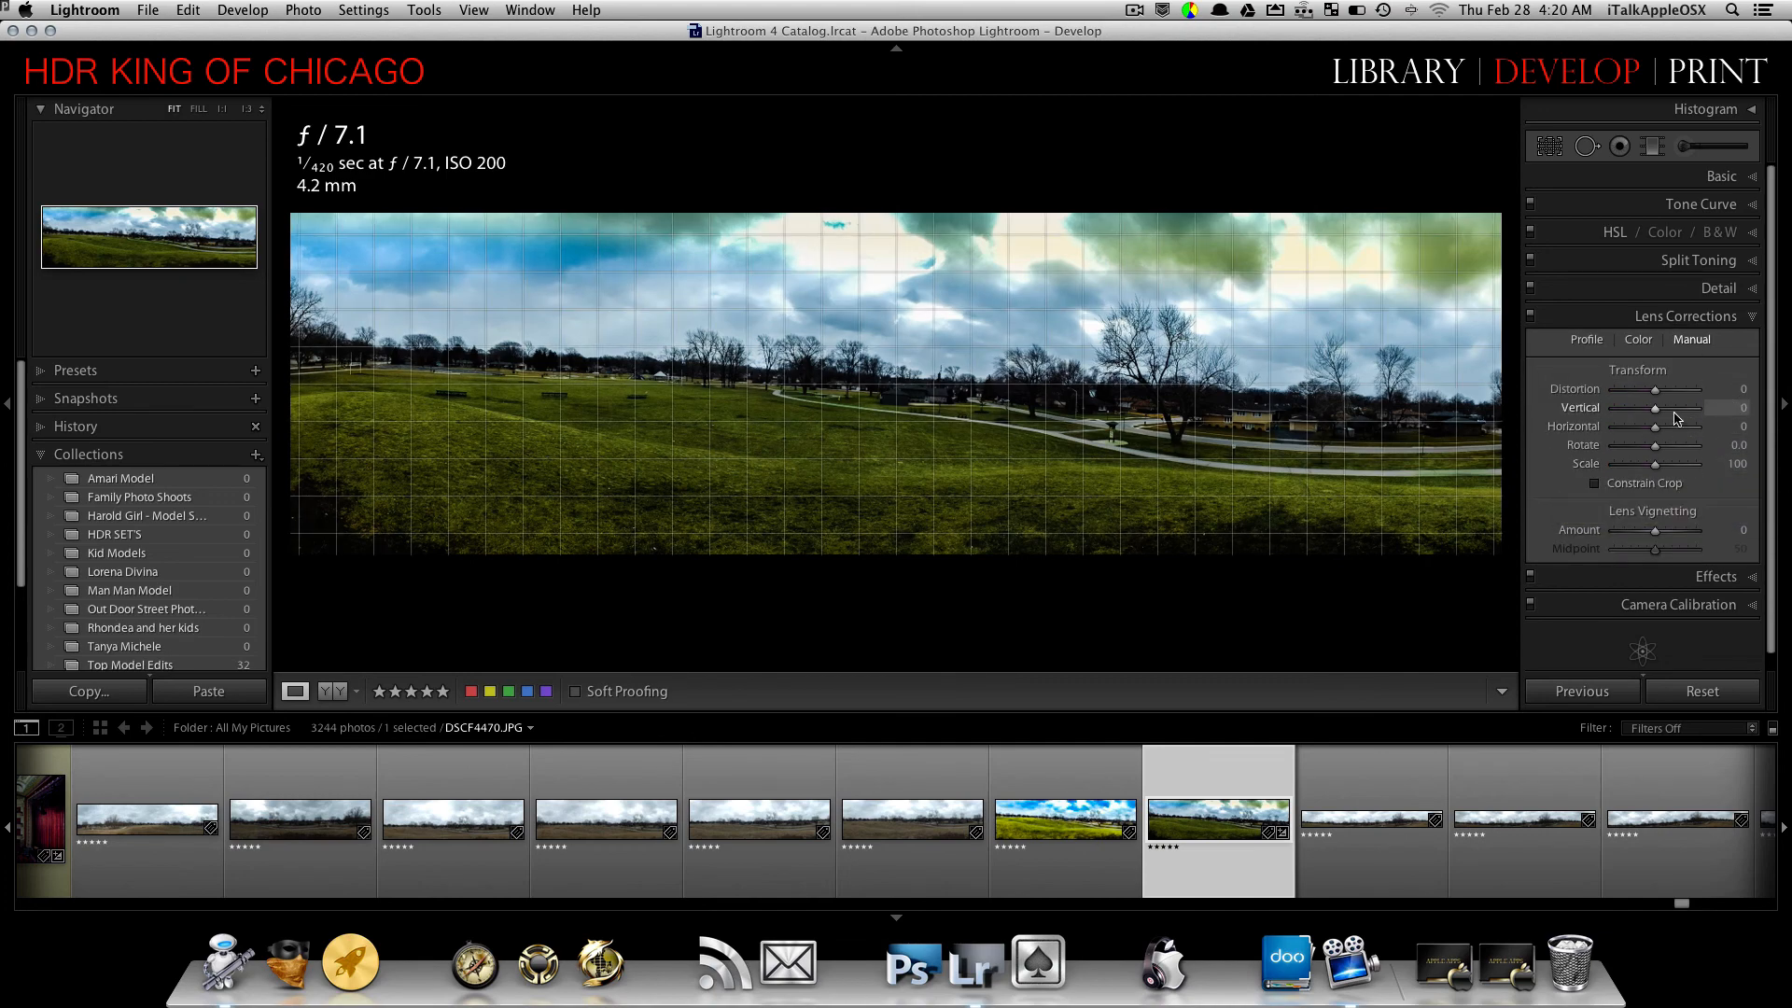
left_click_drag(1657, 415, 1648, 414)
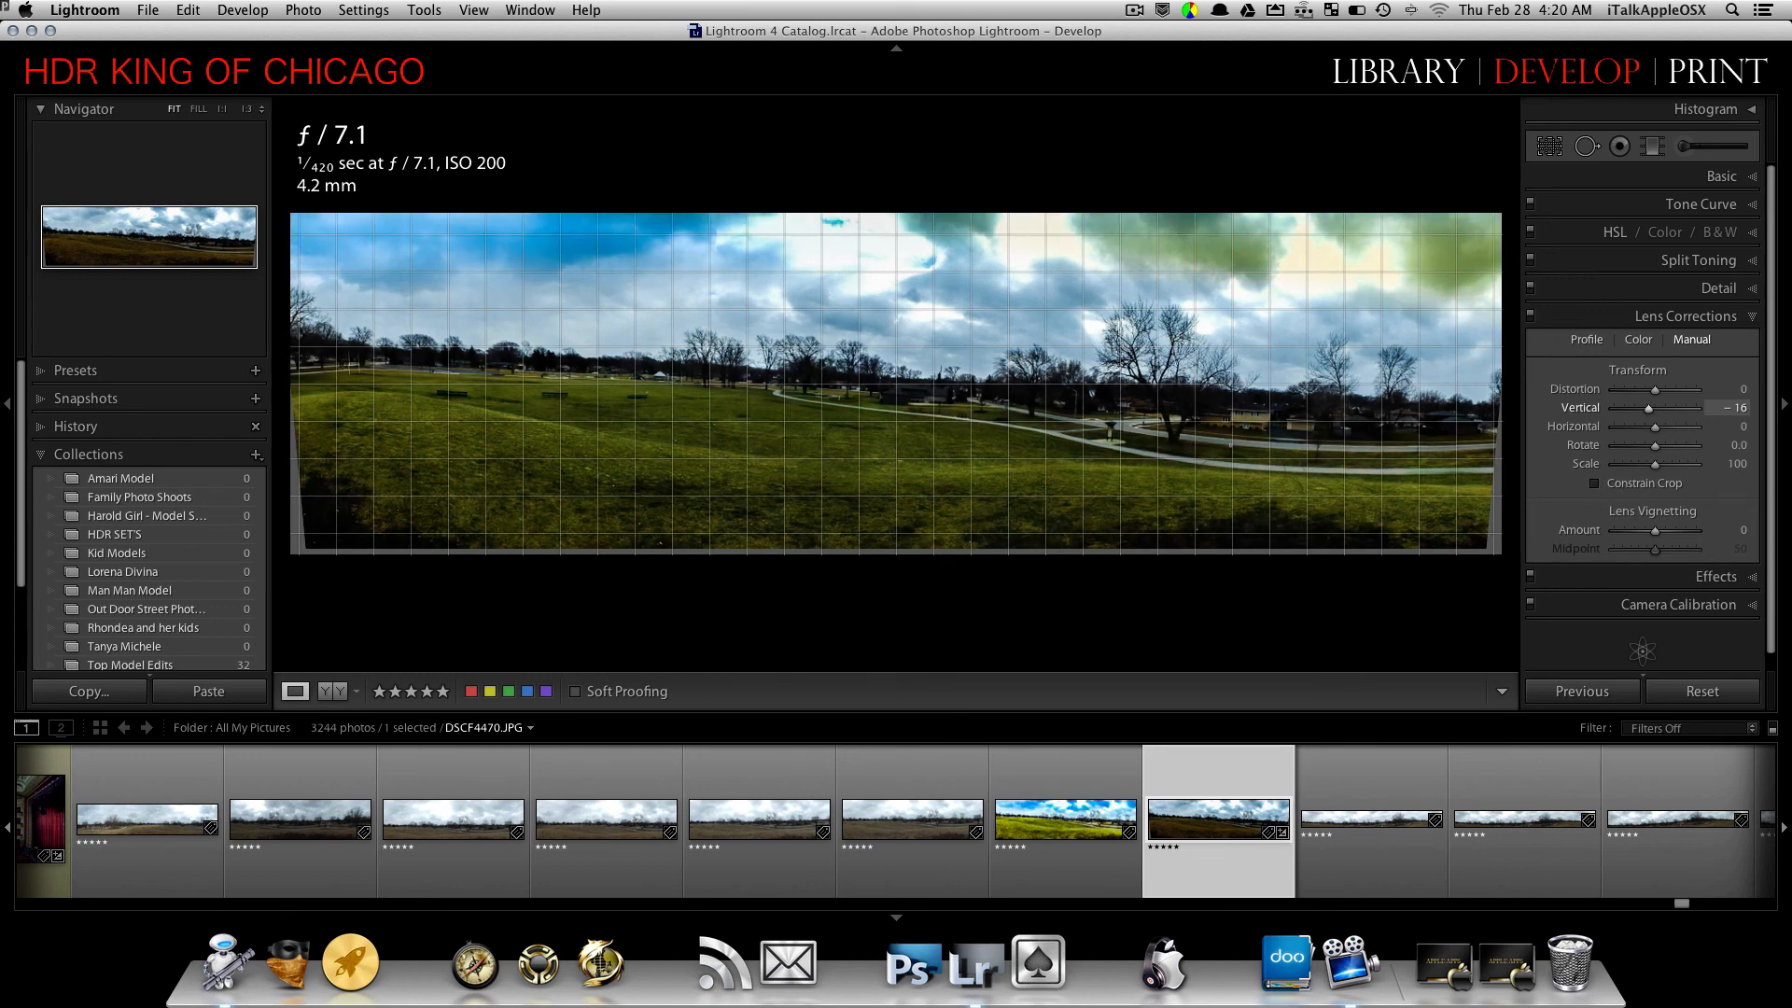
left_click(1594, 482)
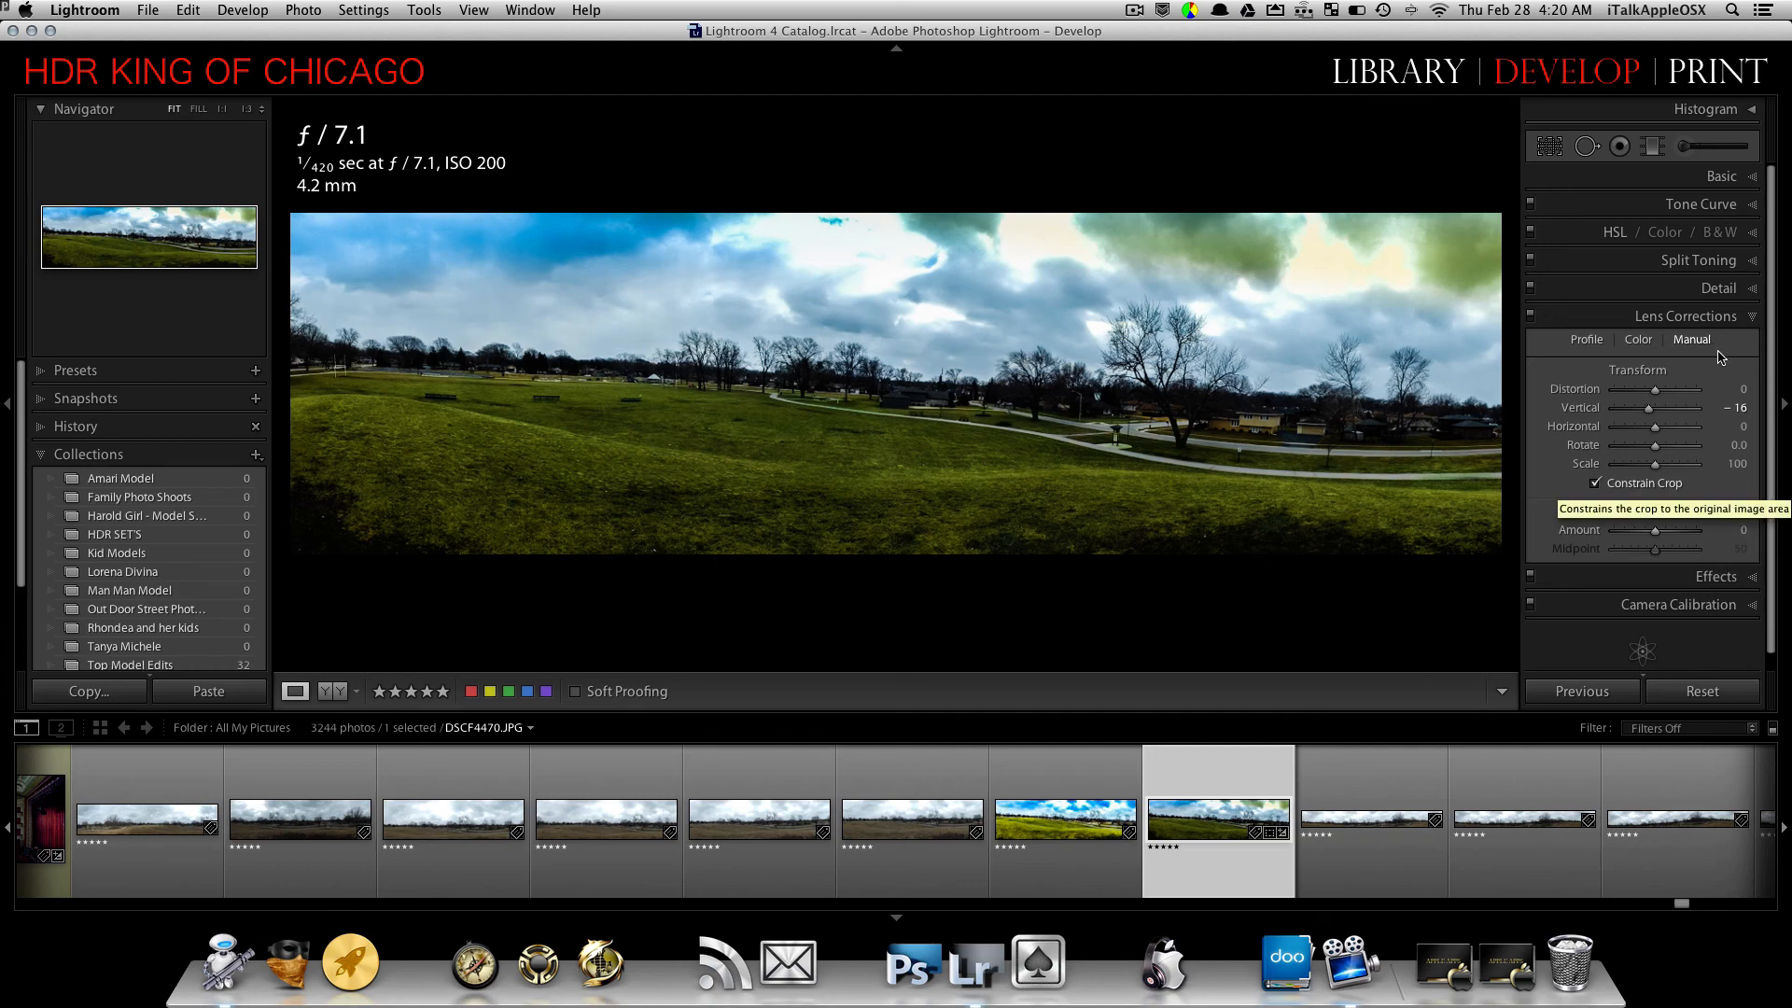
left_click(1750, 316)
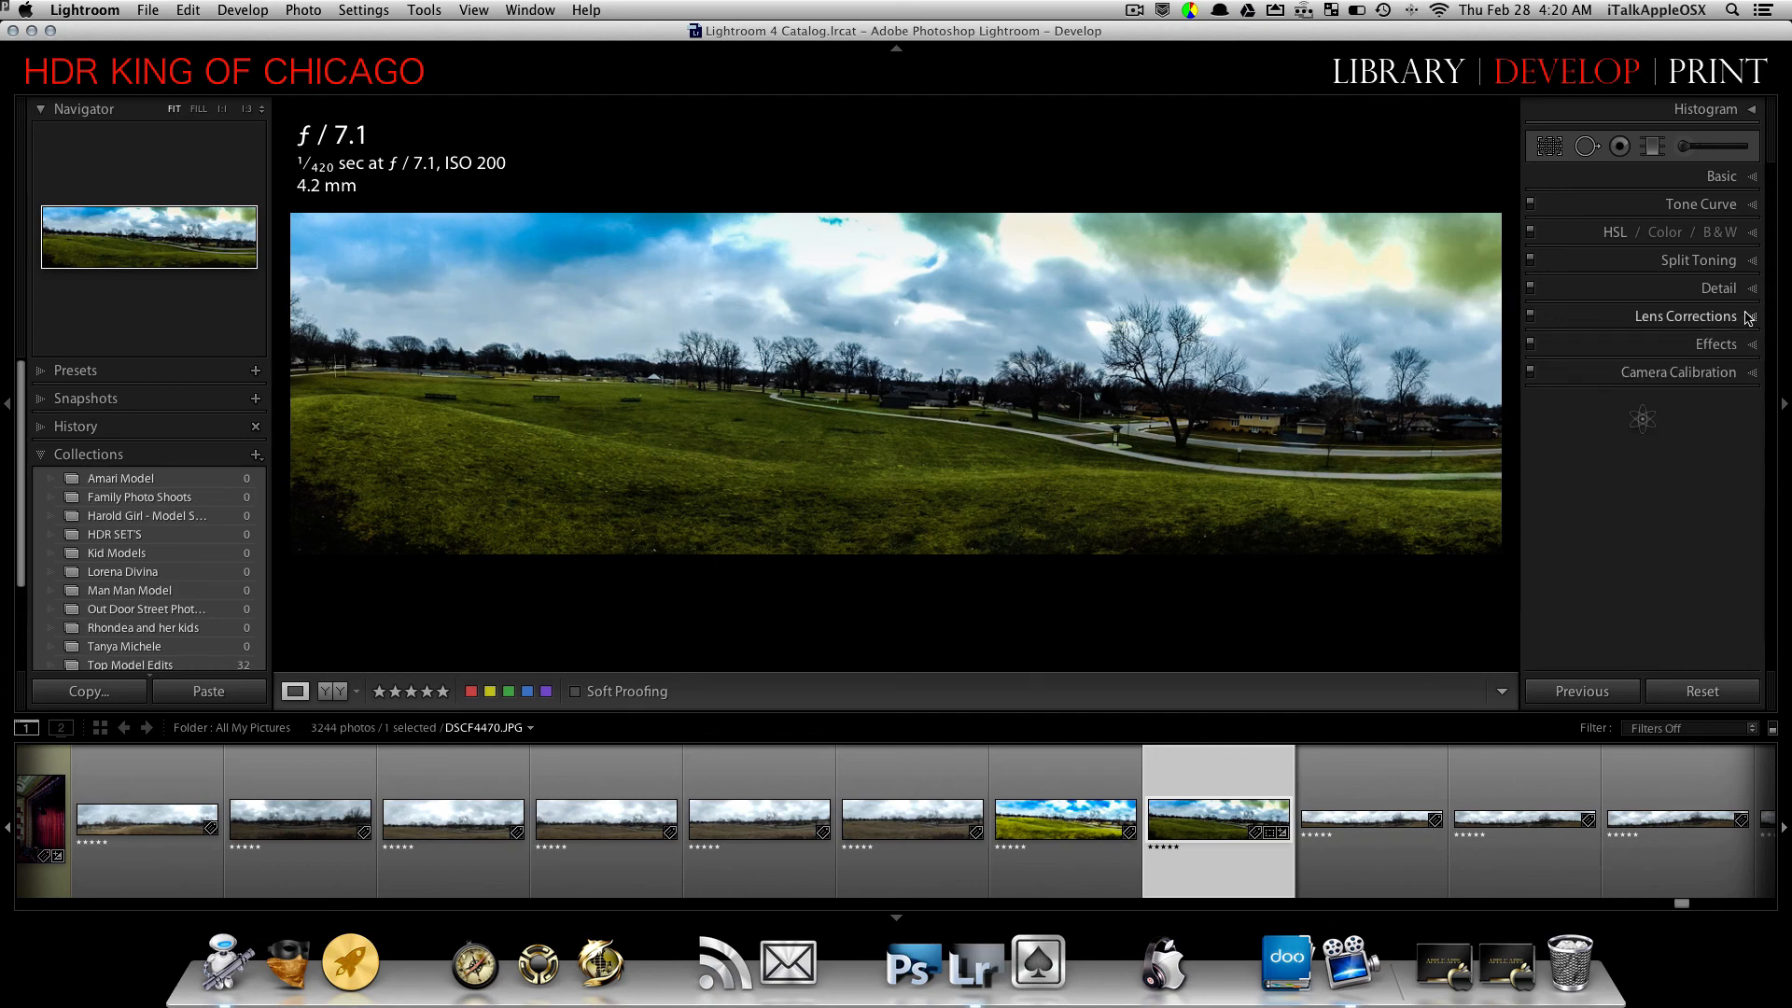
- Try a post-crop vignetting amount of +9 and reset it to 0
left_click(1750, 345)
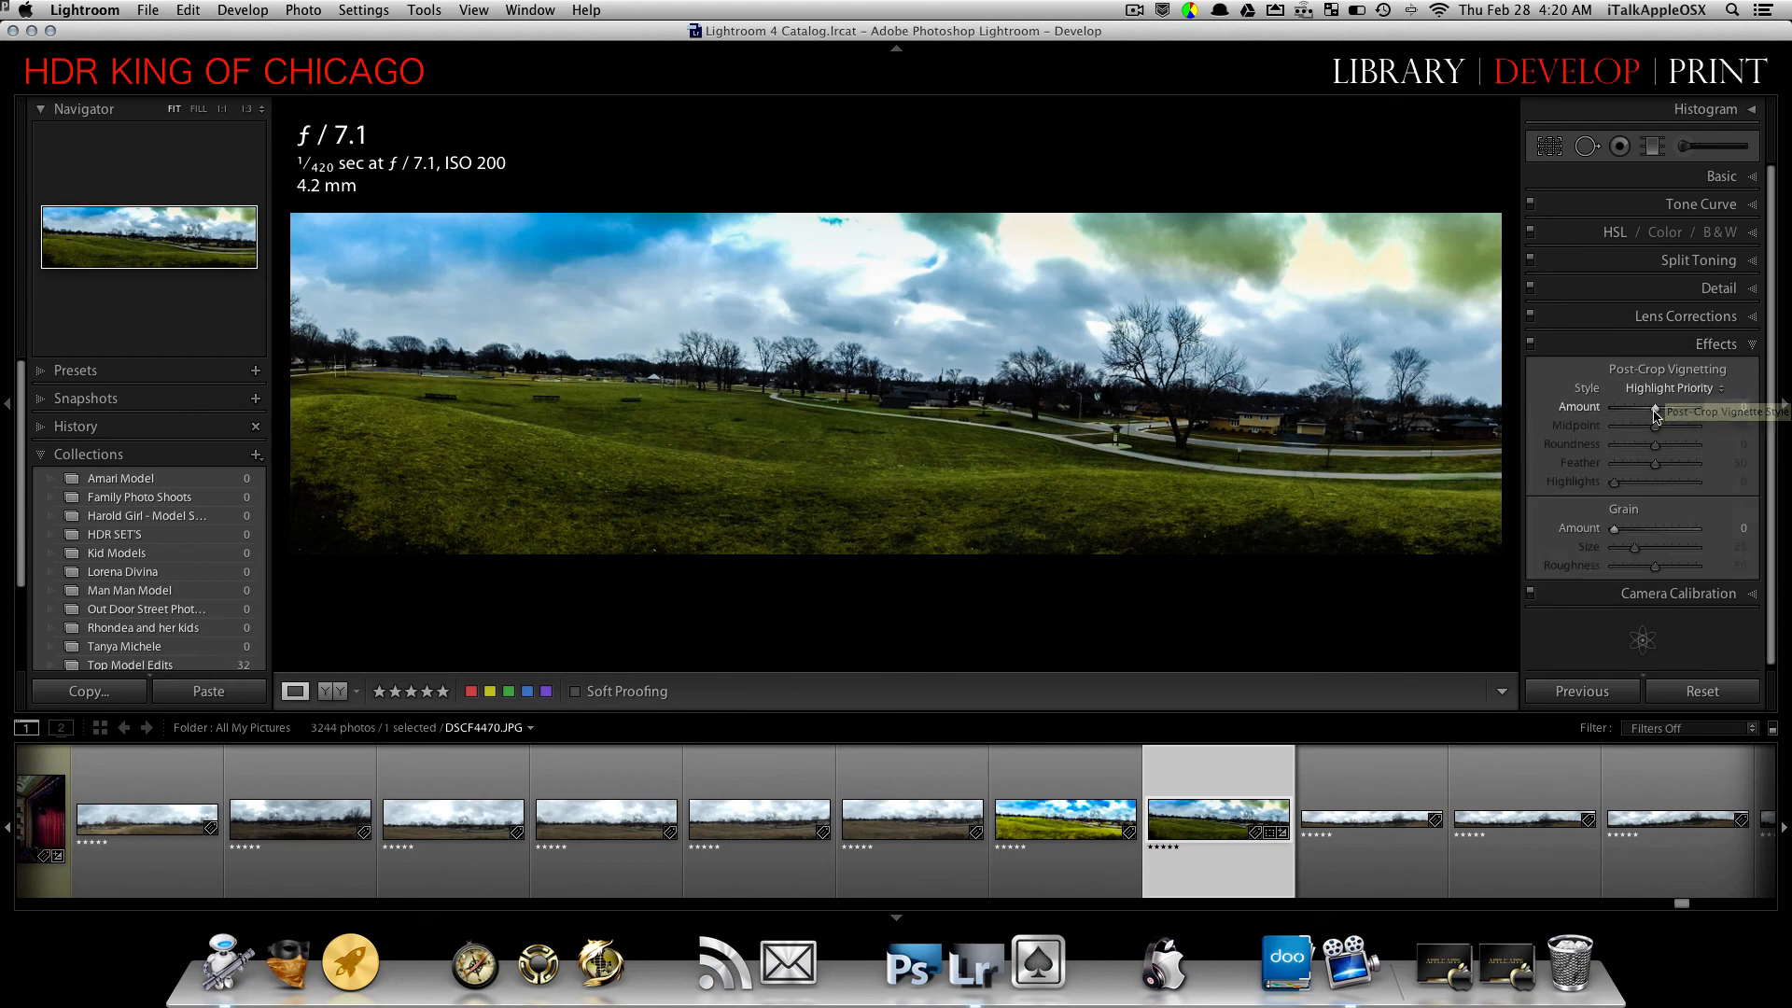
mouse_move(1654, 411)
left_mouse_down()
mouse_move(1639, 408)
mouse_move(1659, 411)
left_mouse_up()
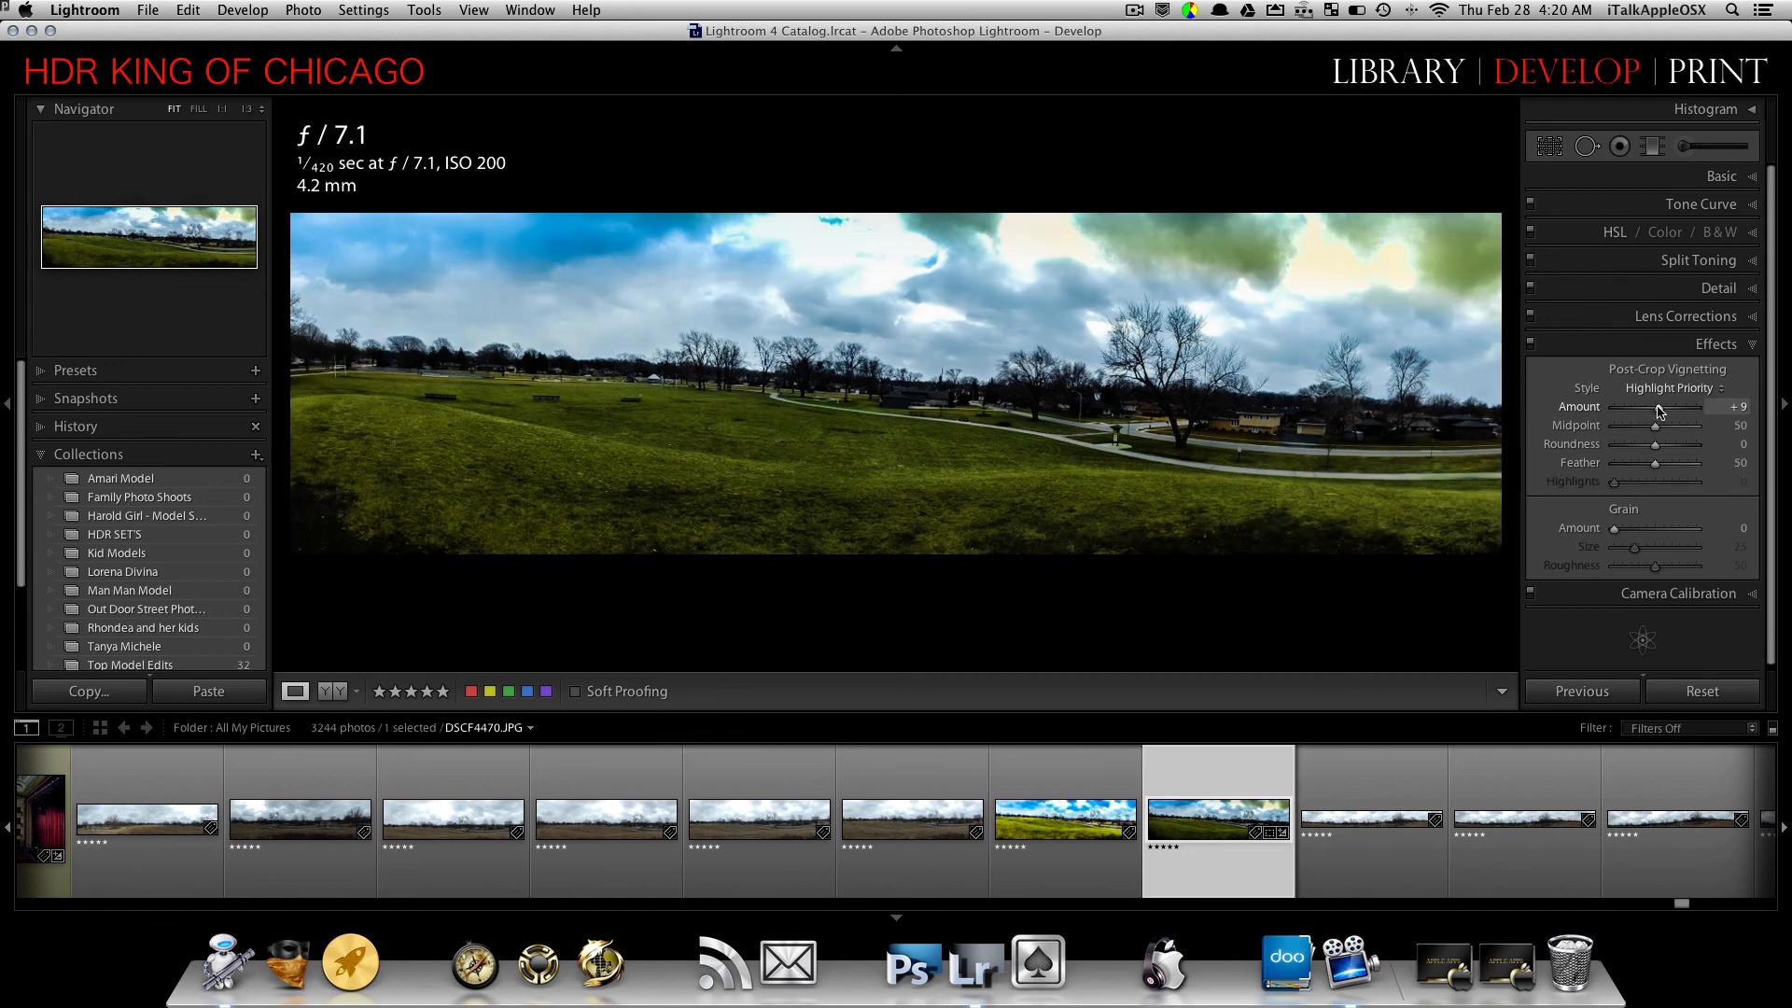
double_click(1592, 408)
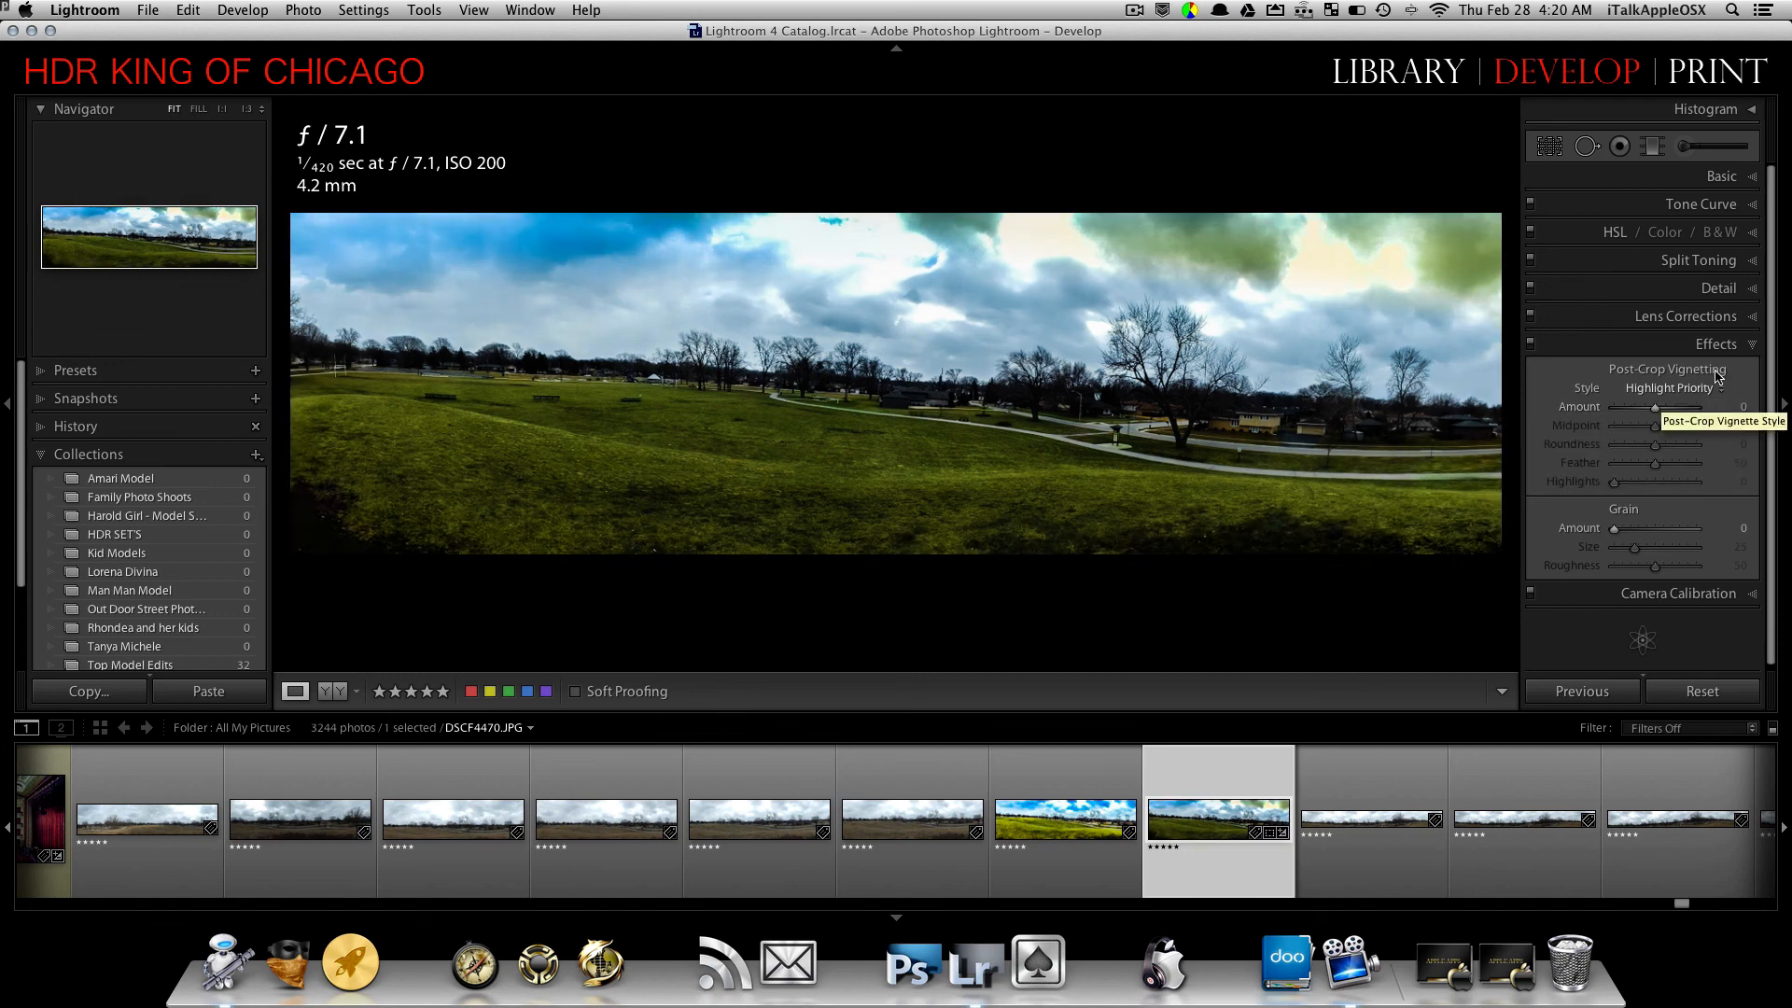
left_click(1747, 347)
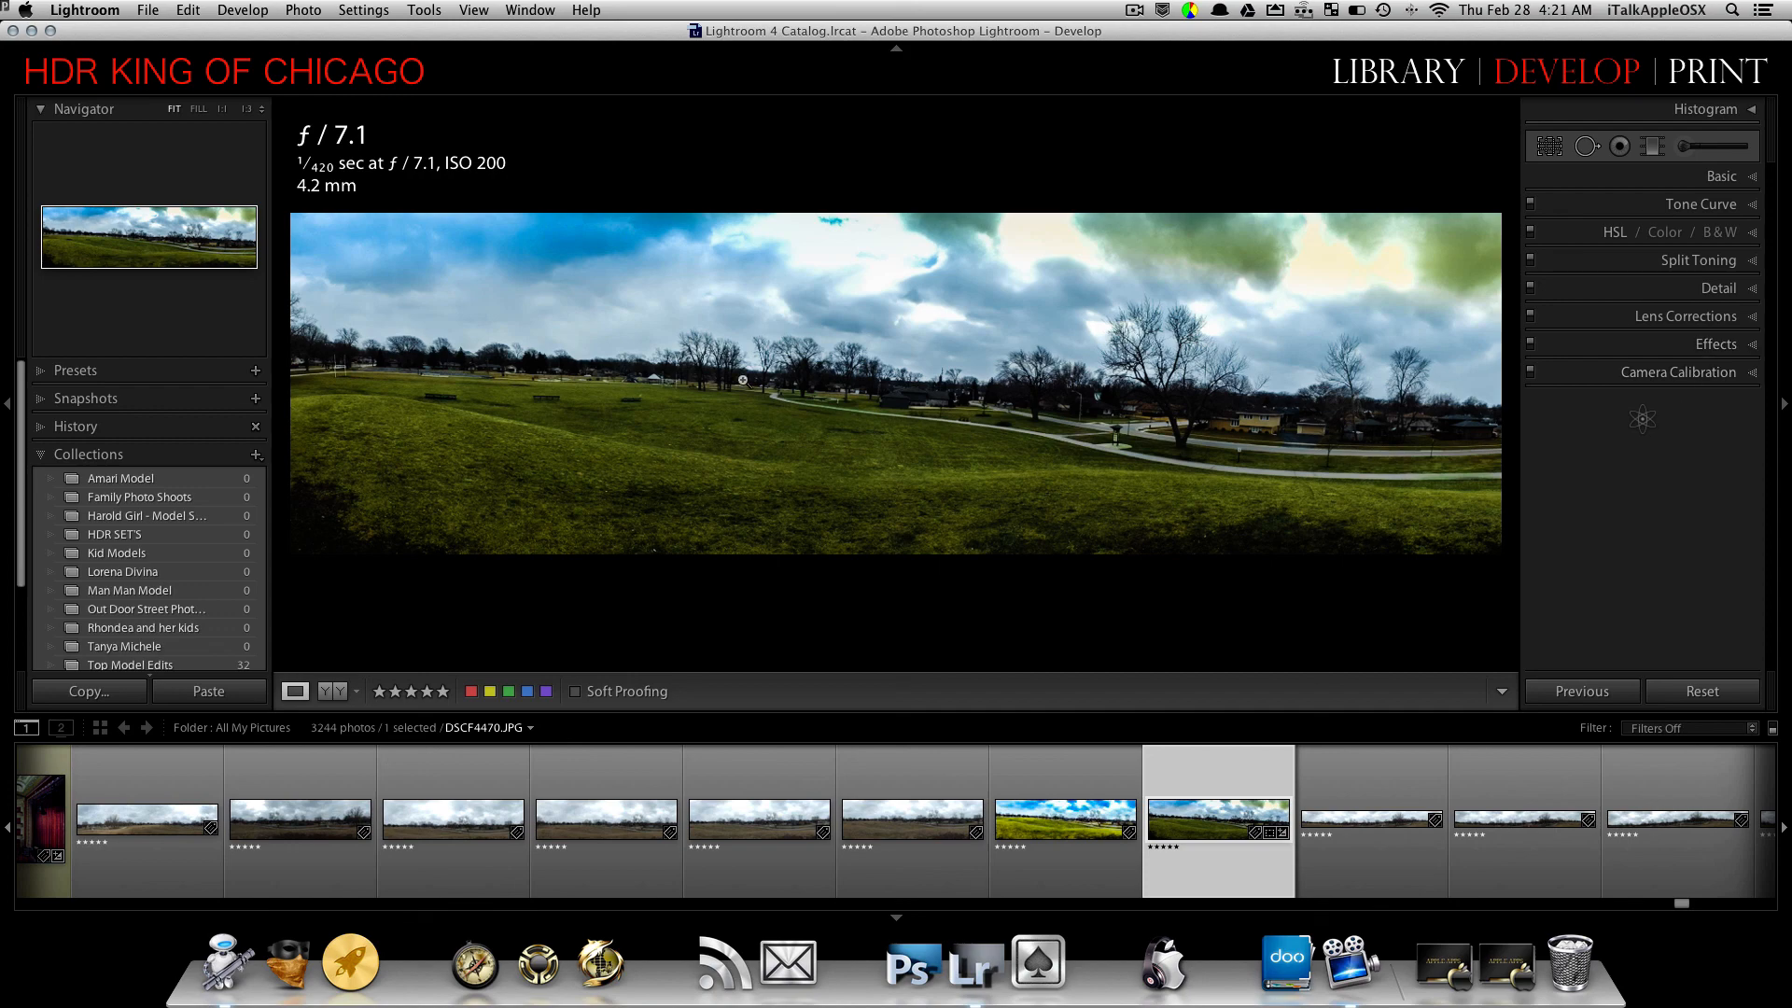
- Compare the original and edited panorama side by side, including at Fill zoom, and return to the single edited view
left_click(334, 693)
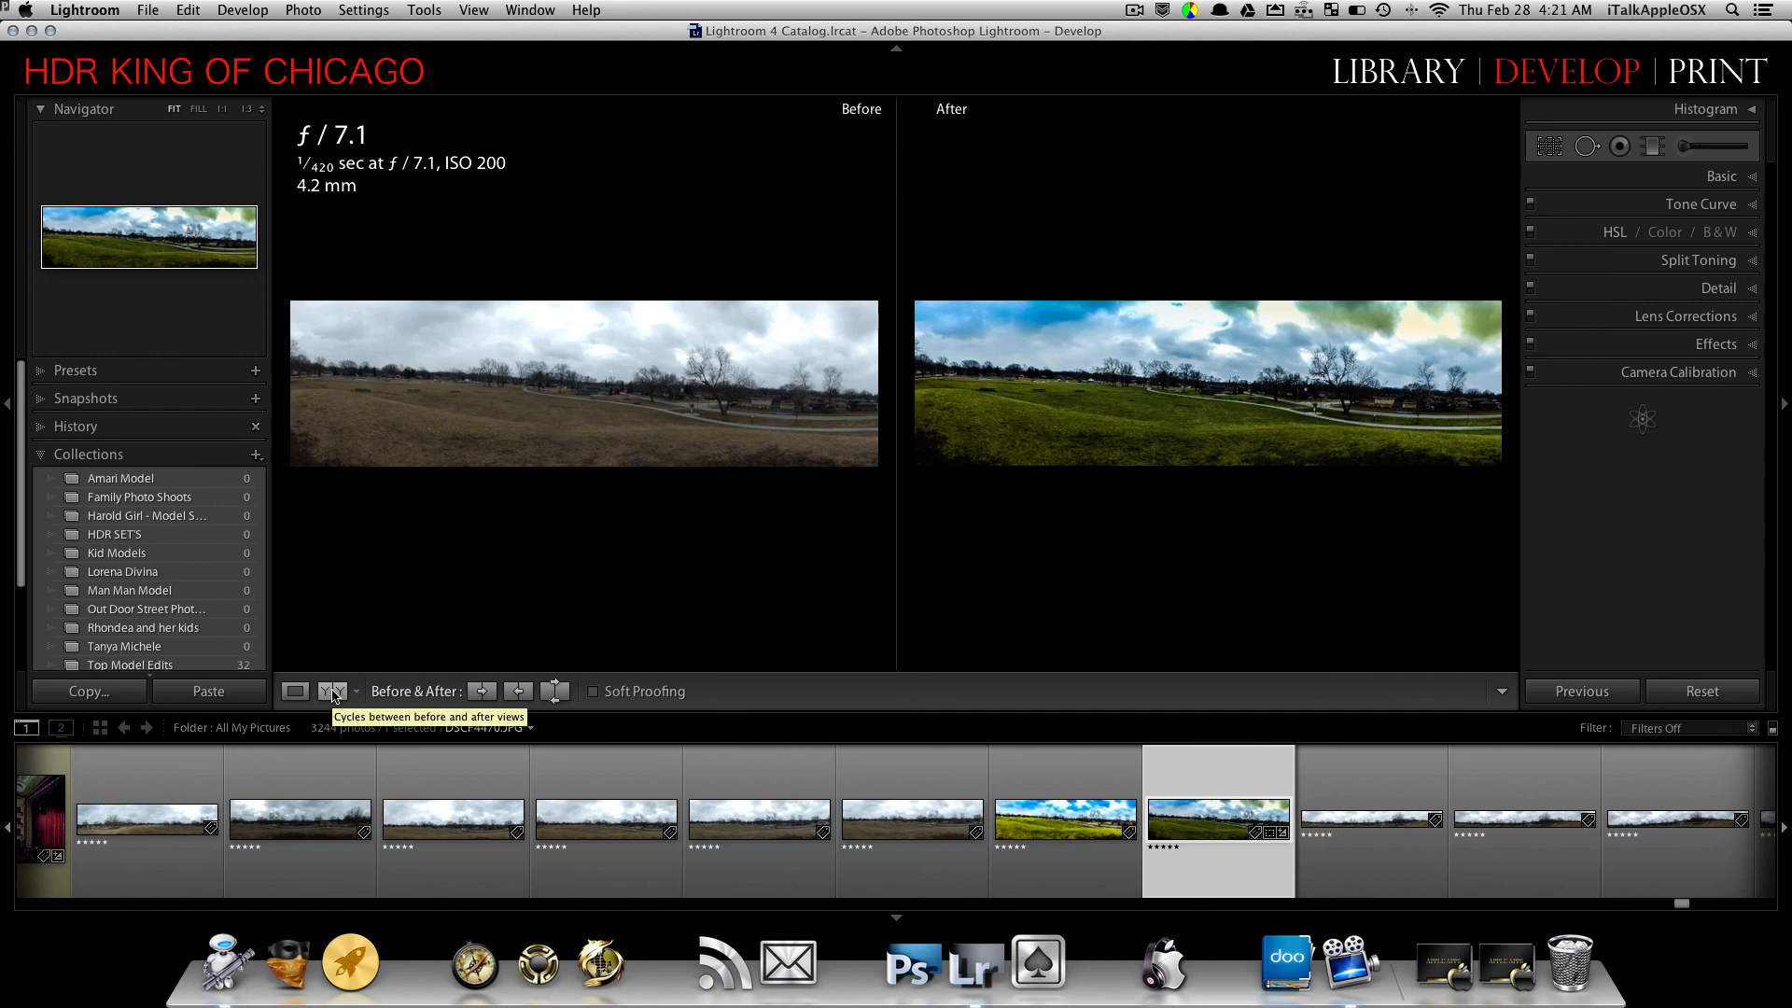
key("Tab")
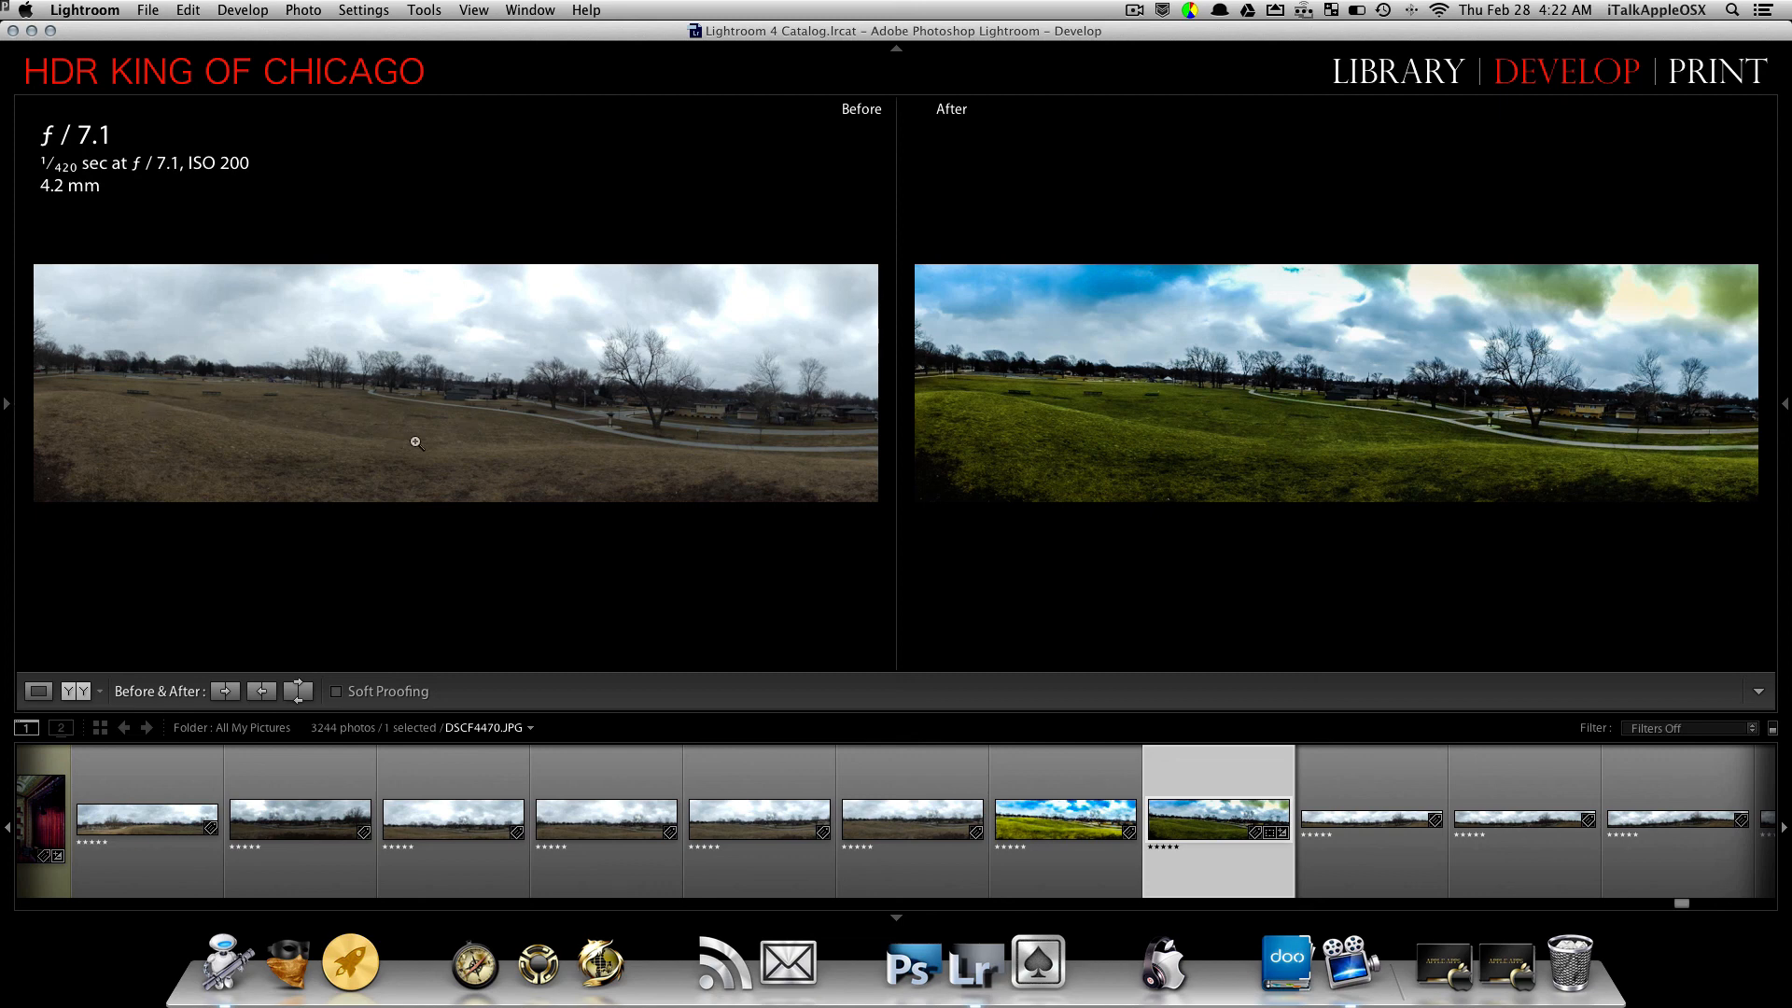
key("Tab")
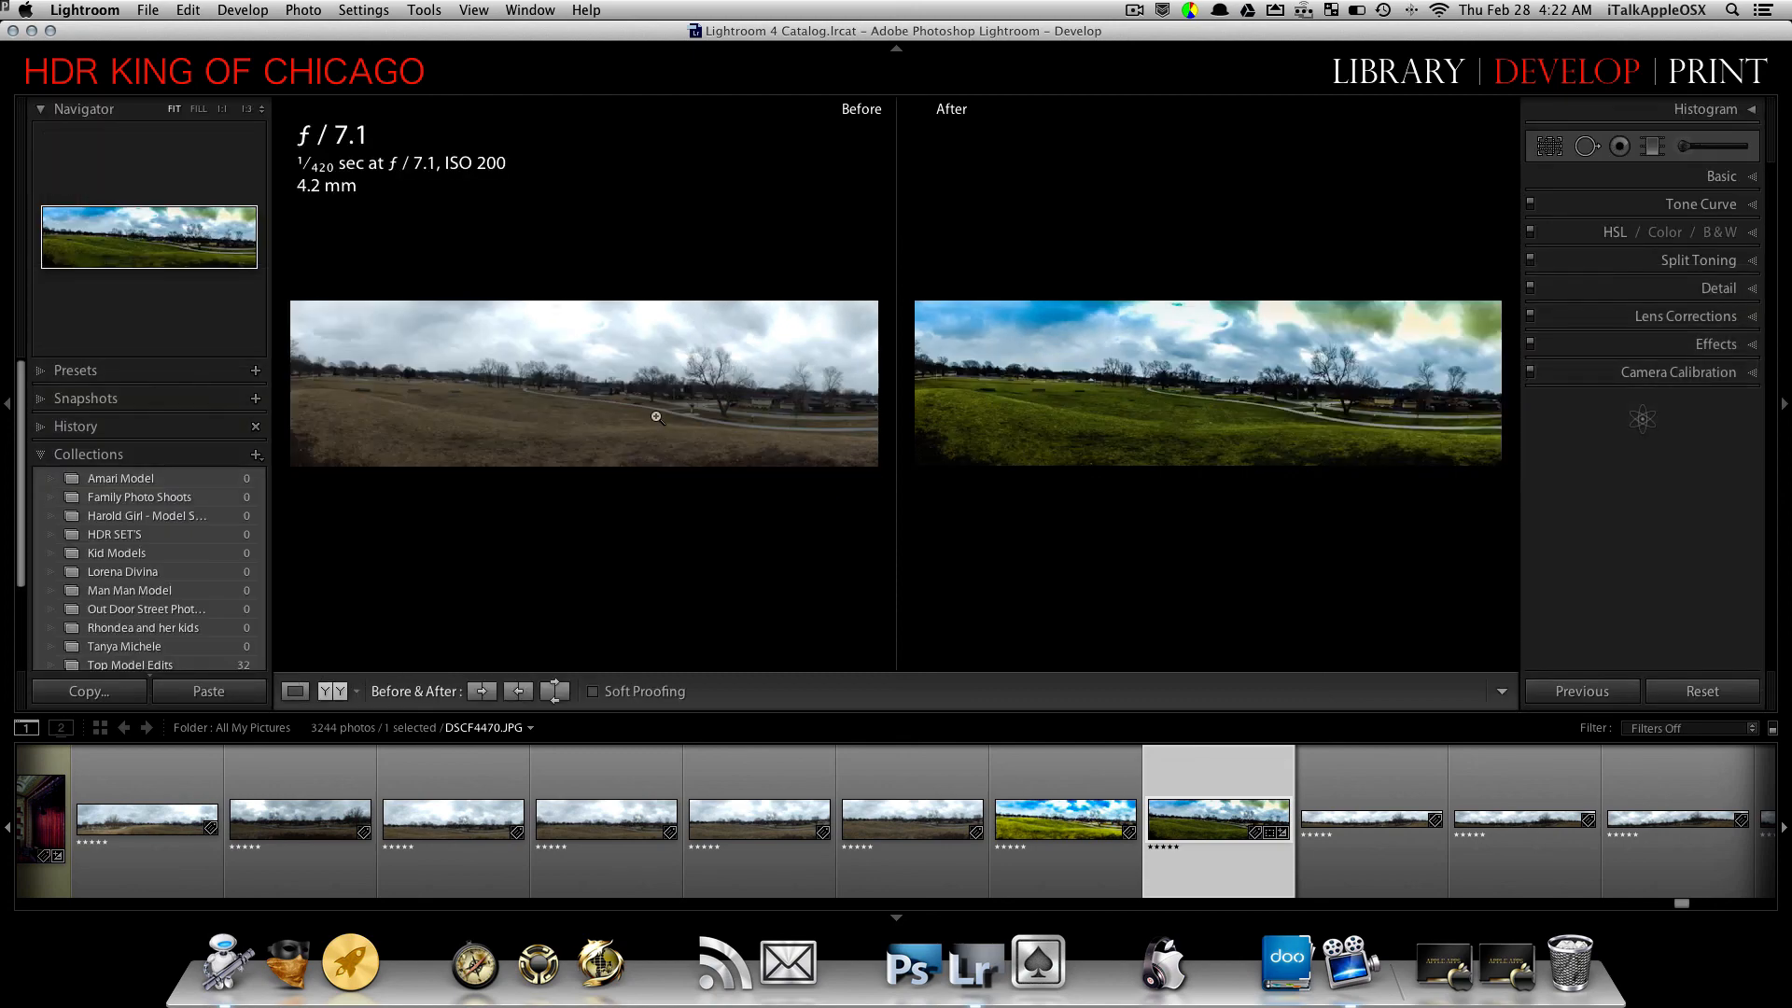
left_click(198, 109)
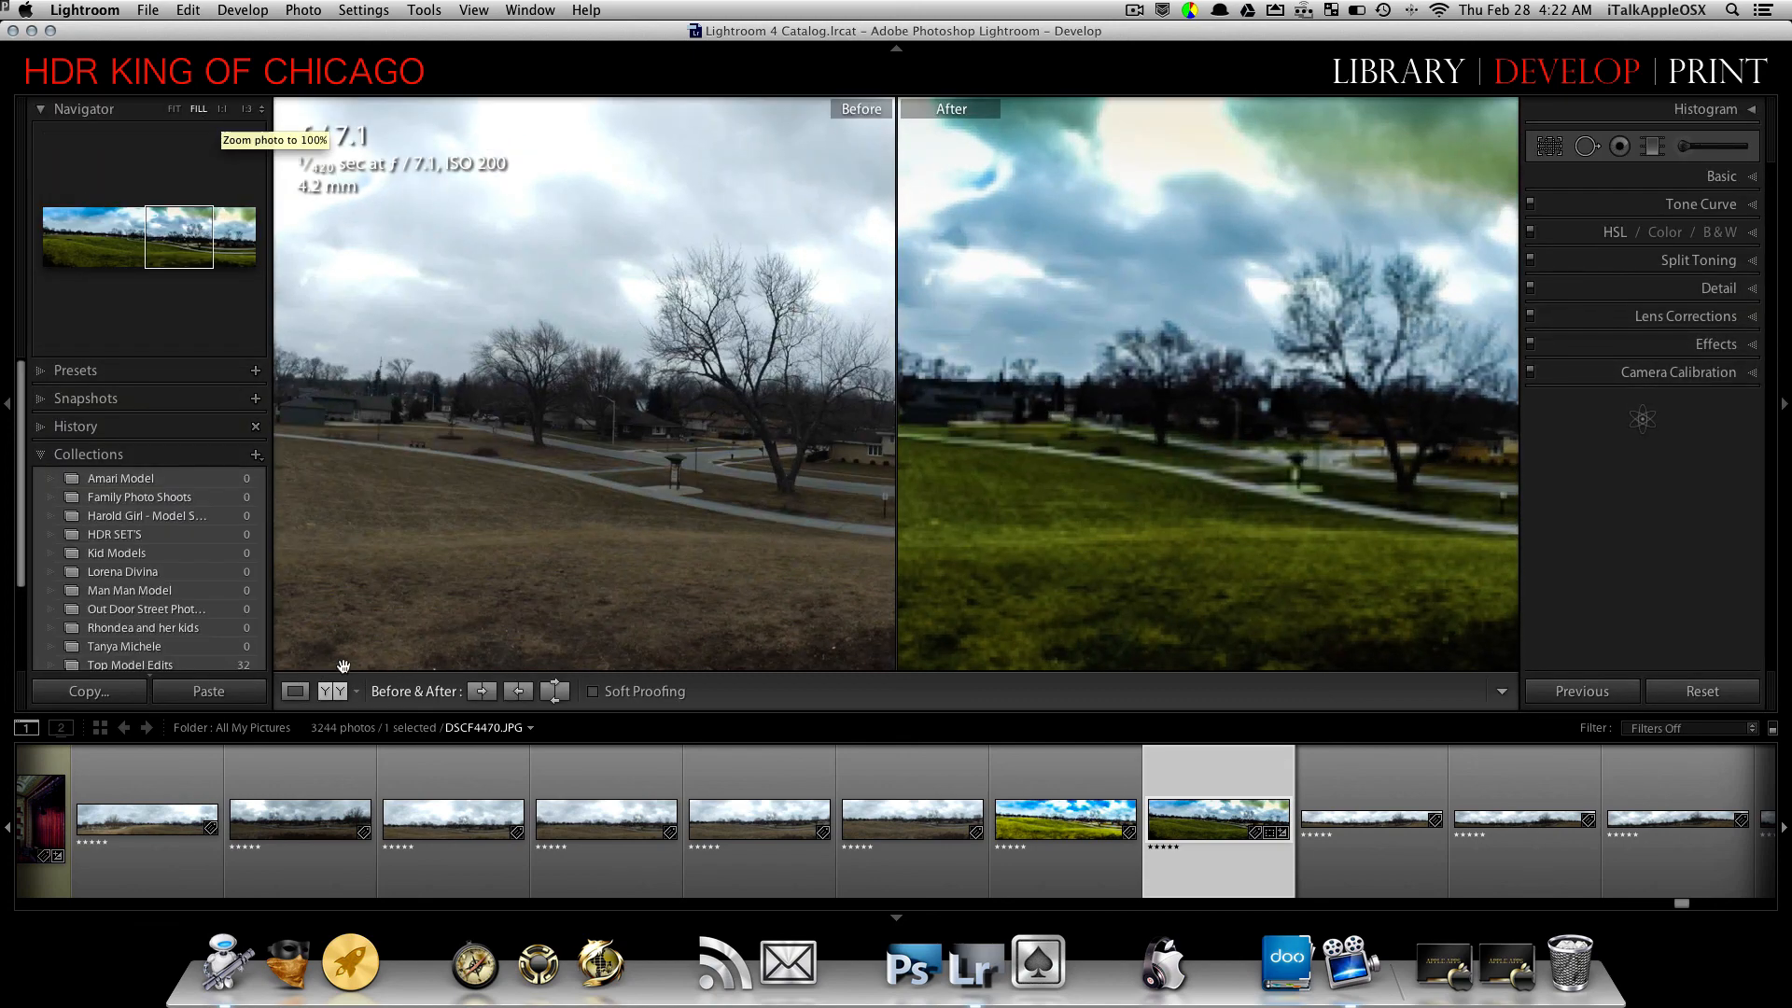
left_click(299, 696)
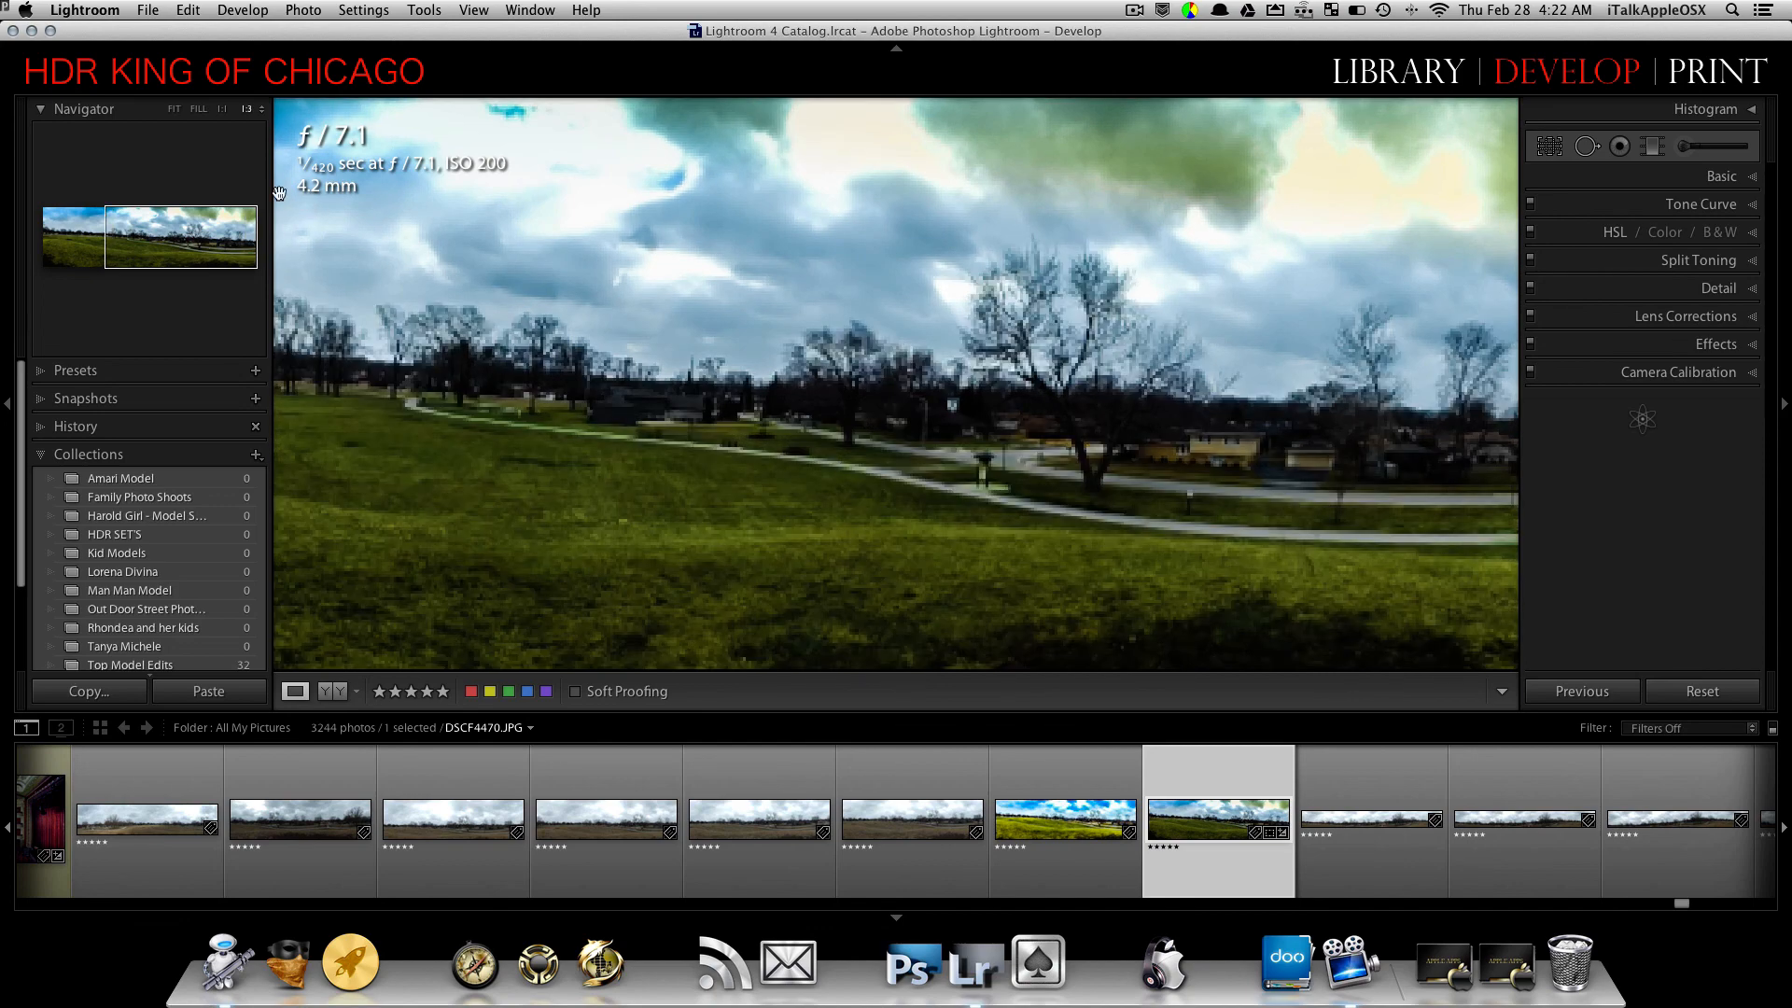
left_click(180, 112)
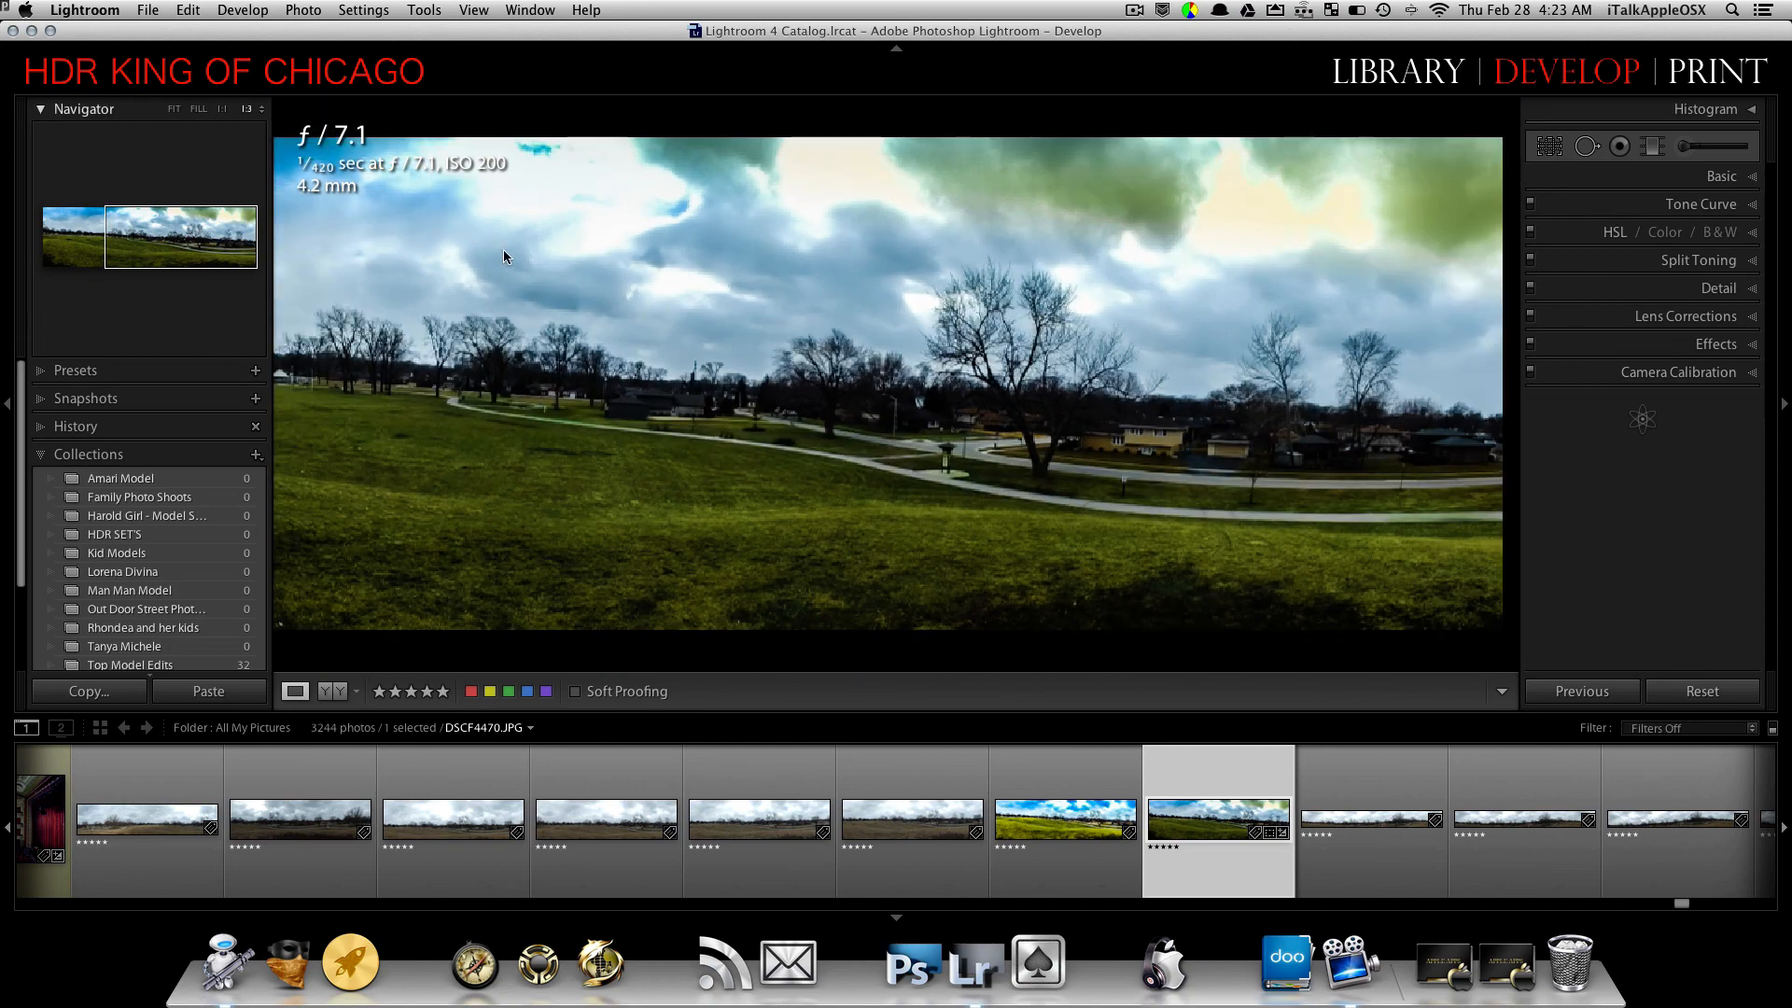